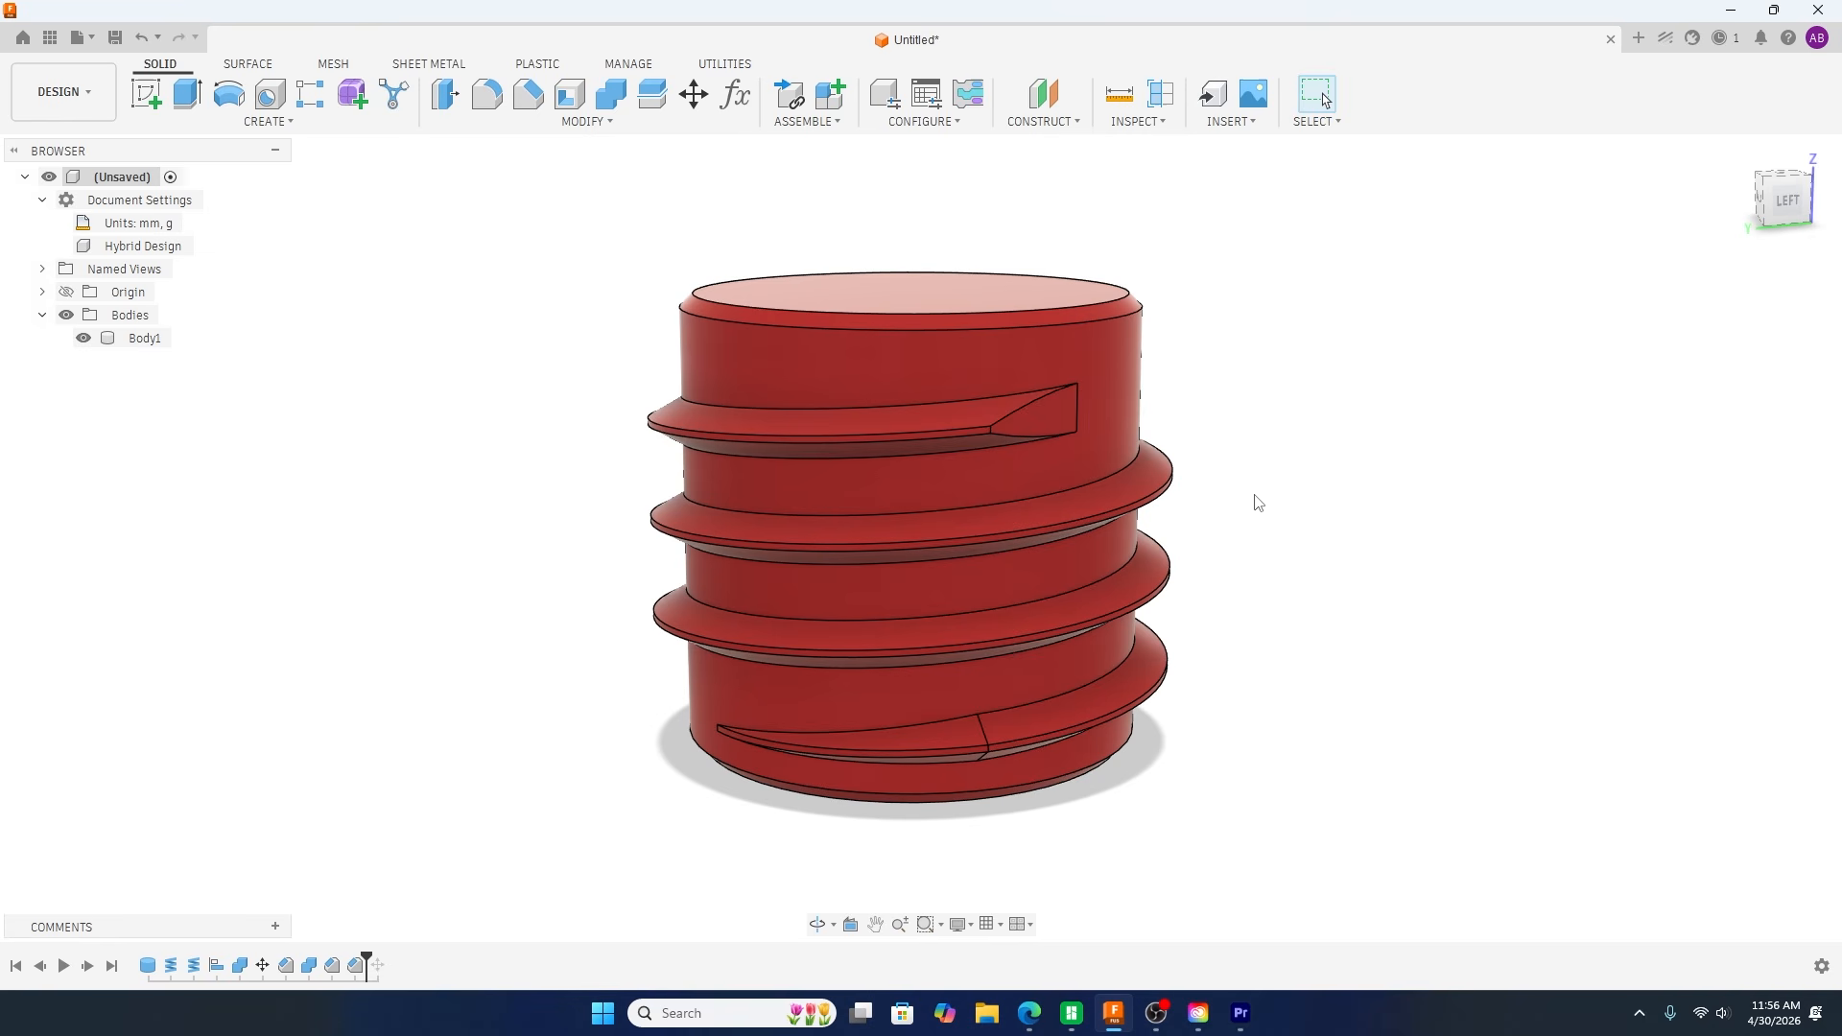
# Step: Examine the finished threaded cylinder and the tapered ends of its thread from several angles
pyautogui.keyDown('shift'); pyautogui.moveTo(1293, 516); pyautogui.dragTo(1002, 488, button='middle'); pyautogui.keyUp('shift')
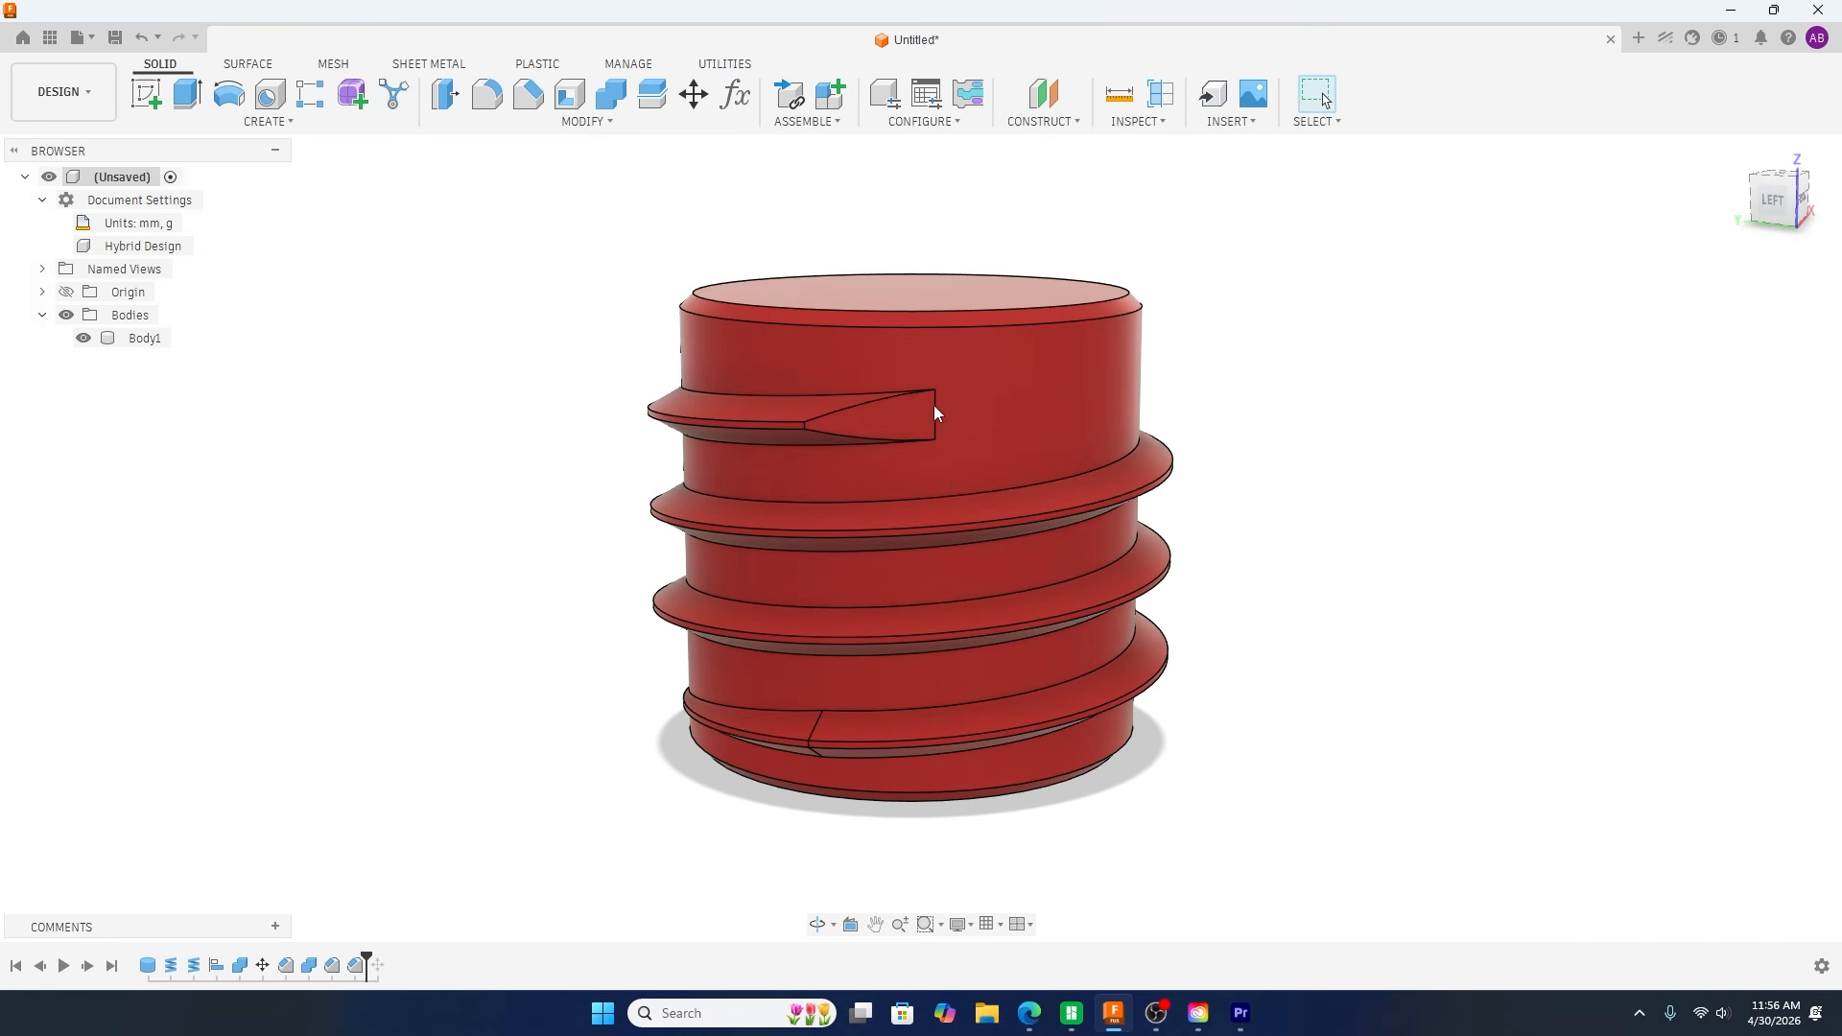
pyautogui.keyDown('shift'); pyautogui.moveTo(1028, 407); pyautogui.dragTo(963, 659, button='middle'); pyautogui.keyUp('shift')
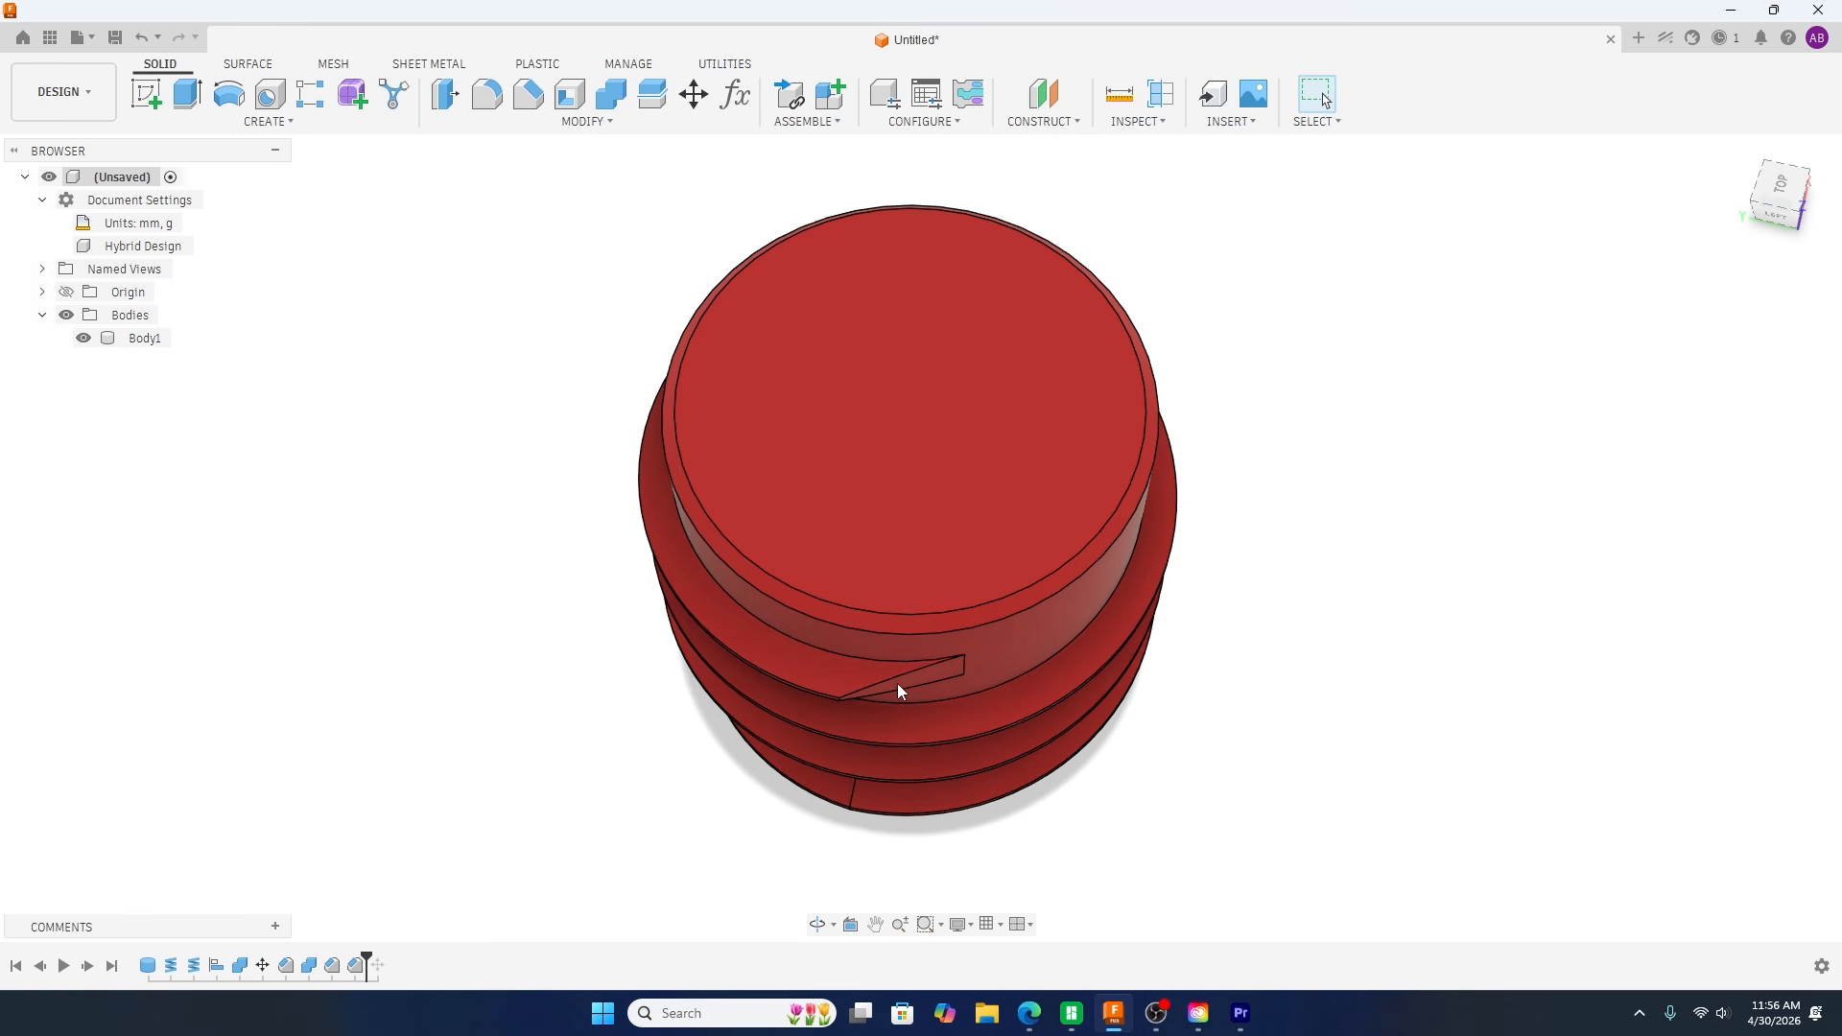
pyautogui.keyDown('shift'); pyautogui.moveTo(655, 726); pyautogui.dragTo(697, 625, button='middle'); pyautogui.keyUp('shift')
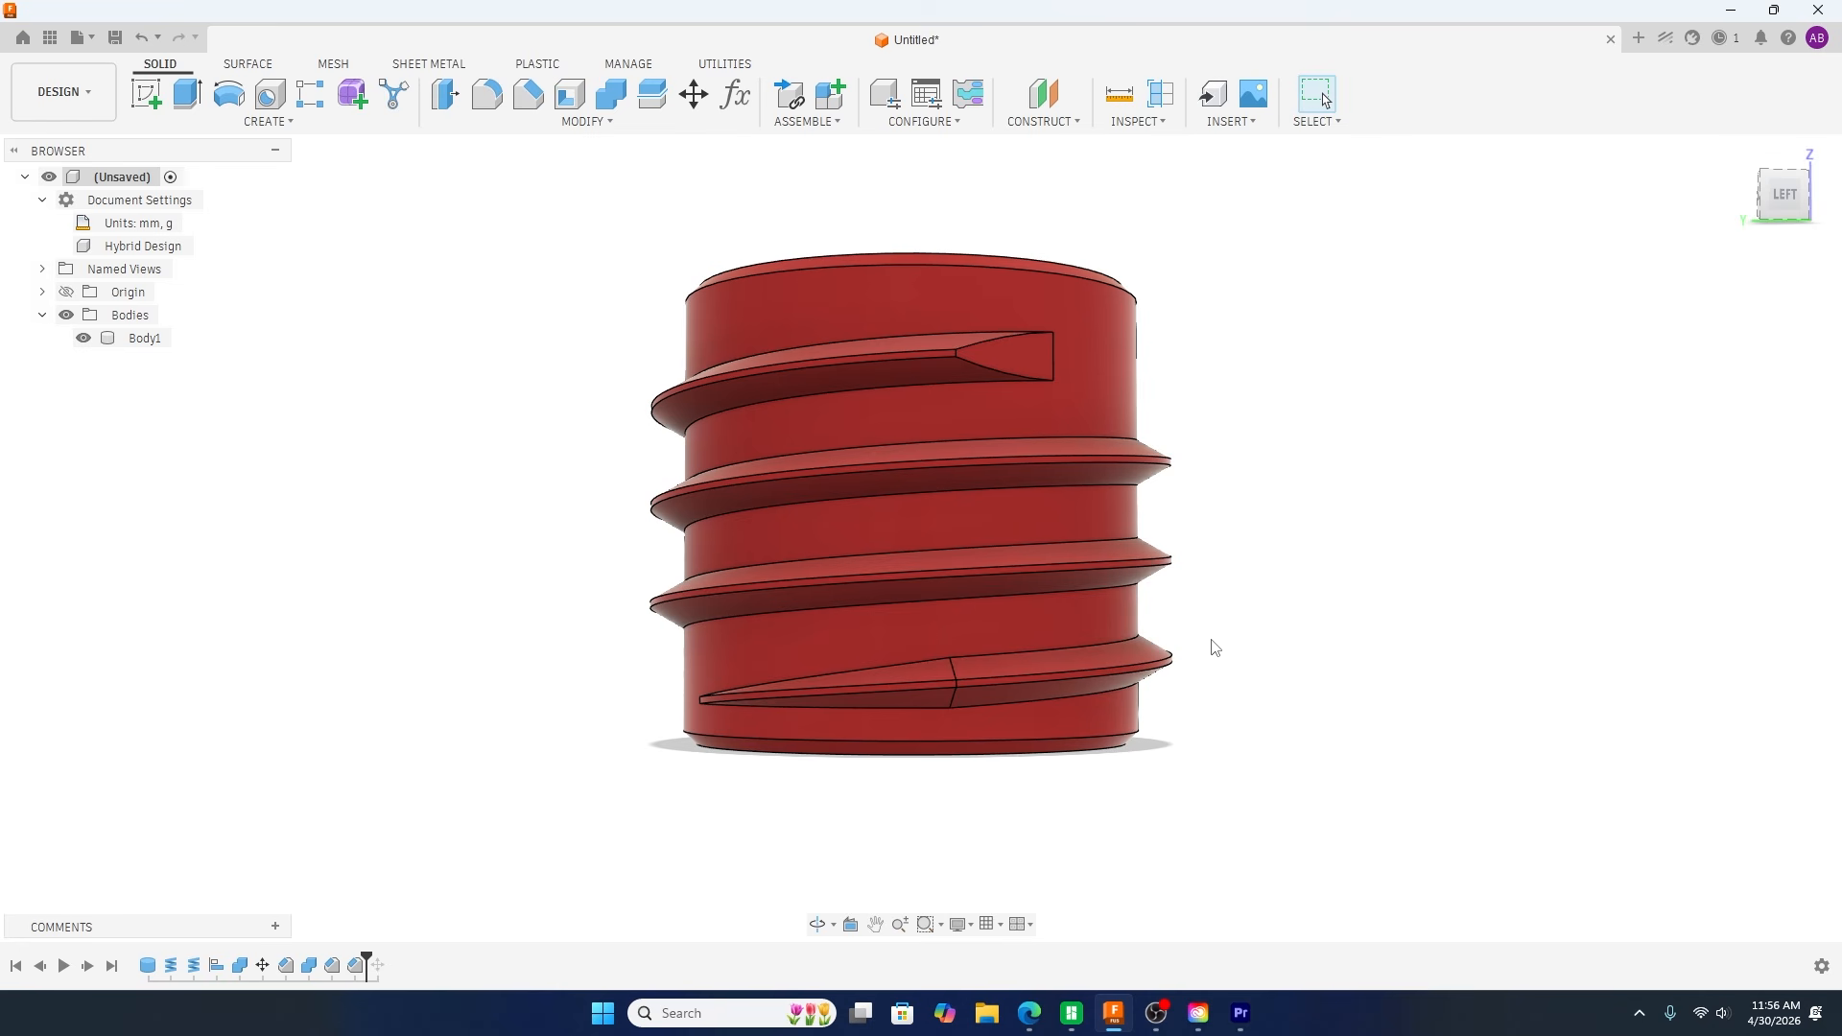
pyautogui.keyDown('shift'); pyautogui.moveTo(1226, 659); pyautogui.dragTo(1198, 695, button='middle'); pyautogui.keyUp('shift')
pyautogui.keyDown('shift'); pyautogui.moveTo(1218, 837); pyautogui.dragTo(1199, 814, button='middle'); pyautogui.keyUp('shift')
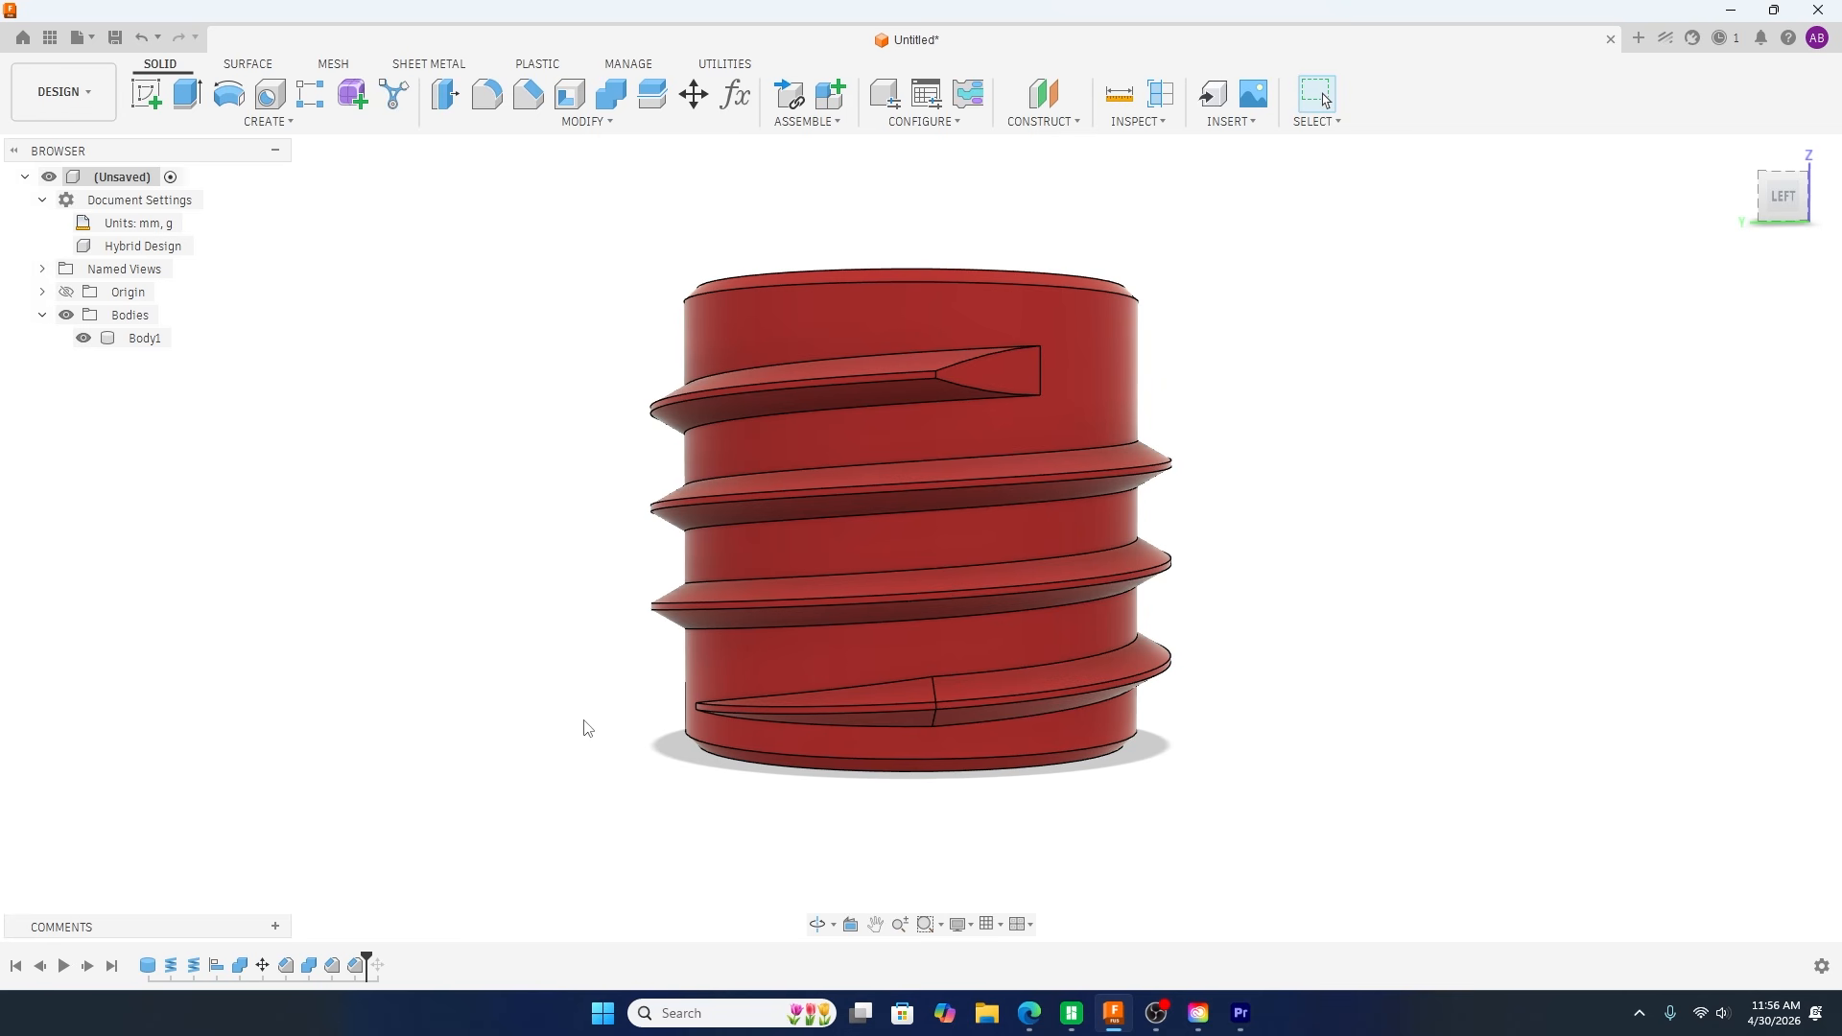
pyautogui.keyDown('shift'); pyautogui.moveTo(566, 770); pyautogui.dragTo(535, 795, button='middle'); pyautogui.keyUp('shift')
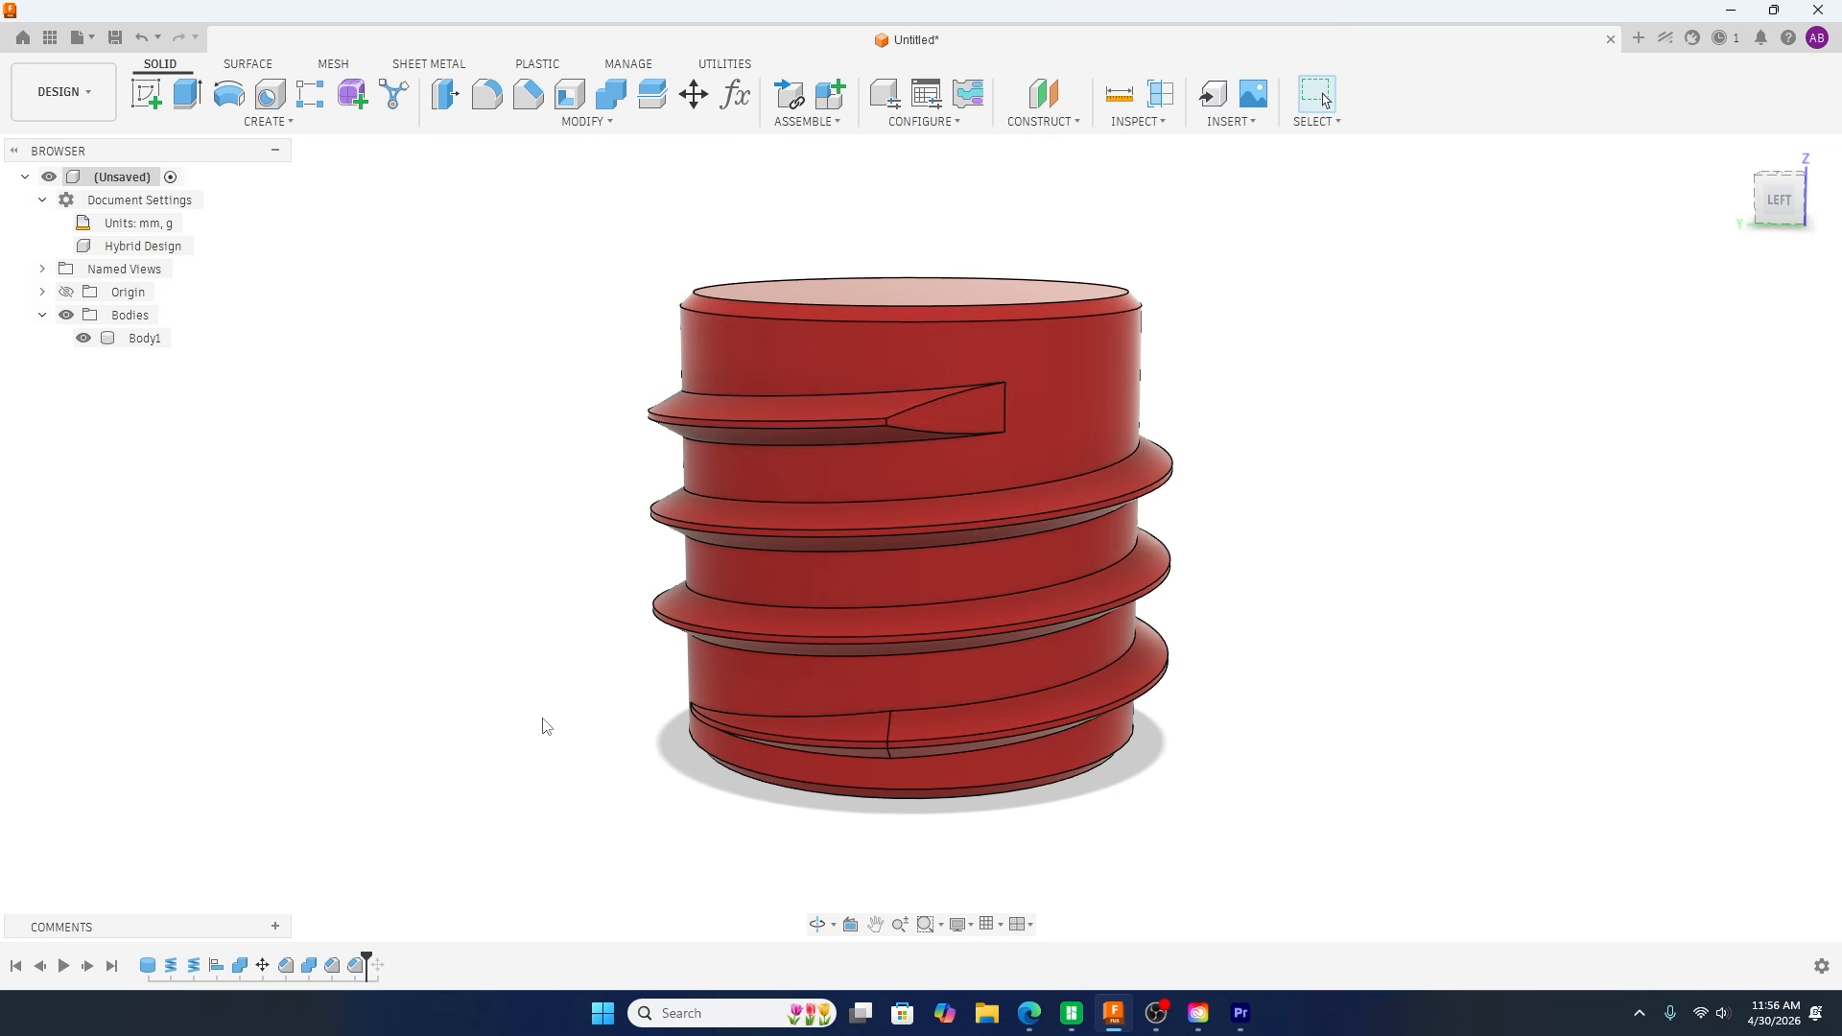
pyautogui.moveTo(544, 726); pyautogui.dragTo(514, 728, button='middle')
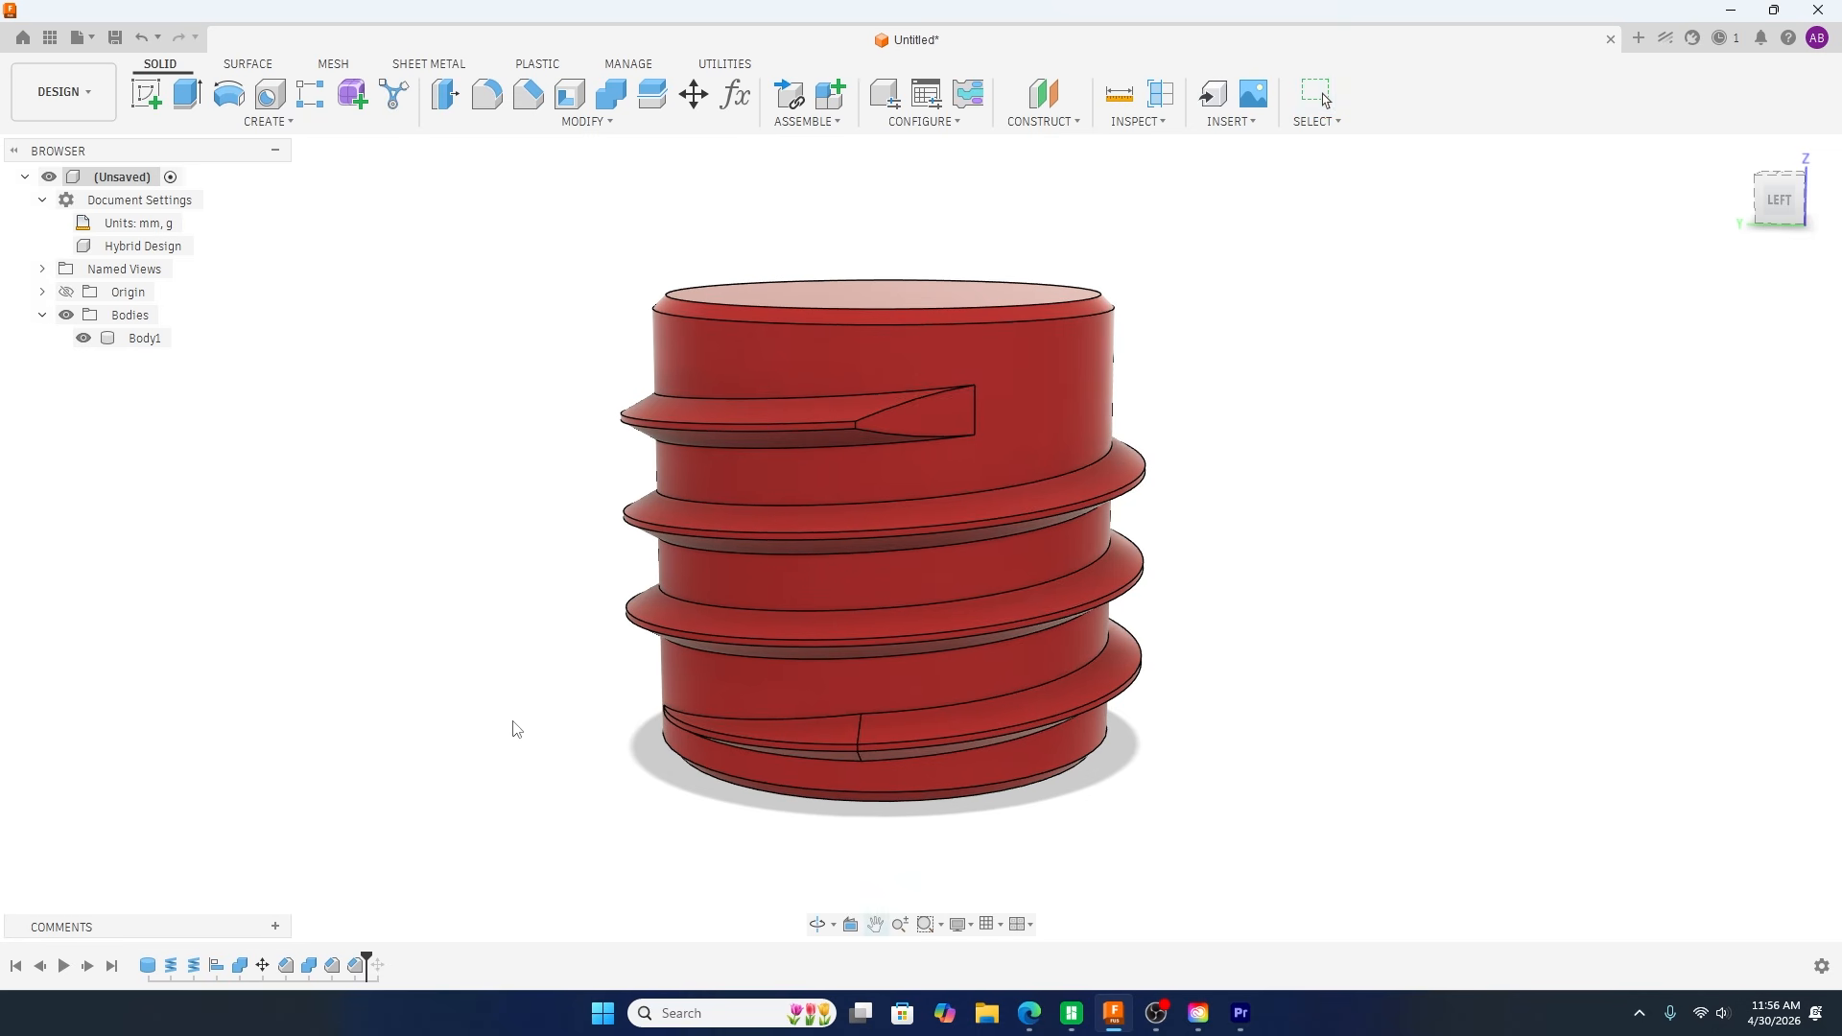
# Step: Create a new design and model a cylinder 70 mm in diameter and 70 mm high, centred on the origin of the horizontal plane
pyautogui.click(1638, 39)
pyautogui.click(1235, 703)
pyautogui.click(286, 122)
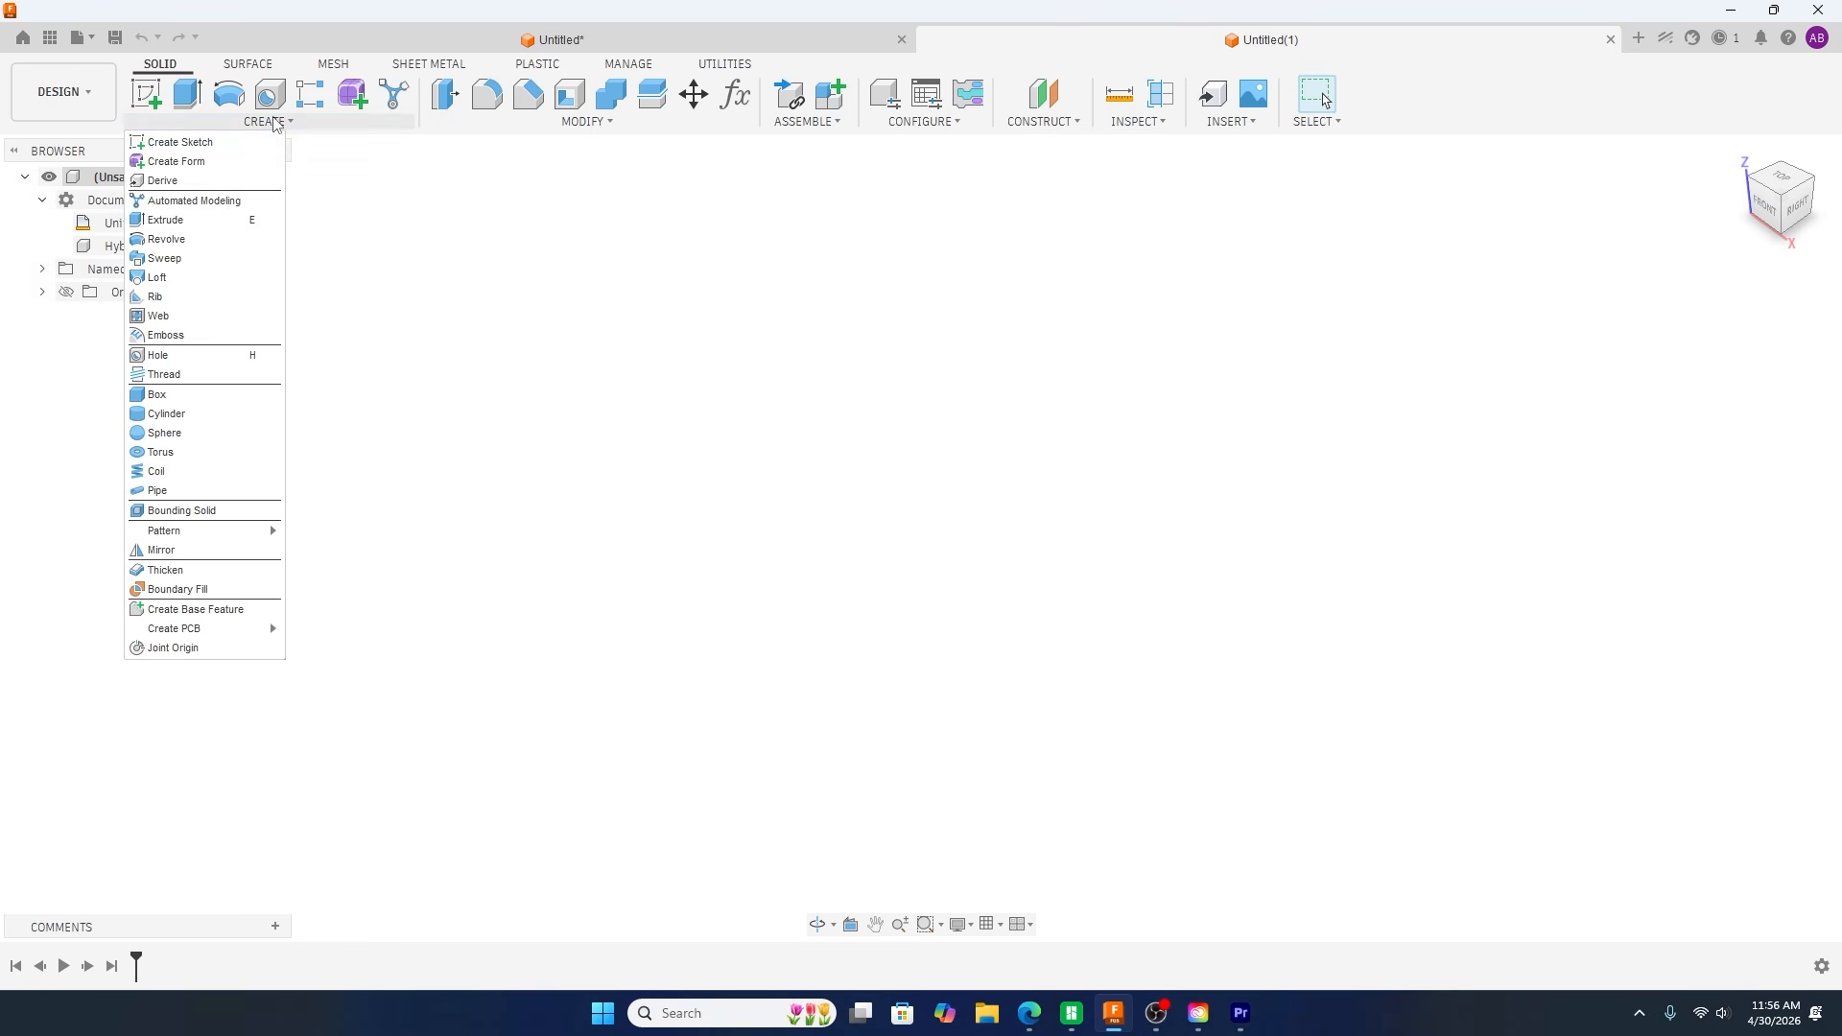
pyautogui.click(198, 413)
pyautogui.click(994, 535)
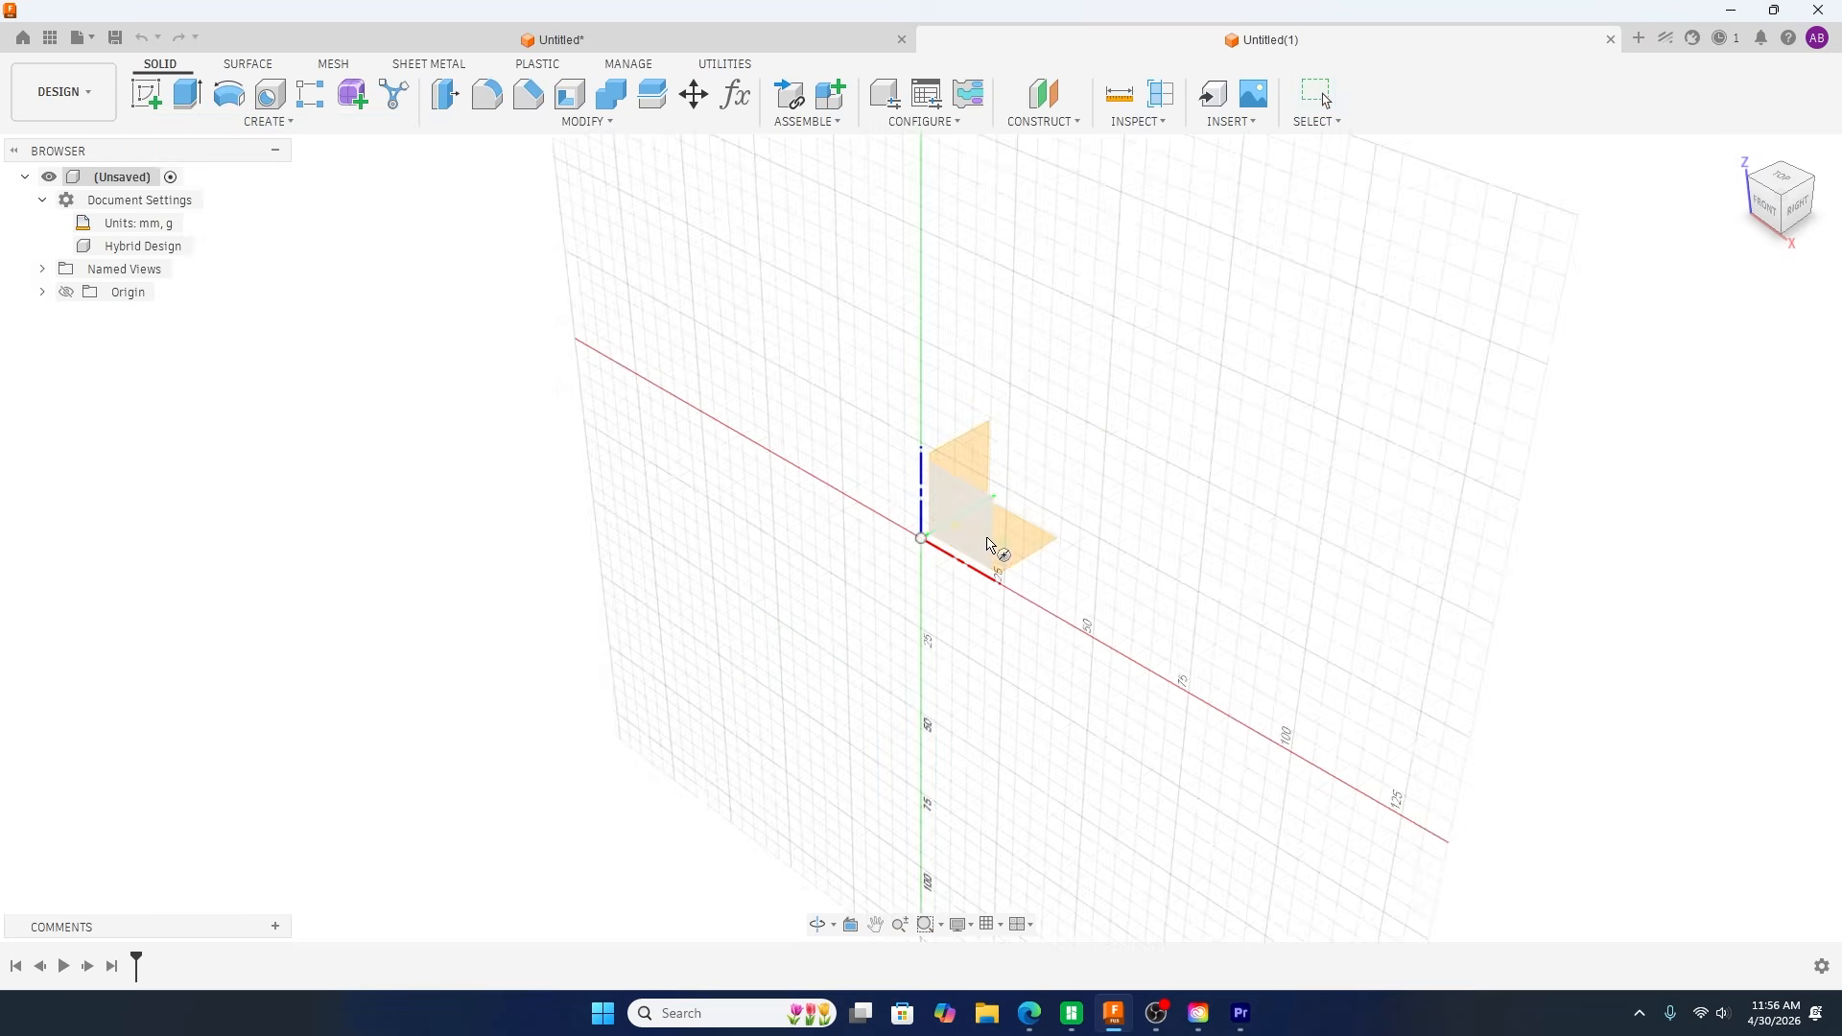
pyautogui.click(921, 539)
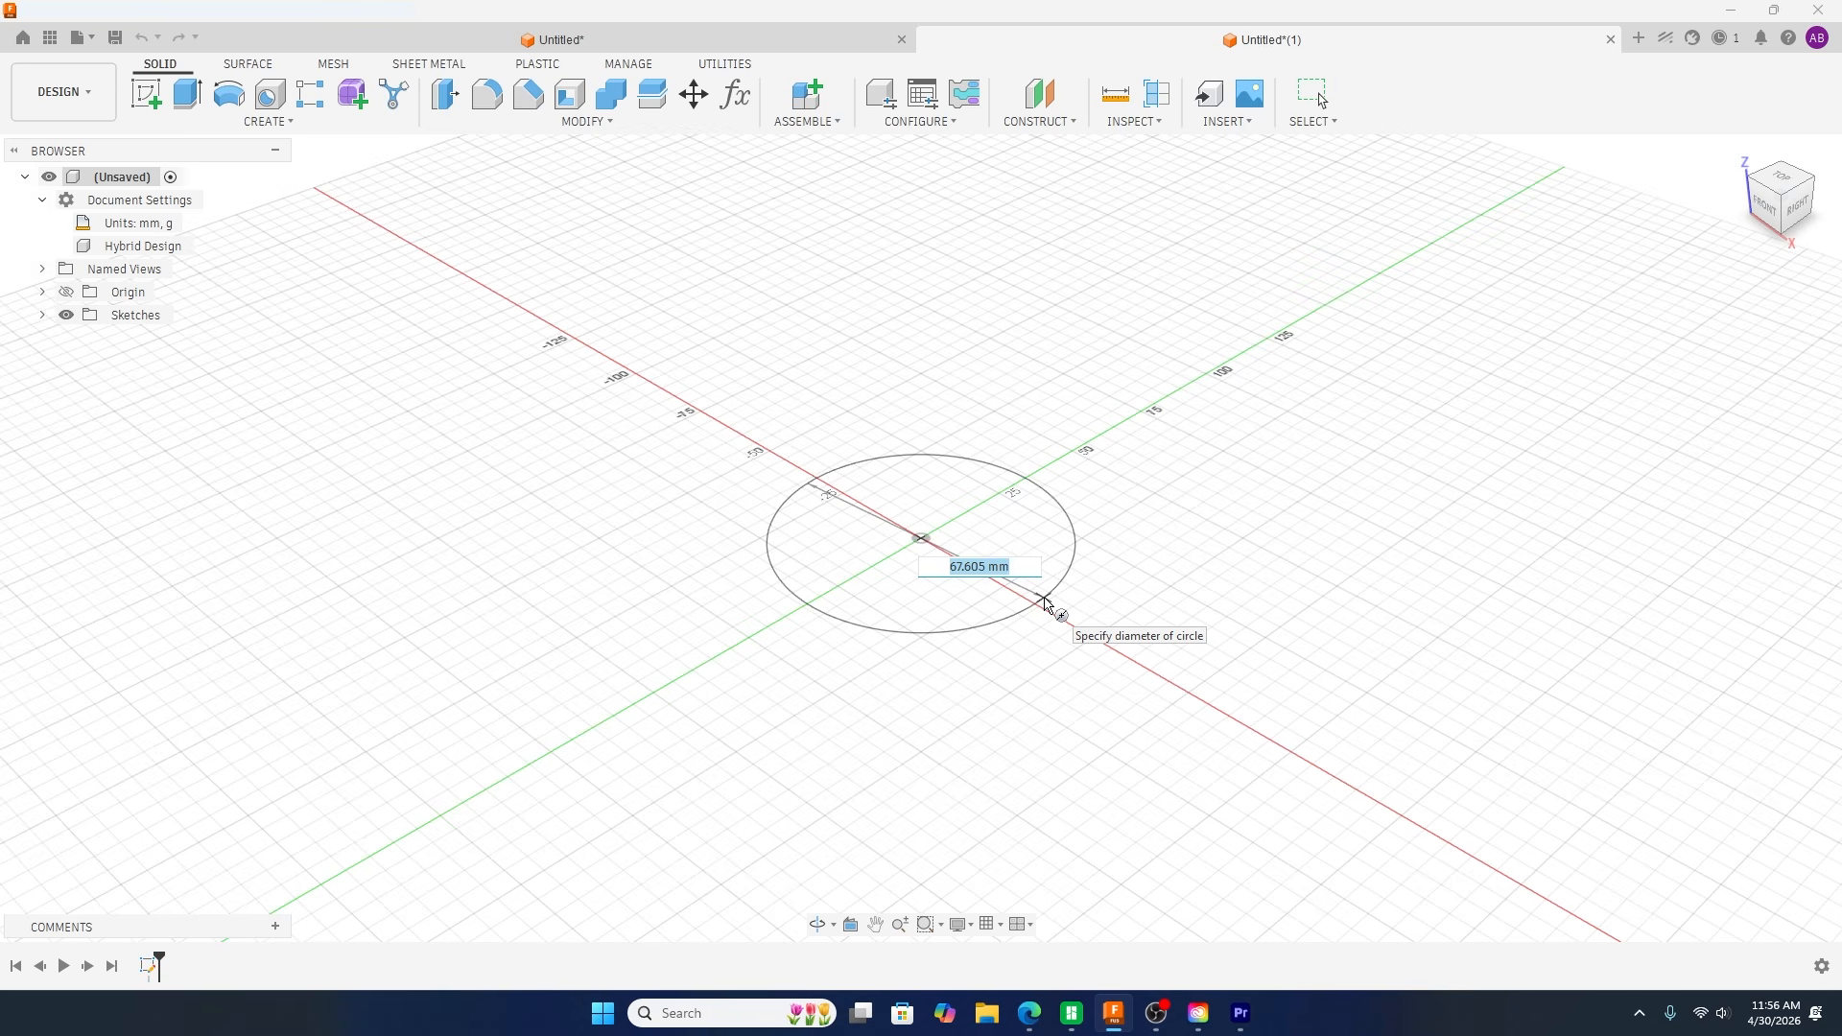
pyautogui.write('70')
pyautogui.press('Return')
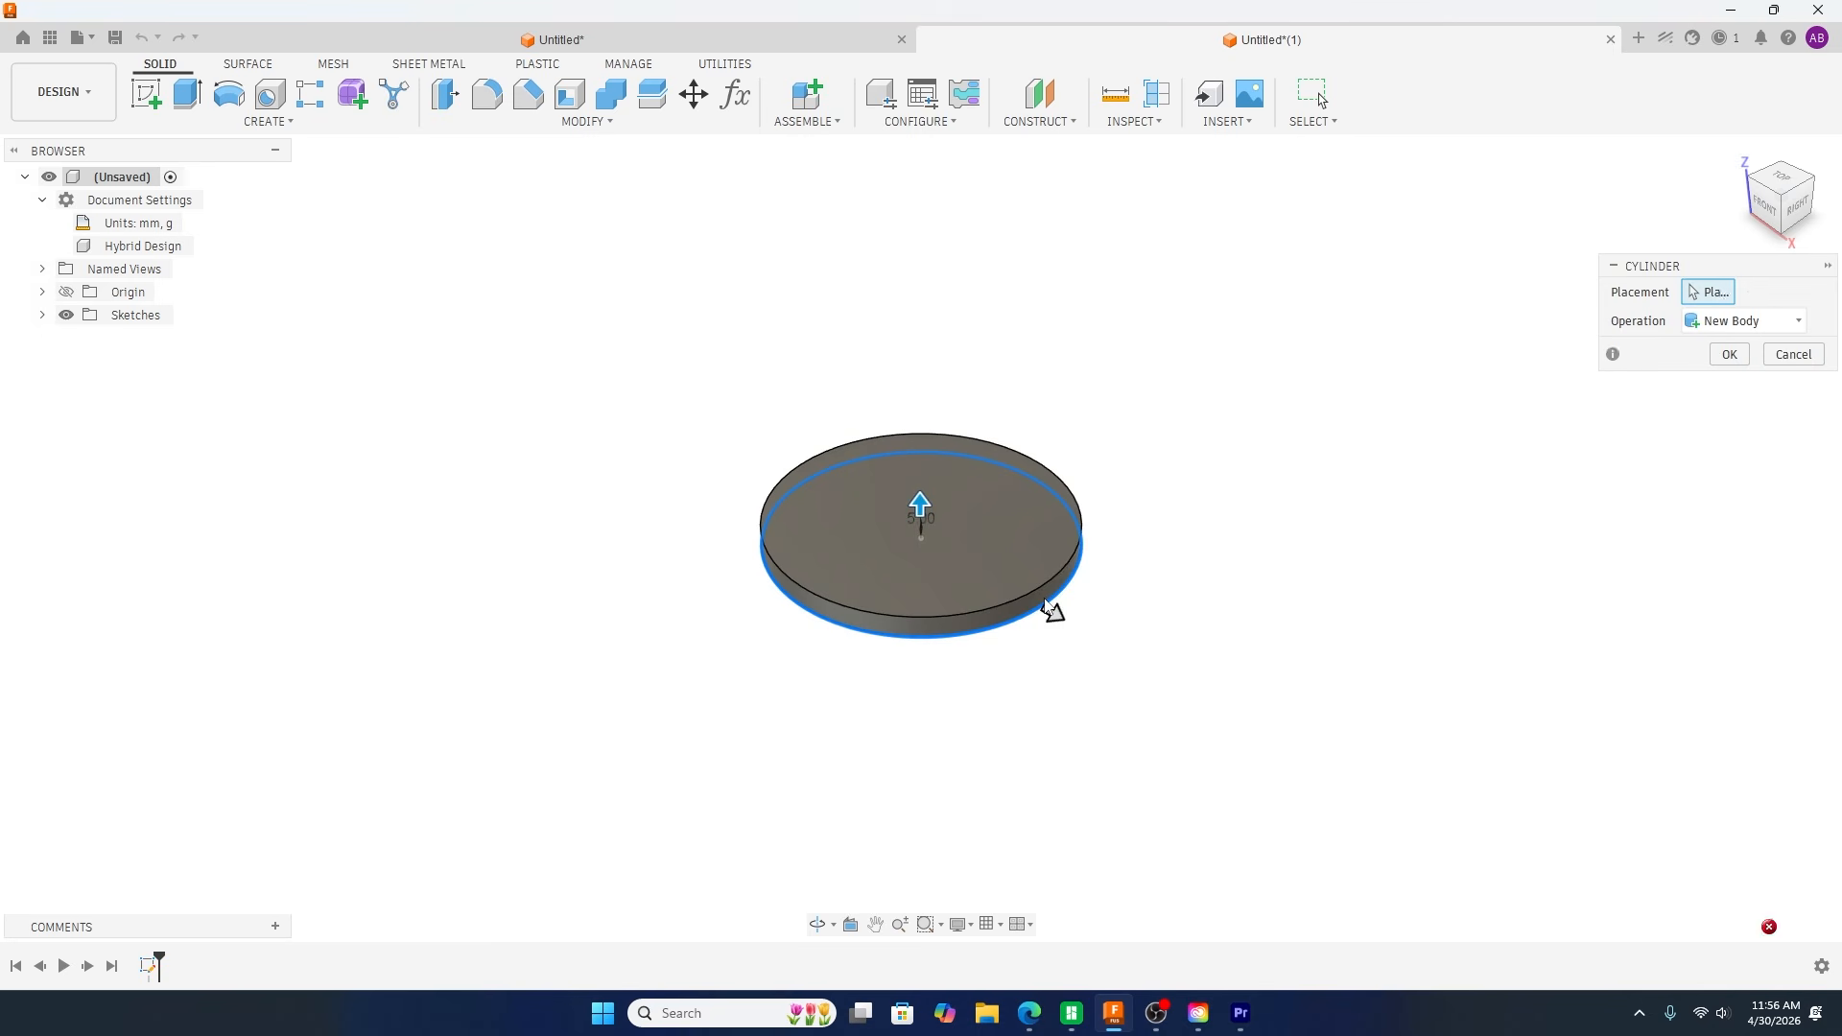
pyautogui.moveTo(916, 504); pyautogui.dragTo(934, 276)
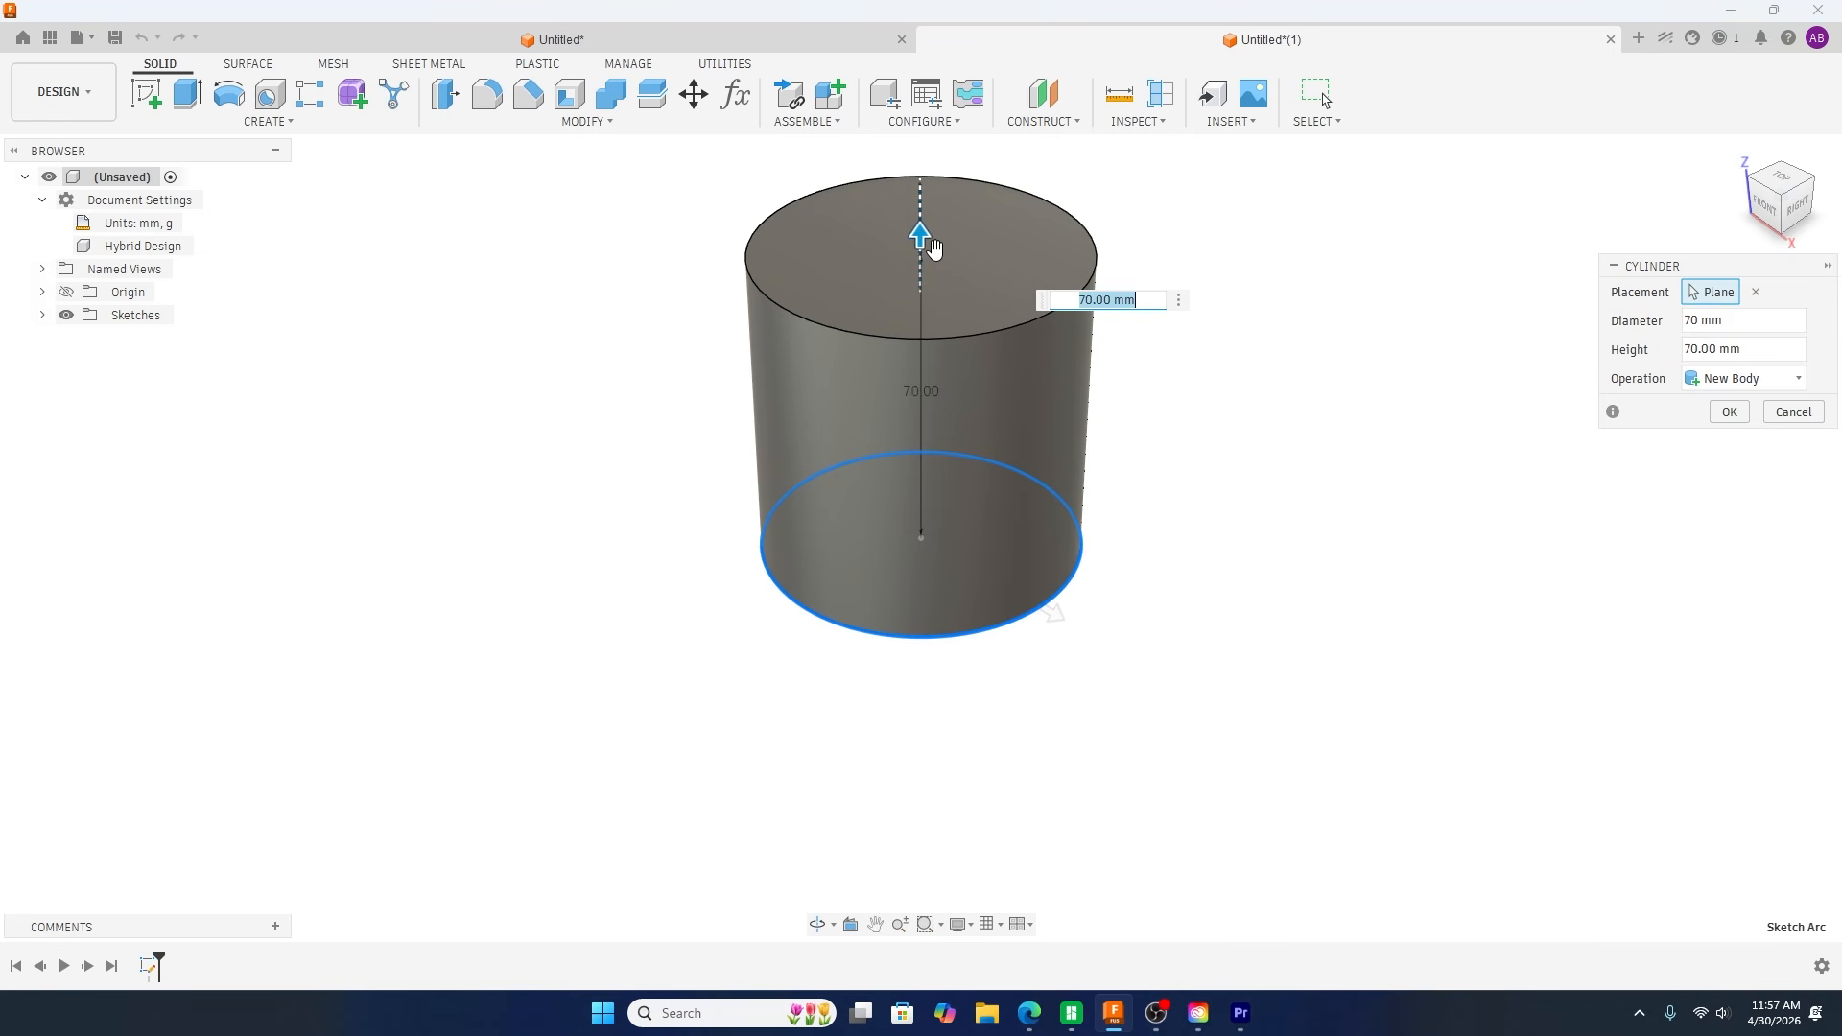
pyautogui.click(1729, 411)
# Step: Start a coil on the cylinder's top face, centred on it and matching its 70 mm diameter
pyautogui.moveTo(1515, 541); pyautogui.dragTo(1456, 593, button='middle')
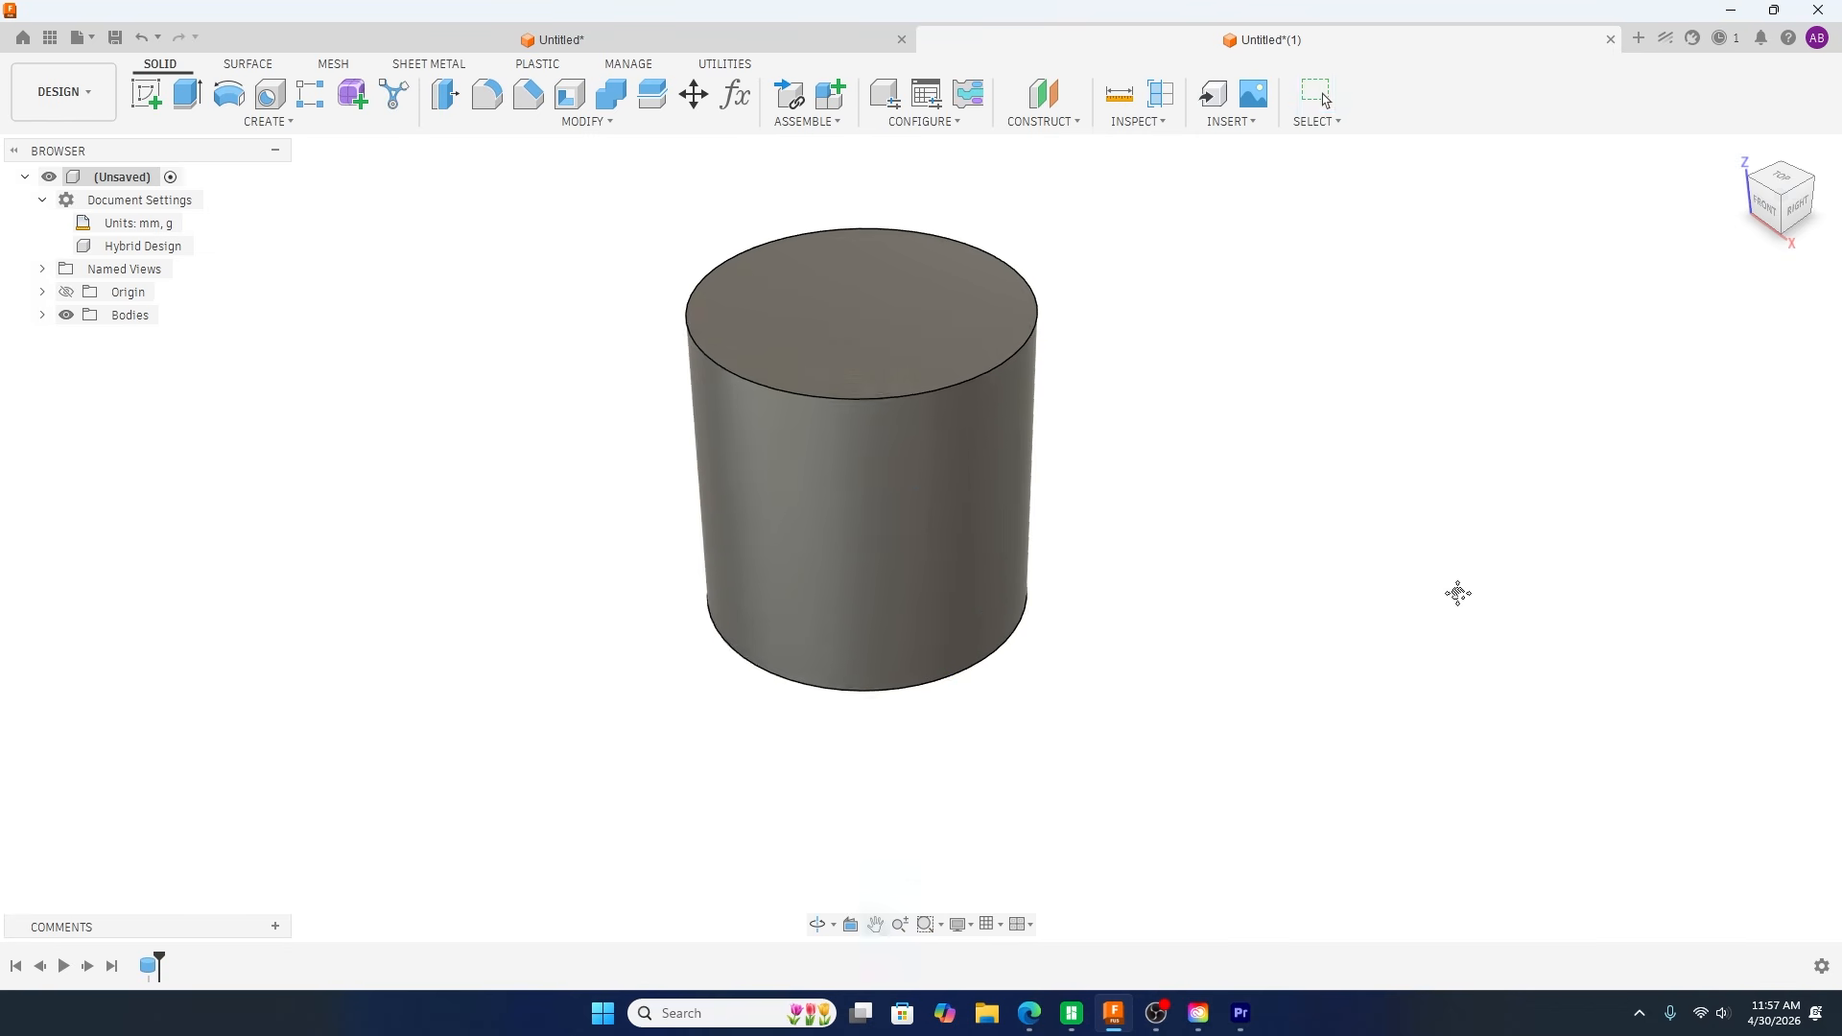
pyautogui.keyDown('shift'); pyautogui.moveTo(460, 636); pyautogui.dragTo(473, 596, button='middle'); pyautogui.keyUp('shift')
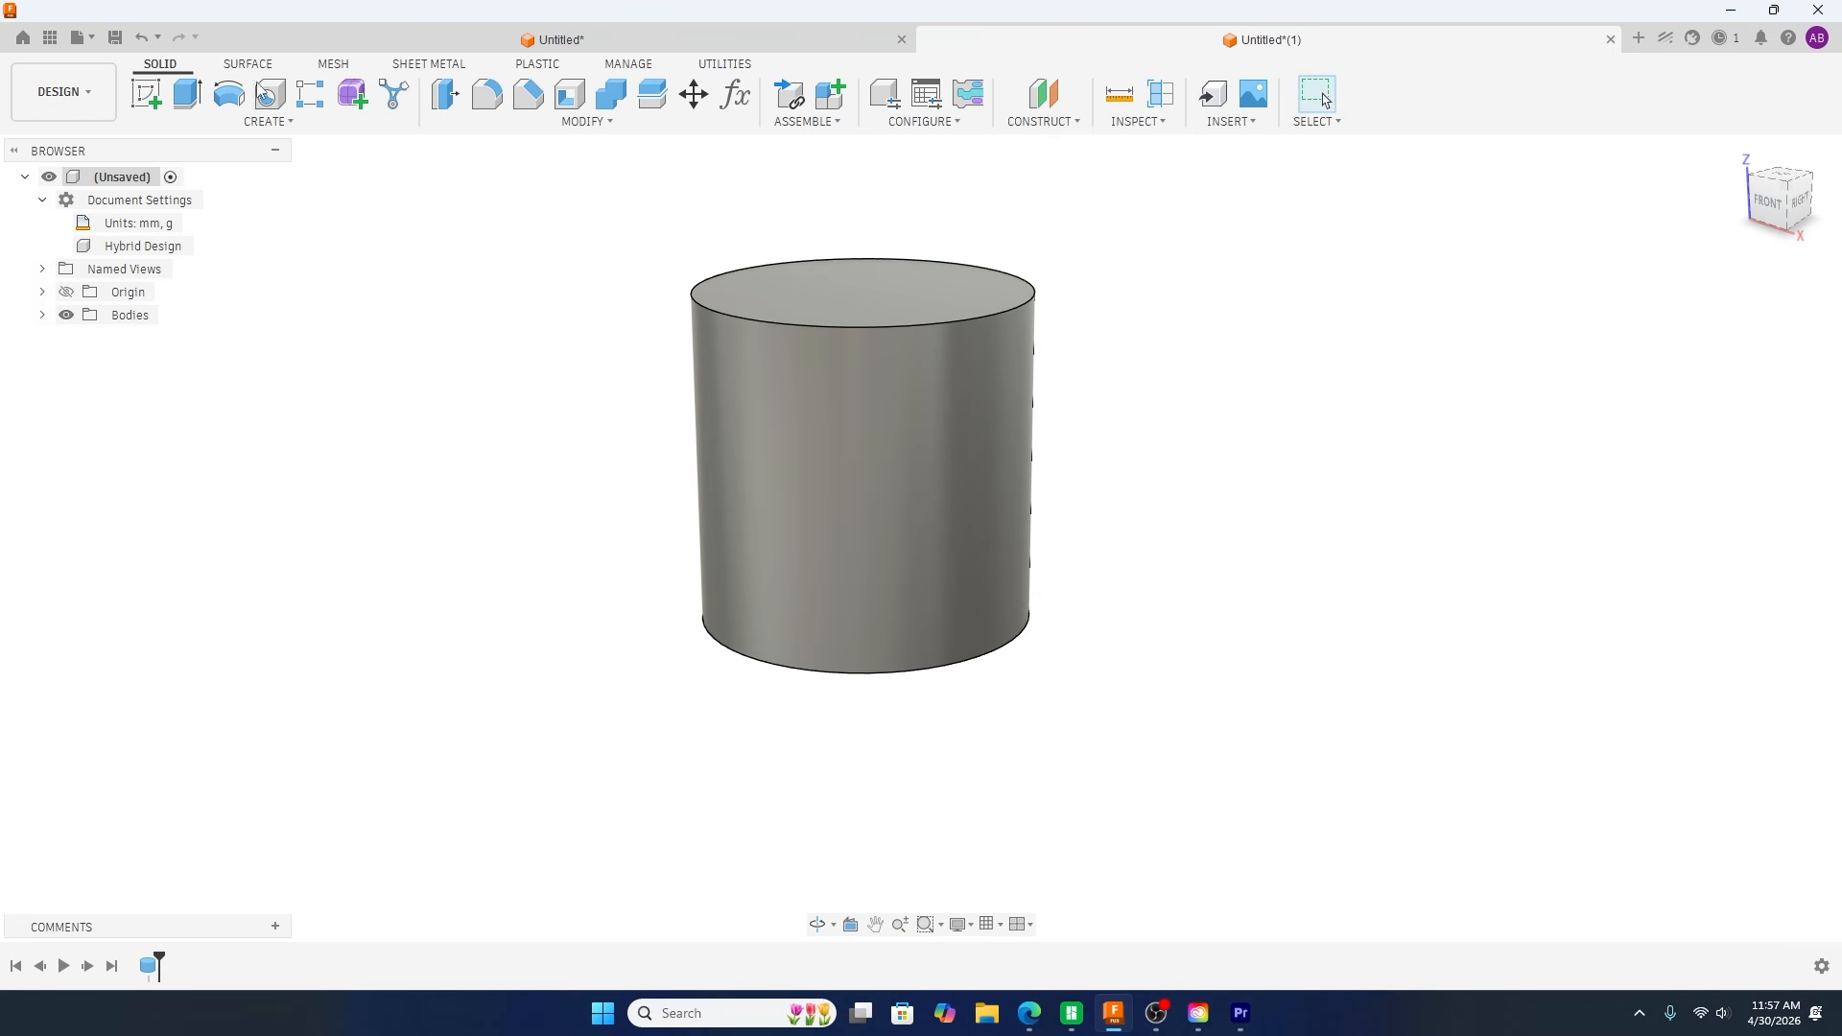
pyautogui.click(267, 122)
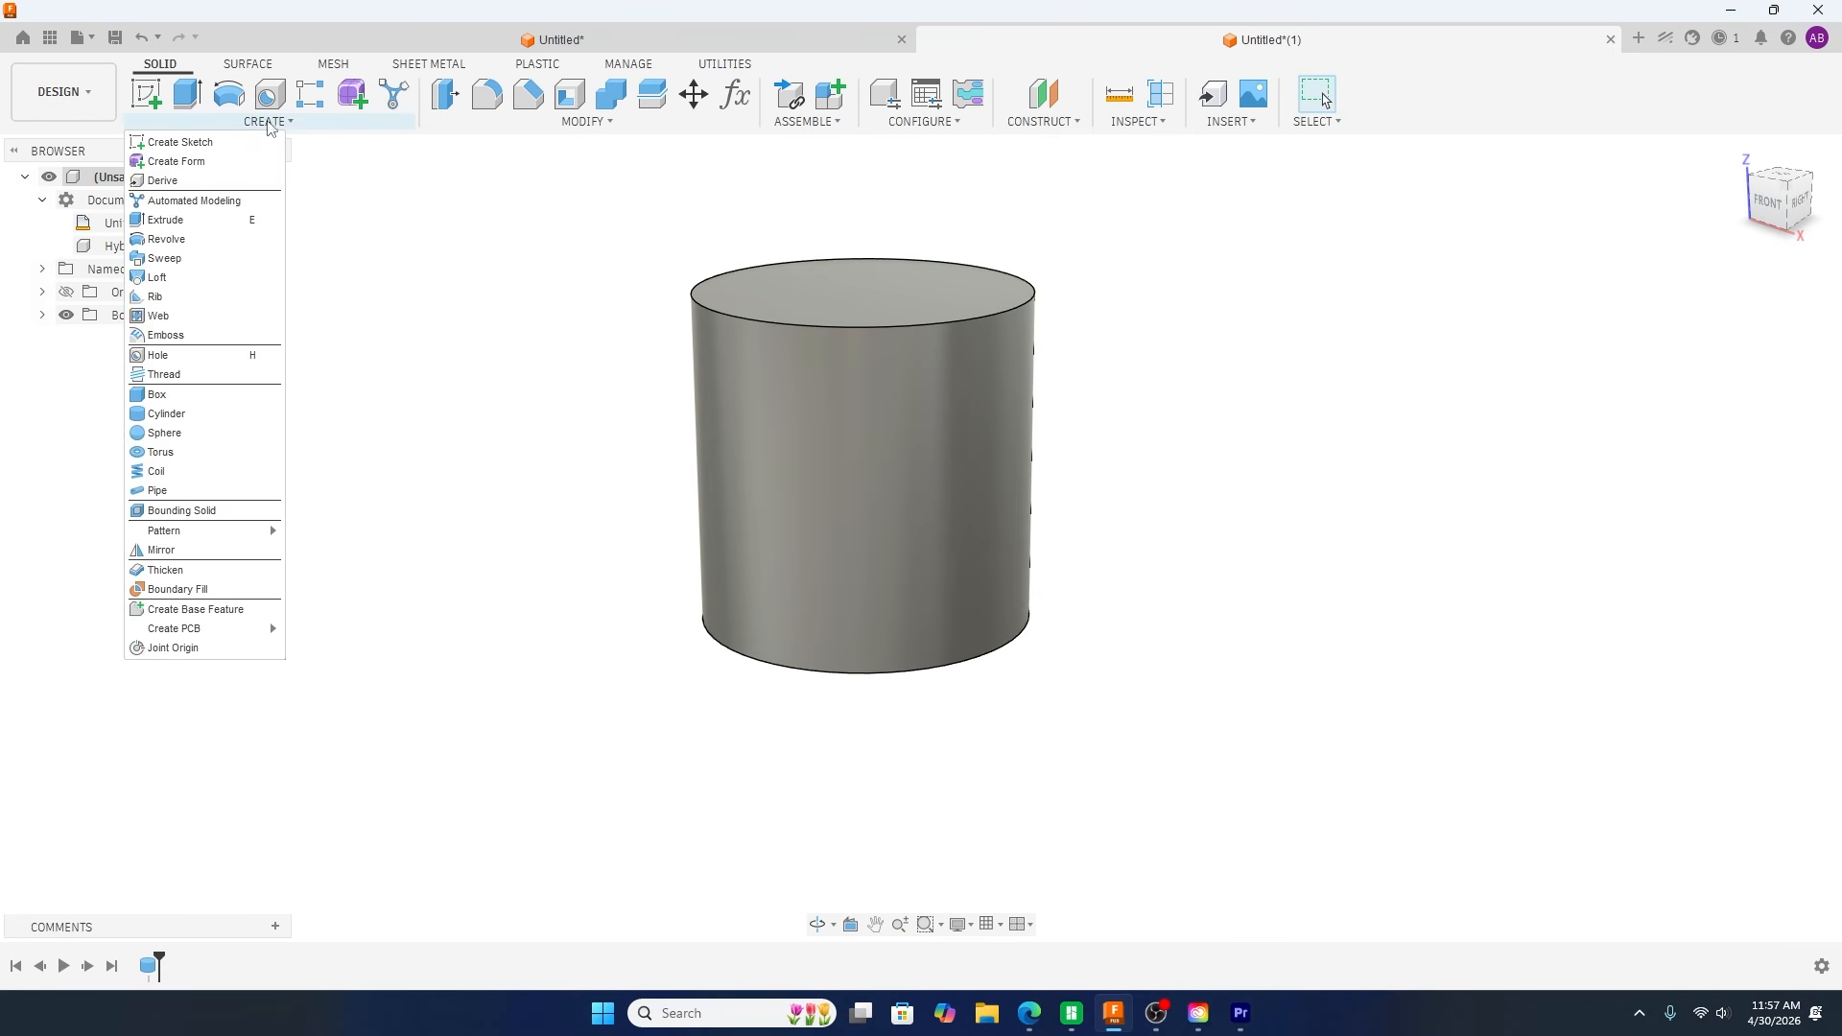
pyautogui.click(156, 471)
pyautogui.click(777, 303)
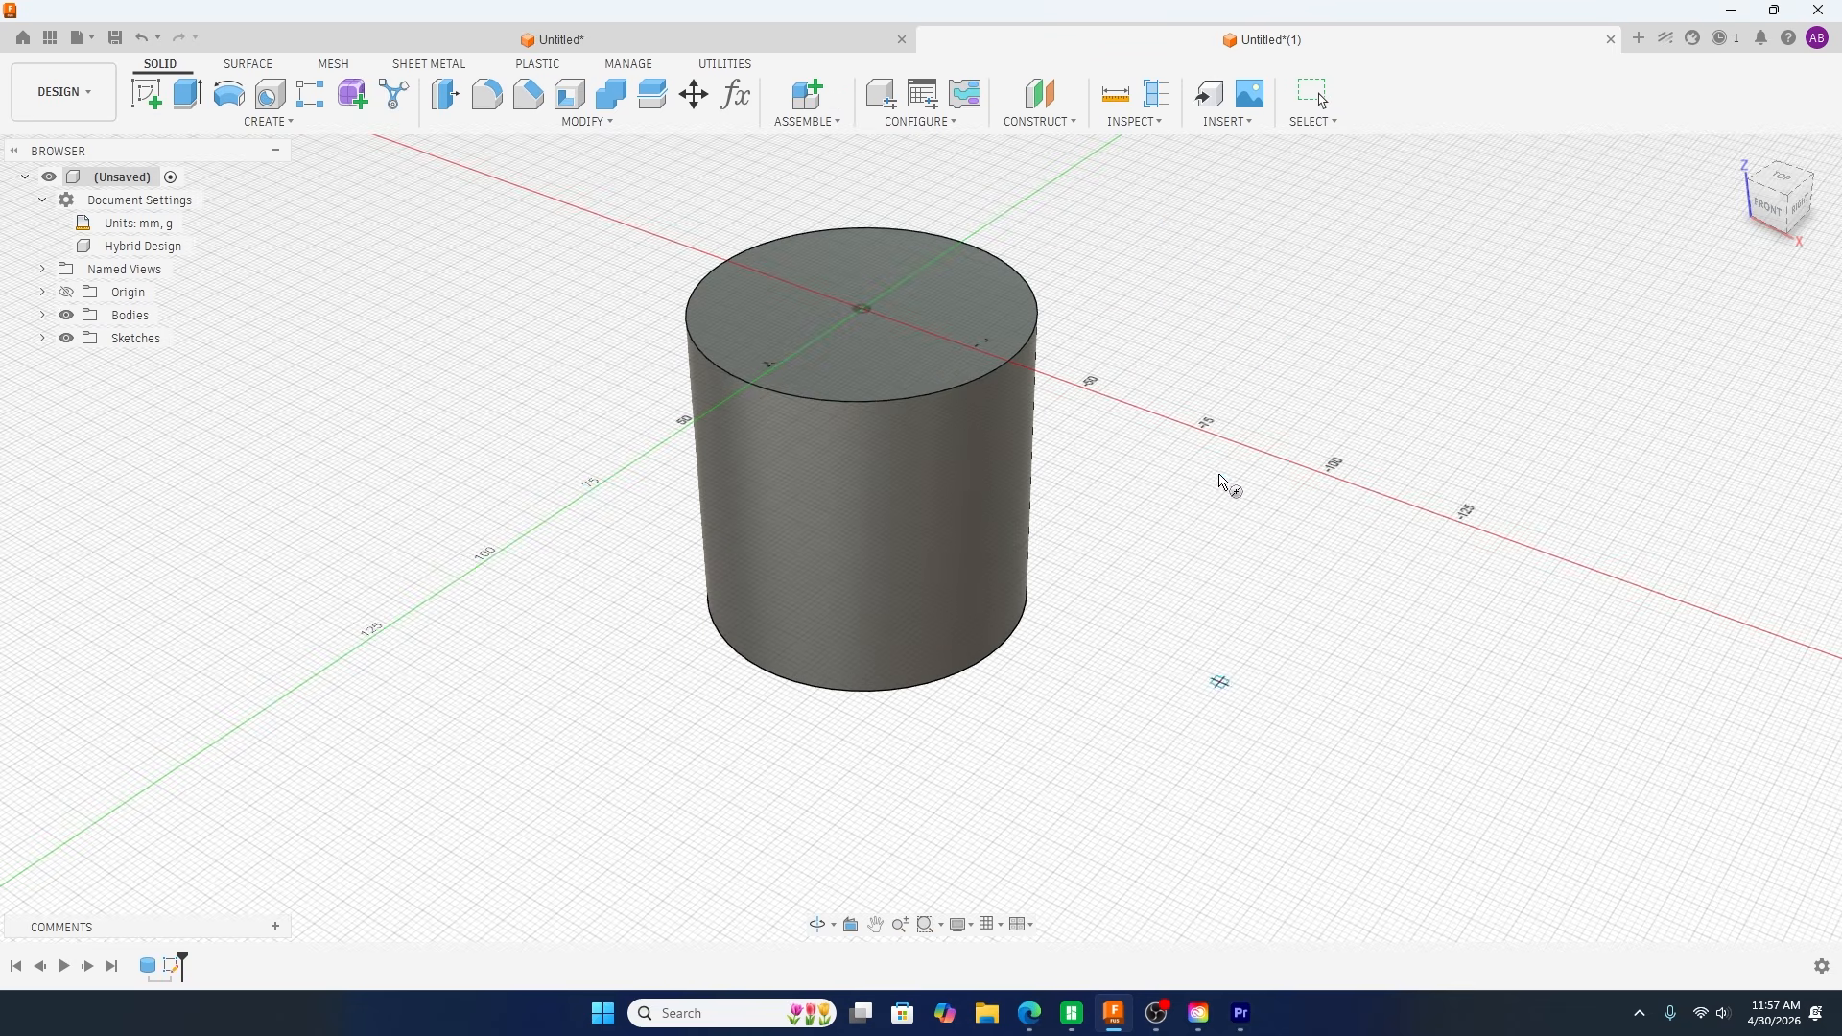
pyautogui.click(861, 308)
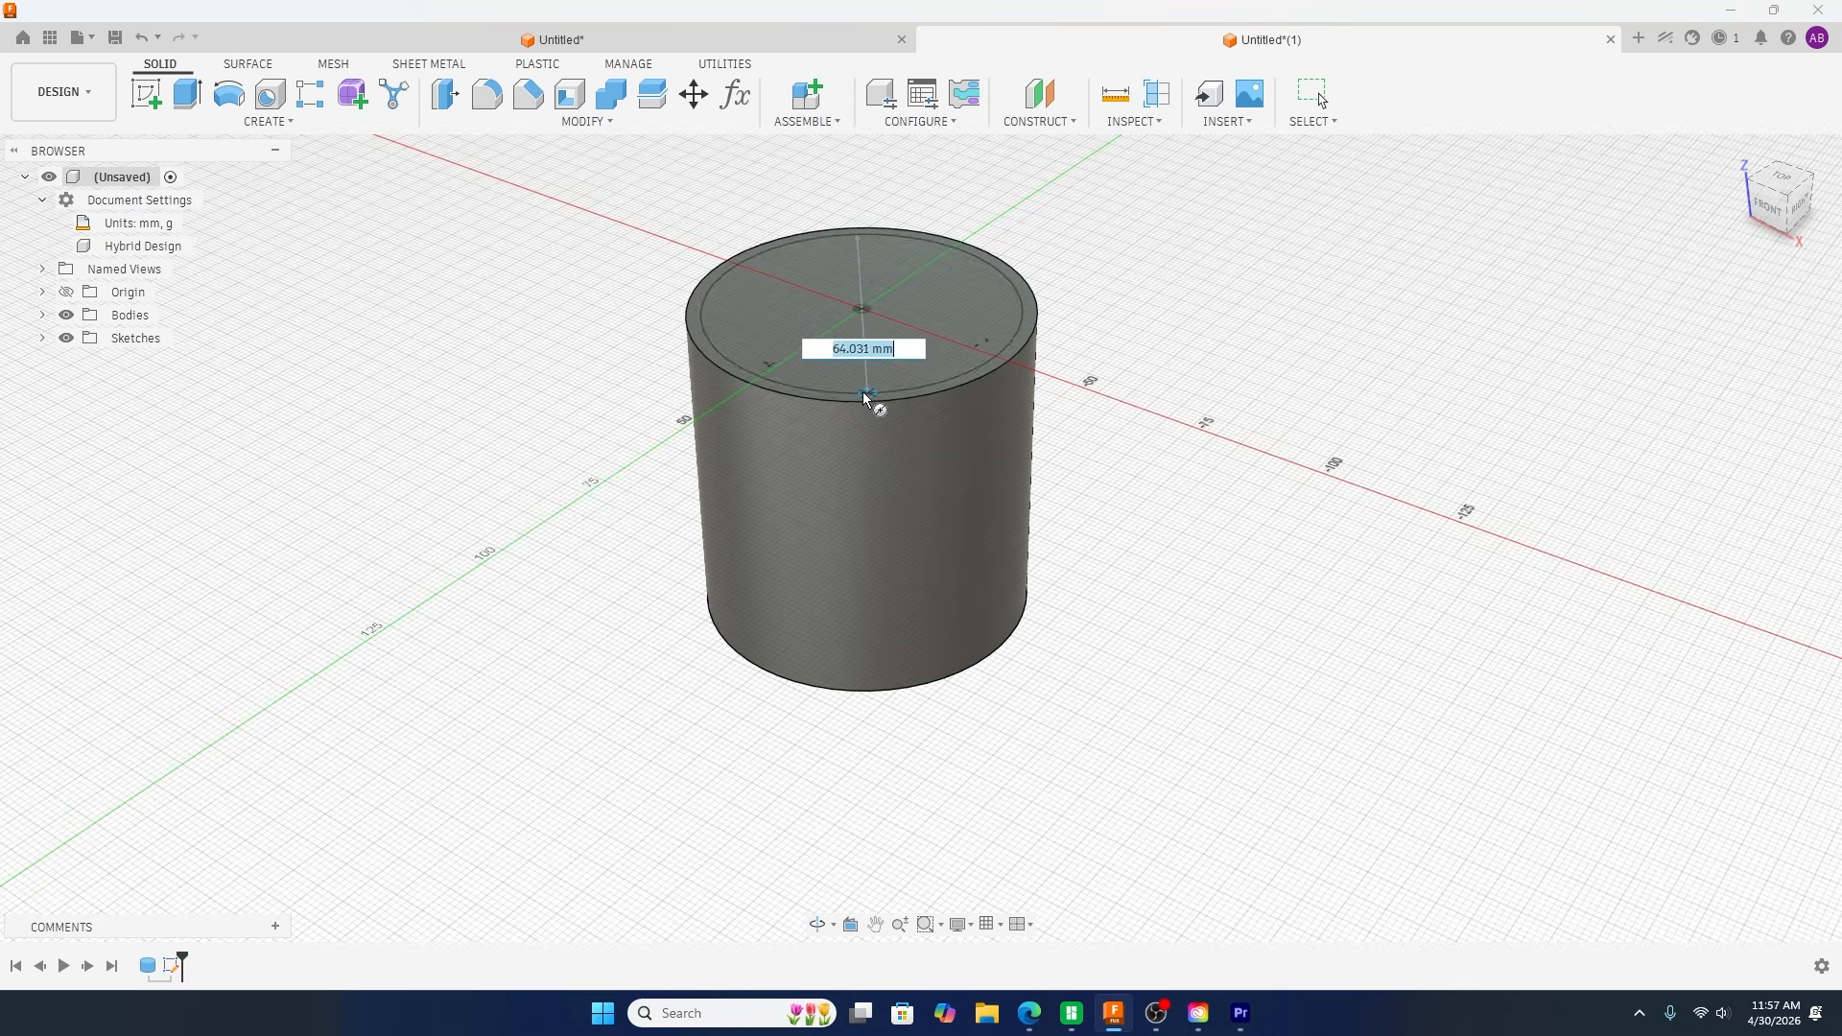
pyautogui.click(862, 399)
# Step: Set the coil's section size to 6 mm and its height to -50 mm so it runs down the cylinder
pyautogui.scroll(-3, 987, 802)
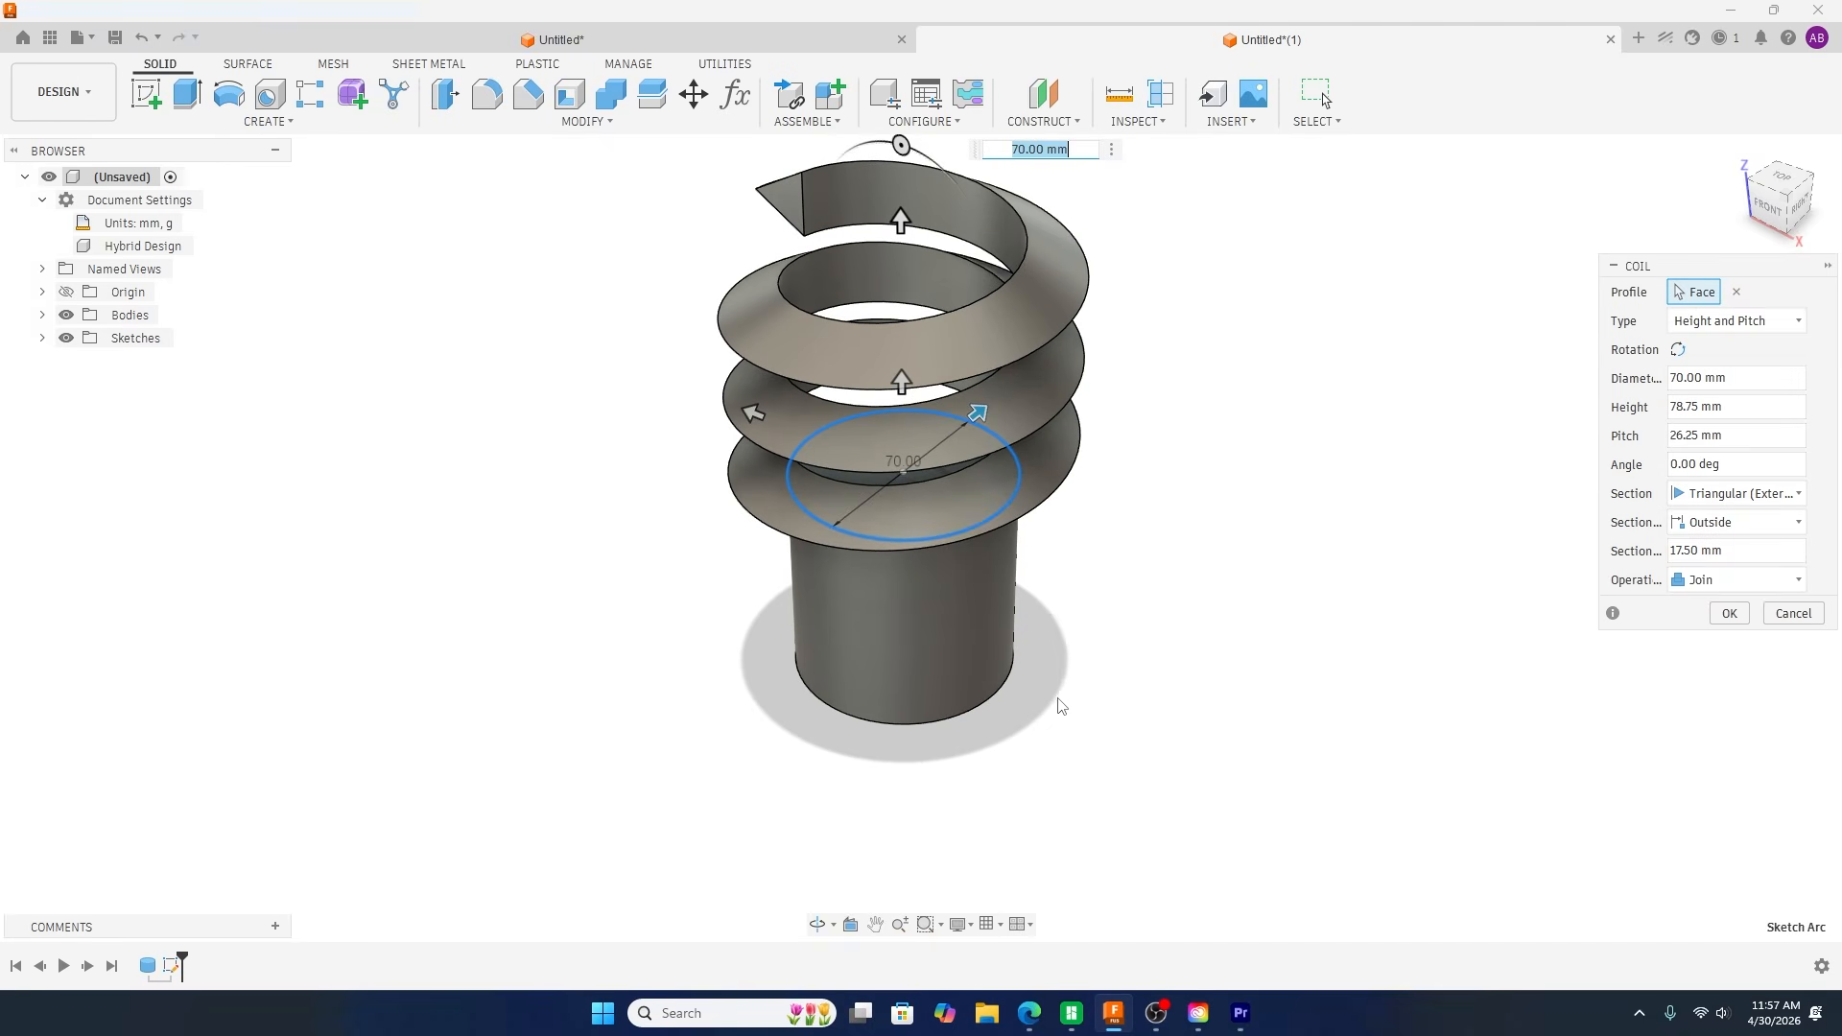
pyautogui.keyDown('shift'); pyautogui.moveTo(1095, 650); pyautogui.dragTo(1103, 617, button='middle'); pyautogui.keyUp('shift')
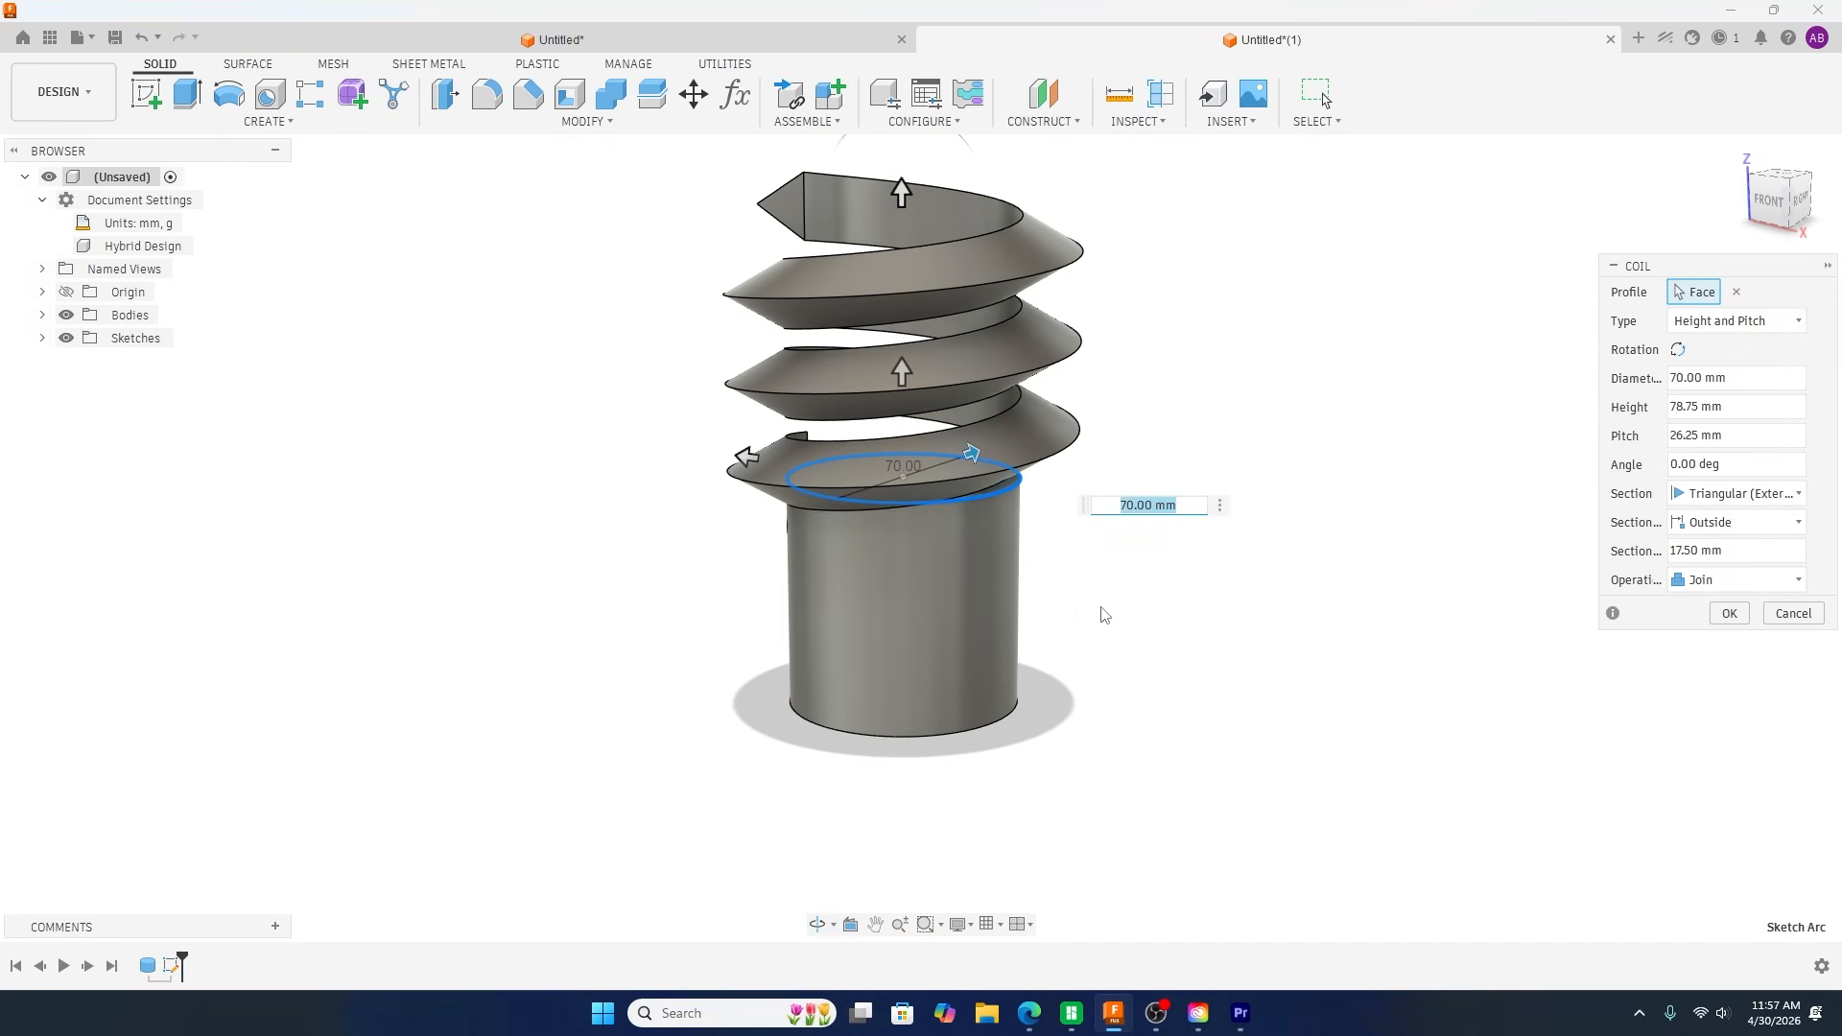
pyautogui.moveTo(1698, 551); pyautogui.dragTo(1681, 551)
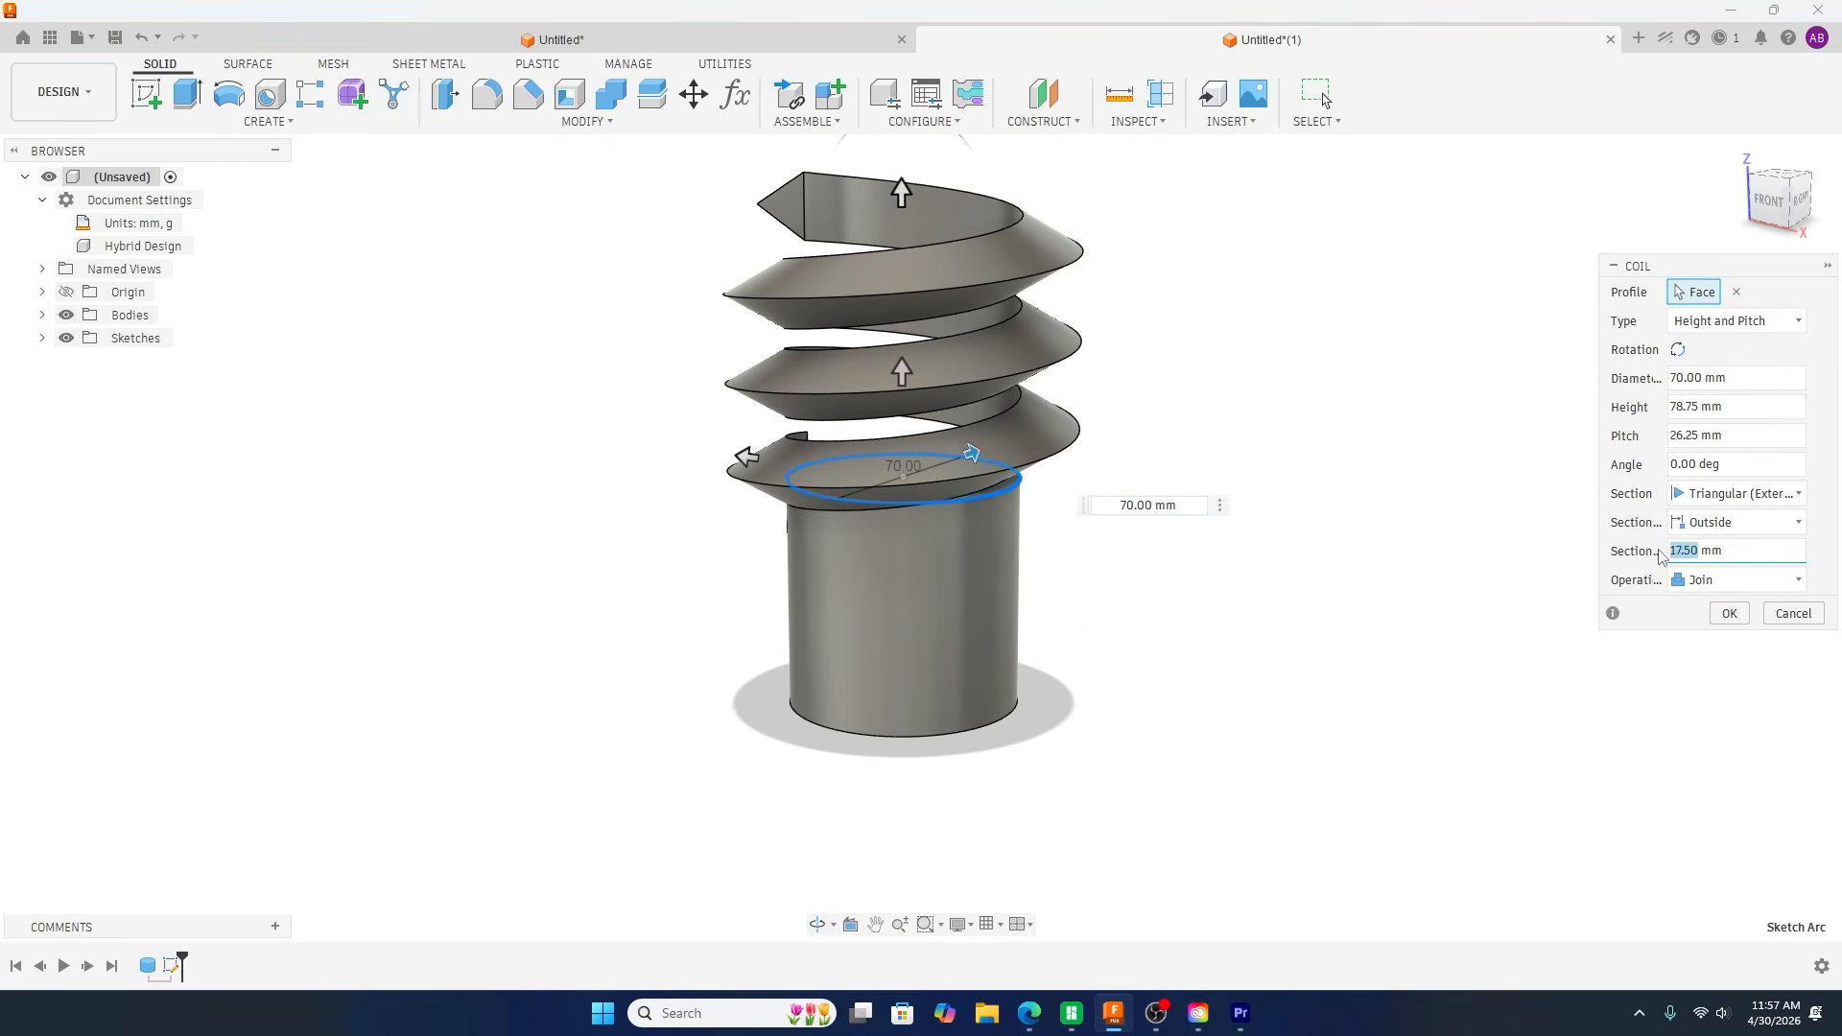
pyautogui.write('6')
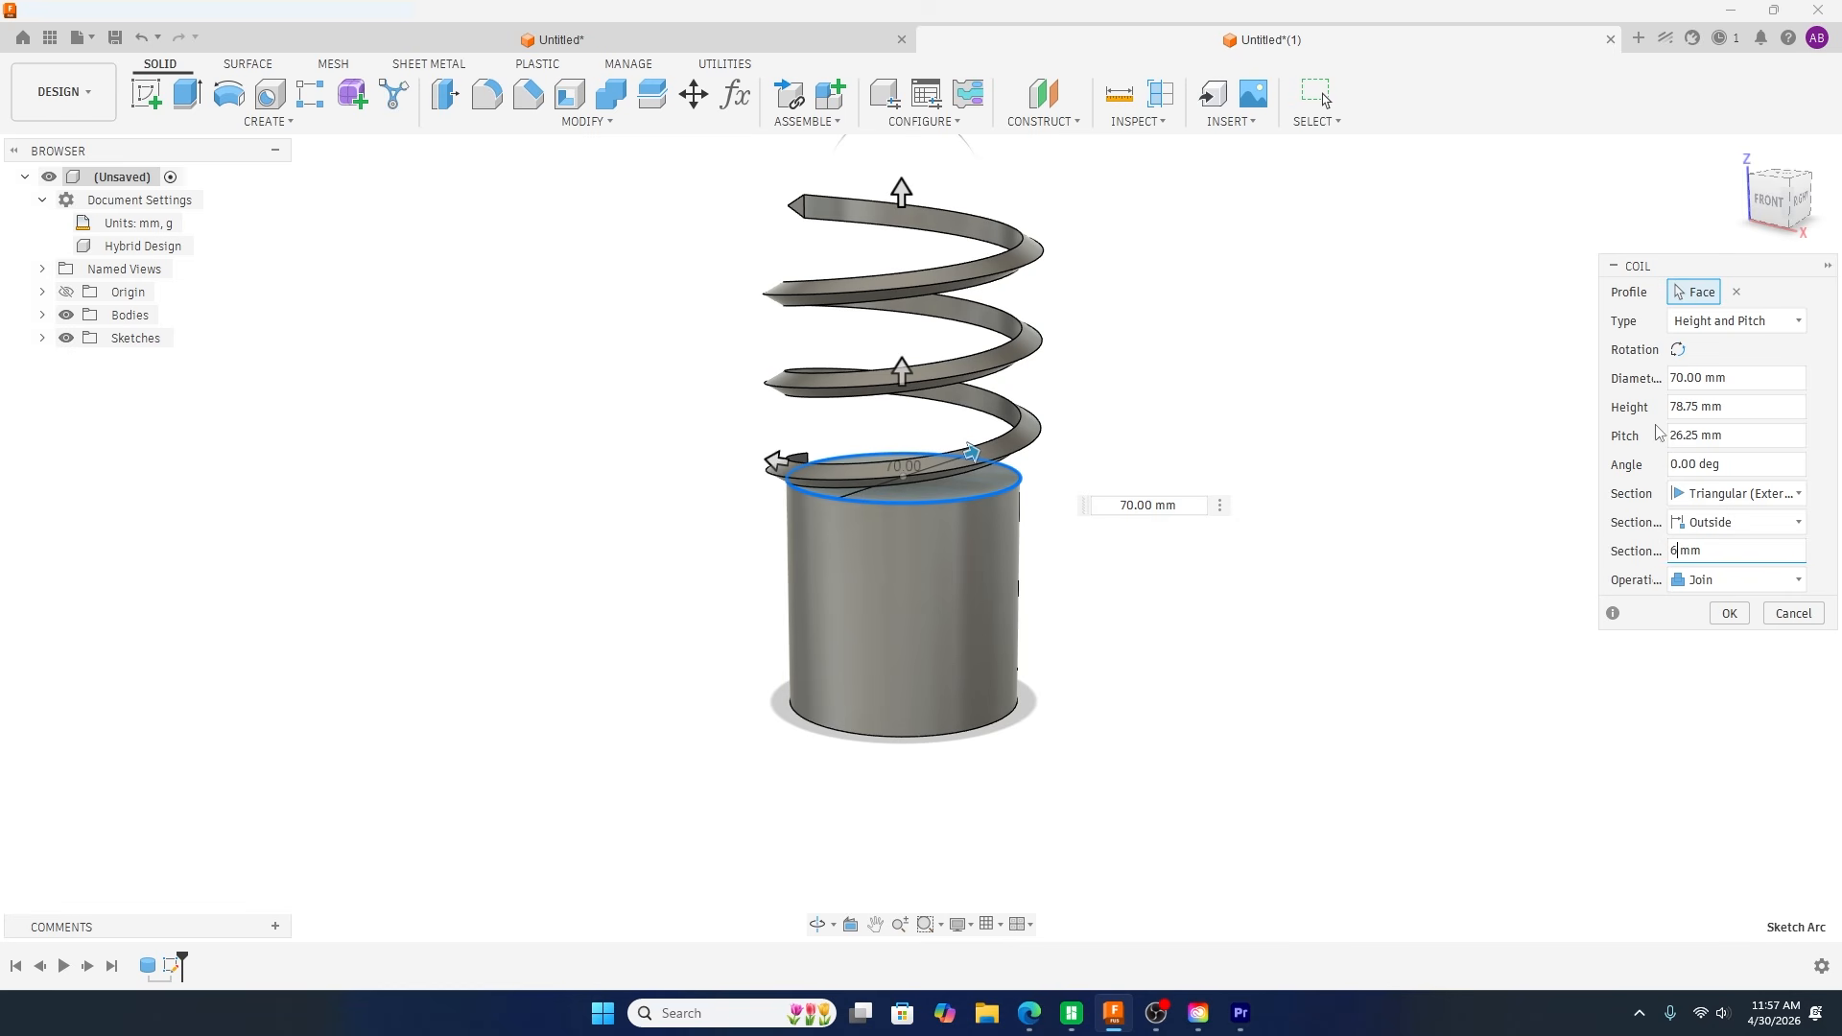
pyautogui.moveTo(901, 192); pyautogui.dragTo(904, 647)
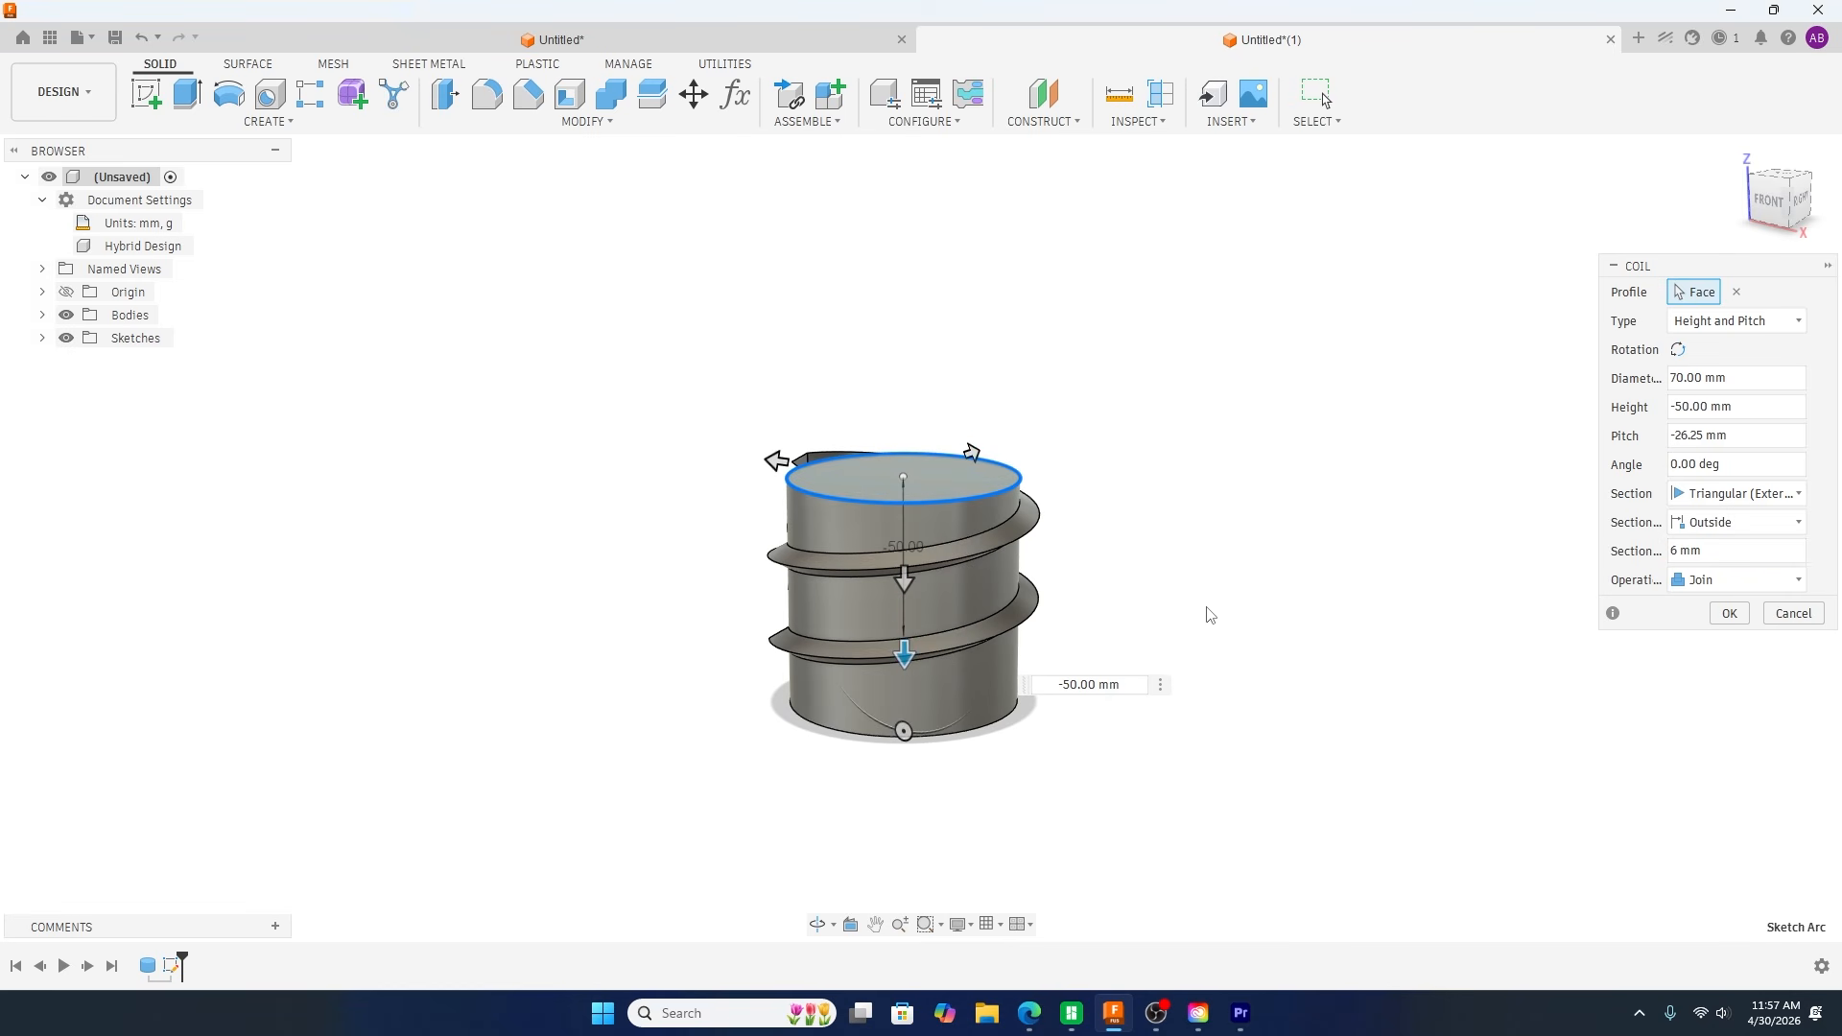
pyautogui.keyDown('shift'); pyautogui.moveTo(1254, 598); pyautogui.dragTo(1340, 596, button='middle'); pyautogui.keyUp('shift')
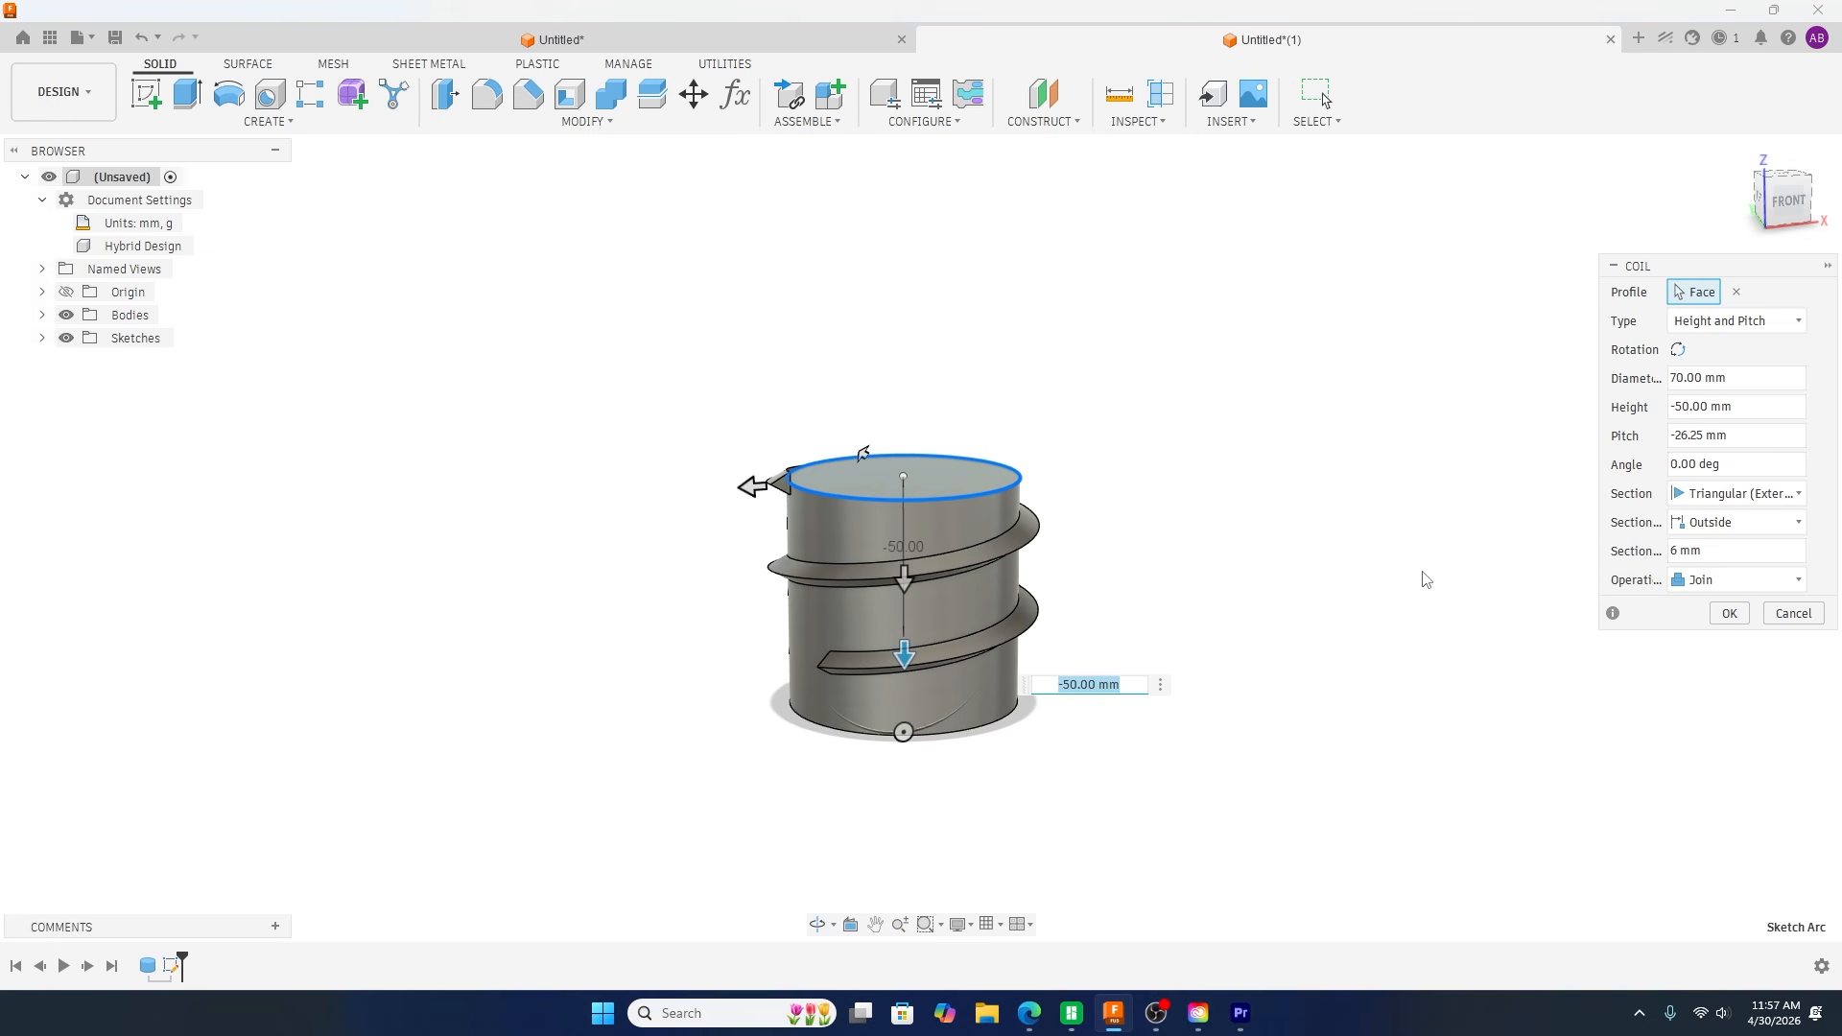
# Step: Set the coil's pitch to -20 mm and create it as a new body
pyautogui.click(1696, 435)
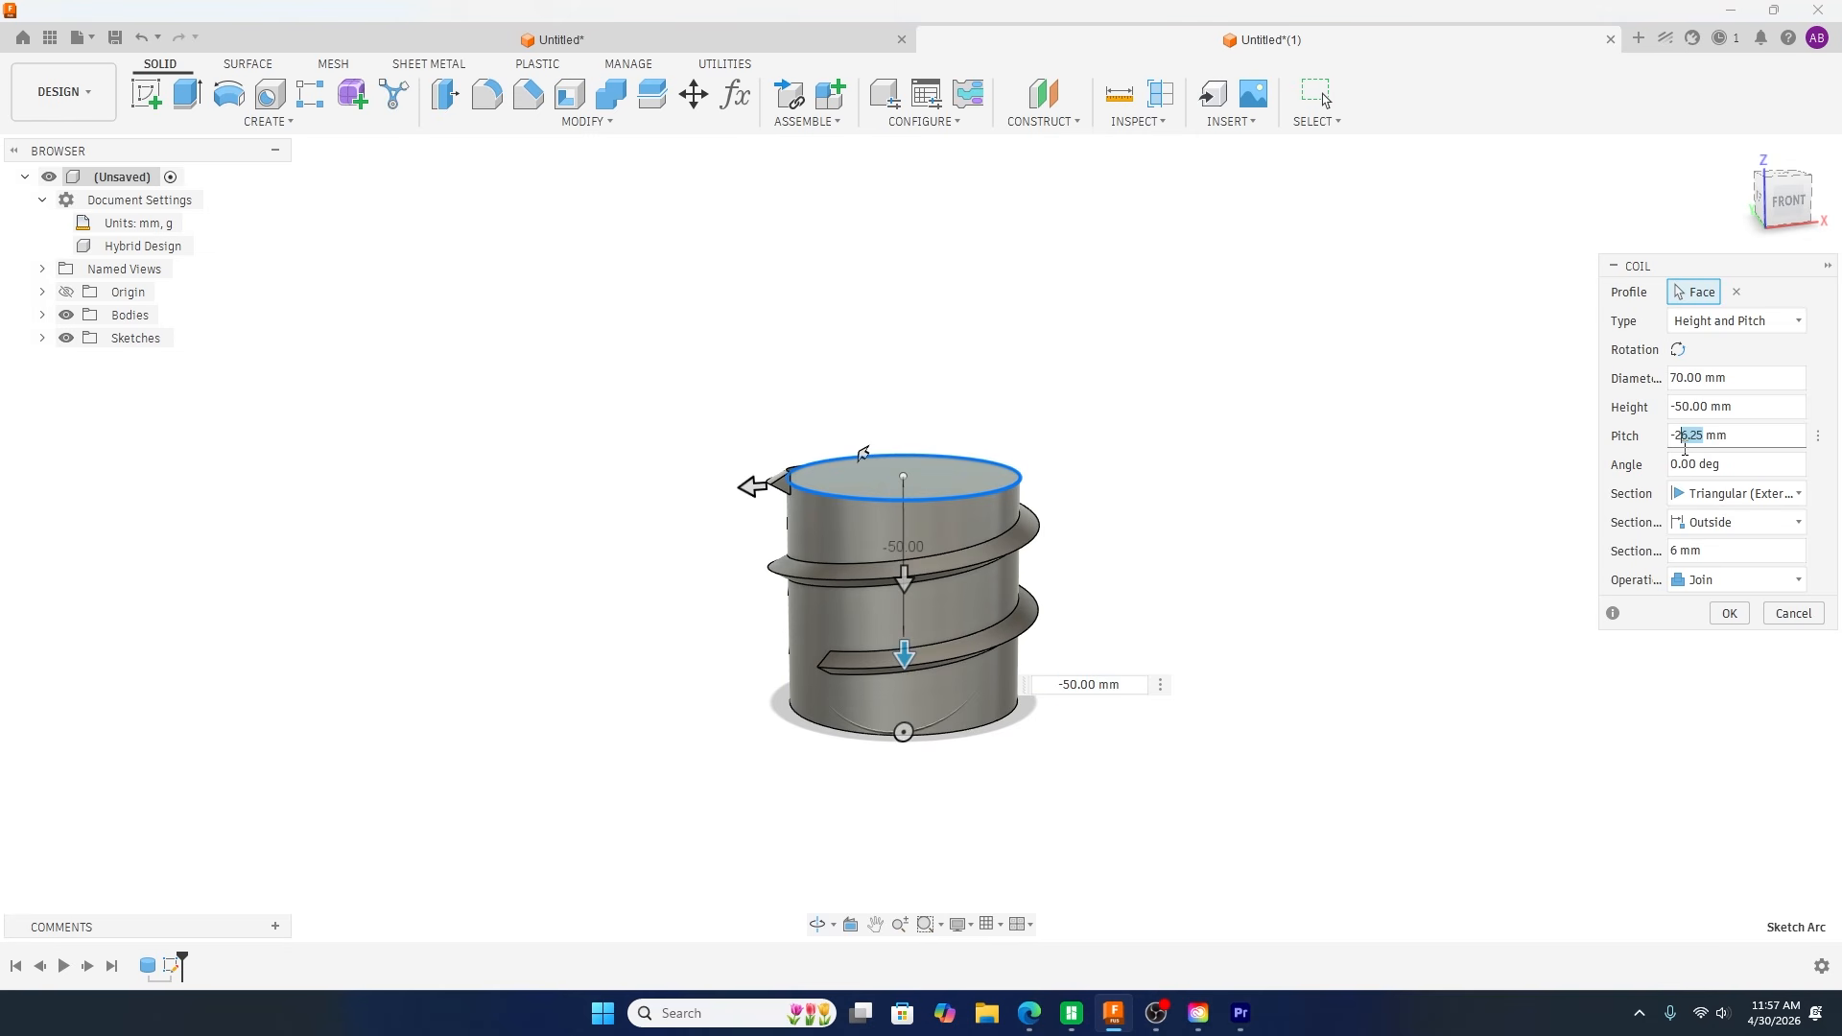
pyautogui.write('0')
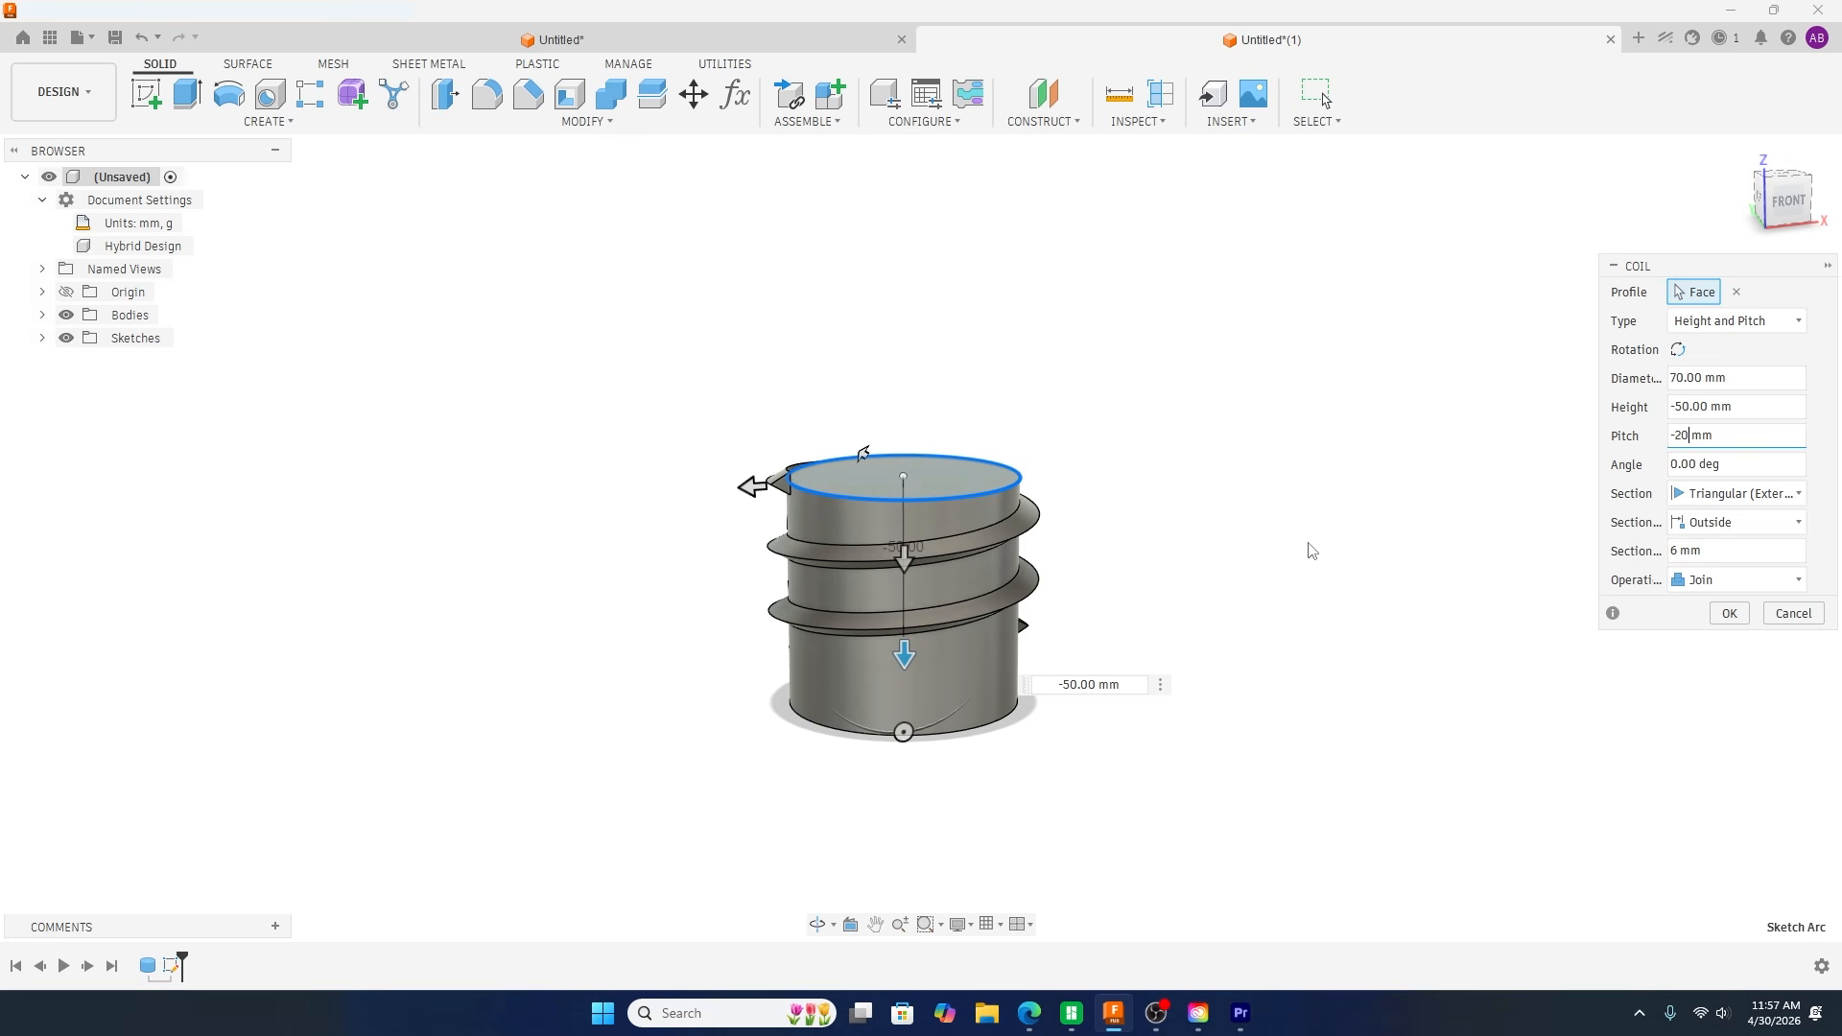
pyautogui.keyDown('shift'); pyautogui.moveTo(1263, 635); pyautogui.dragTo(1175, 635, button='middle'); pyautogui.keyUp('shift')
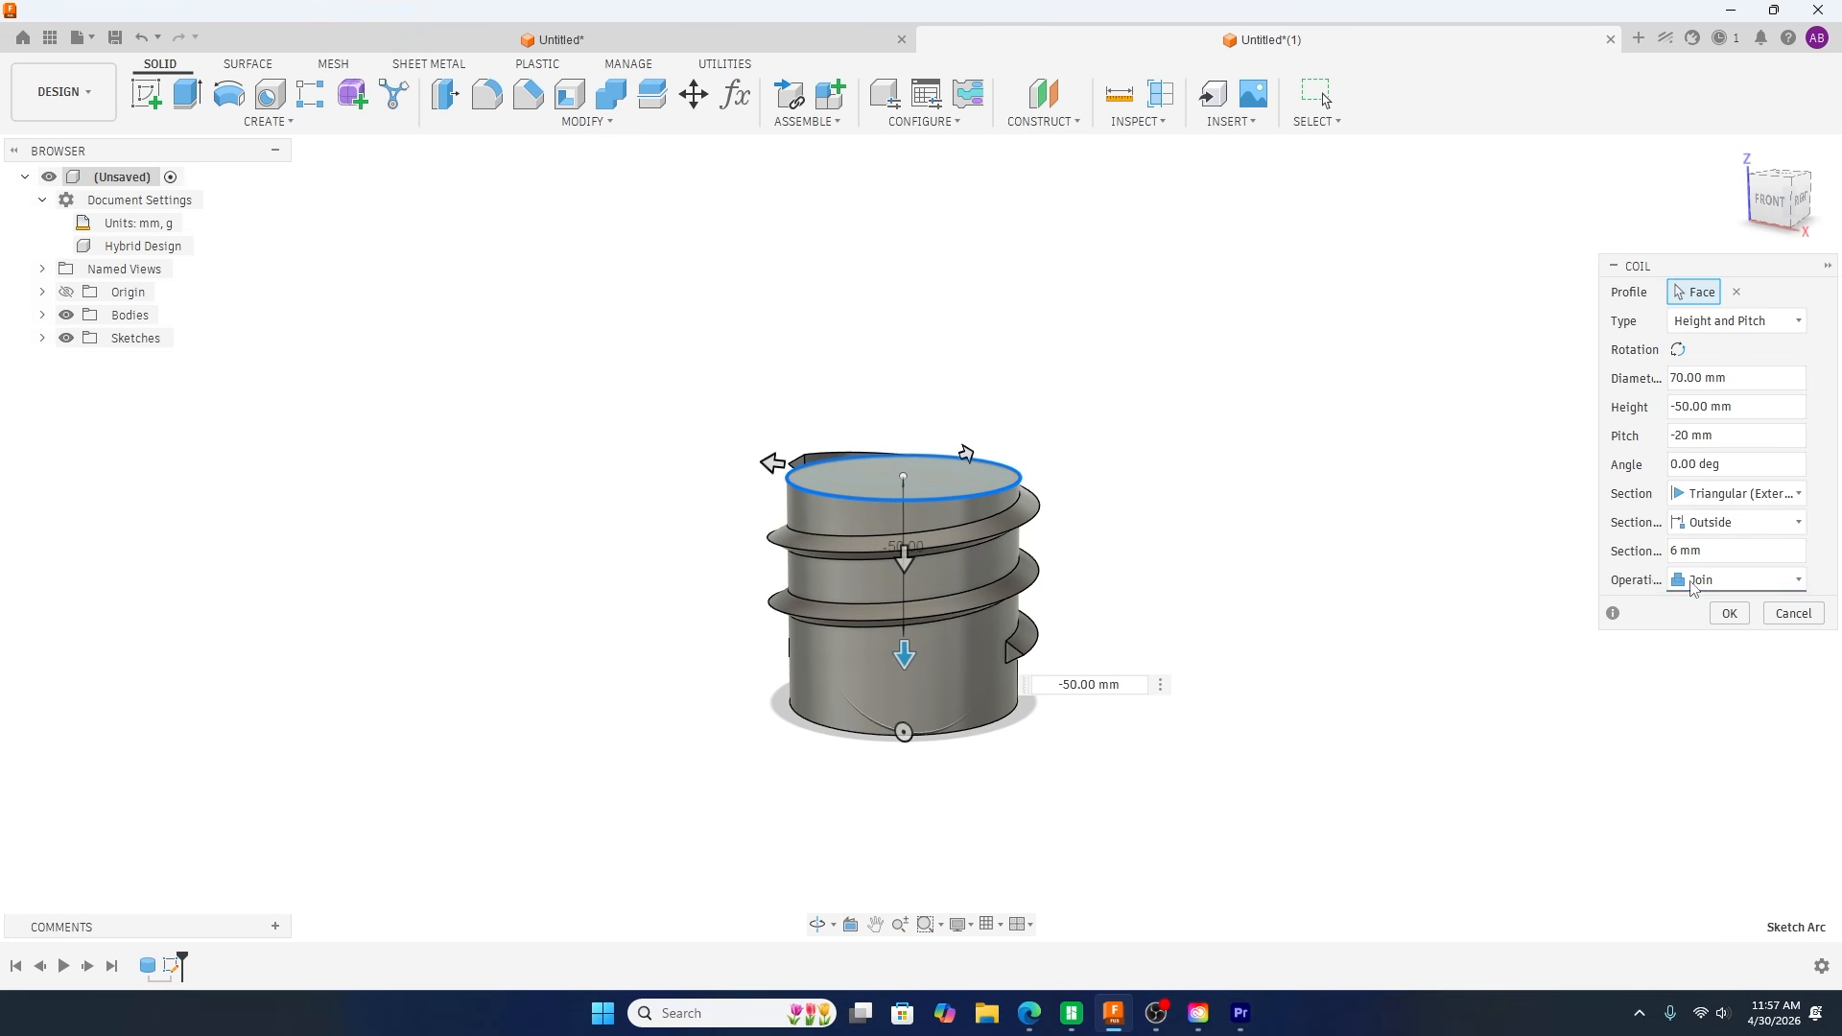
pyautogui.click(1694, 581)
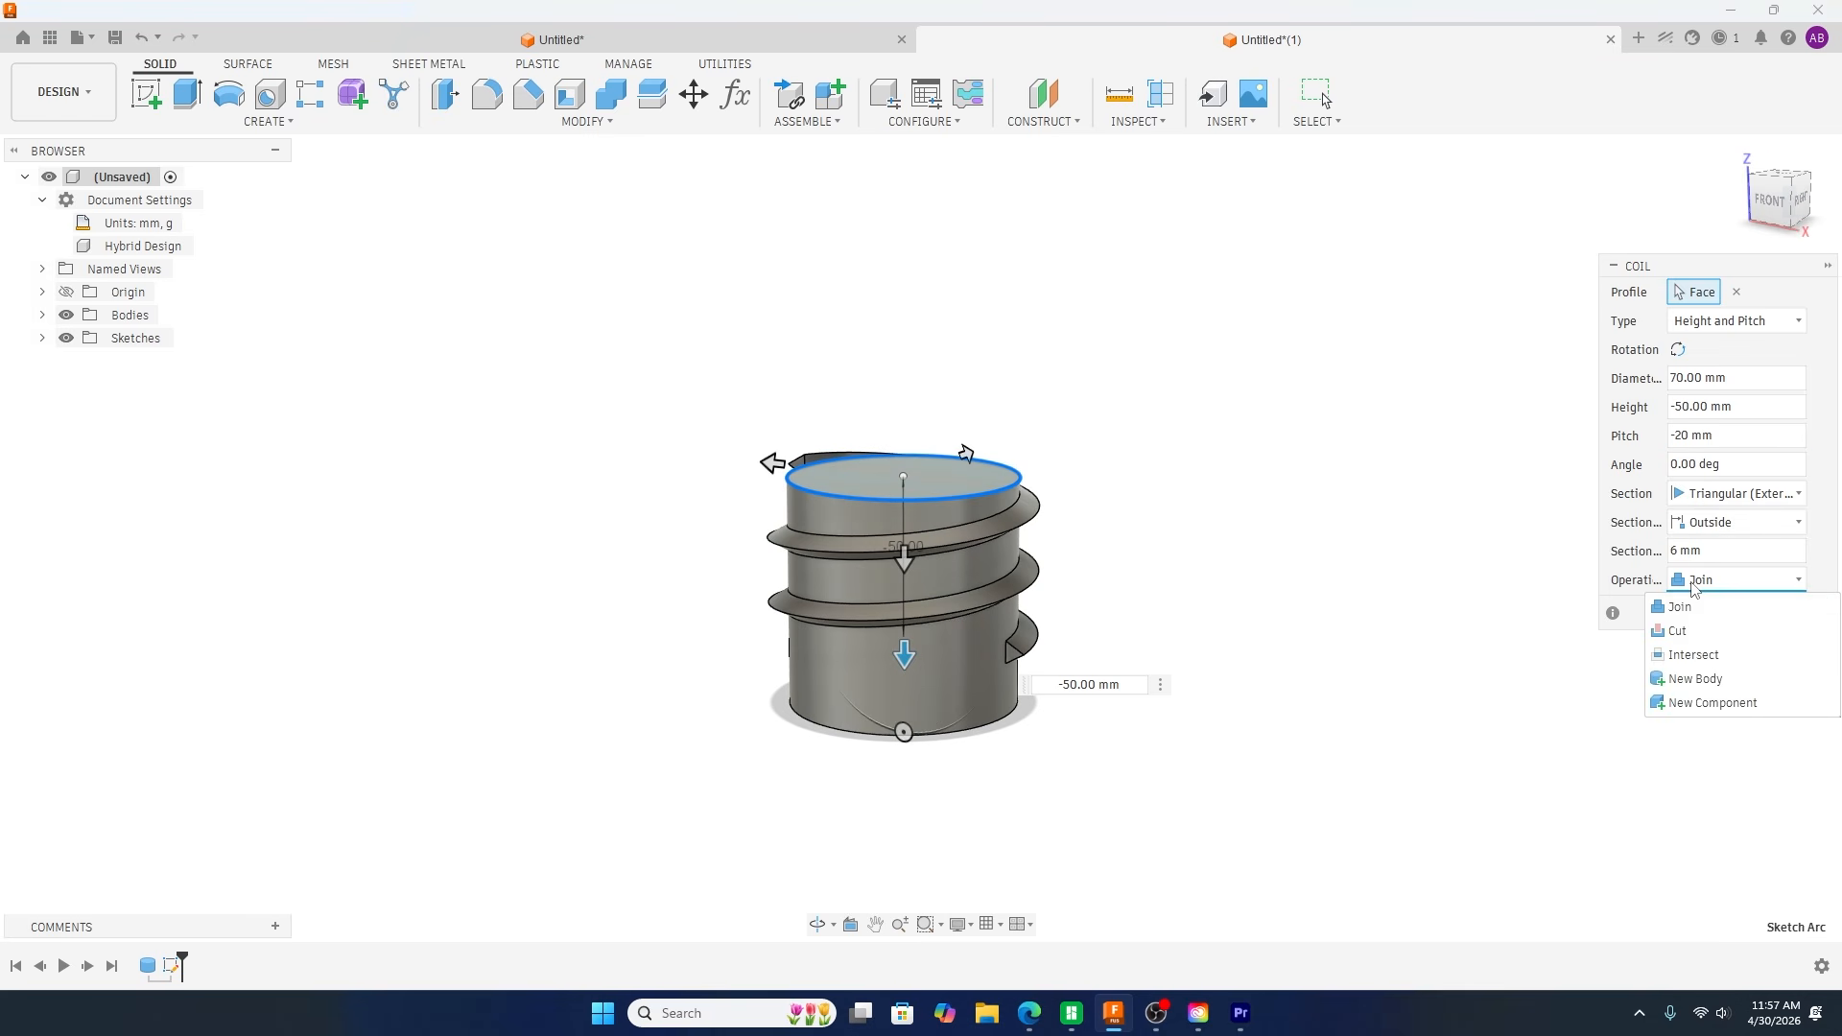
pyautogui.click(1687, 679)
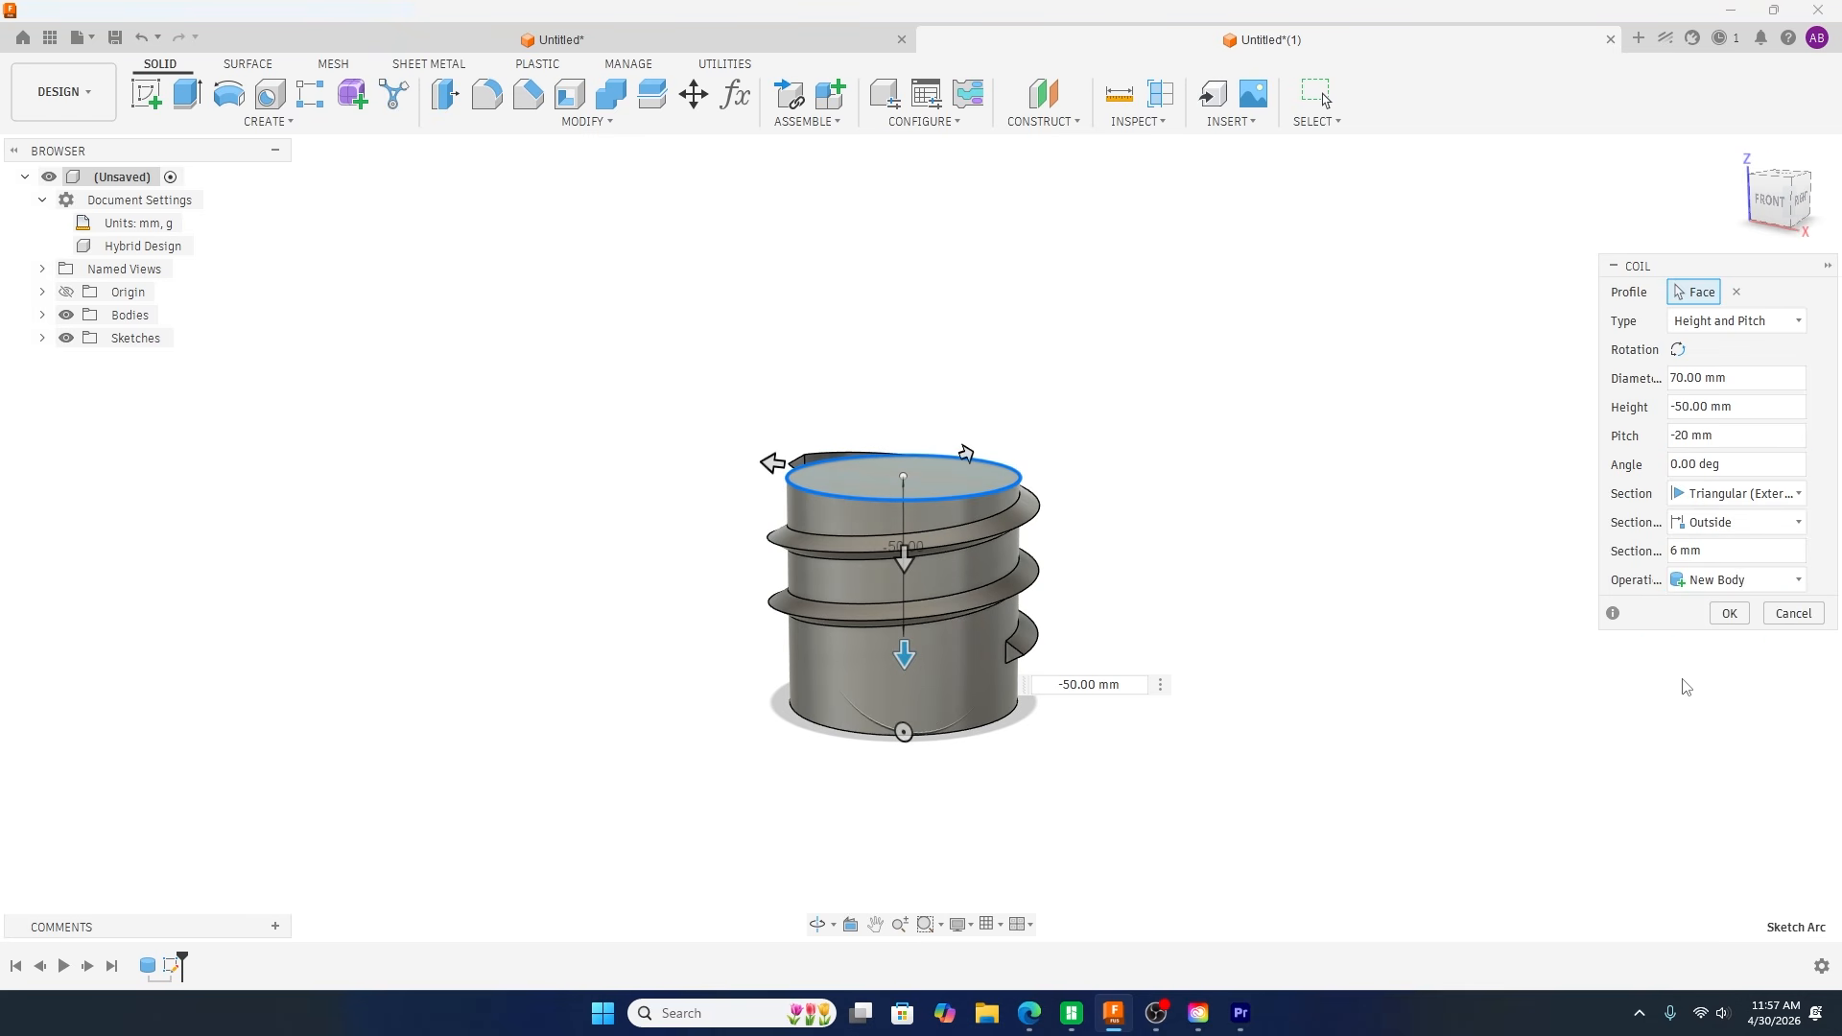
pyautogui.click(1727, 616)
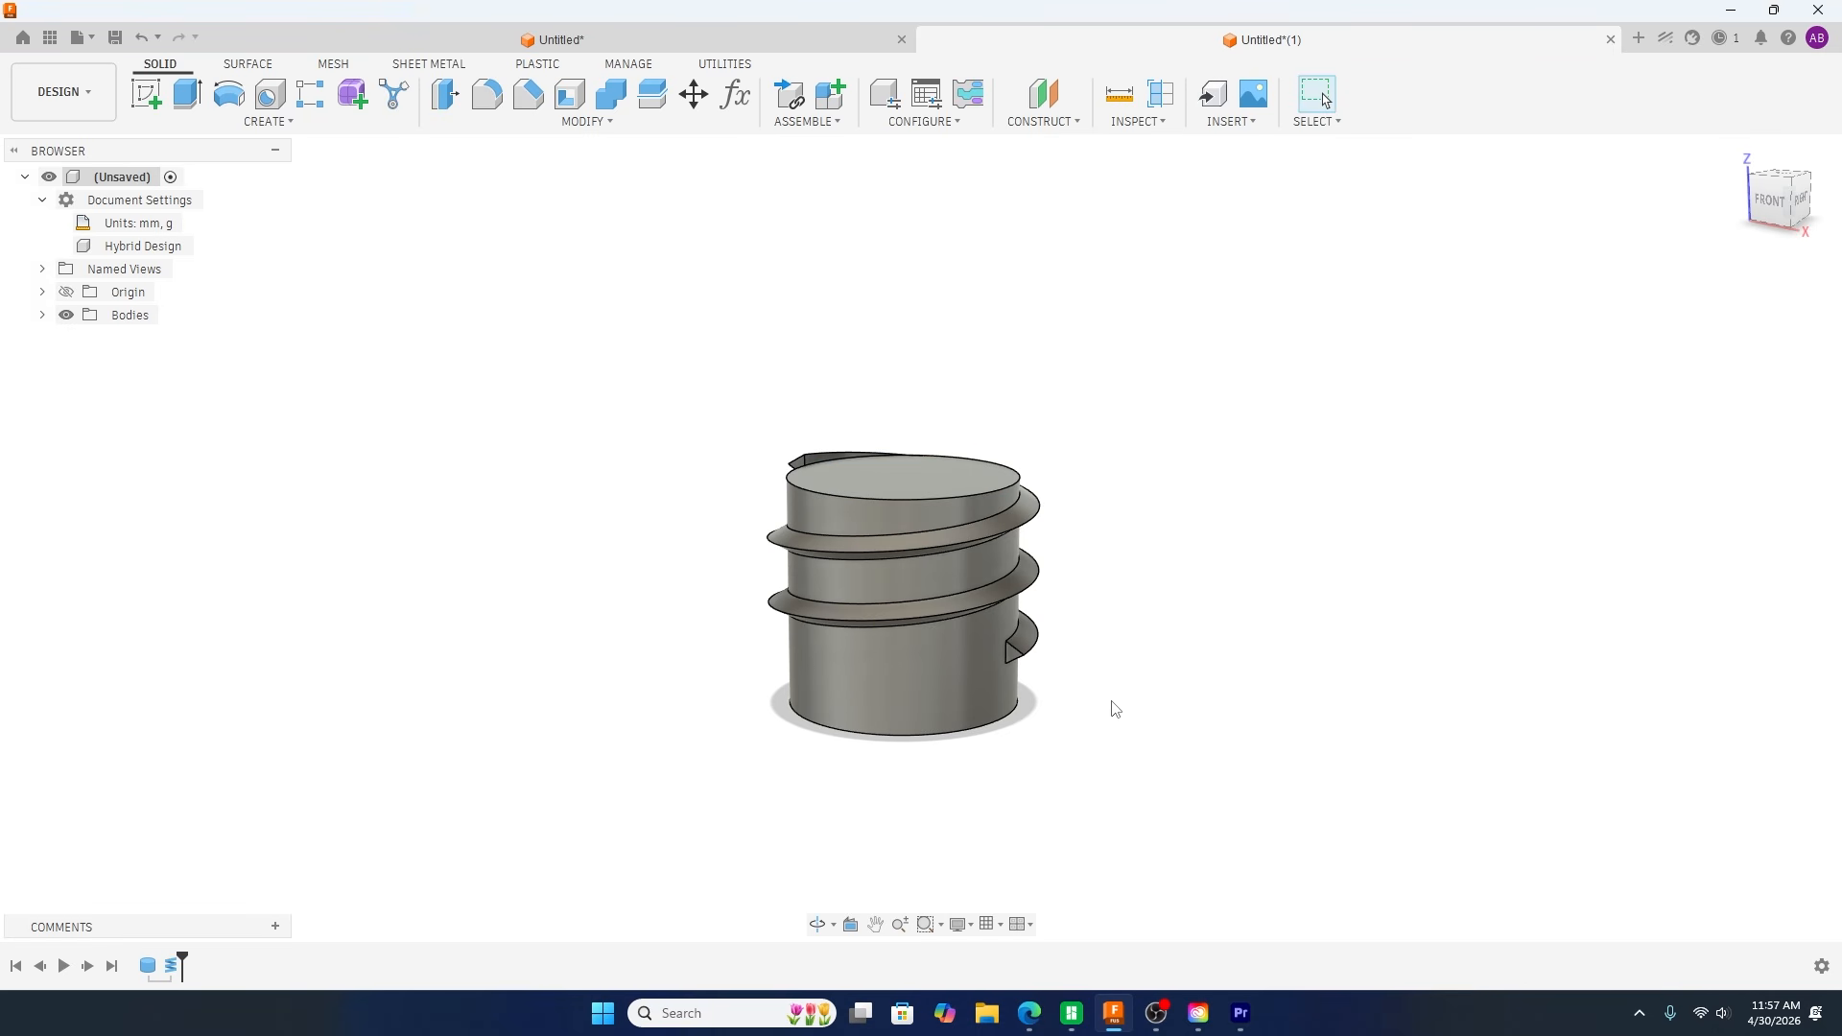
# Step: Examine how the coil starts and ends on the cylinder and review its feature settings
pyautogui.keyDown('shift'); pyautogui.moveTo(1119, 699); pyautogui.dragTo(1228, 716, button='middle'); pyautogui.keyUp('shift')
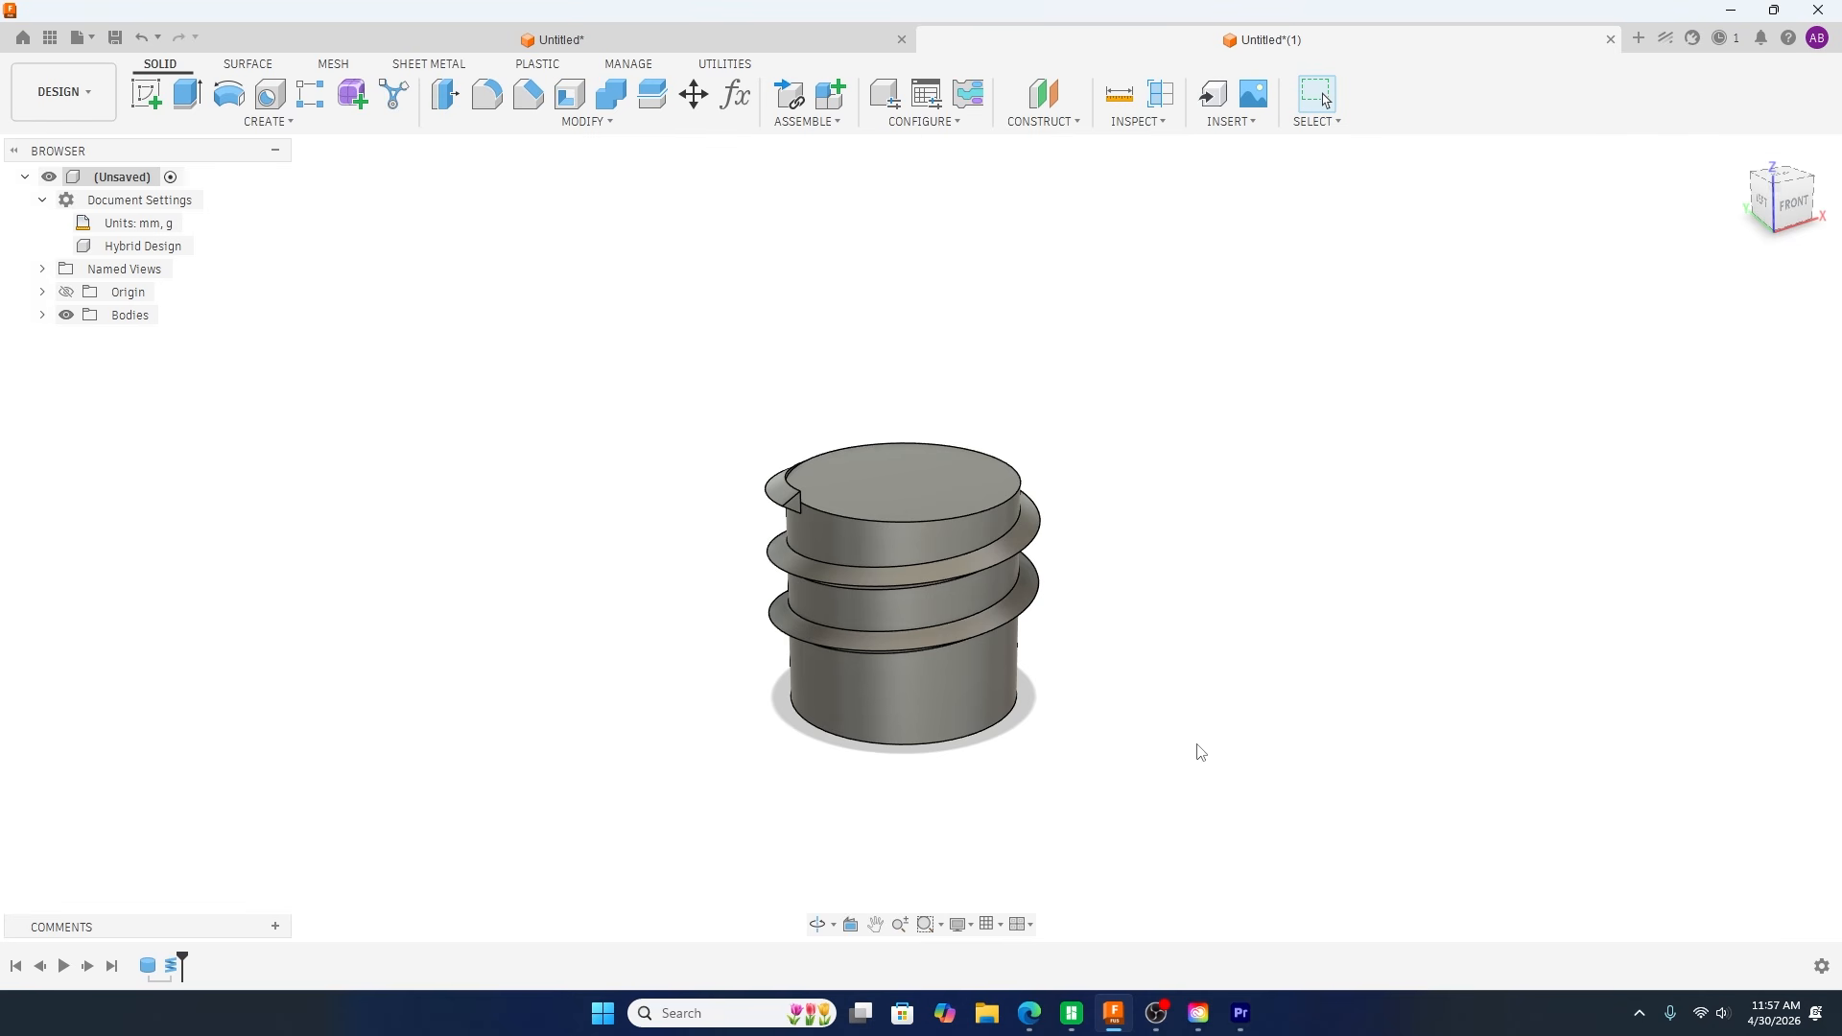
pyautogui.keyDown('shift'); pyautogui.moveTo(1194, 753); pyautogui.dragTo(1132, 732, button='middle'); pyautogui.keyUp('shift')
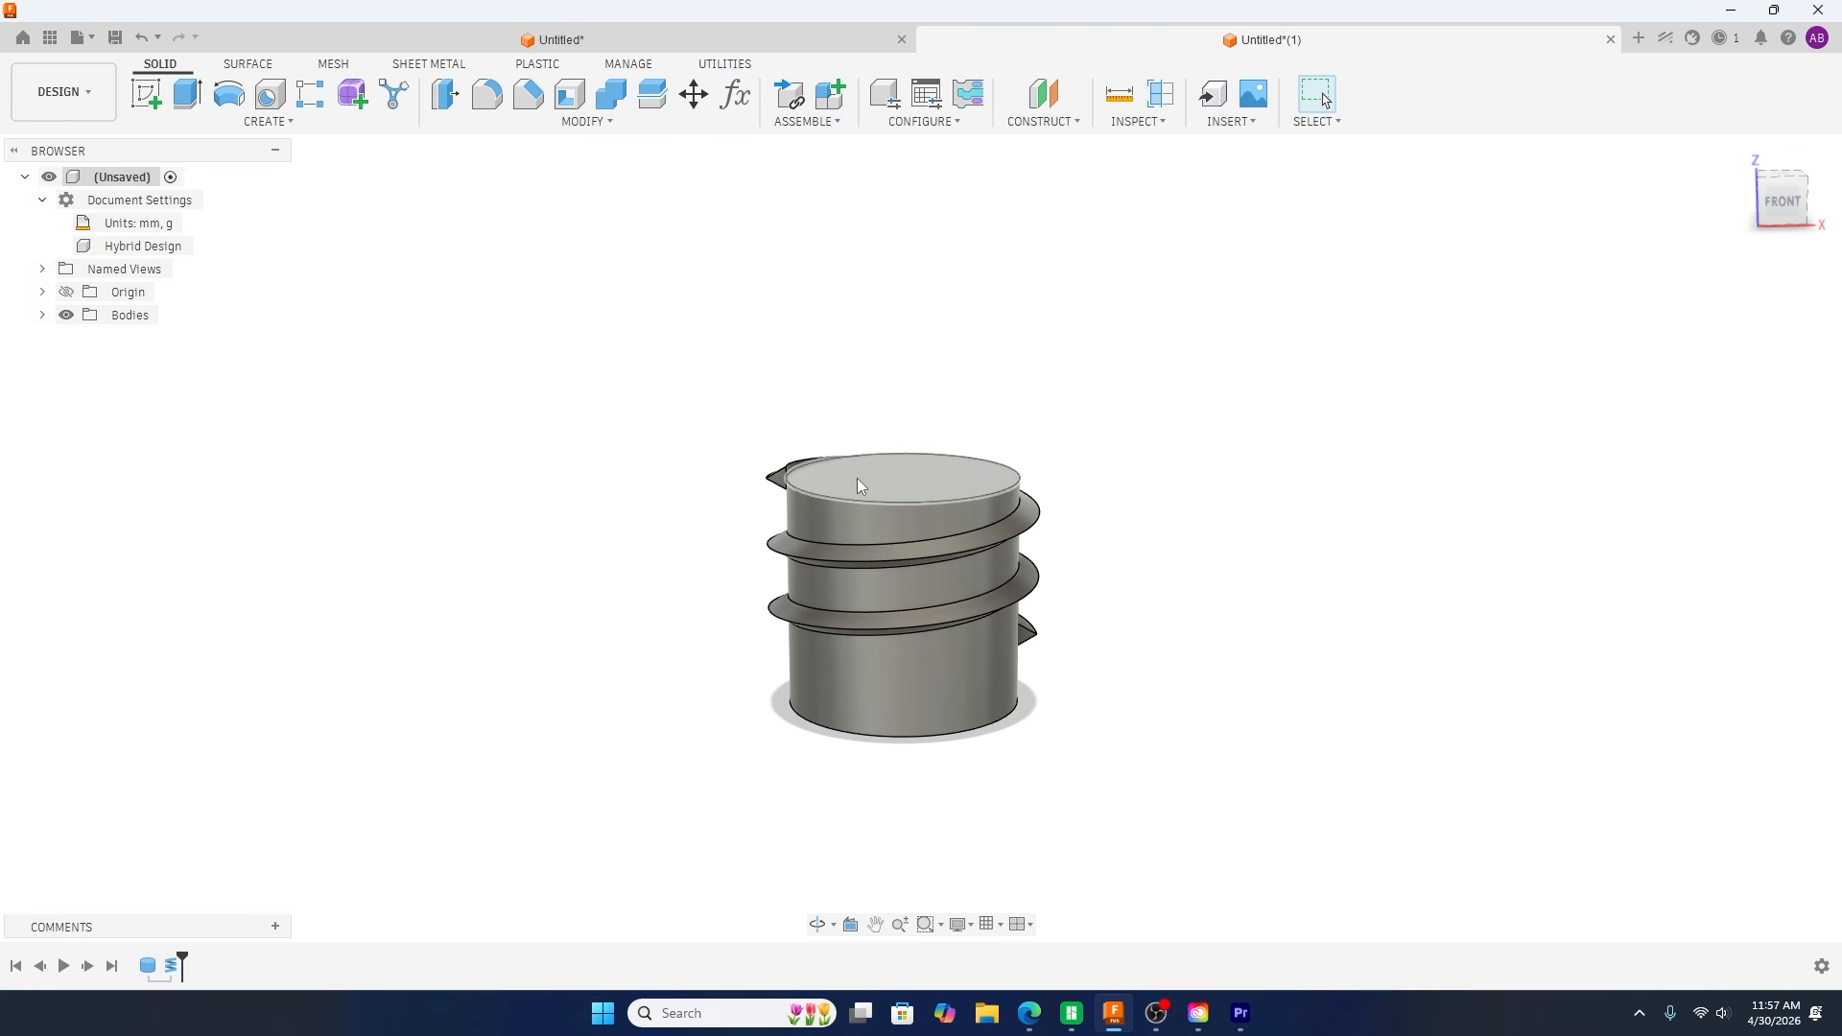
pyautogui.keyDown('shift'); pyautogui.moveTo(682, 604); pyautogui.dragTo(694, 650, button='middle'); pyautogui.keyUp('shift')
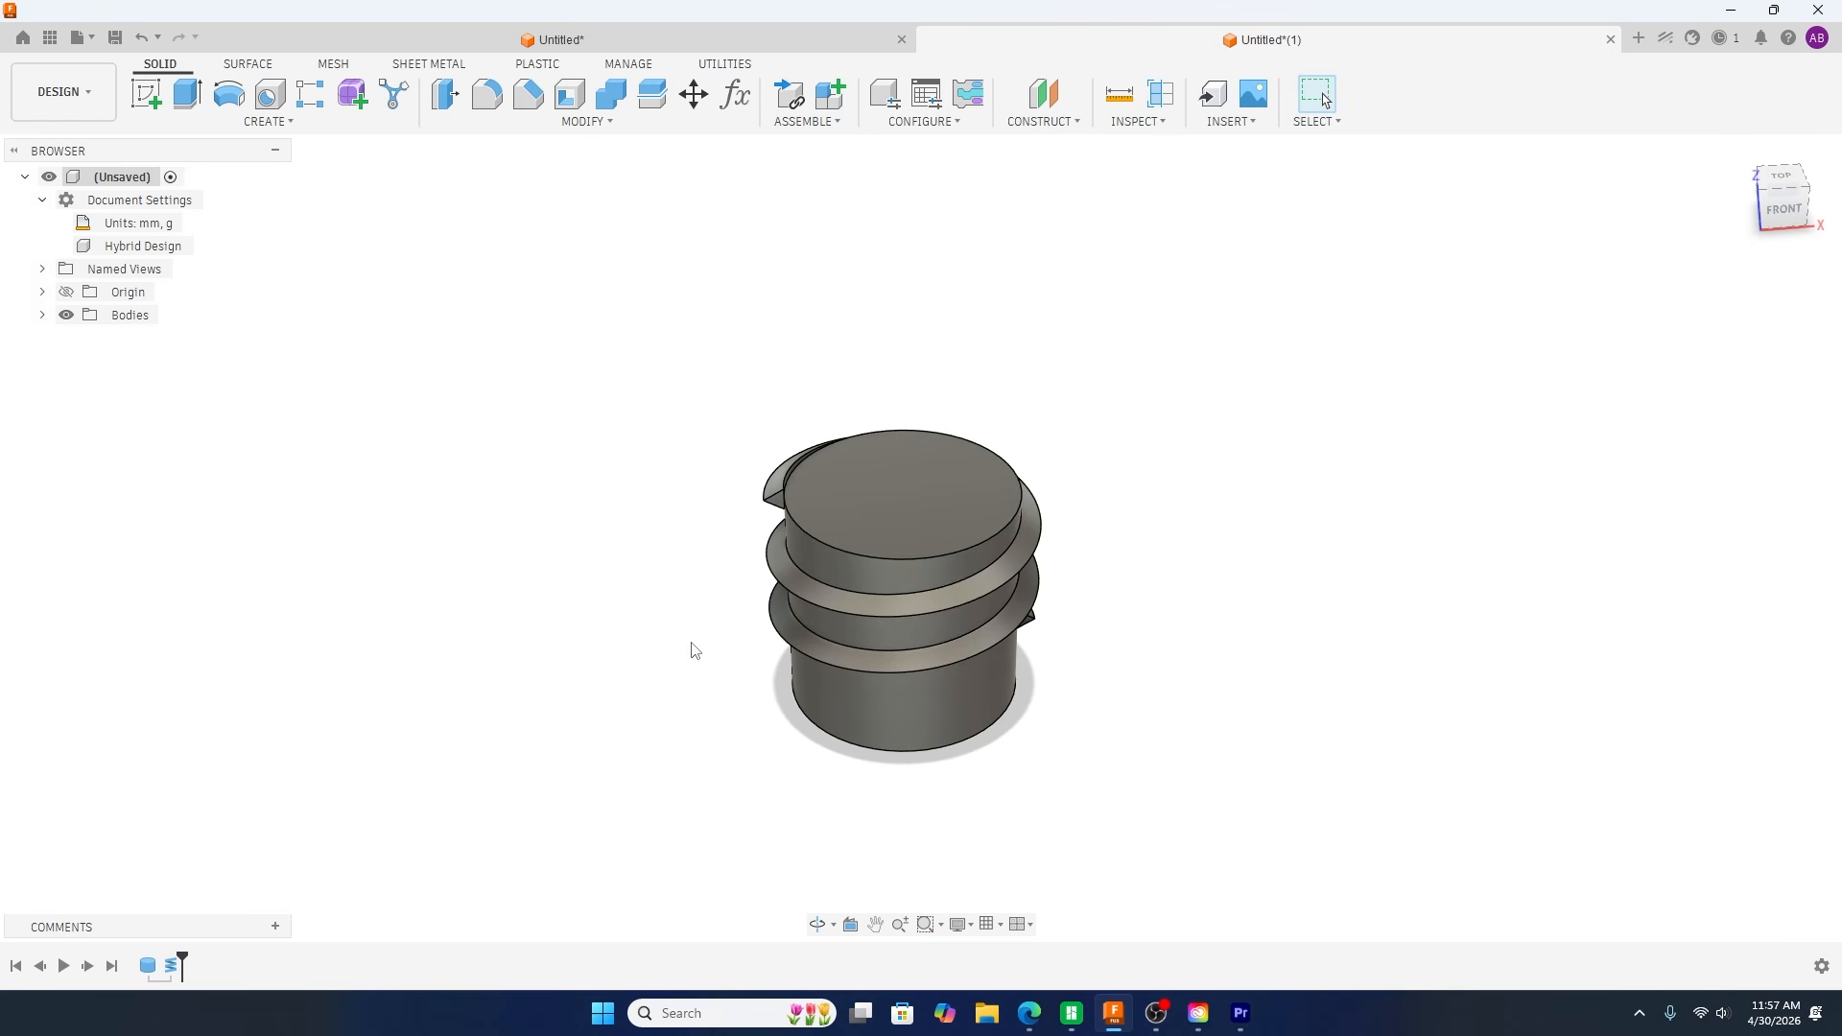
pyautogui.keyDown('shift'); pyautogui.moveTo(522, 560); pyautogui.dragTo(514, 534, button='middle'); pyautogui.keyUp('shift')
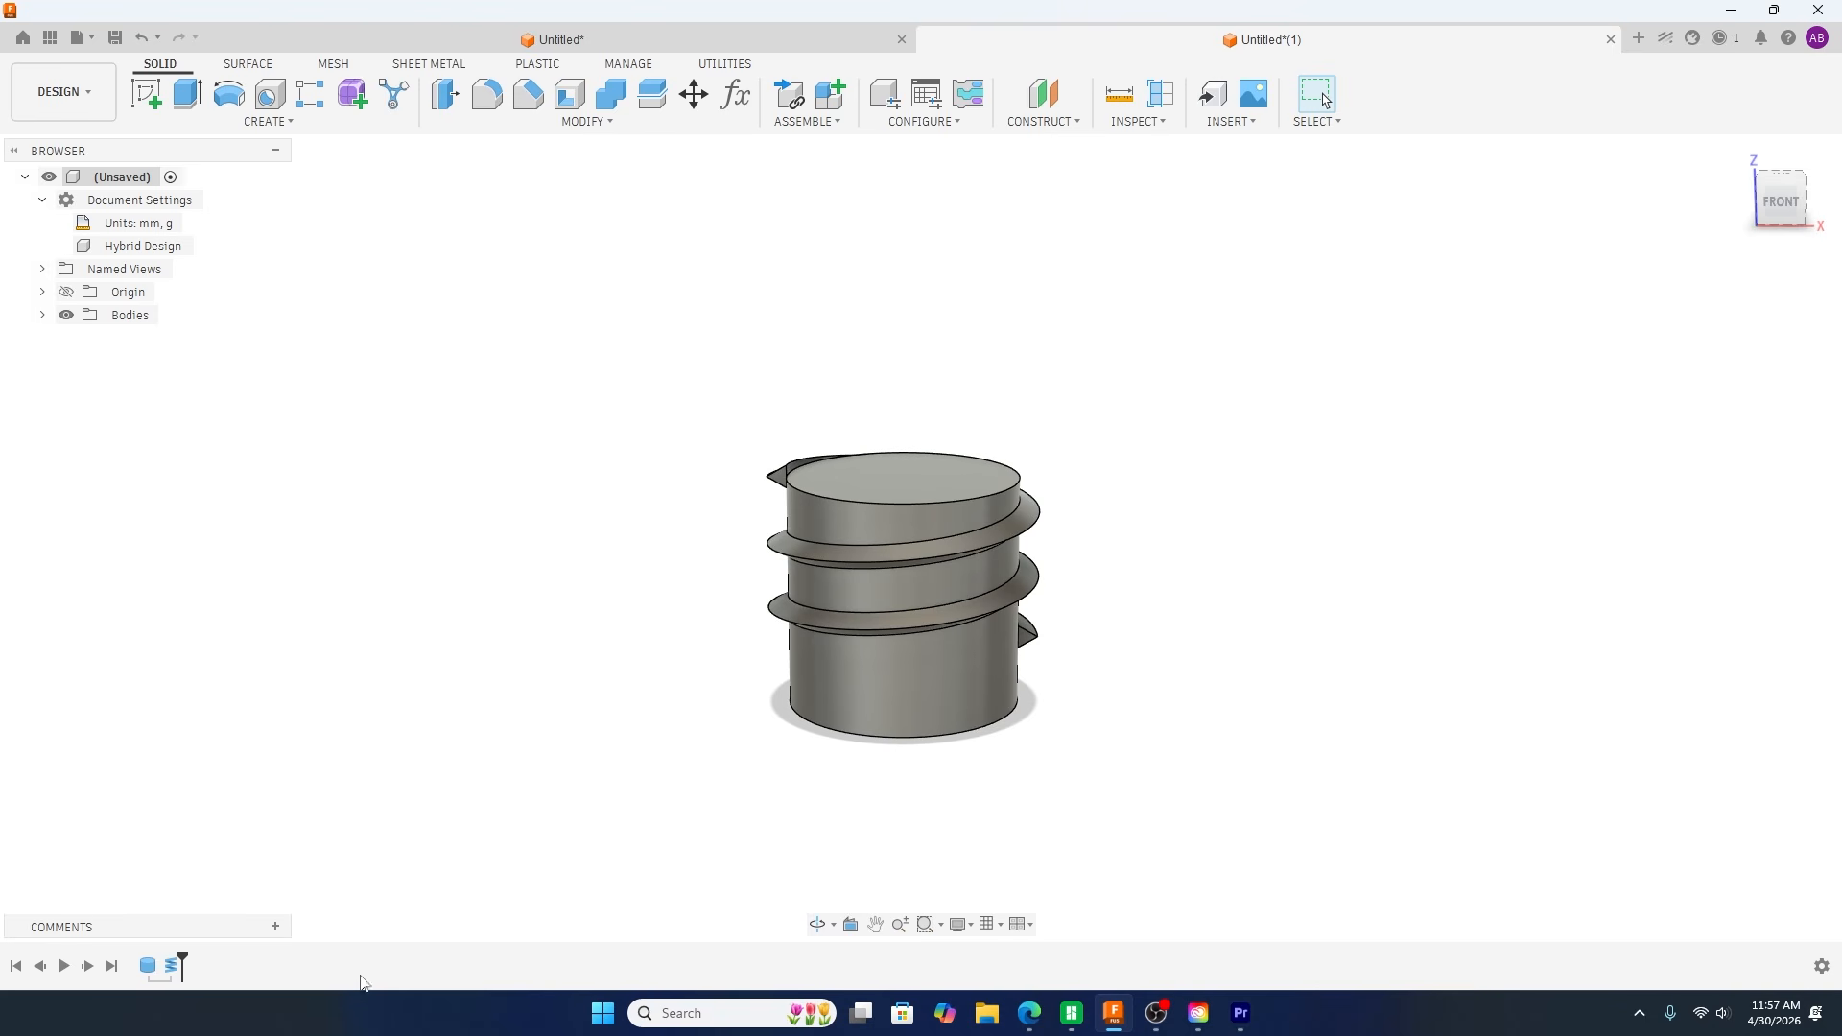
pyautogui.doubleClick(169, 967)
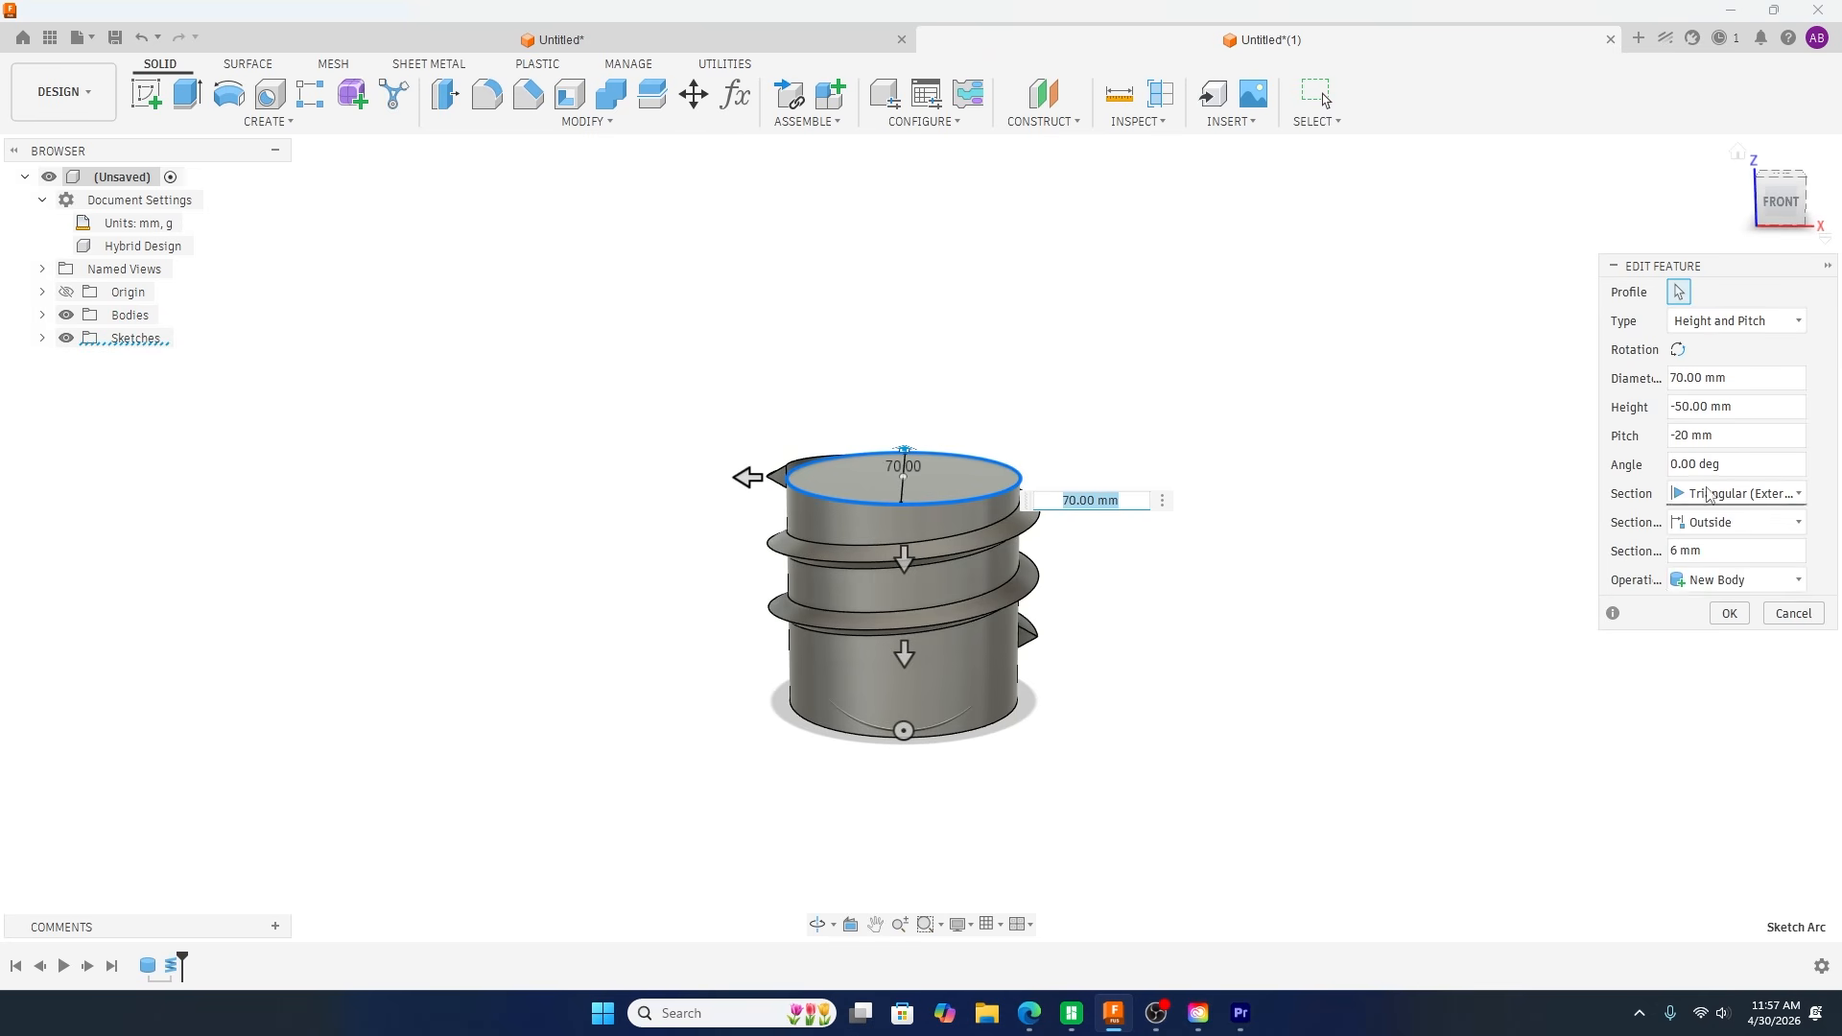
pyautogui.click(1768, 612)
pyautogui.keyDown('shift'); pyautogui.moveTo(1744, 617); pyautogui.dragTo(1110, 627, button='middle'); pyautogui.keyUp('shift')
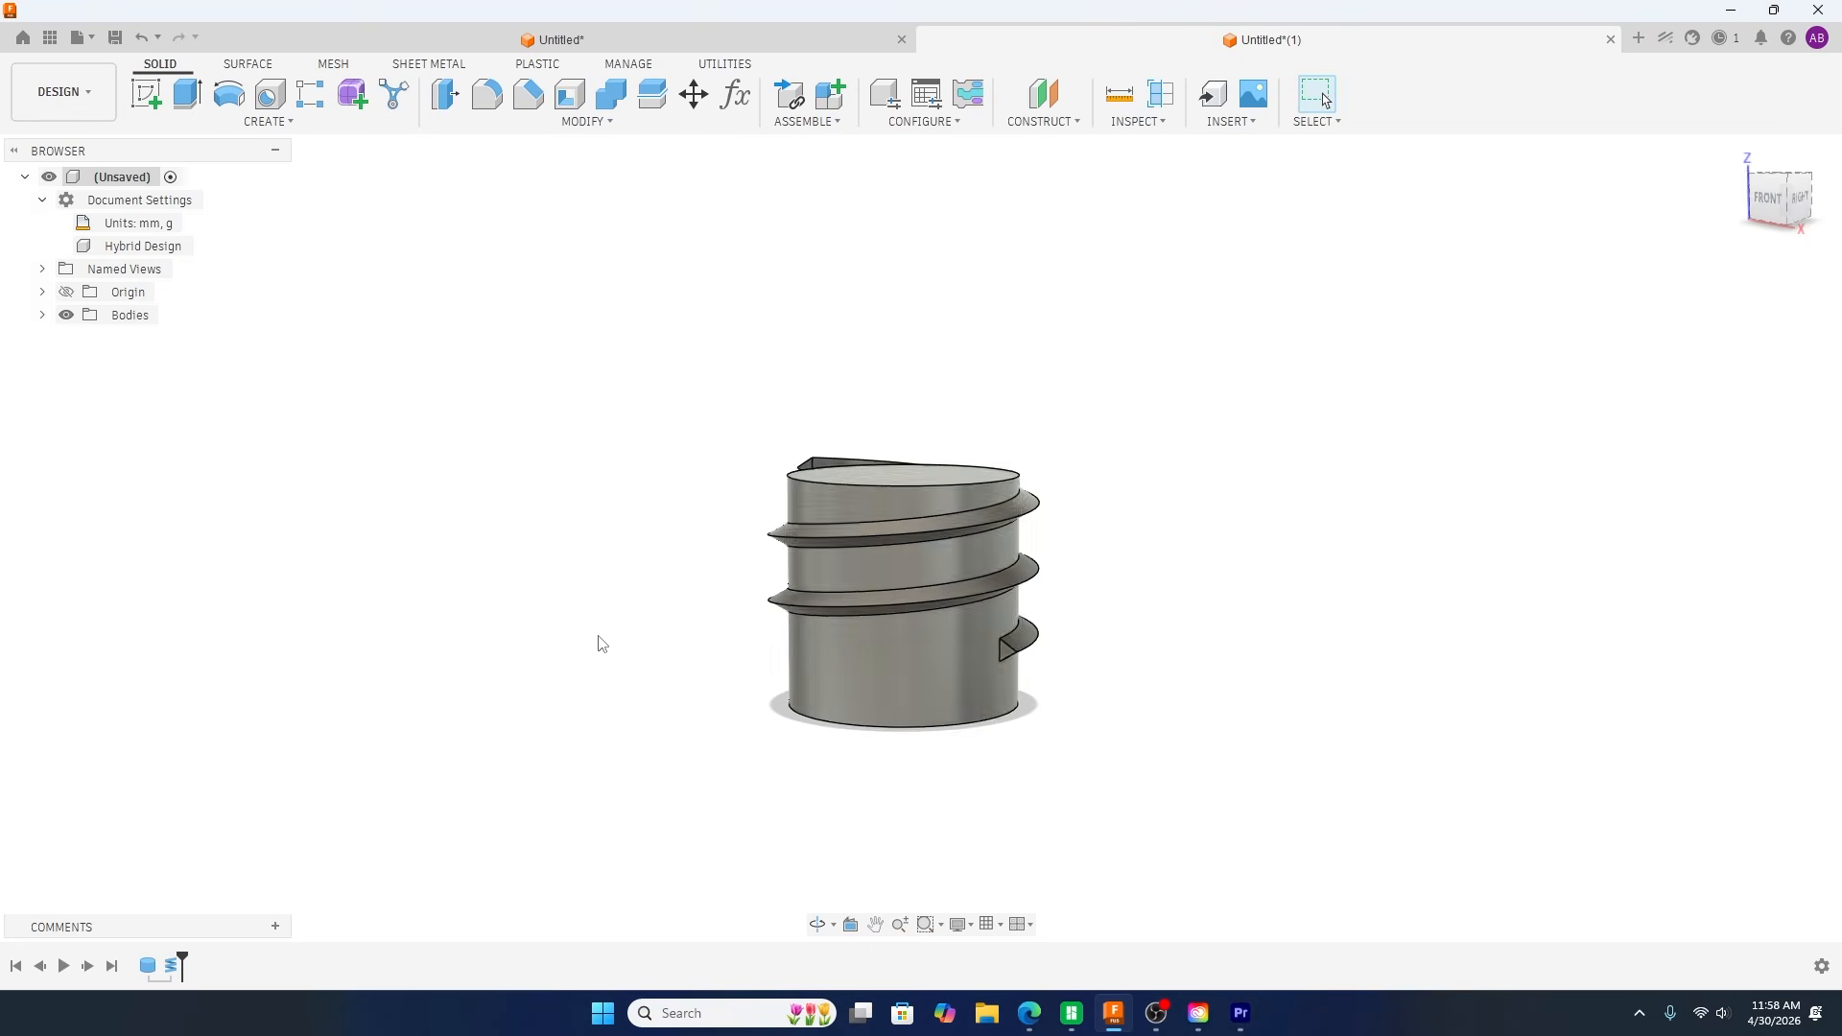
pyautogui.keyDown('shift'); pyautogui.moveTo(539, 582); pyautogui.dragTo(608, 602, button='middle'); pyautogui.keyUp('shift')
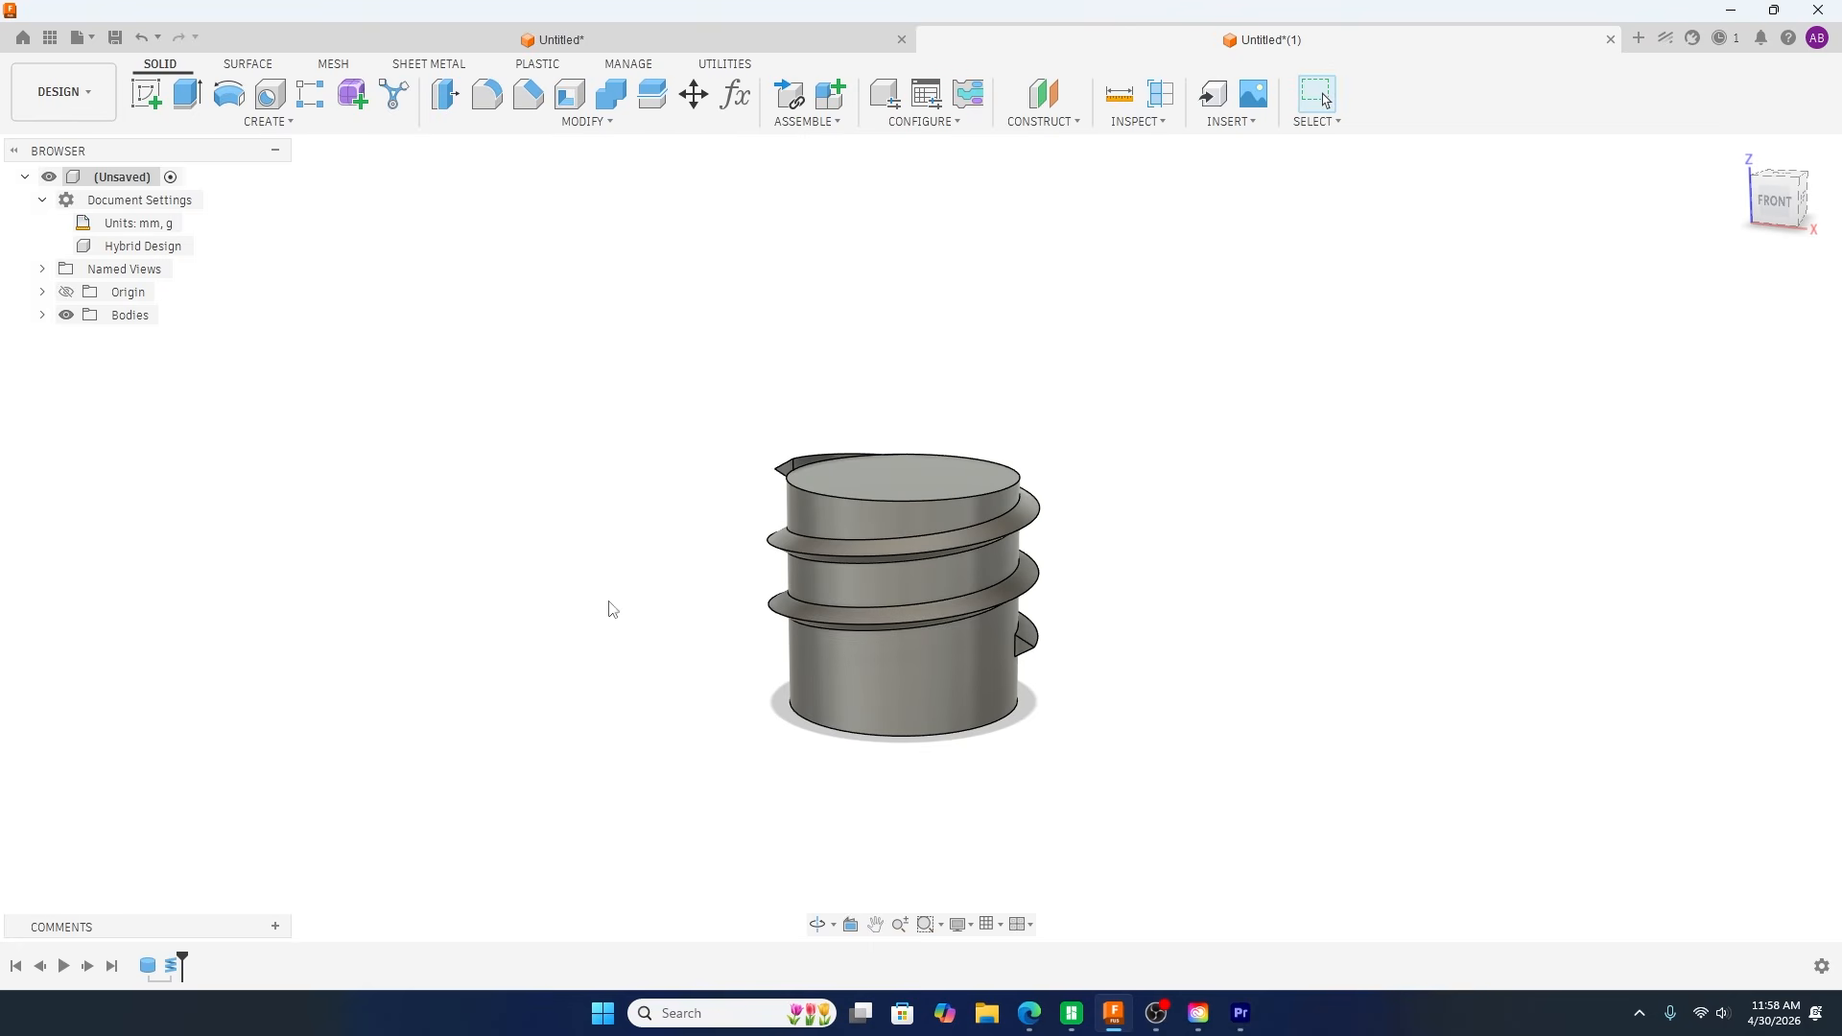
# Step: Move the coil body straight down the cylinder so the thread starts below the cylinder's top face
pyautogui.click(42, 316)
pyautogui.press('m')
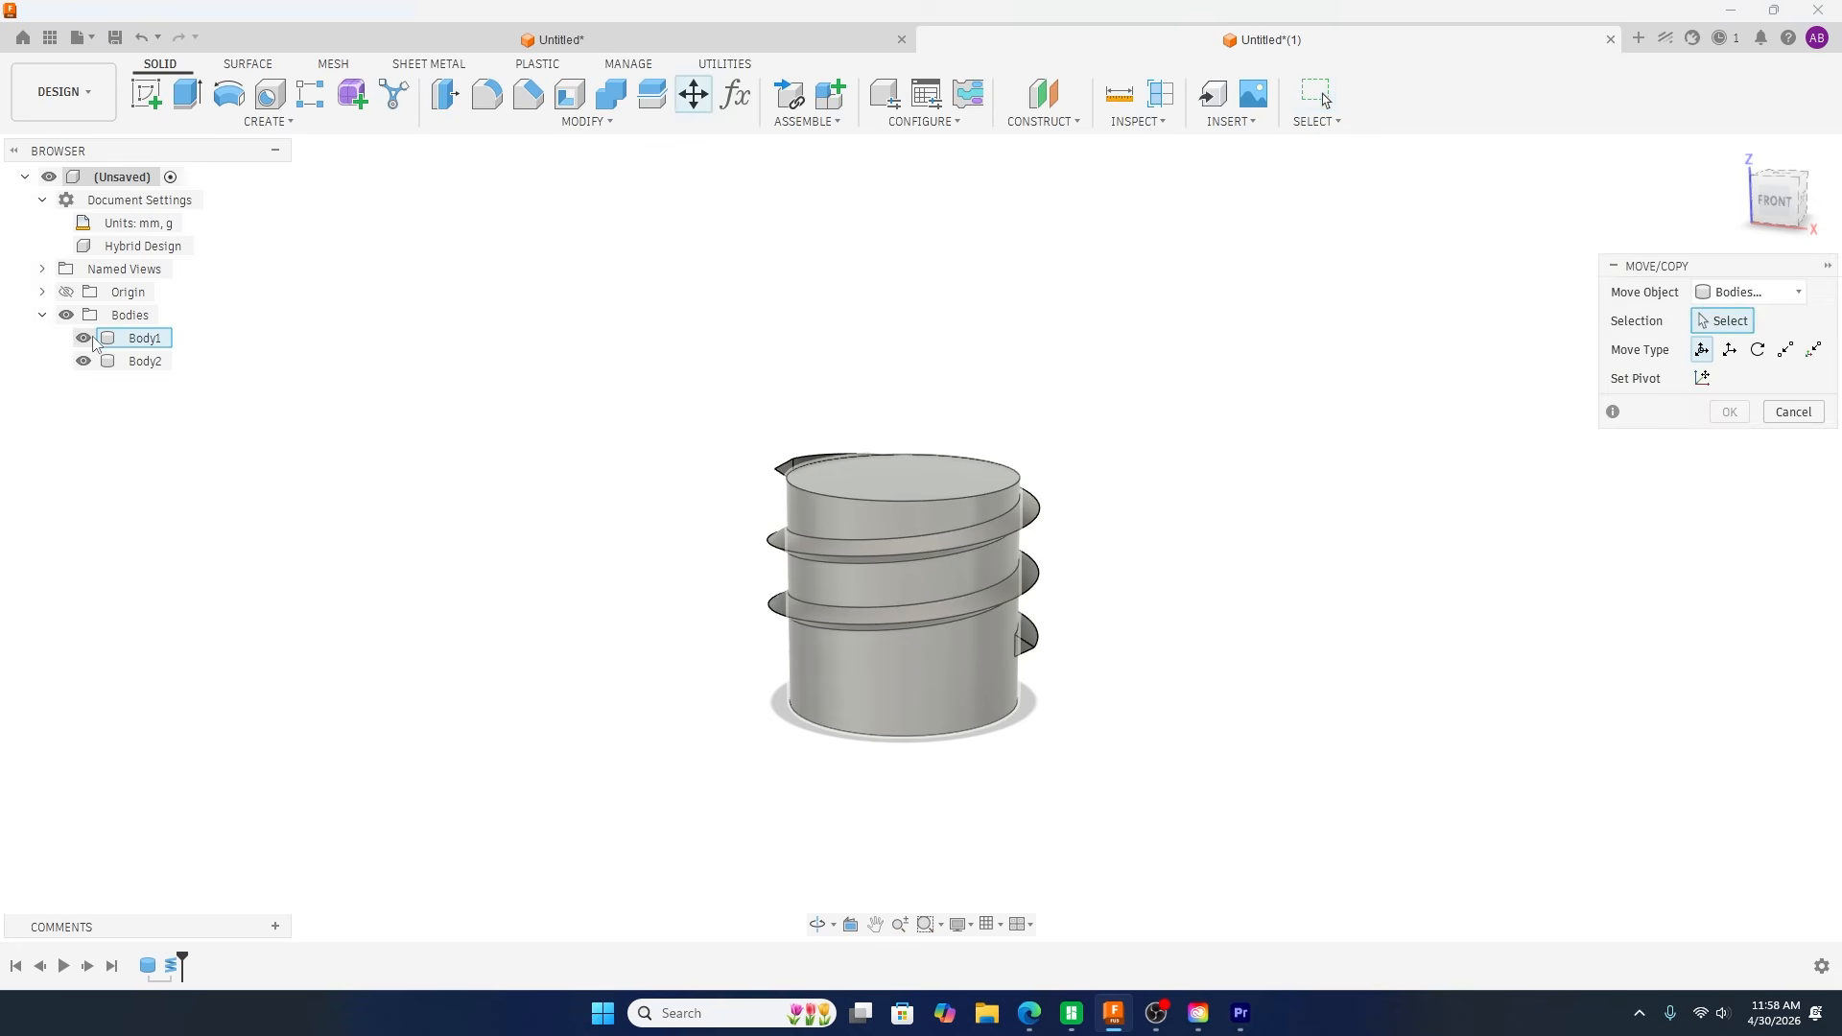
pyautogui.click(104, 369)
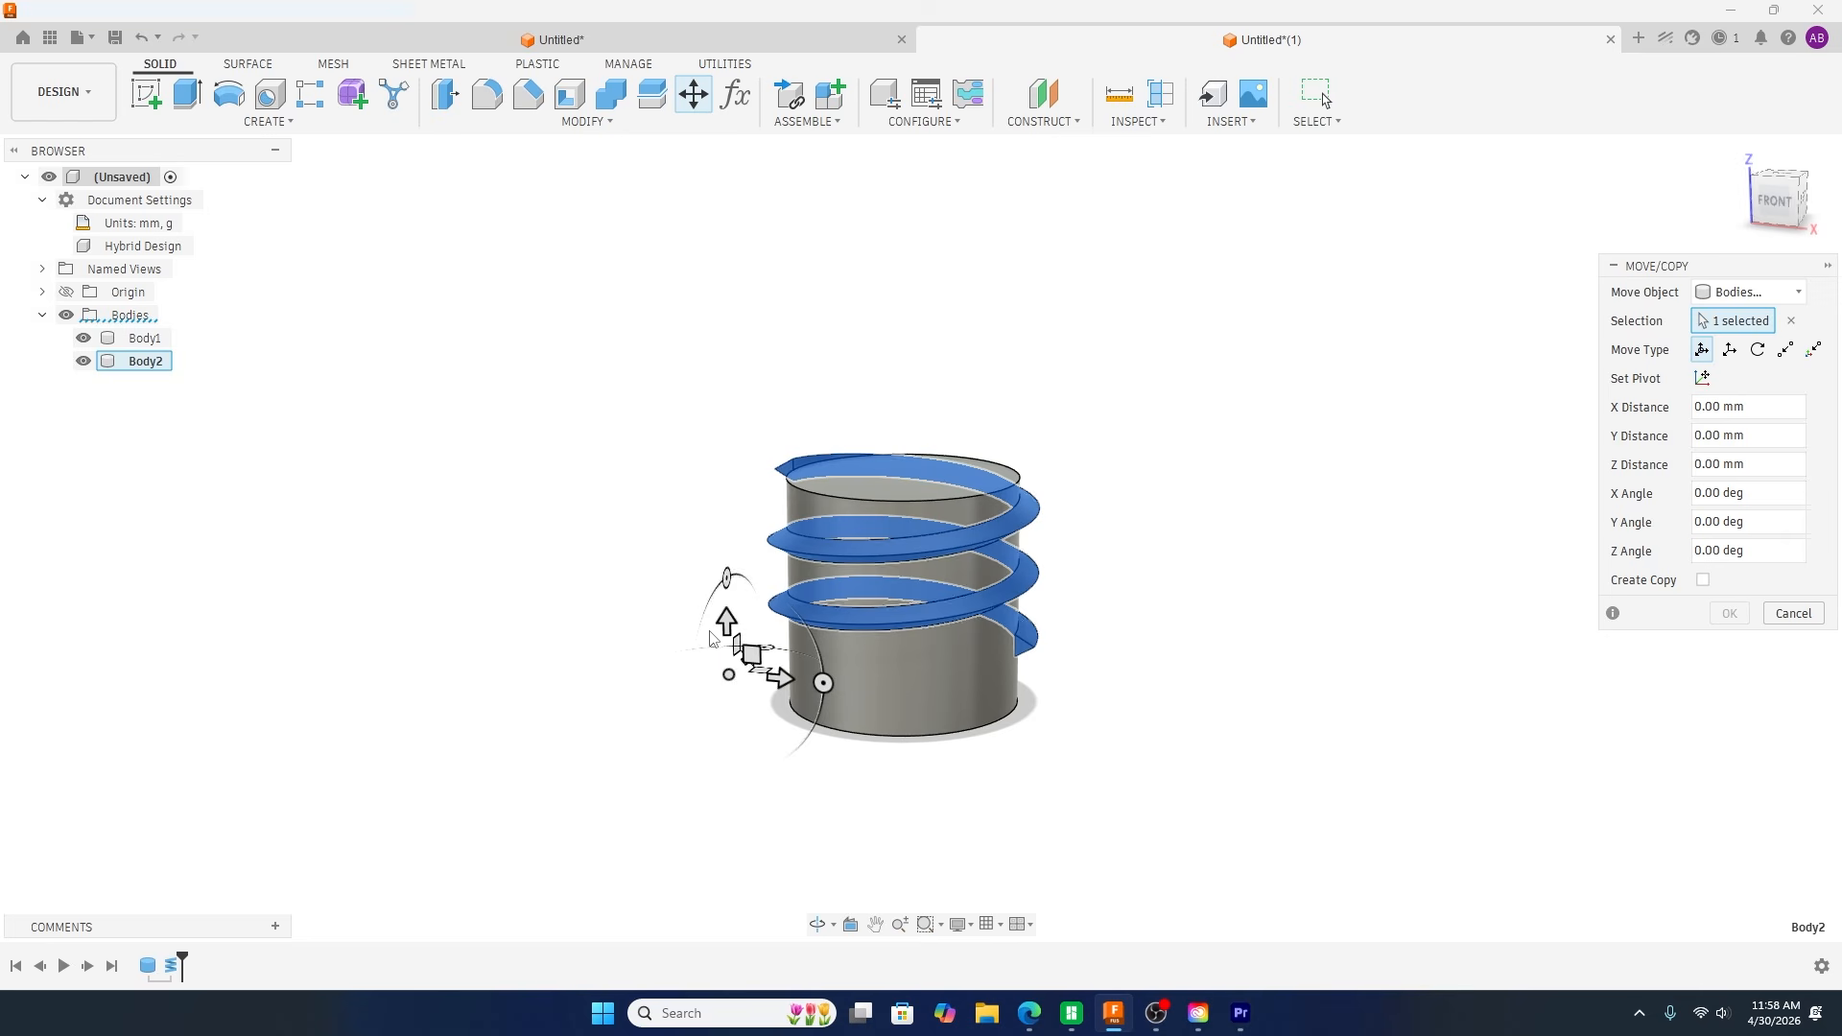
pyautogui.moveTo(717, 639)
pyautogui.mouseDown()
pyautogui.moveTo(725, 622)
pyautogui.moveTo(726, 652)
pyautogui.mouseUp()
pyautogui.click(1730, 613)
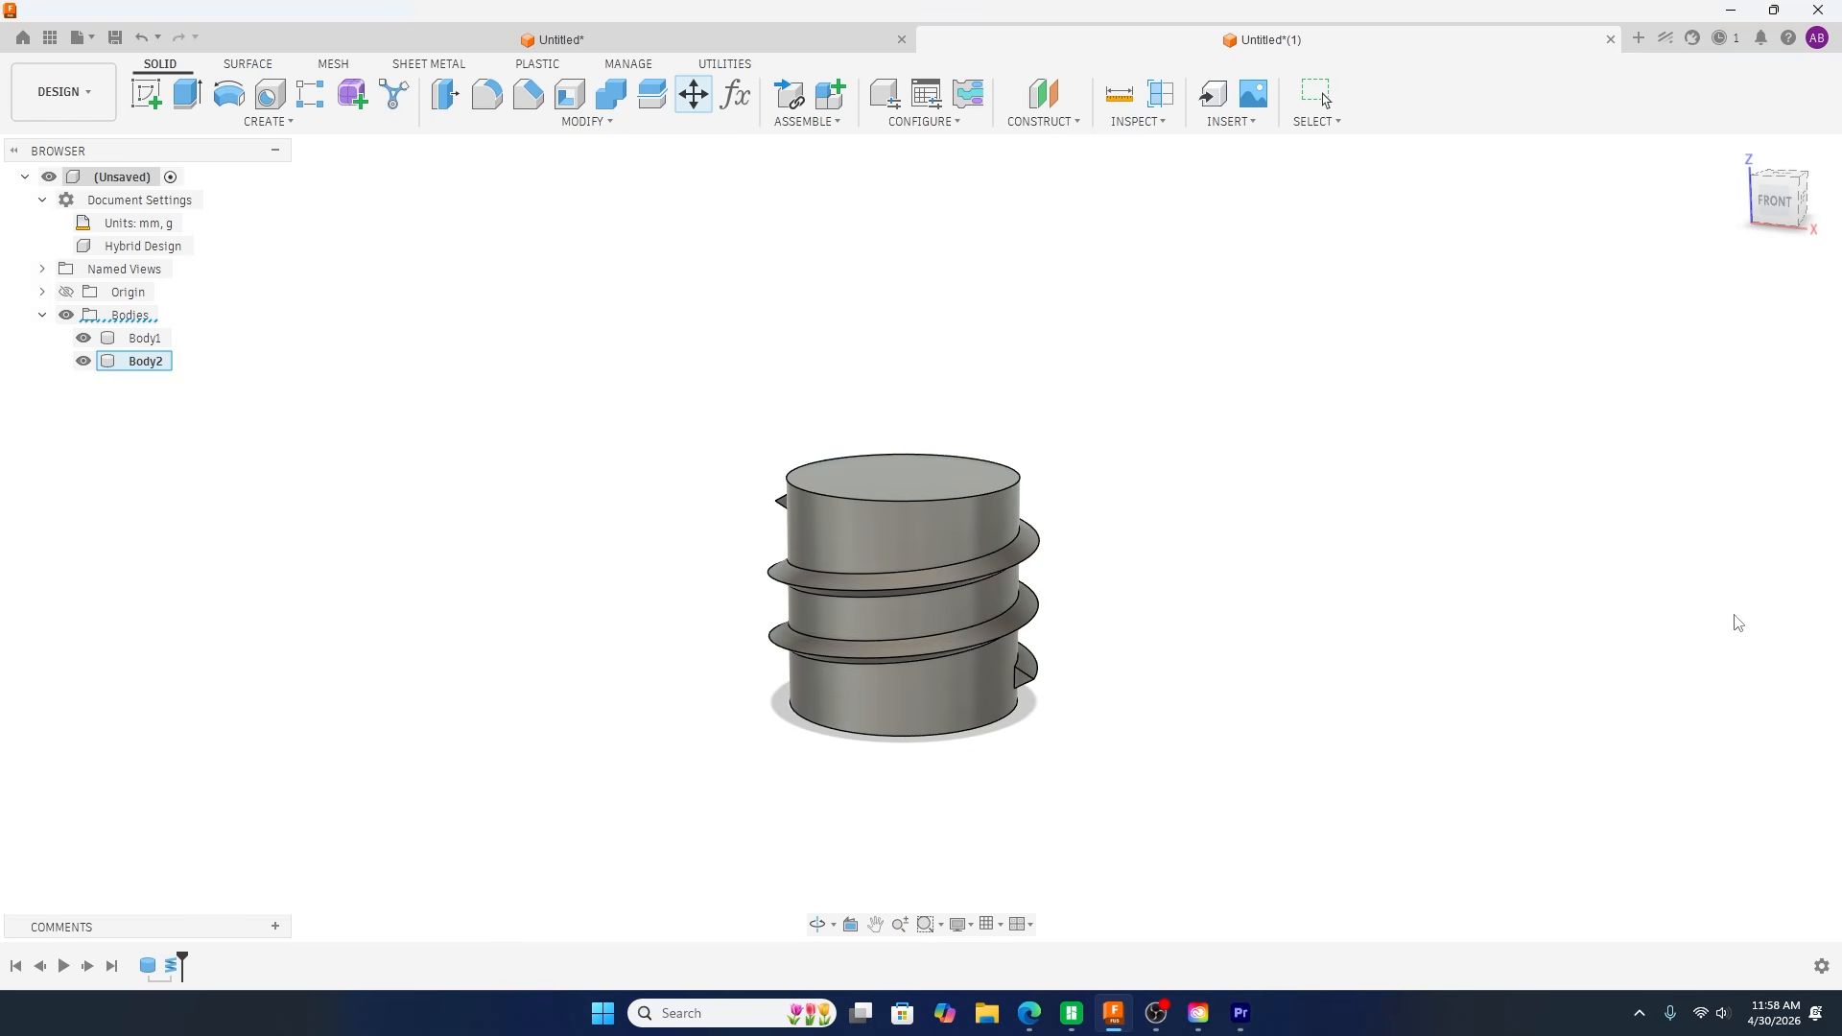
# Step: Combine the cylinder and the coil into one body with a Join operation, using the cylinder as the target
pyautogui.keyDown('shift'); pyautogui.moveTo(1328, 684); pyautogui.dragTo(1254, 646, button='middle'); pyautogui.keyUp('shift')
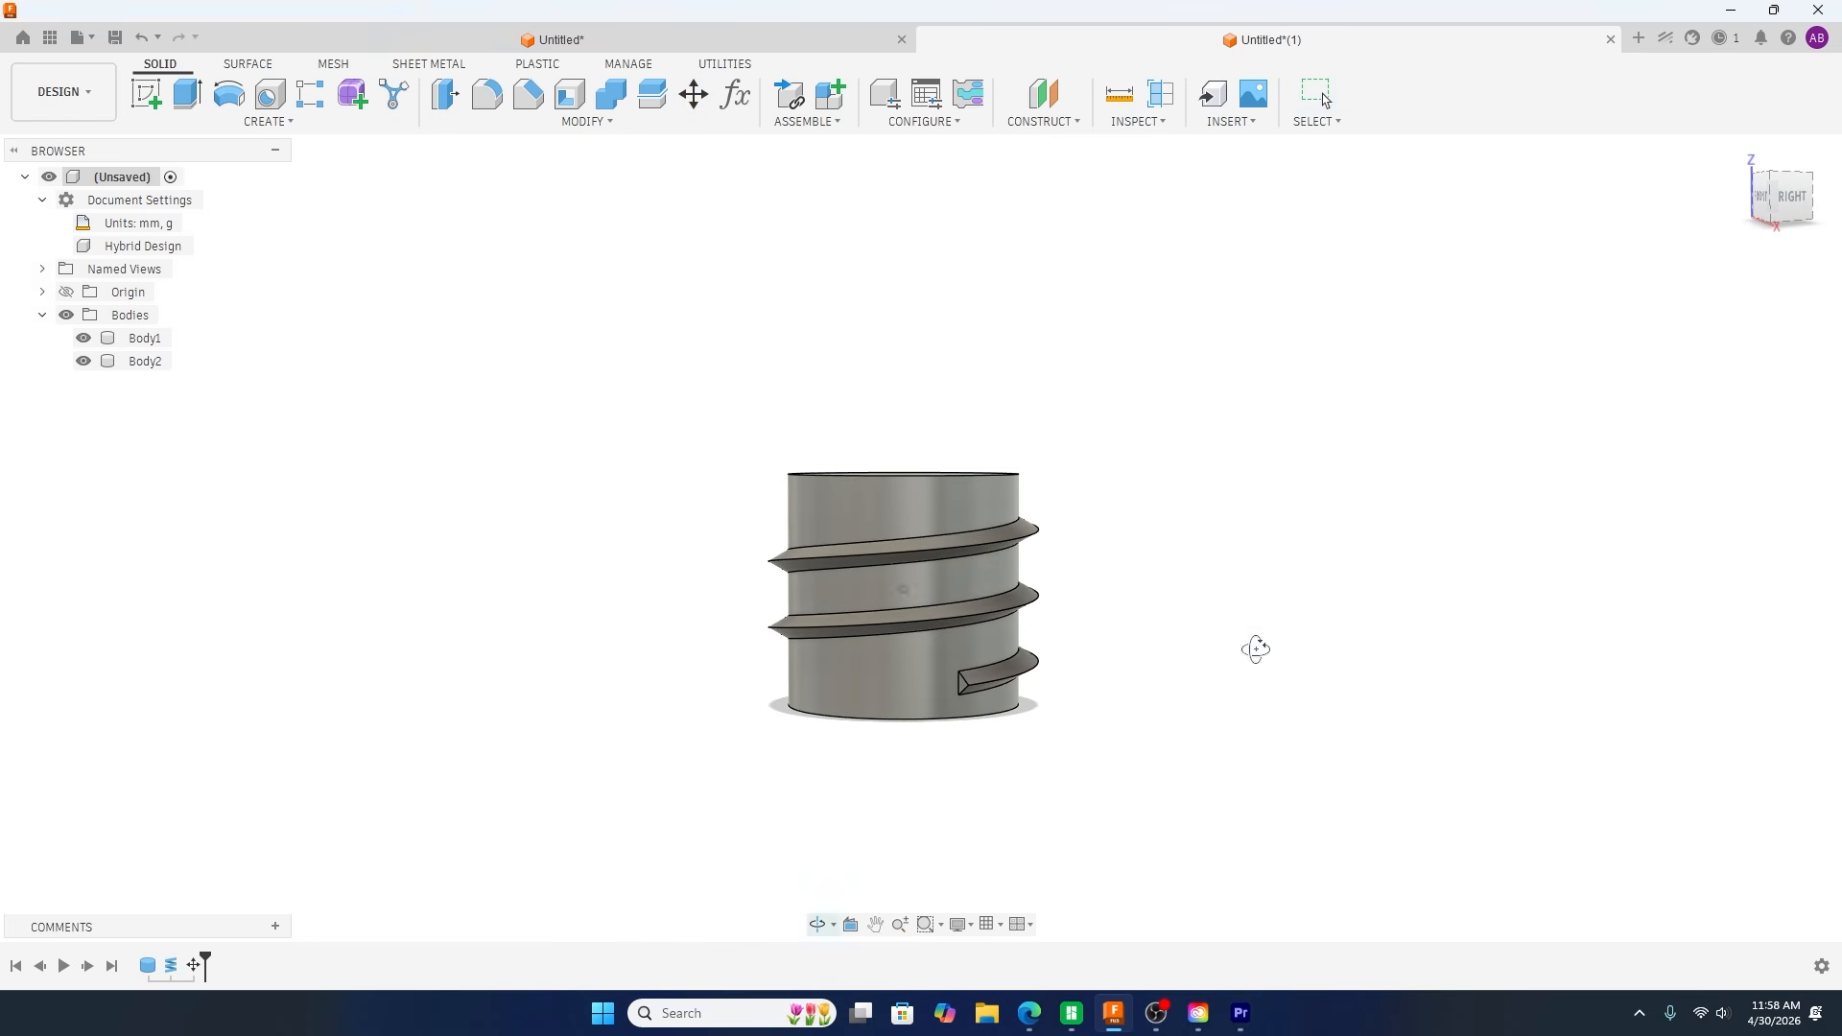
pyautogui.keyDown('shift'); pyautogui.moveTo(1176, 705); pyautogui.dragTo(641, 687, button='middle'); pyautogui.keyUp('shift')
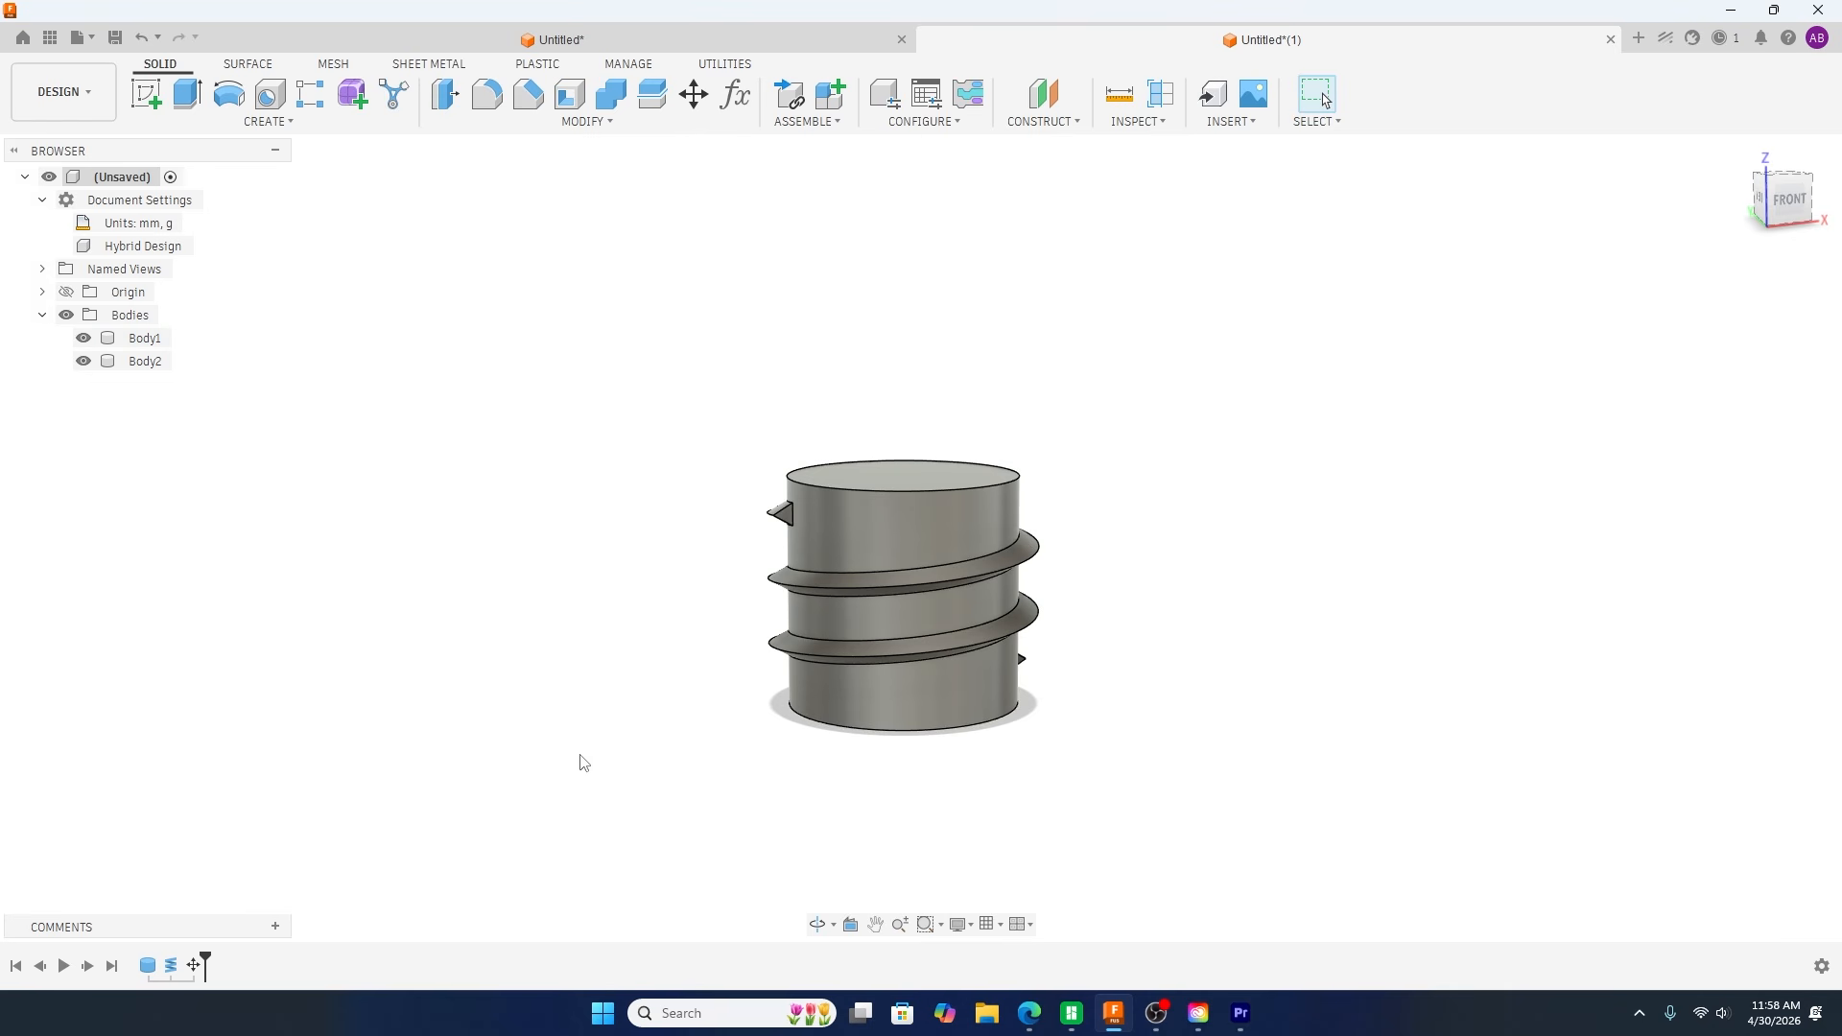
pyautogui.keyDown('shift'); pyautogui.moveTo(584, 763); pyautogui.dragTo(628, 753, button='middle'); pyautogui.keyUp('shift')
pyautogui.click(611, 93)
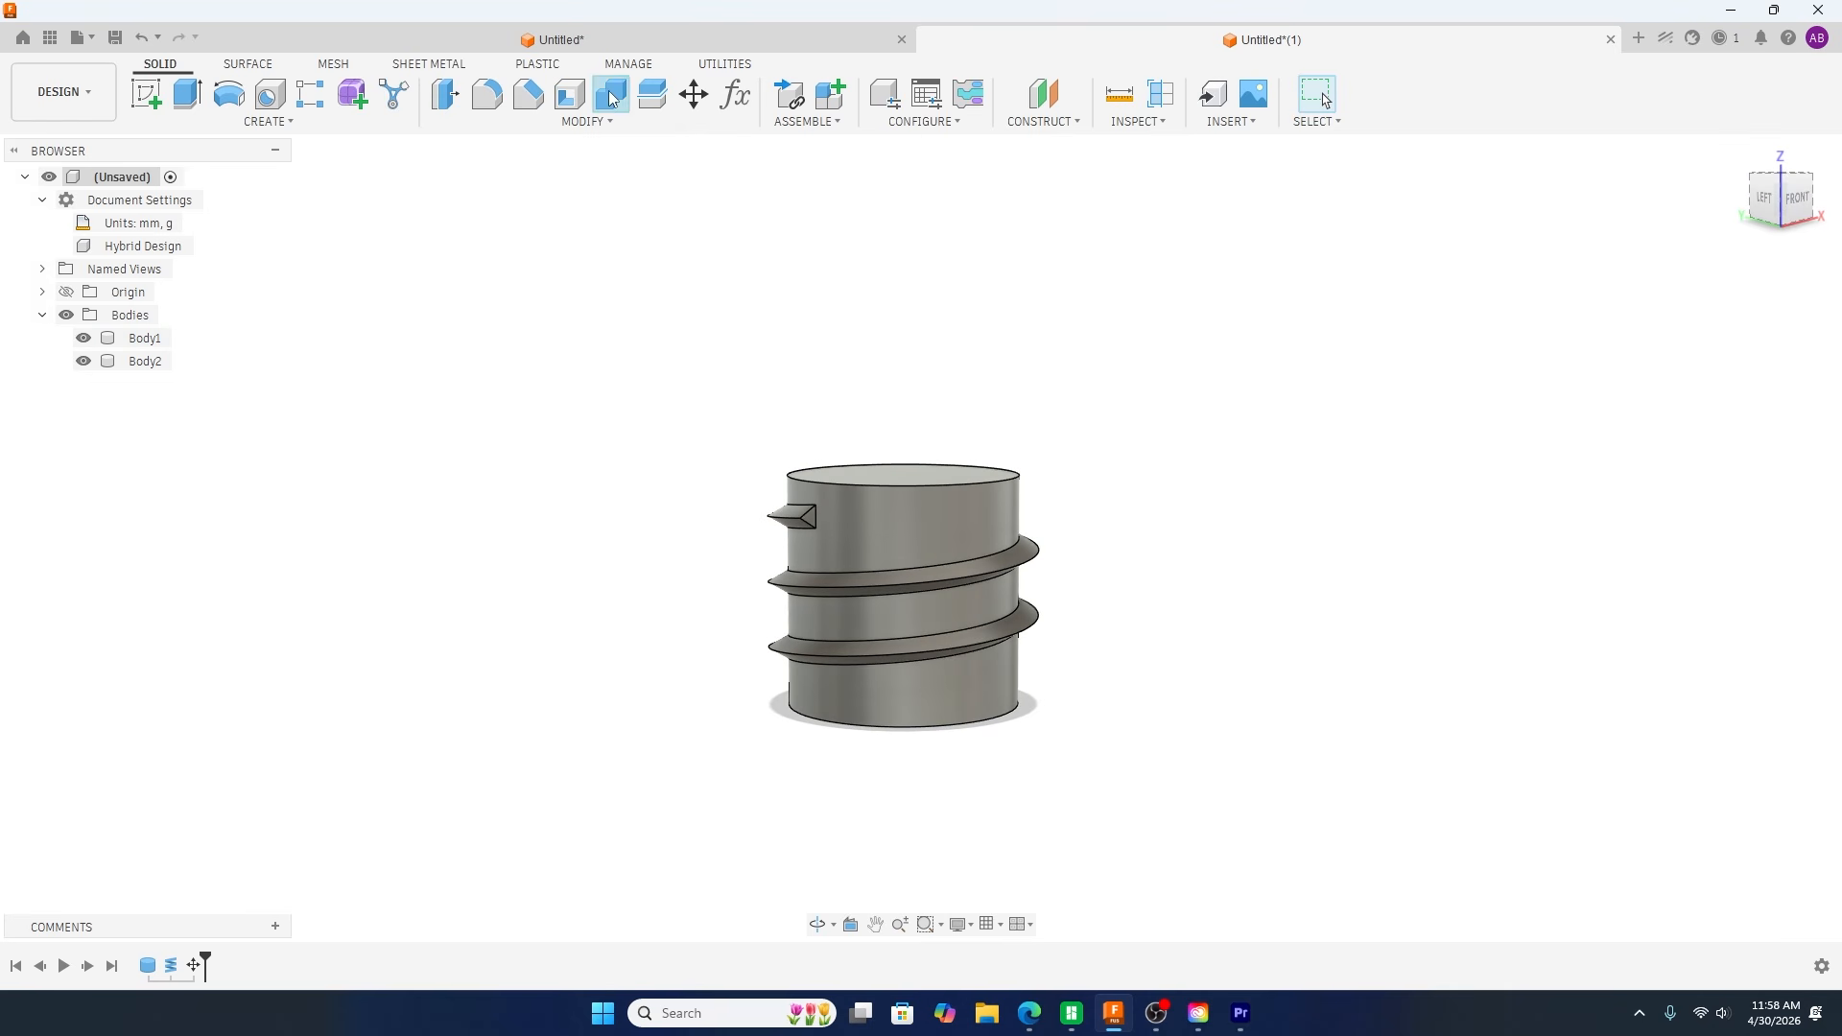
pyautogui.click(947, 508)
pyautogui.click(821, 518)
pyautogui.click(1729, 440)
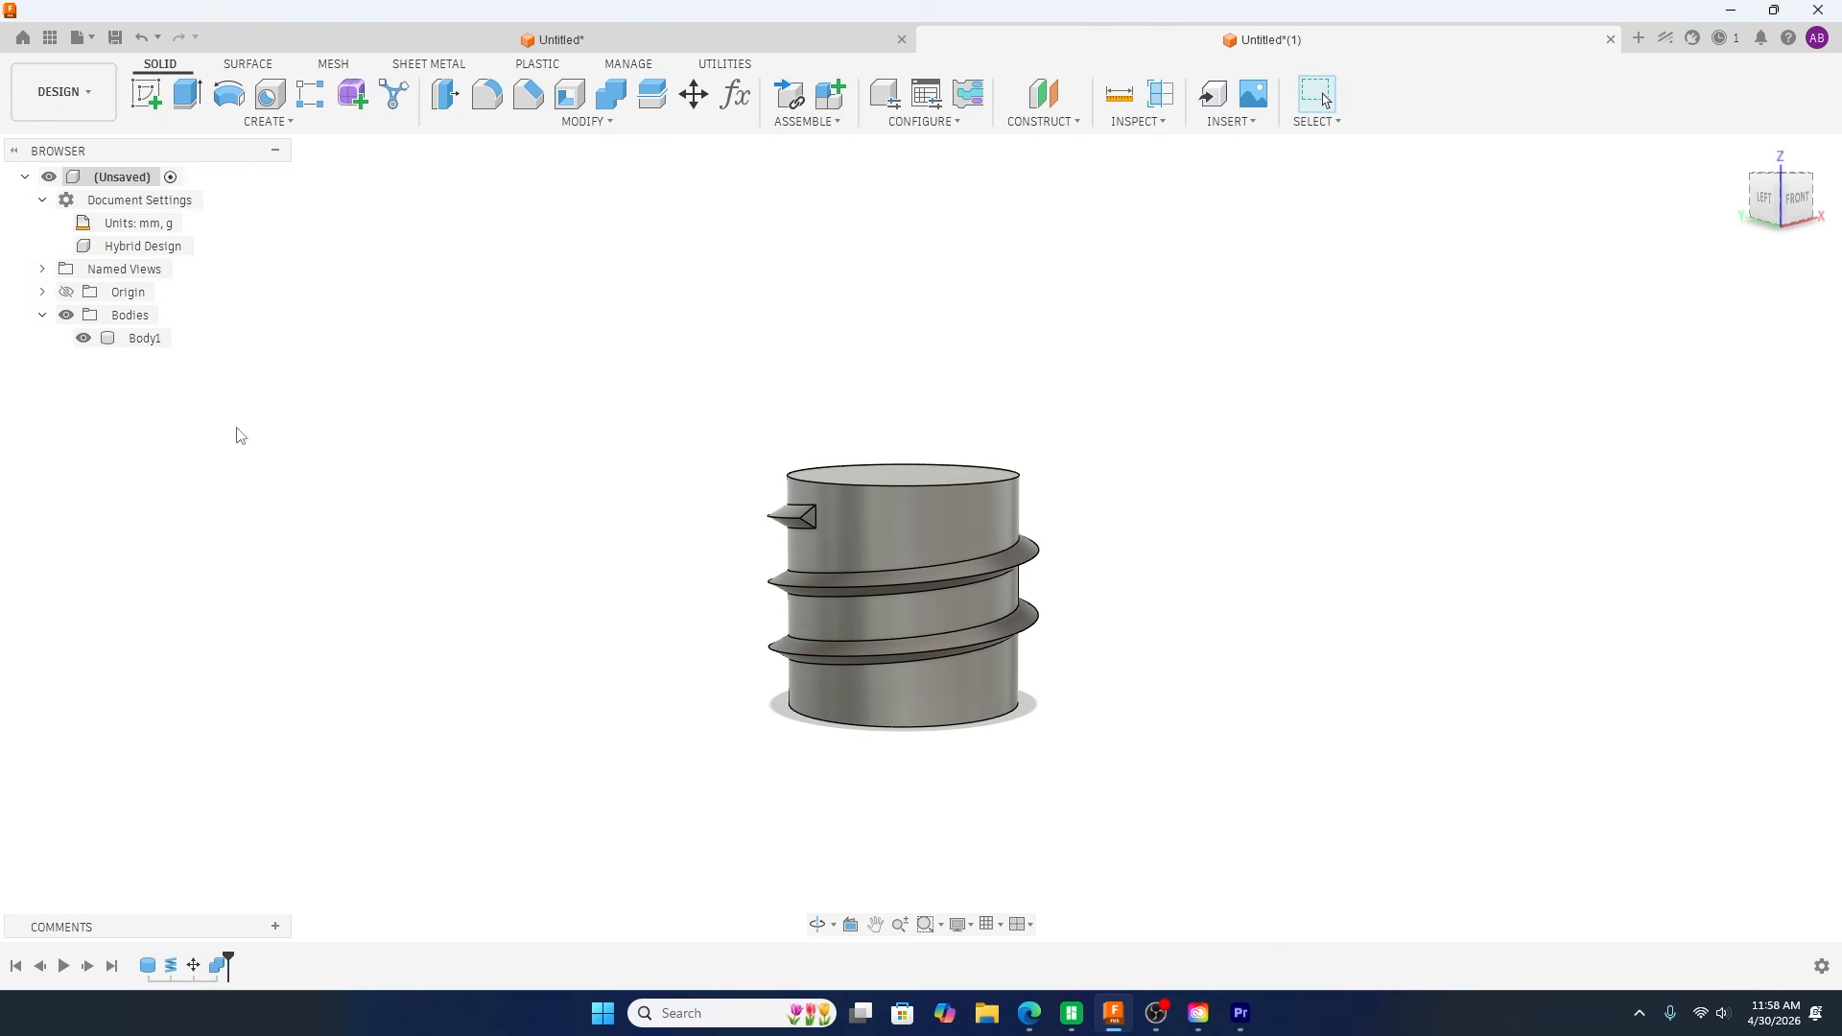
# Step: Rotate the triangular end face at the thread's upper end by -60 degrees about the Y axis with a face move
pyautogui.keyDown('shift'); pyautogui.moveTo(609, 625); pyautogui.dragTo(842, 587, button='middle'); pyautogui.keyUp('shift')
pyautogui.scroll(5, 912, 532)
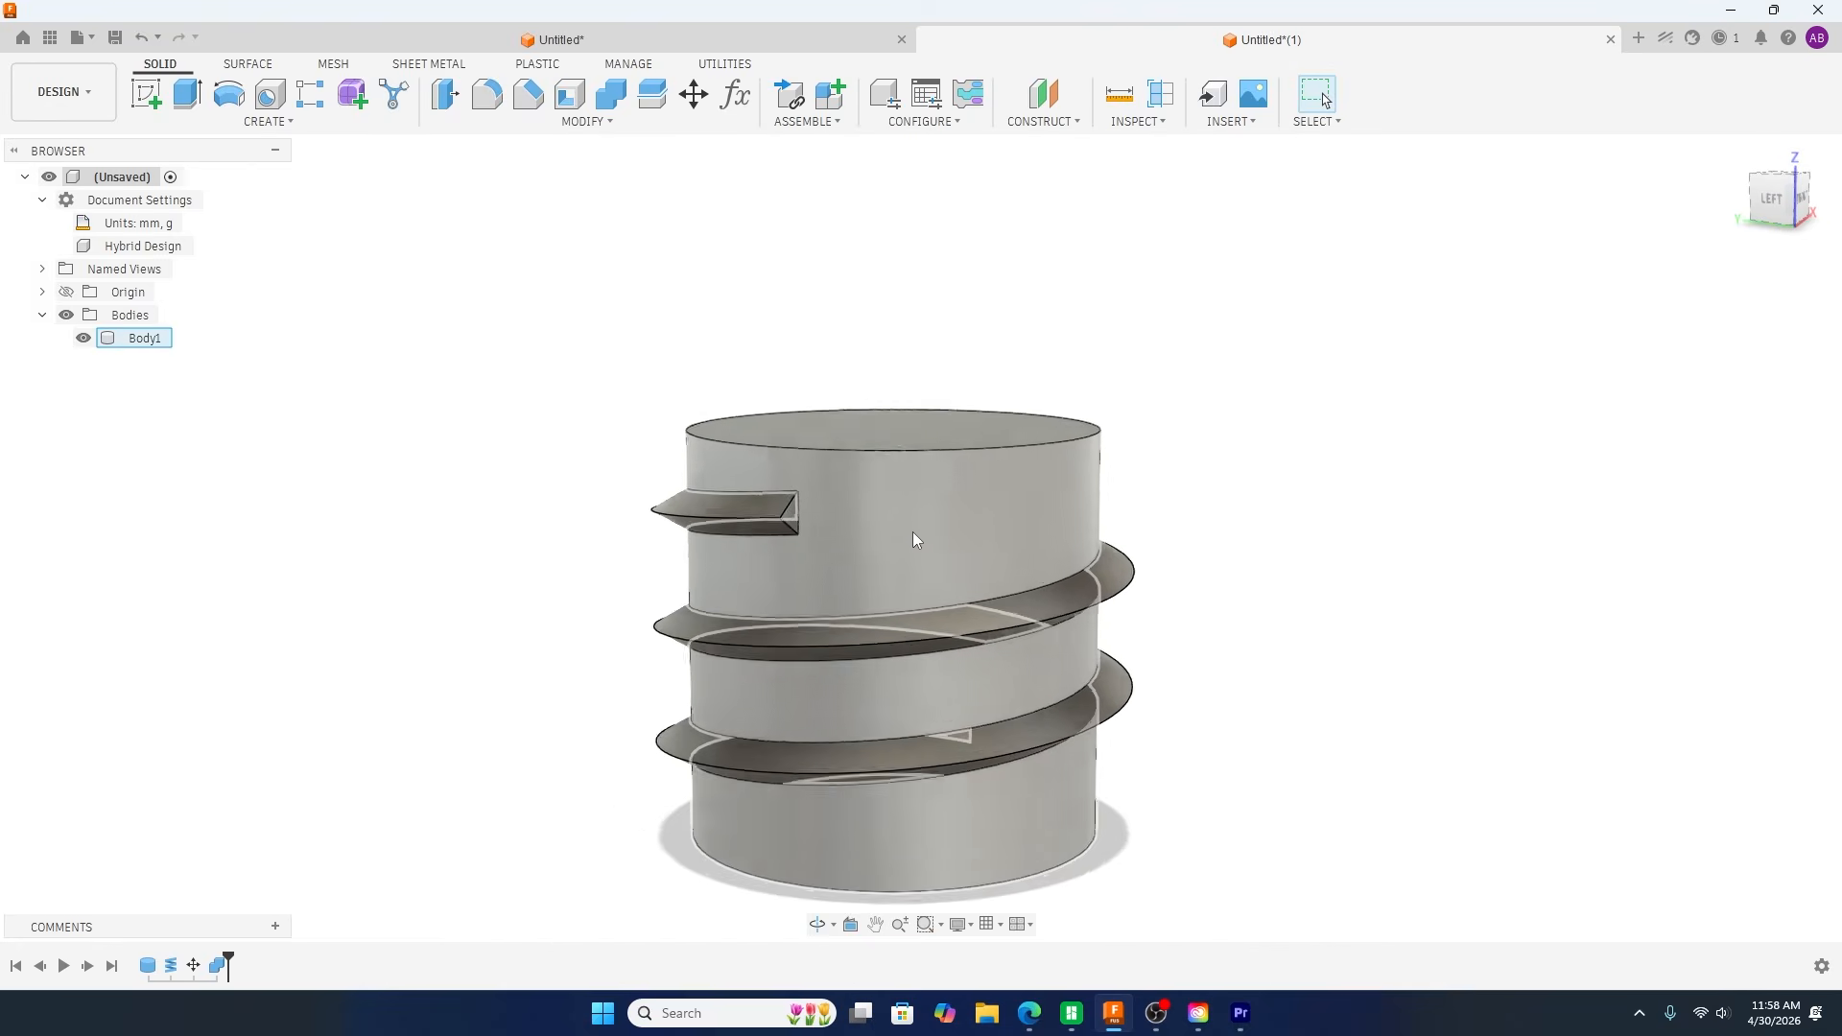
pyautogui.keyDown('shift'); pyautogui.moveTo(1365, 580); pyautogui.dragTo(1307, 608, button='middle'); pyautogui.keyUp('shift')
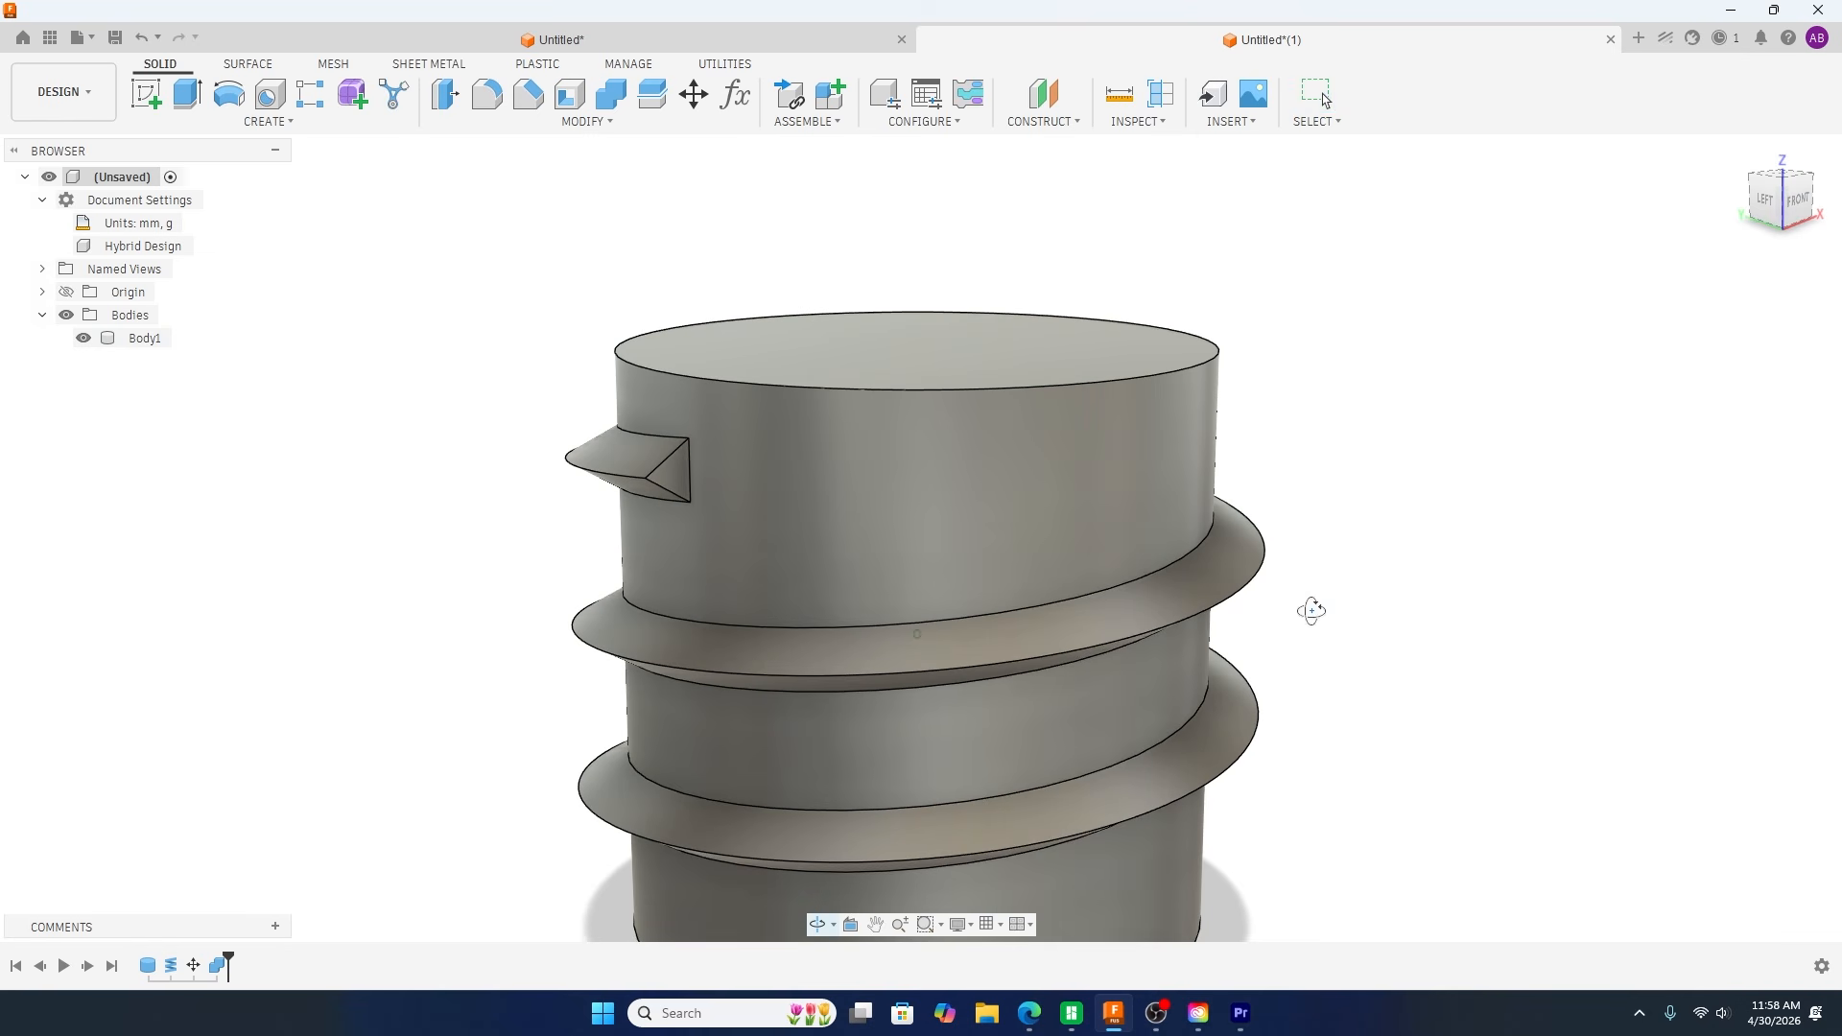
pyautogui.moveTo(515, 608)
pyautogui.keyDown('shift'); pyautogui.mouseDown(button='middle')
pyautogui.moveTo(551, 649)
pyautogui.moveTo(855, 753)
pyautogui.moveTo(734, 769)
pyautogui.moveTo(456, 757)
pyautogui.moveTo(435, 720)
pyautogui.moveTo(509, 572)
pyautogui.mouseUp(button='middle'); pyautogui.keyUp('shift')
pyautogui.press('m')
pyautogui.click(1748, 291)
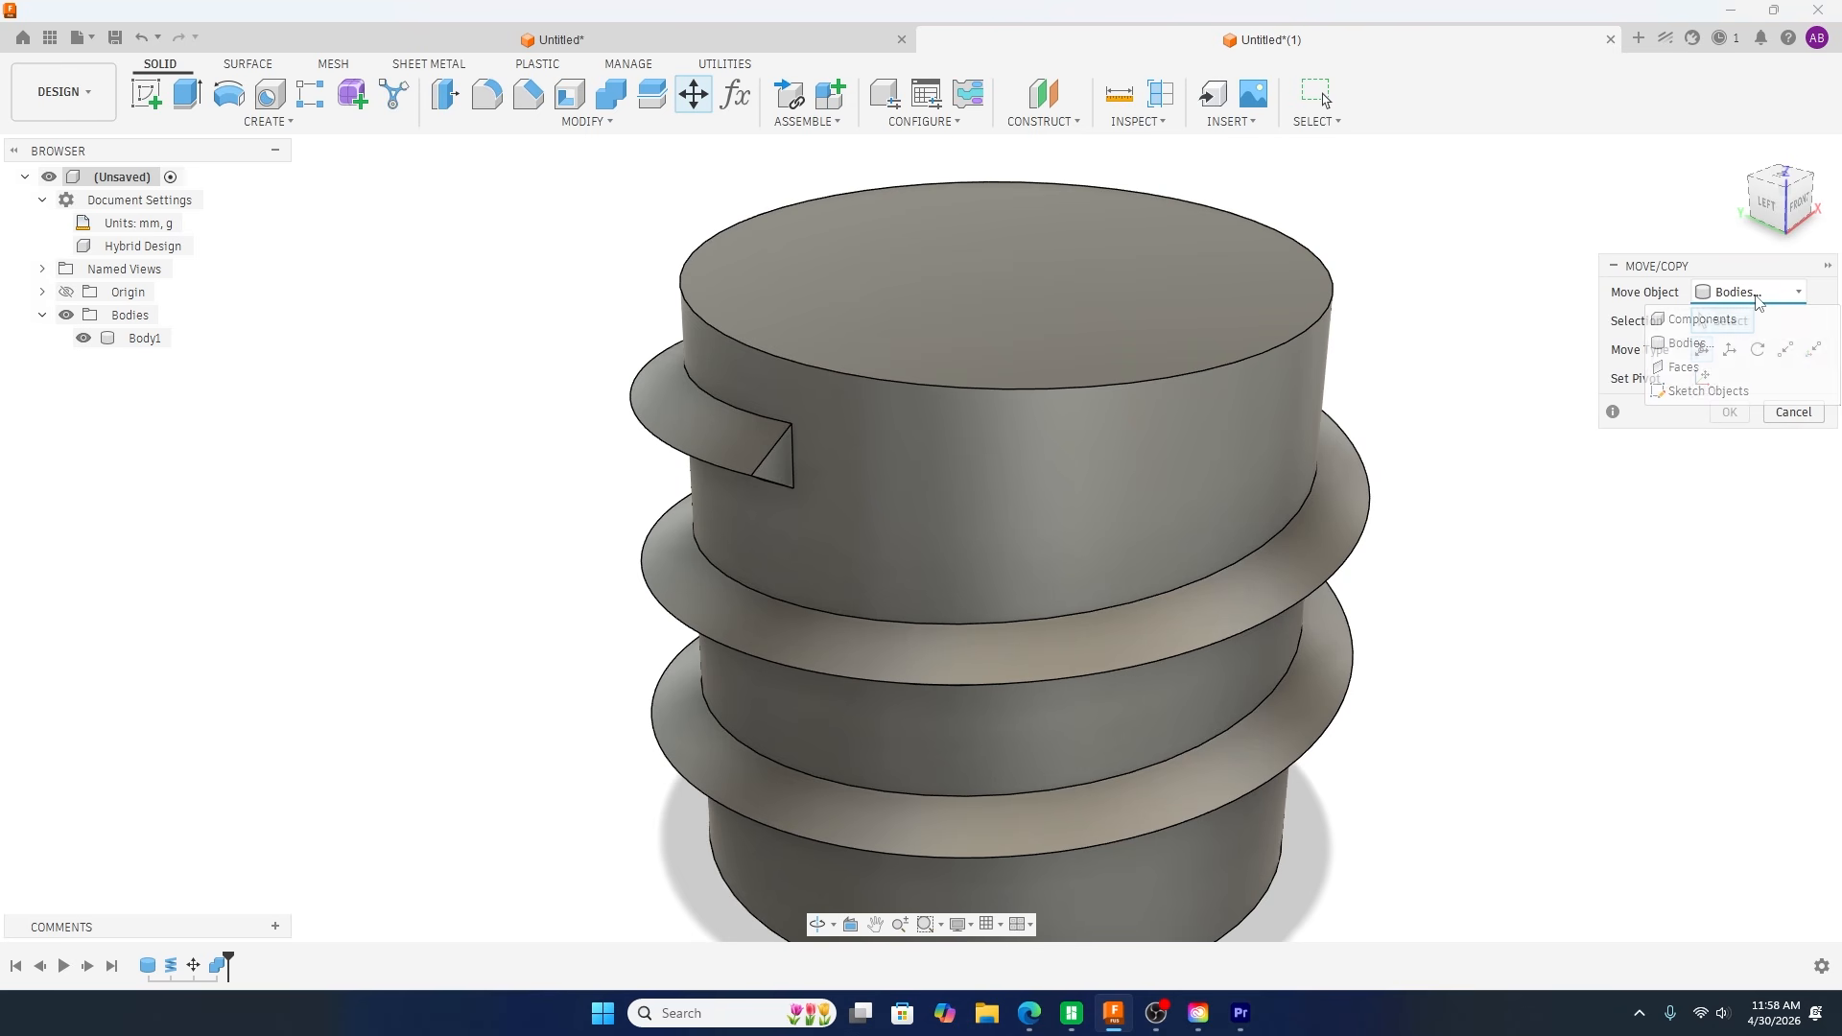
pyautogui.click(1685, 366)
pyautogui.scroll(4, 1182, 475)
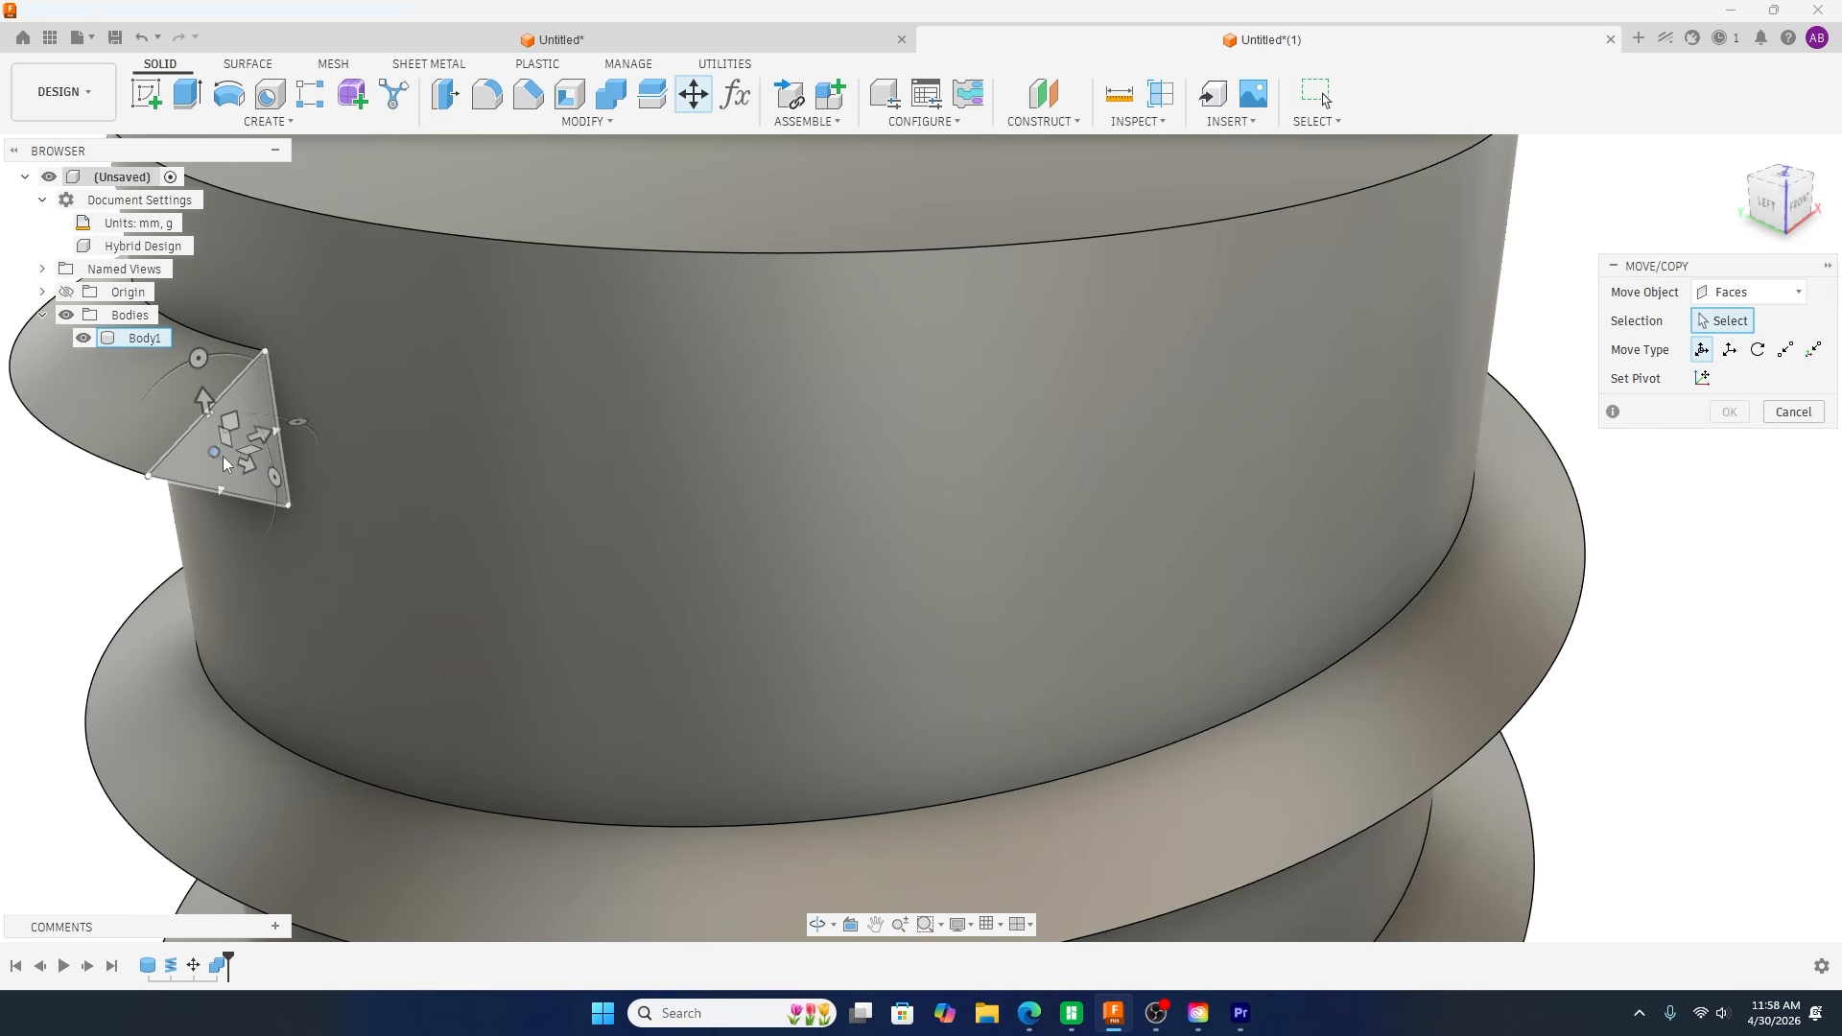
pyautogui.click(217, 457)
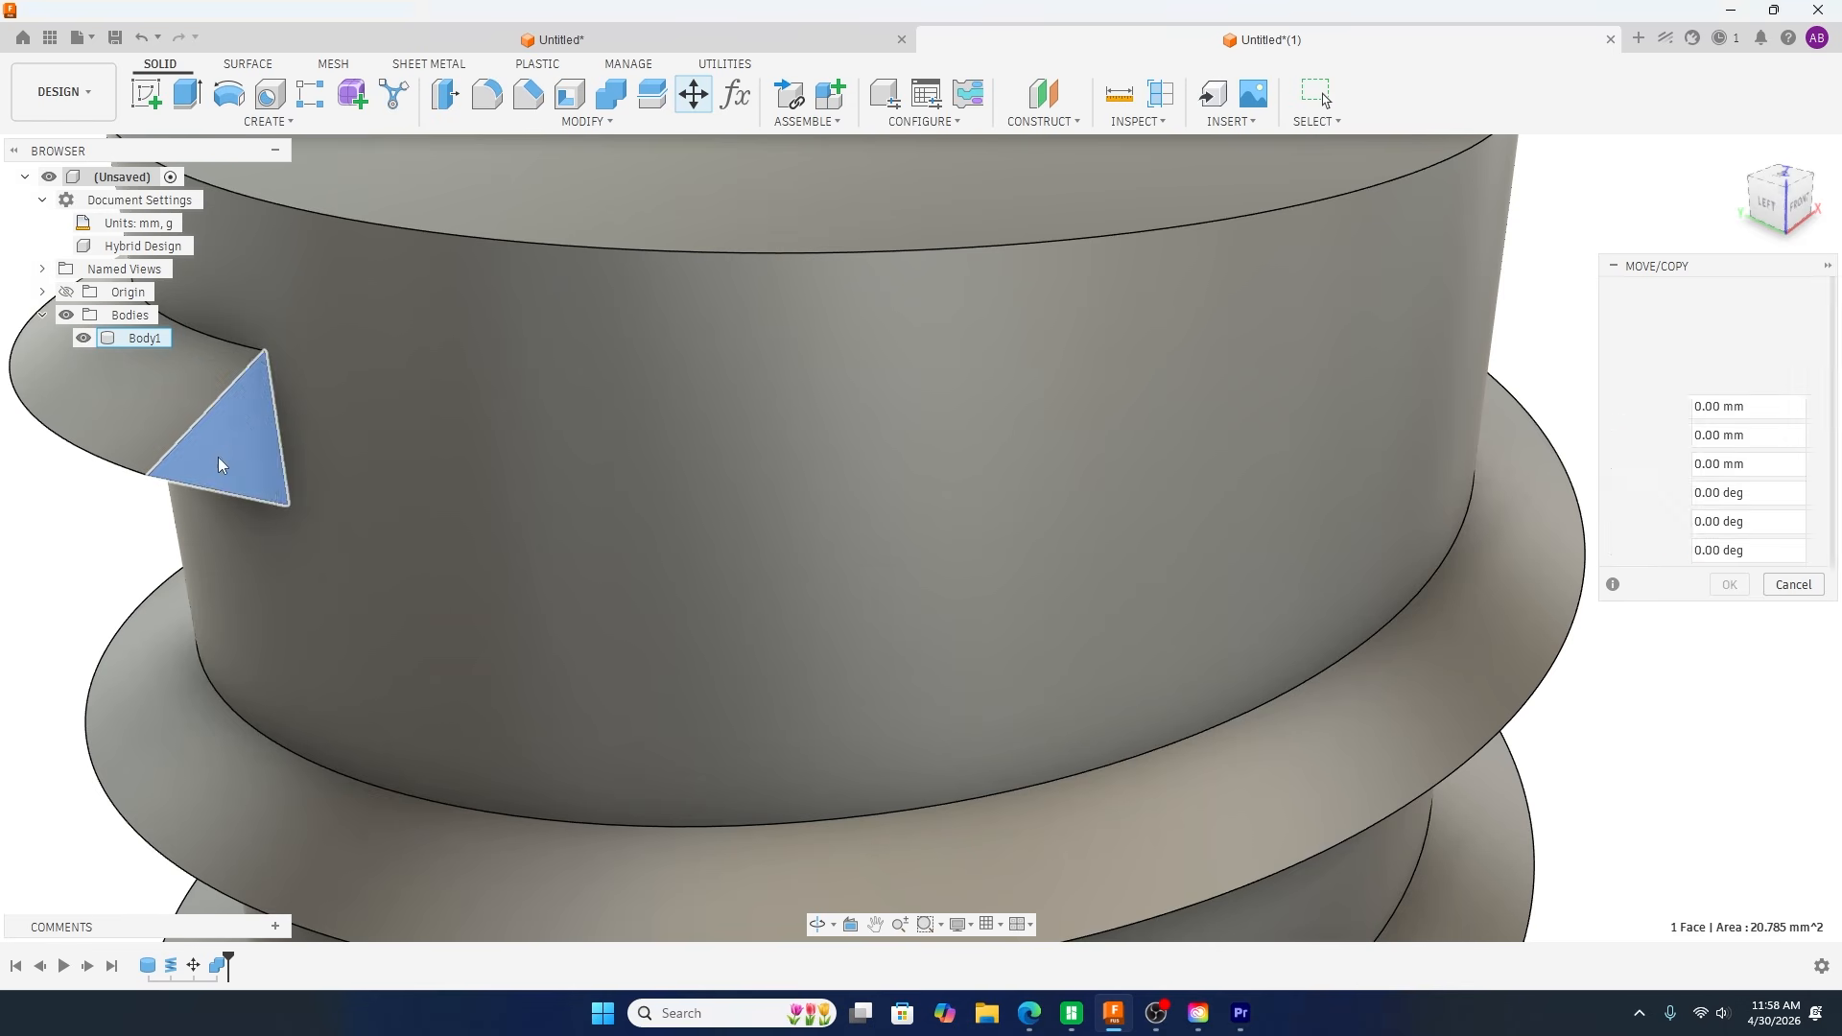
pyautogui.scroll(-2, 620, 498)
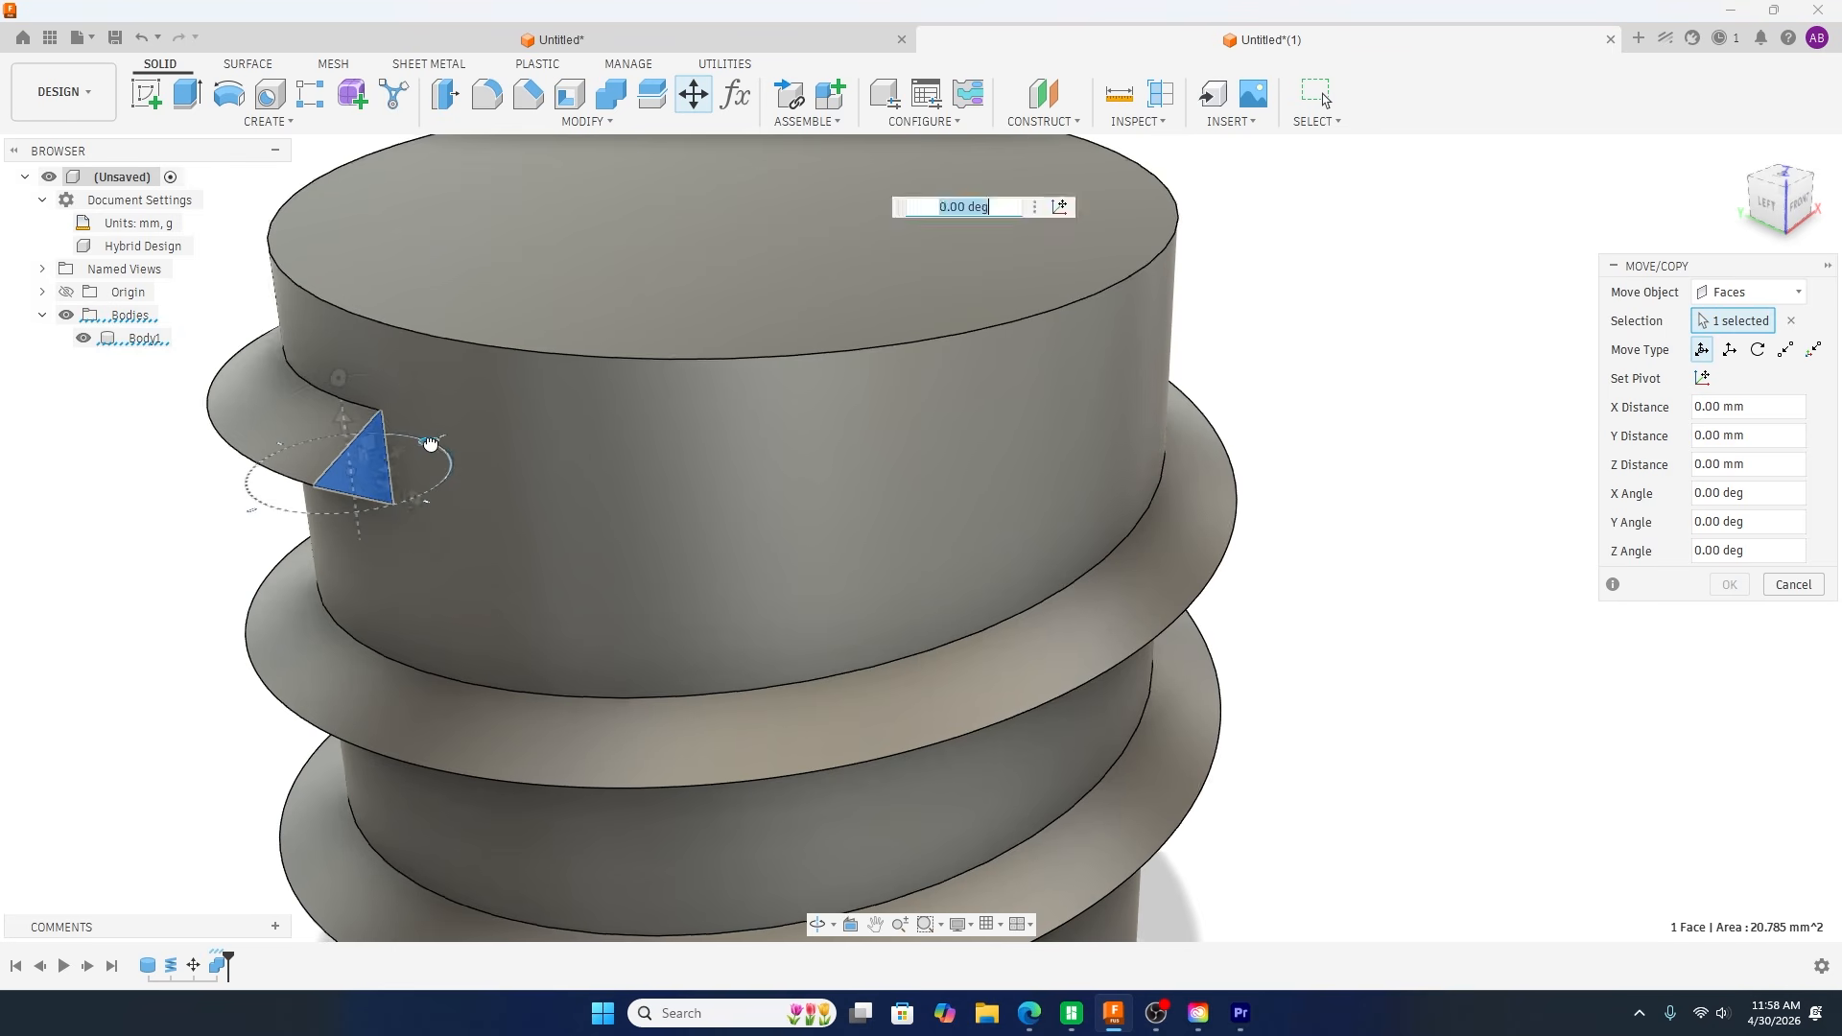
pyautogui.moveTo(445, 445); pyautogui.dragTo(467, 481)
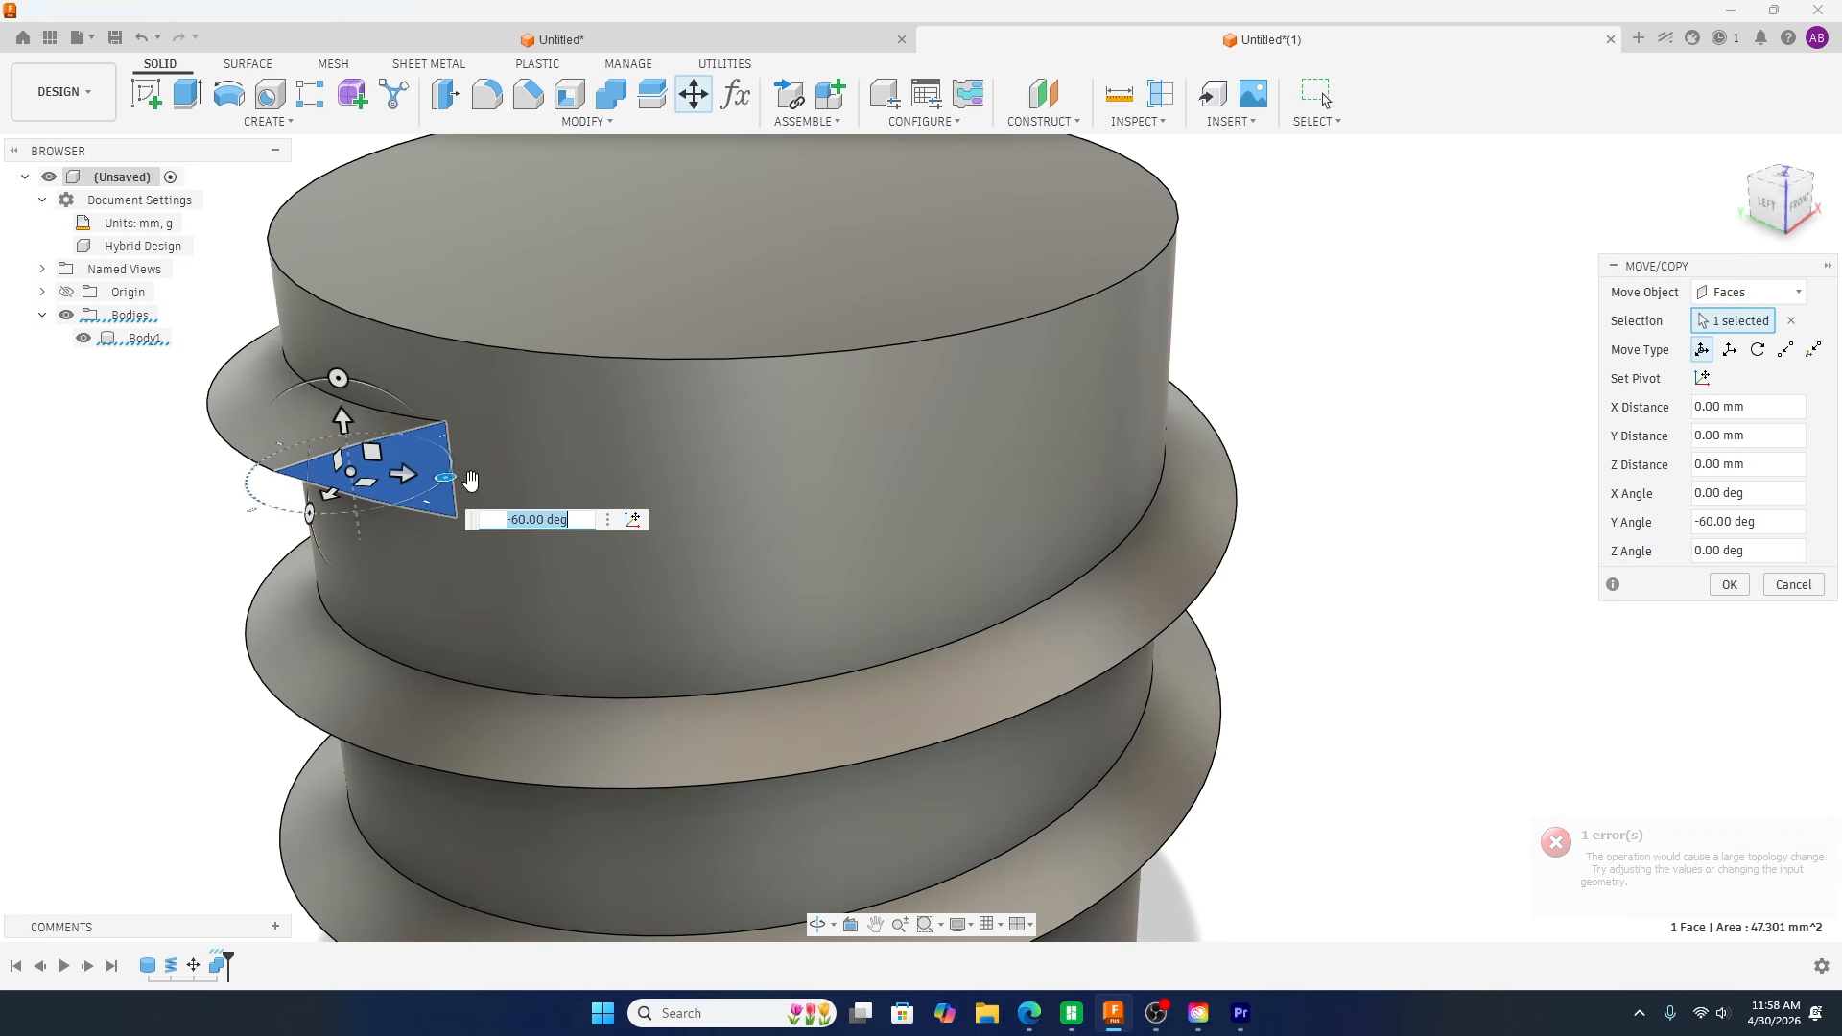
pyautogui.click(1718, 587)
# Step: Roll the timeline back to before the face move and delete that feature
pyautogui.scroll(-3, 1564, 633)
pyautogui.keyDown('shift'); pyautogui.moveTo(1564, 634); pyautogui.dragTo(1478, 617, button='middle'); pyautogui.keyUp('shift')
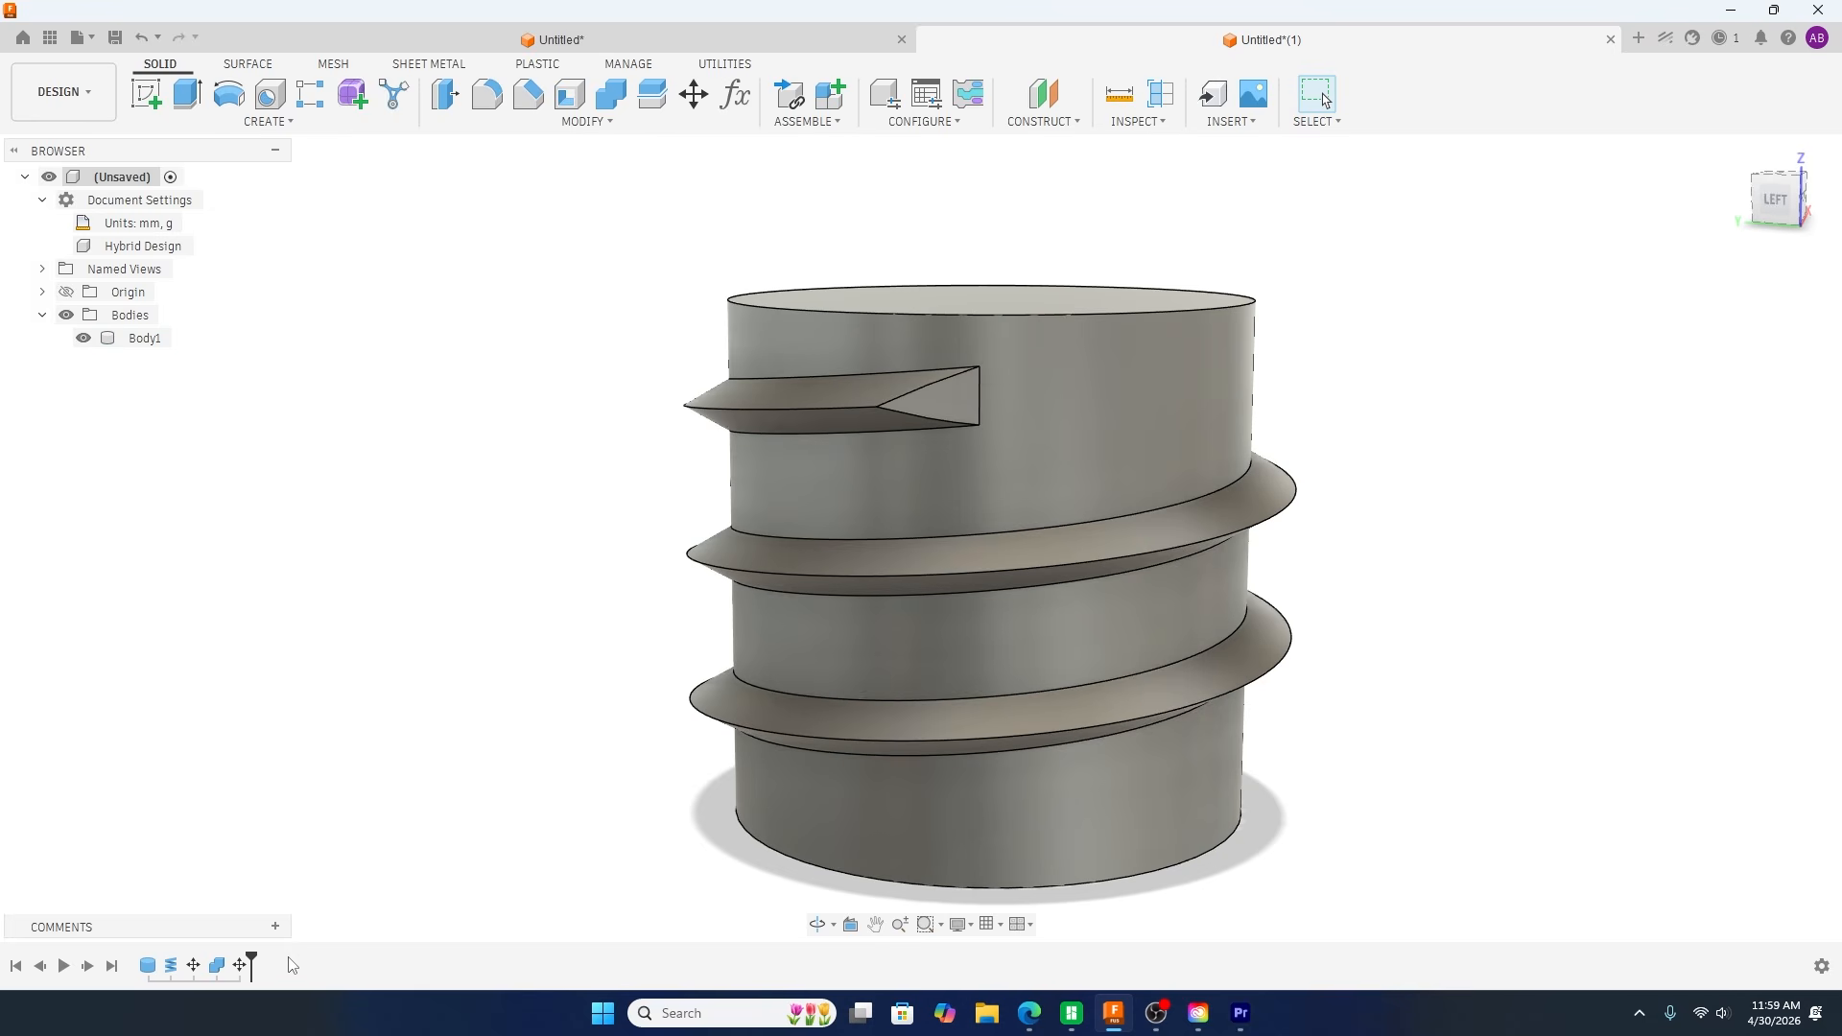
pyautogui.moveTo(250, 952); pyautogui.dragTo(228, 955)
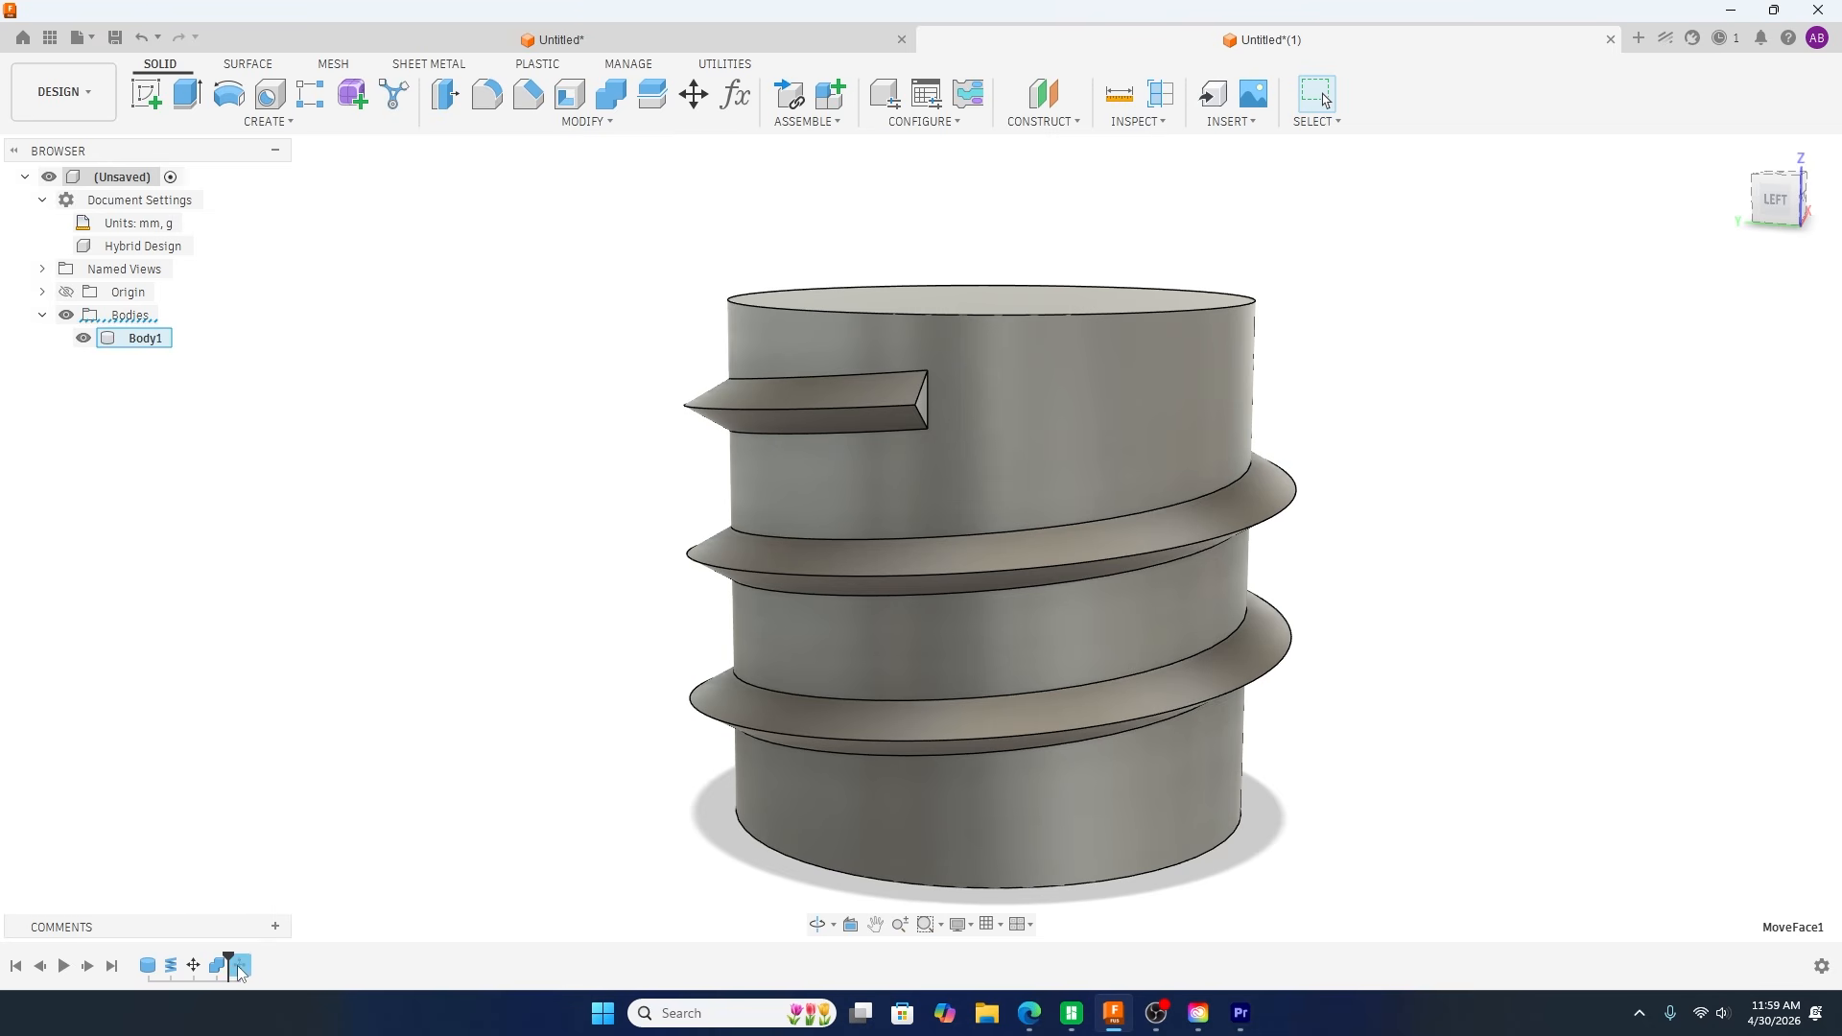
pyautogui.rightClick(240, 964)
pyautogui.click(315, 889)
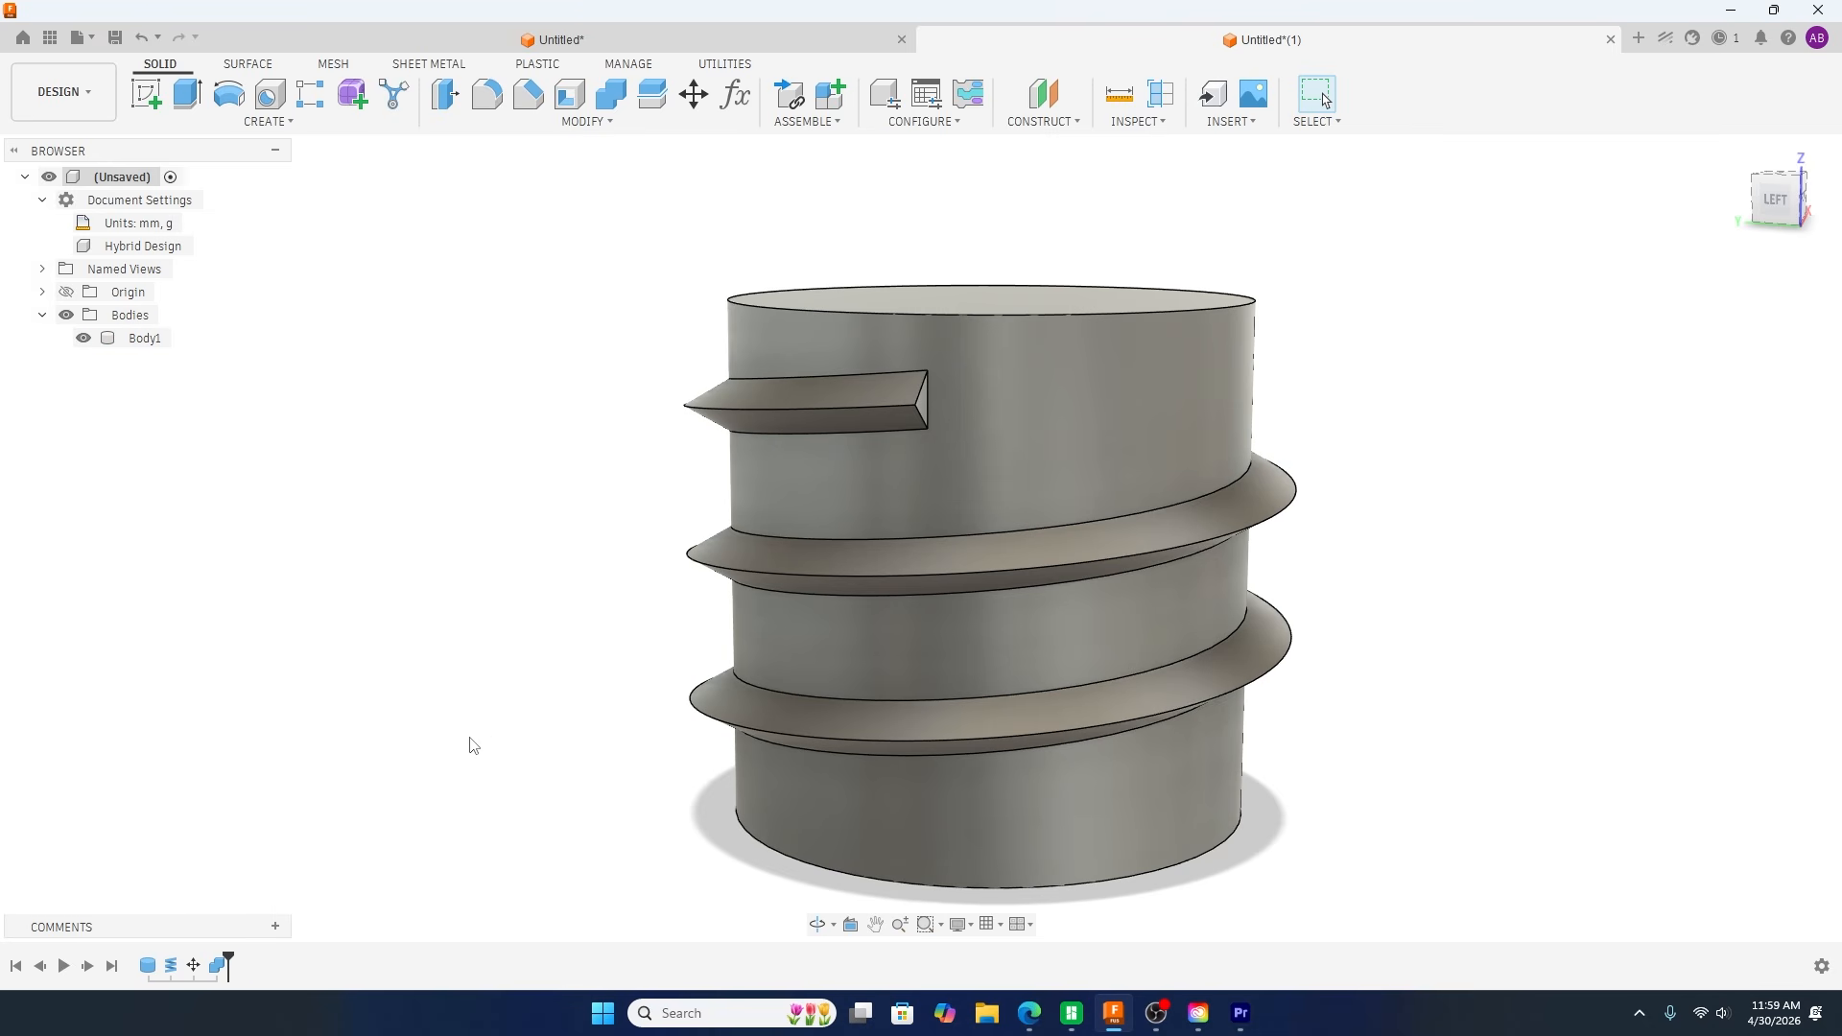
# Step: Start a Two Distance chamfer on the vertical edge where the thread's upper end face meets the cylinder
pyautogui.keyDown('shift'); pyautogui.moveTo(530, 658); pyautogui.dragTo(489, 679, button='middle'); pyautogui.keyUp('shift')
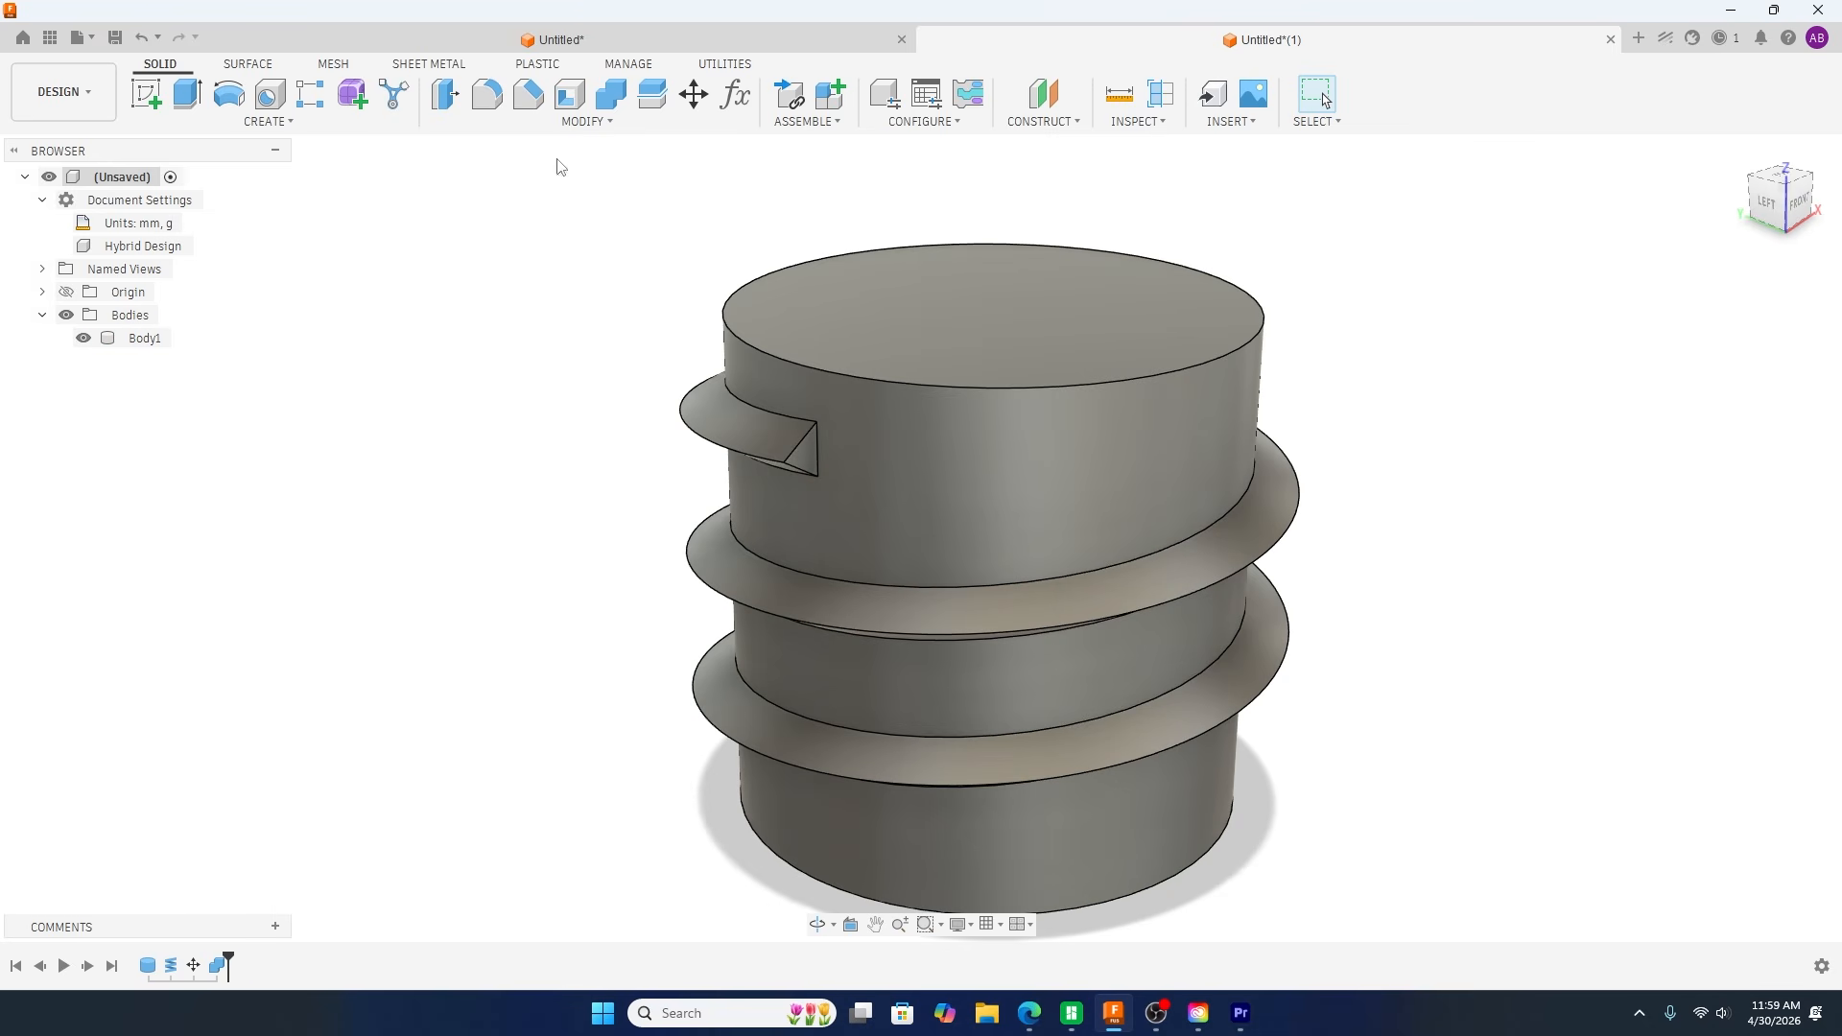
pyautogui.click(528, 96)
pyautogui.scroll(2, 1090, 538)
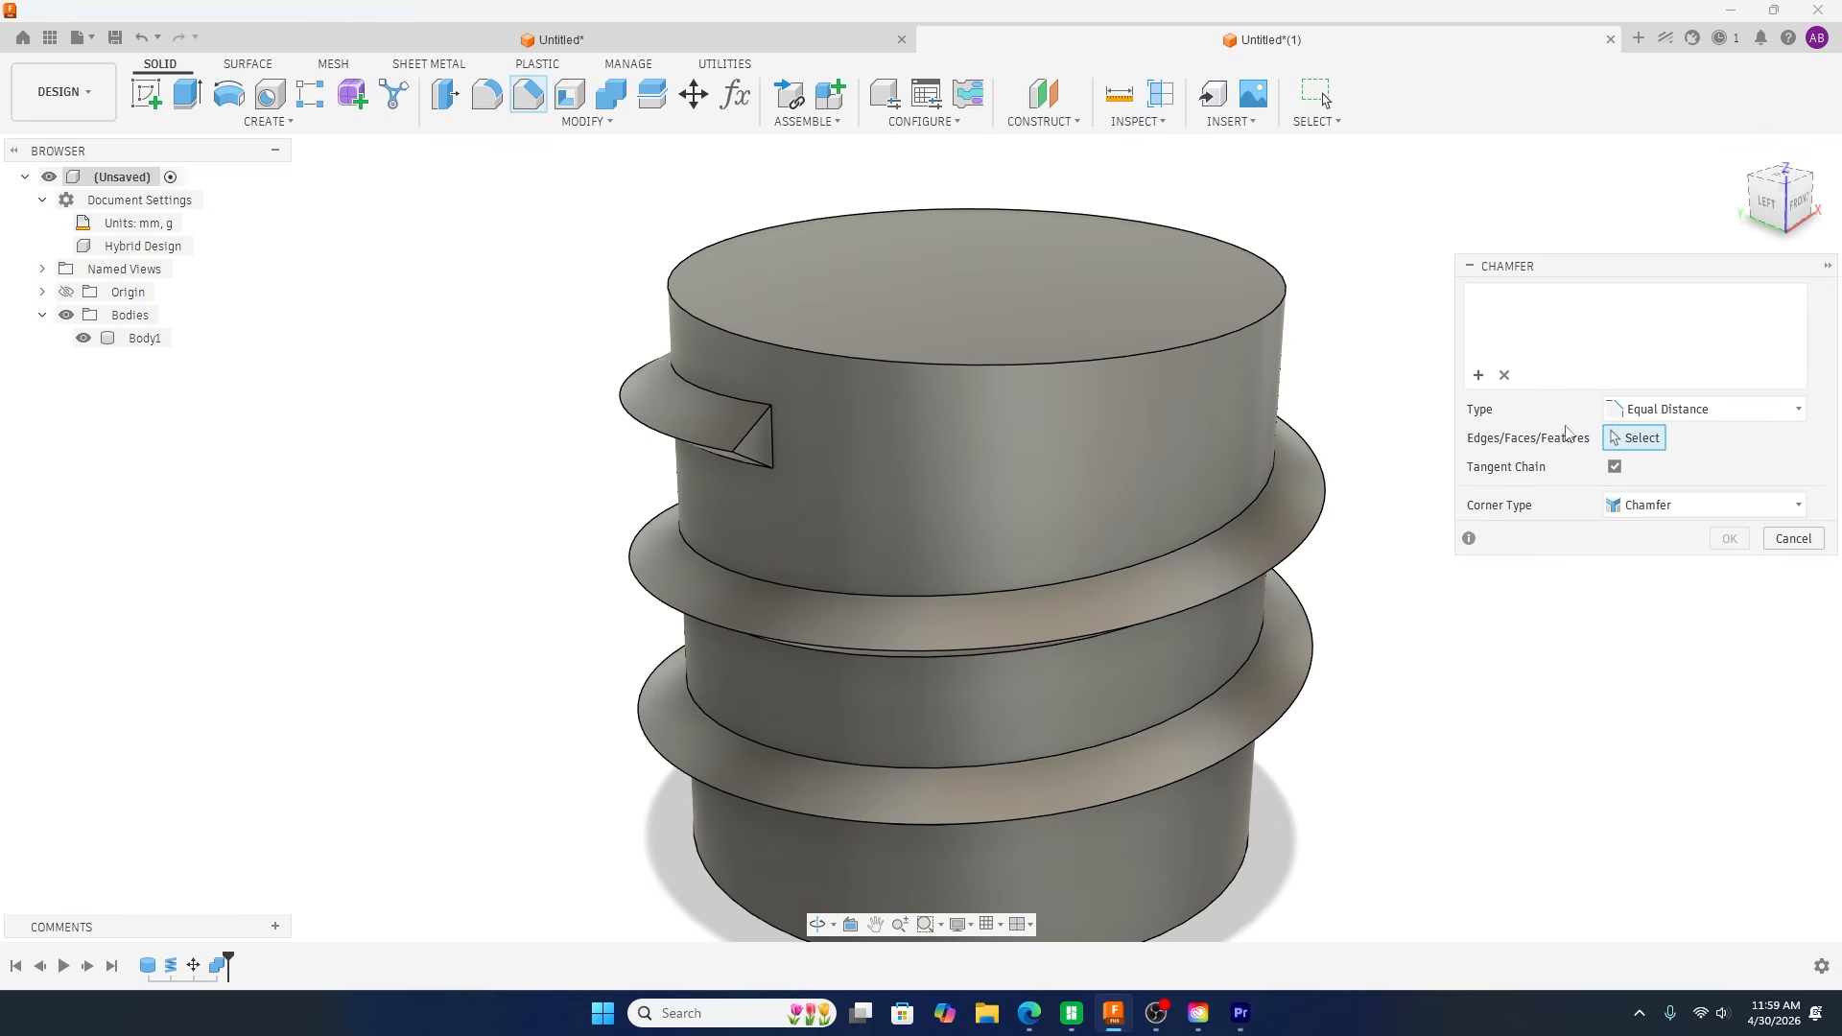
pyautogui.click(1644, 410)
pyautogui.click(1663, 460)
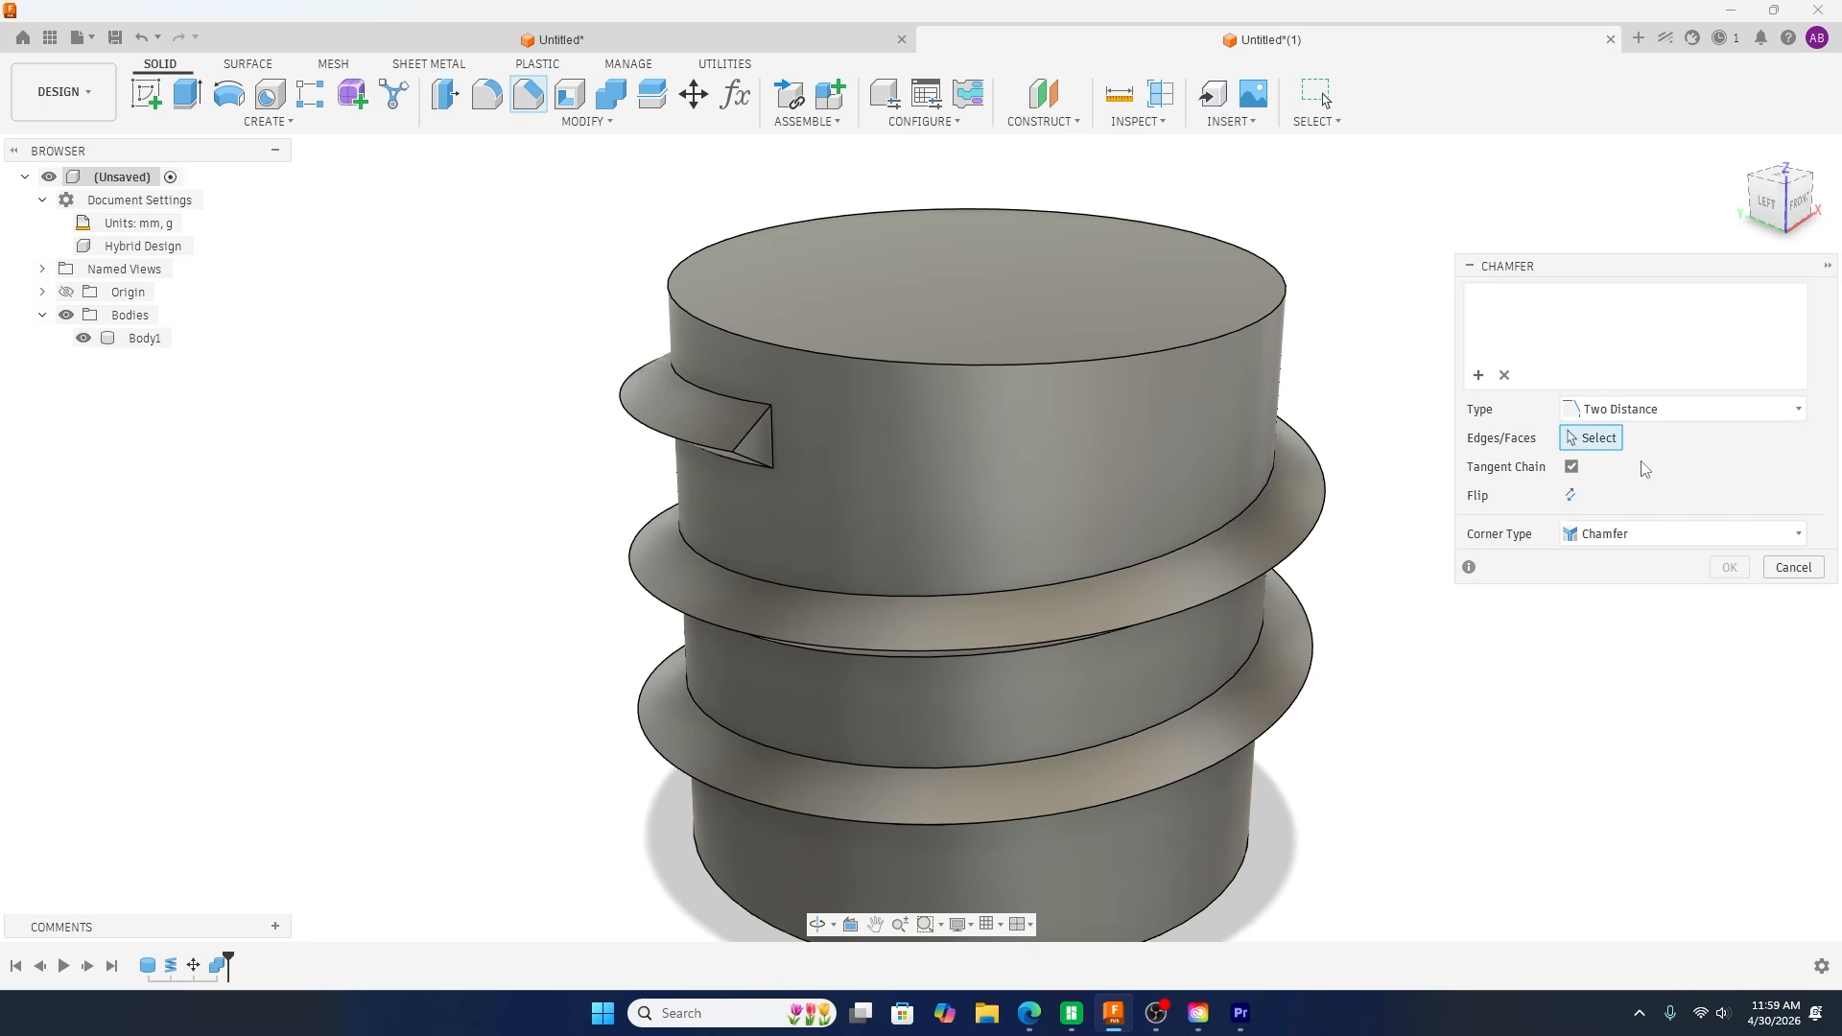
pyautogui.click(773, 434)
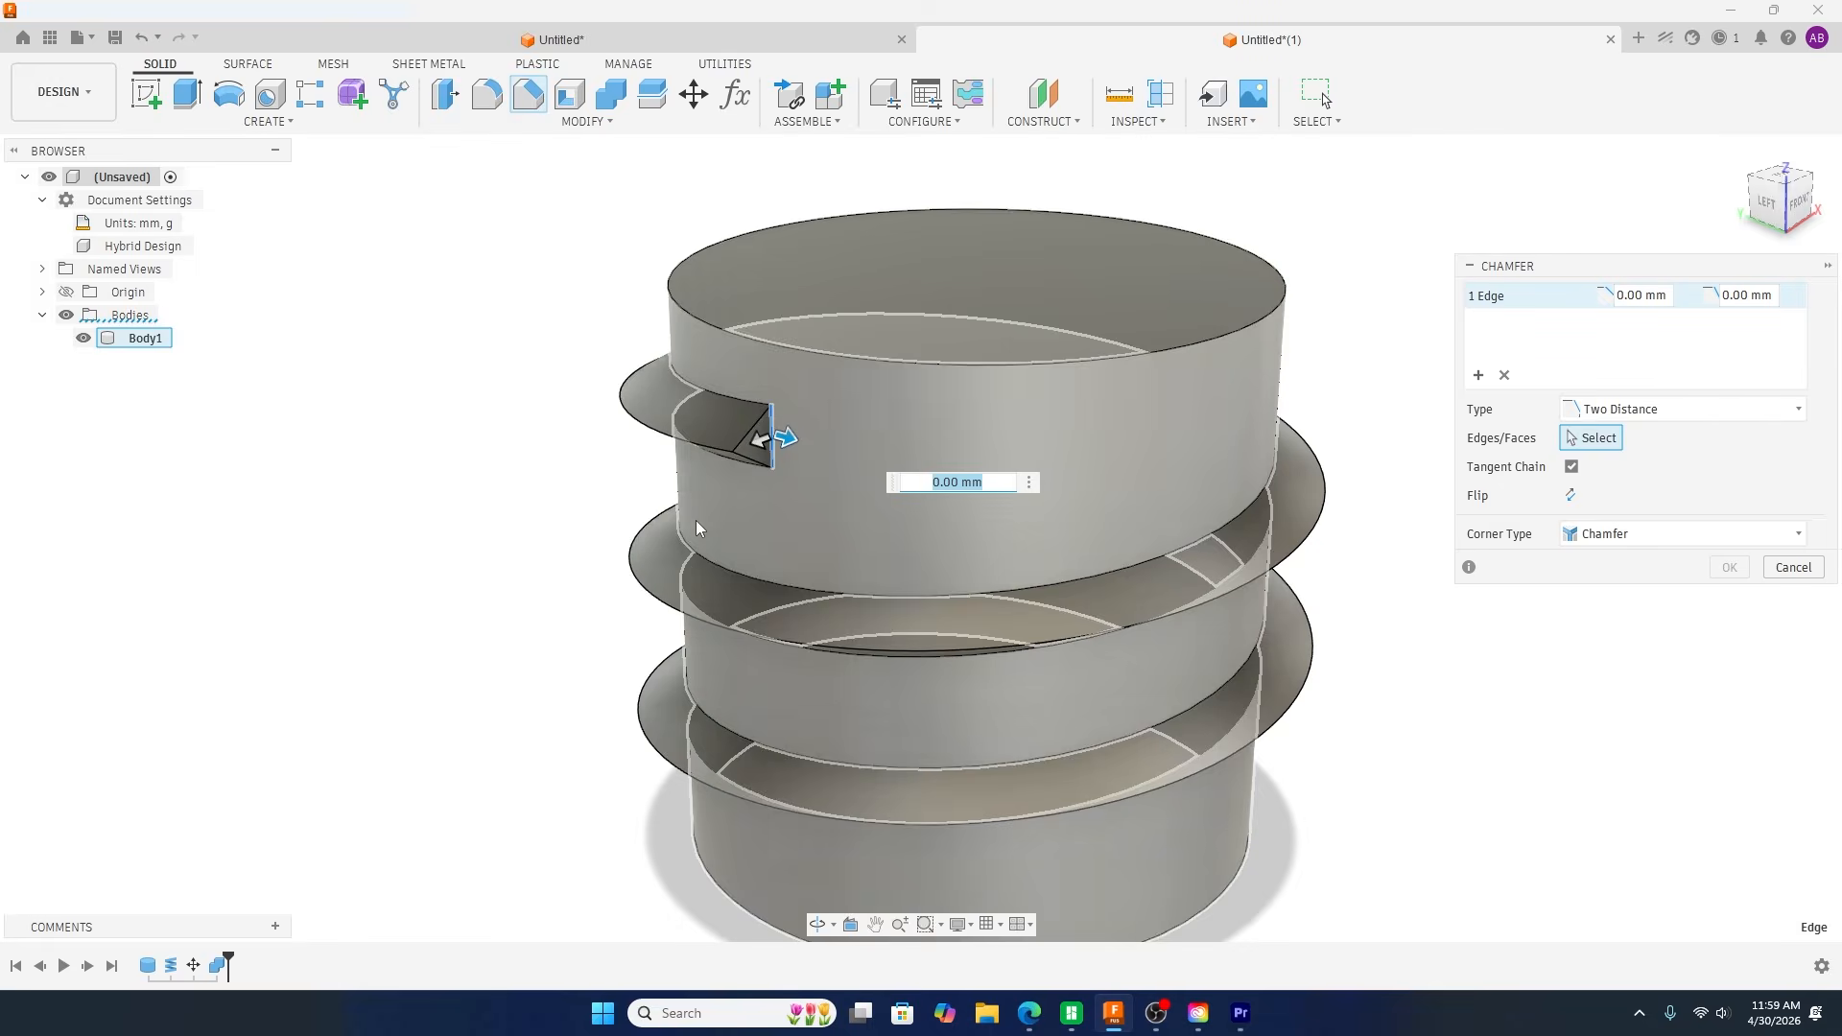
# Step: Set the second chamfer distance to 5.99 mm, extend the first one far along the cylinder wall, and create the taper
pyautogui.scroll(1, 700, 523)
pyautogui.scroll(2, 702, 523)
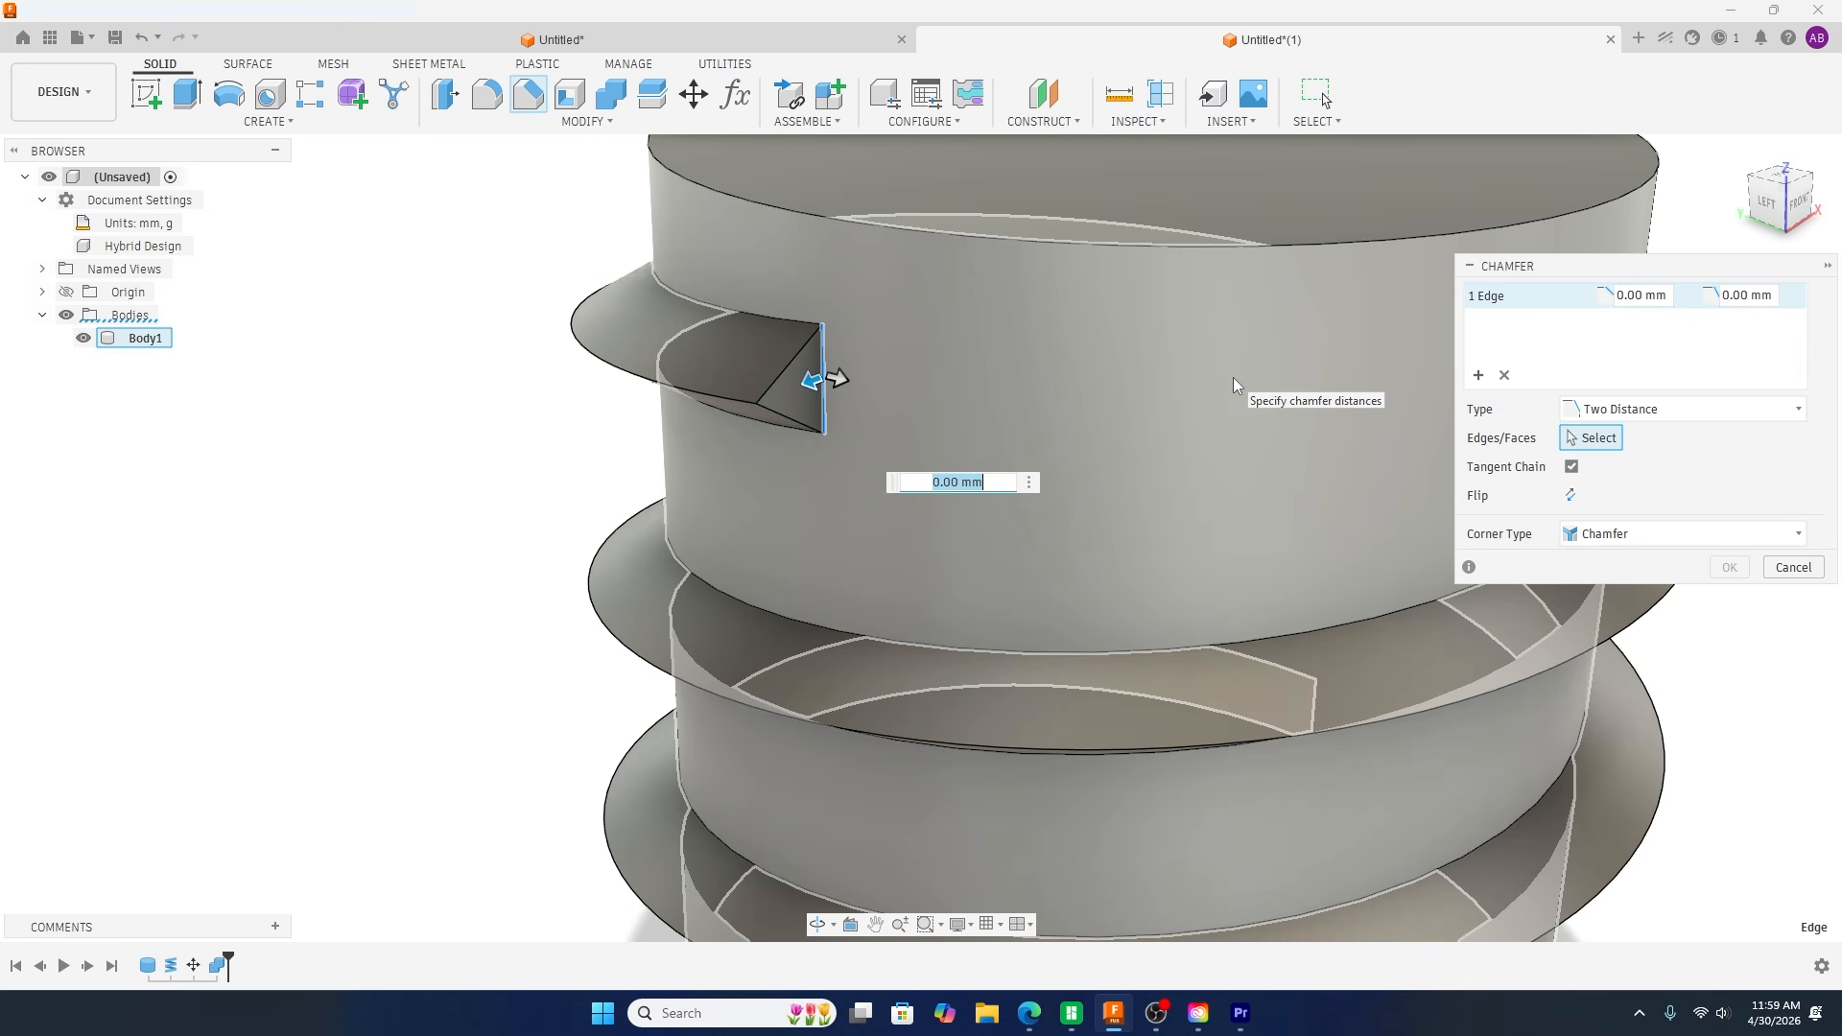
pyautogui.write('5.')
pyautogui.press('Tab')
pyautogui.write('5.99')
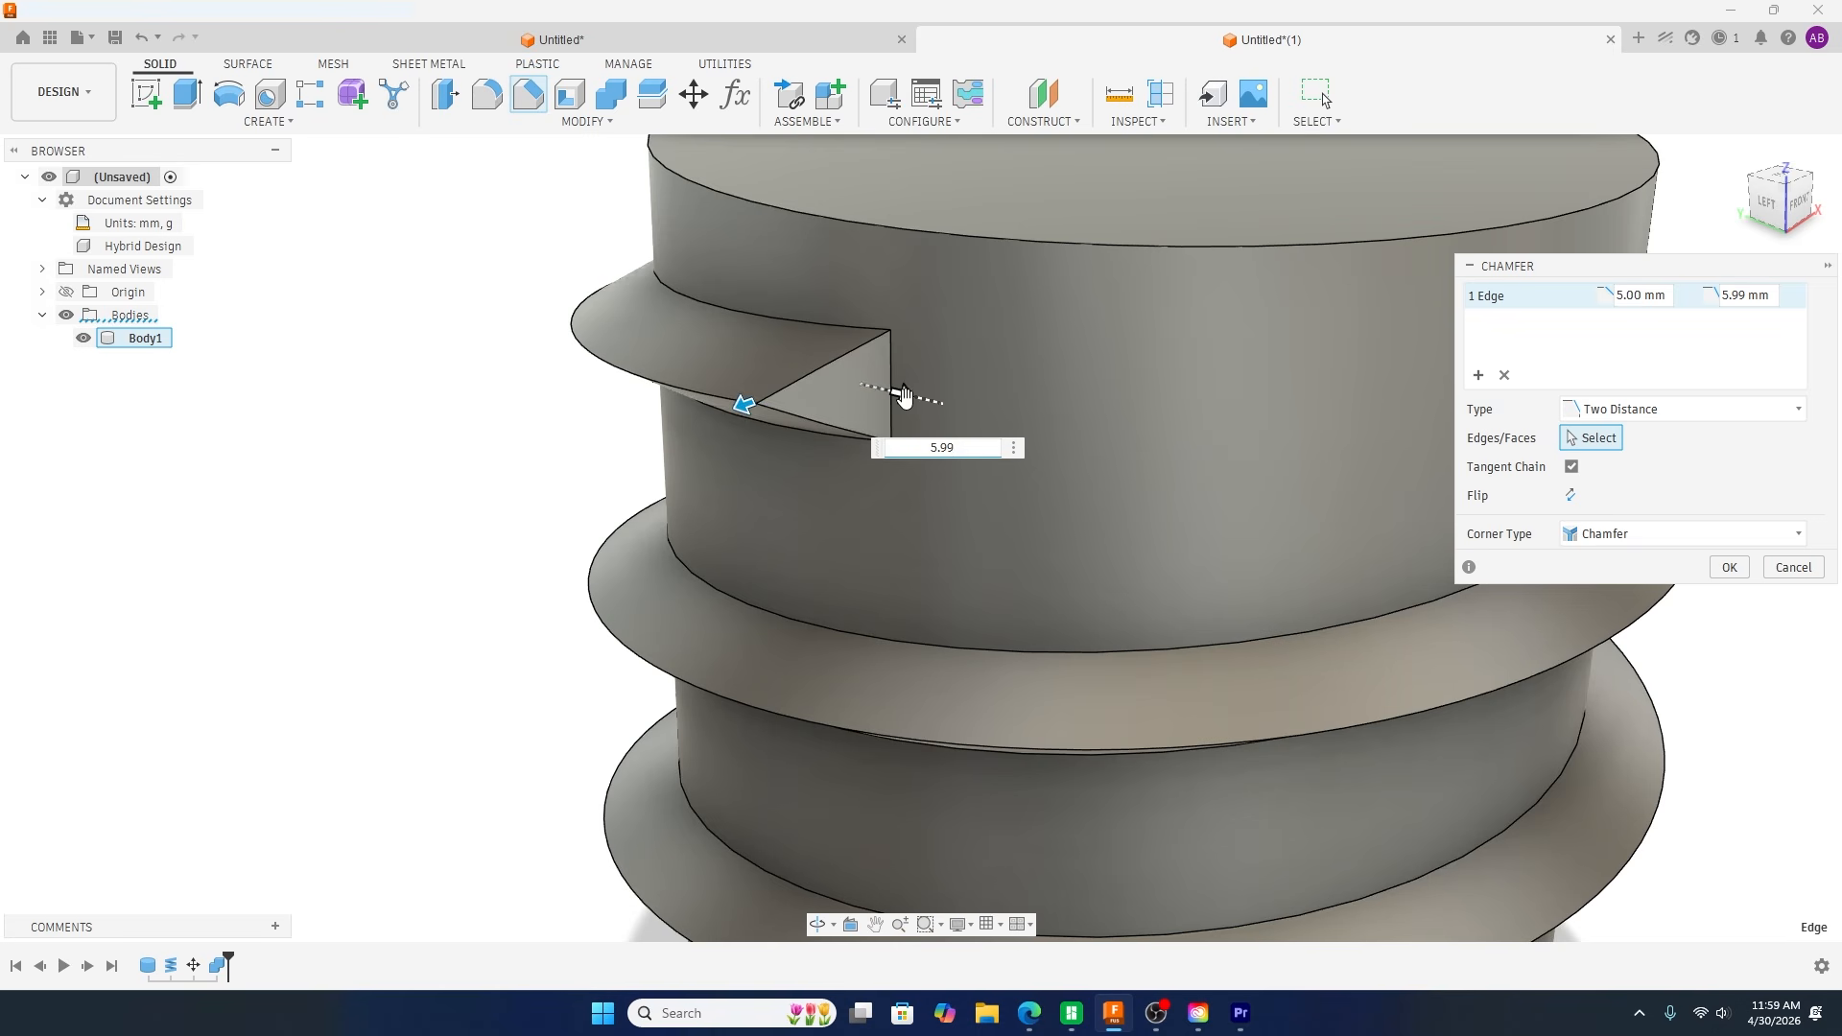
pyautogui.moveTo(904, 396); pyautogui.dragTo(1147, 407)
pyautogui.click(1727, 567)
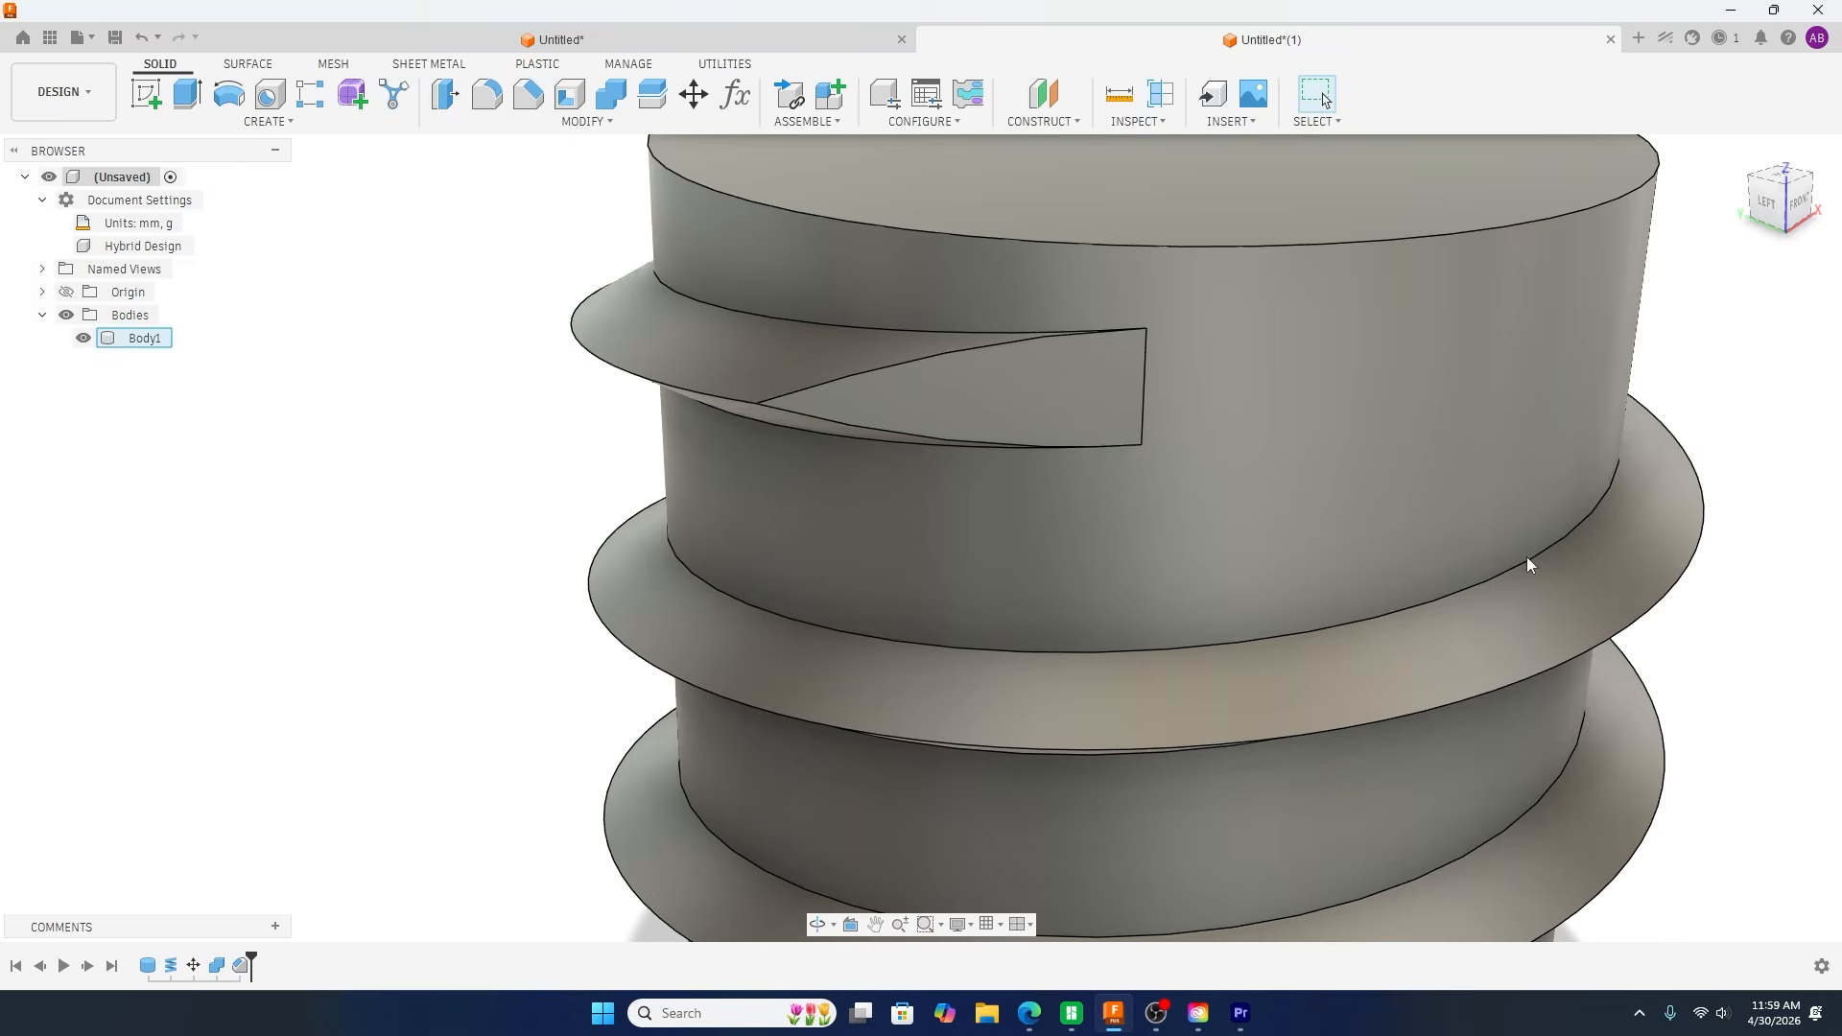
# Step: Examine the tapered upper end of the thread and trace the helical edges along its root and crest
pyautogui.scroll(-5, 764, 412)
pyautogui.keyDown('shift'); pyautogui.moveTo(535, 544); pyautogui.dragTo(789, 442, button='middle'); pyautogui.keyUp('shift')
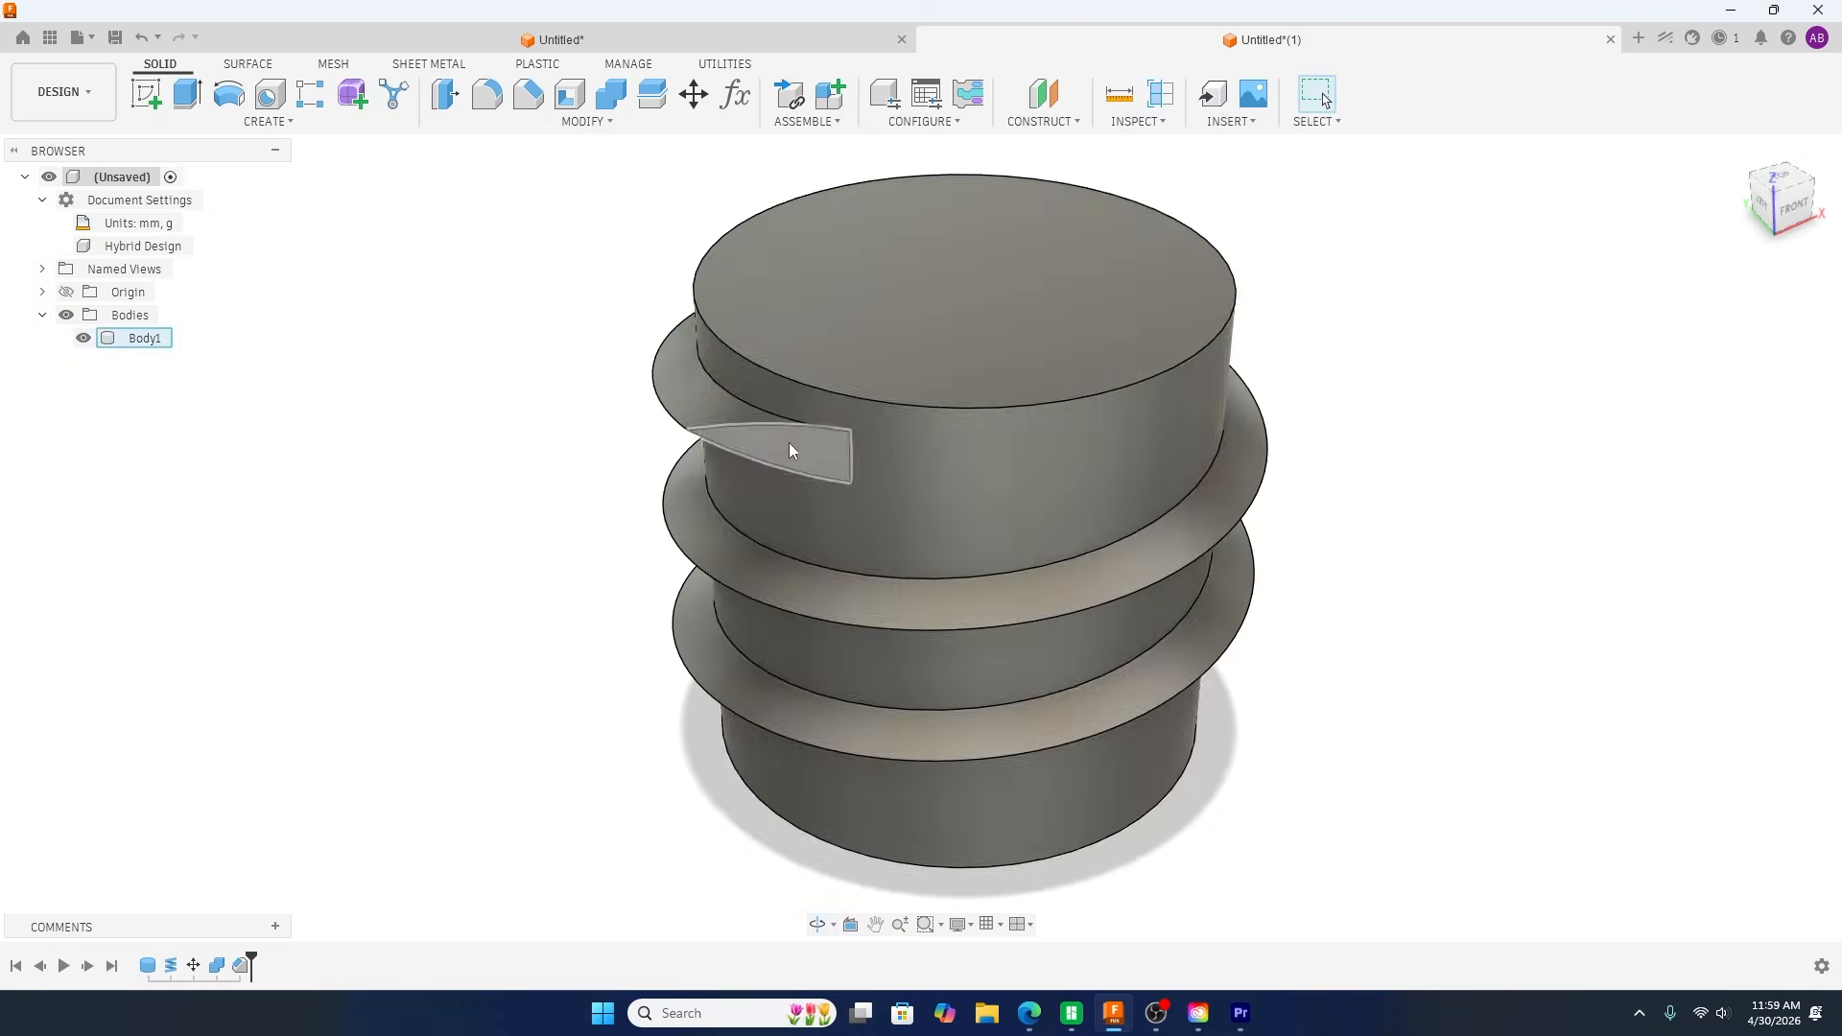
pyautogui.keyDown('shift'); pyautogui.moveTo(597, 580); pyautogui.dragTo(530, 695, button='middle'); pyautogui.keyUp('shift')
pyautogui.click(775, 365)
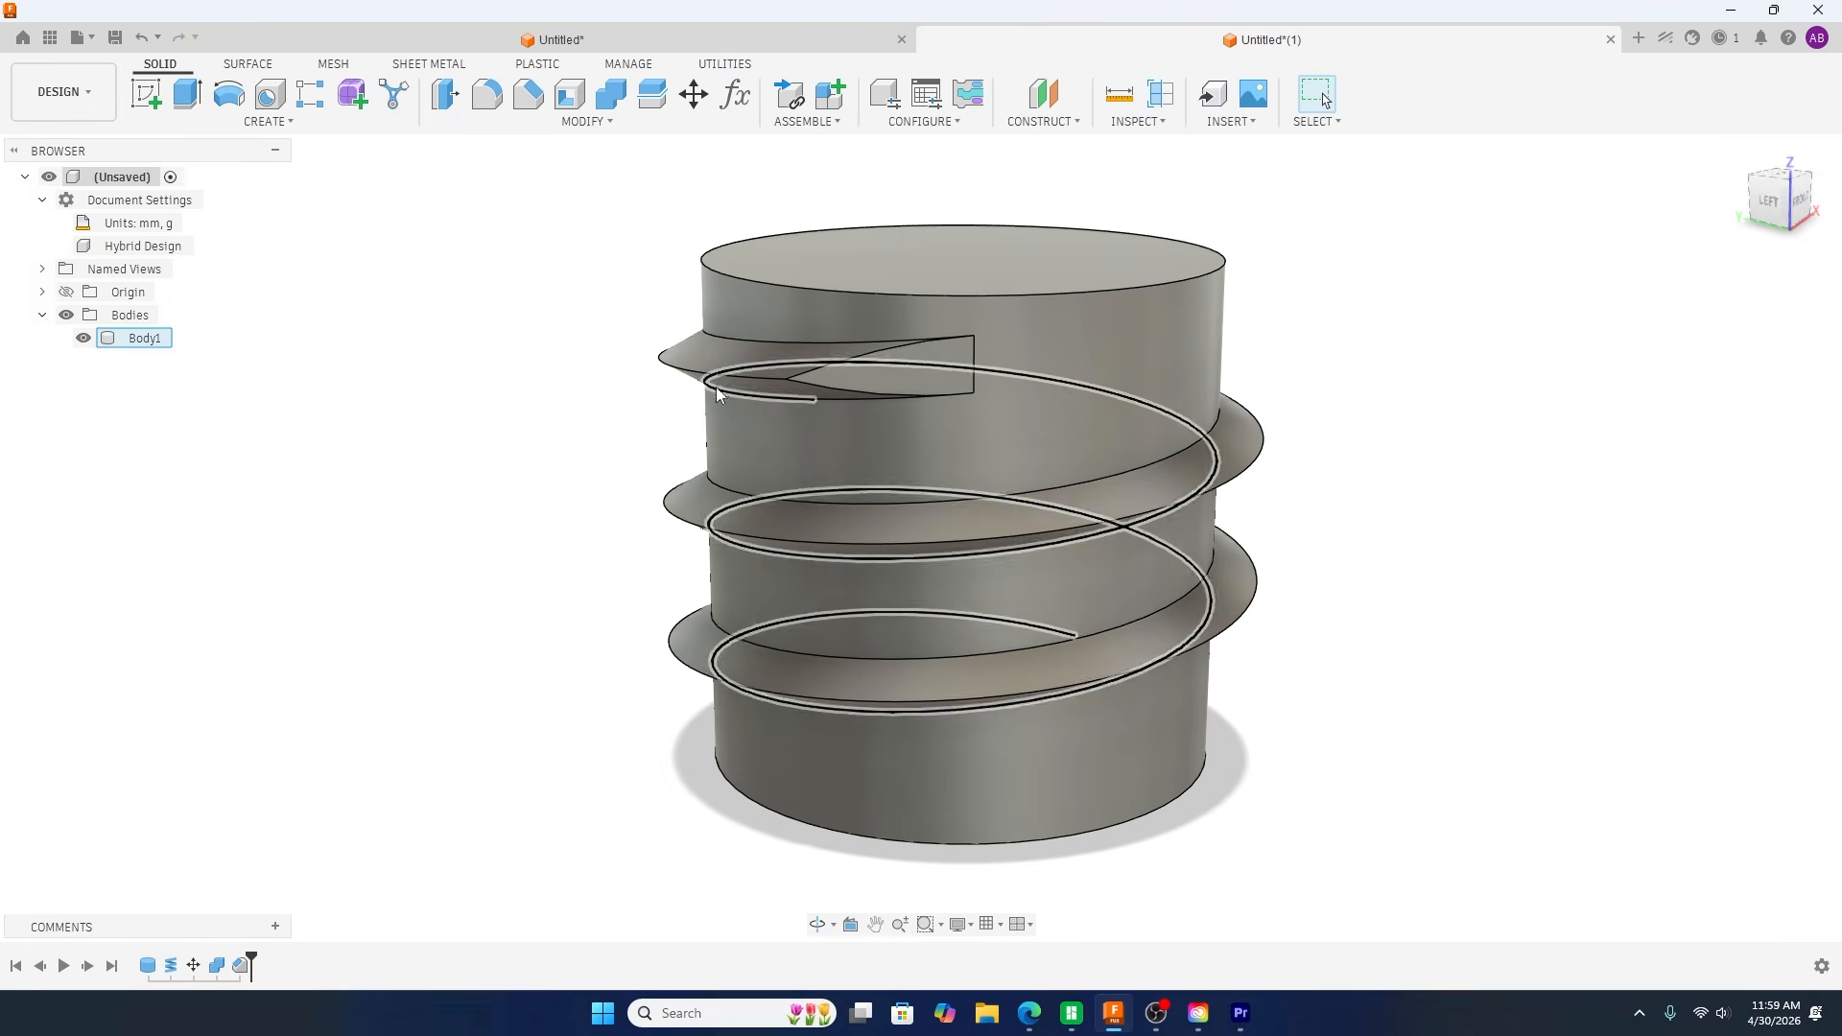
pyautogui.click(659, 531)
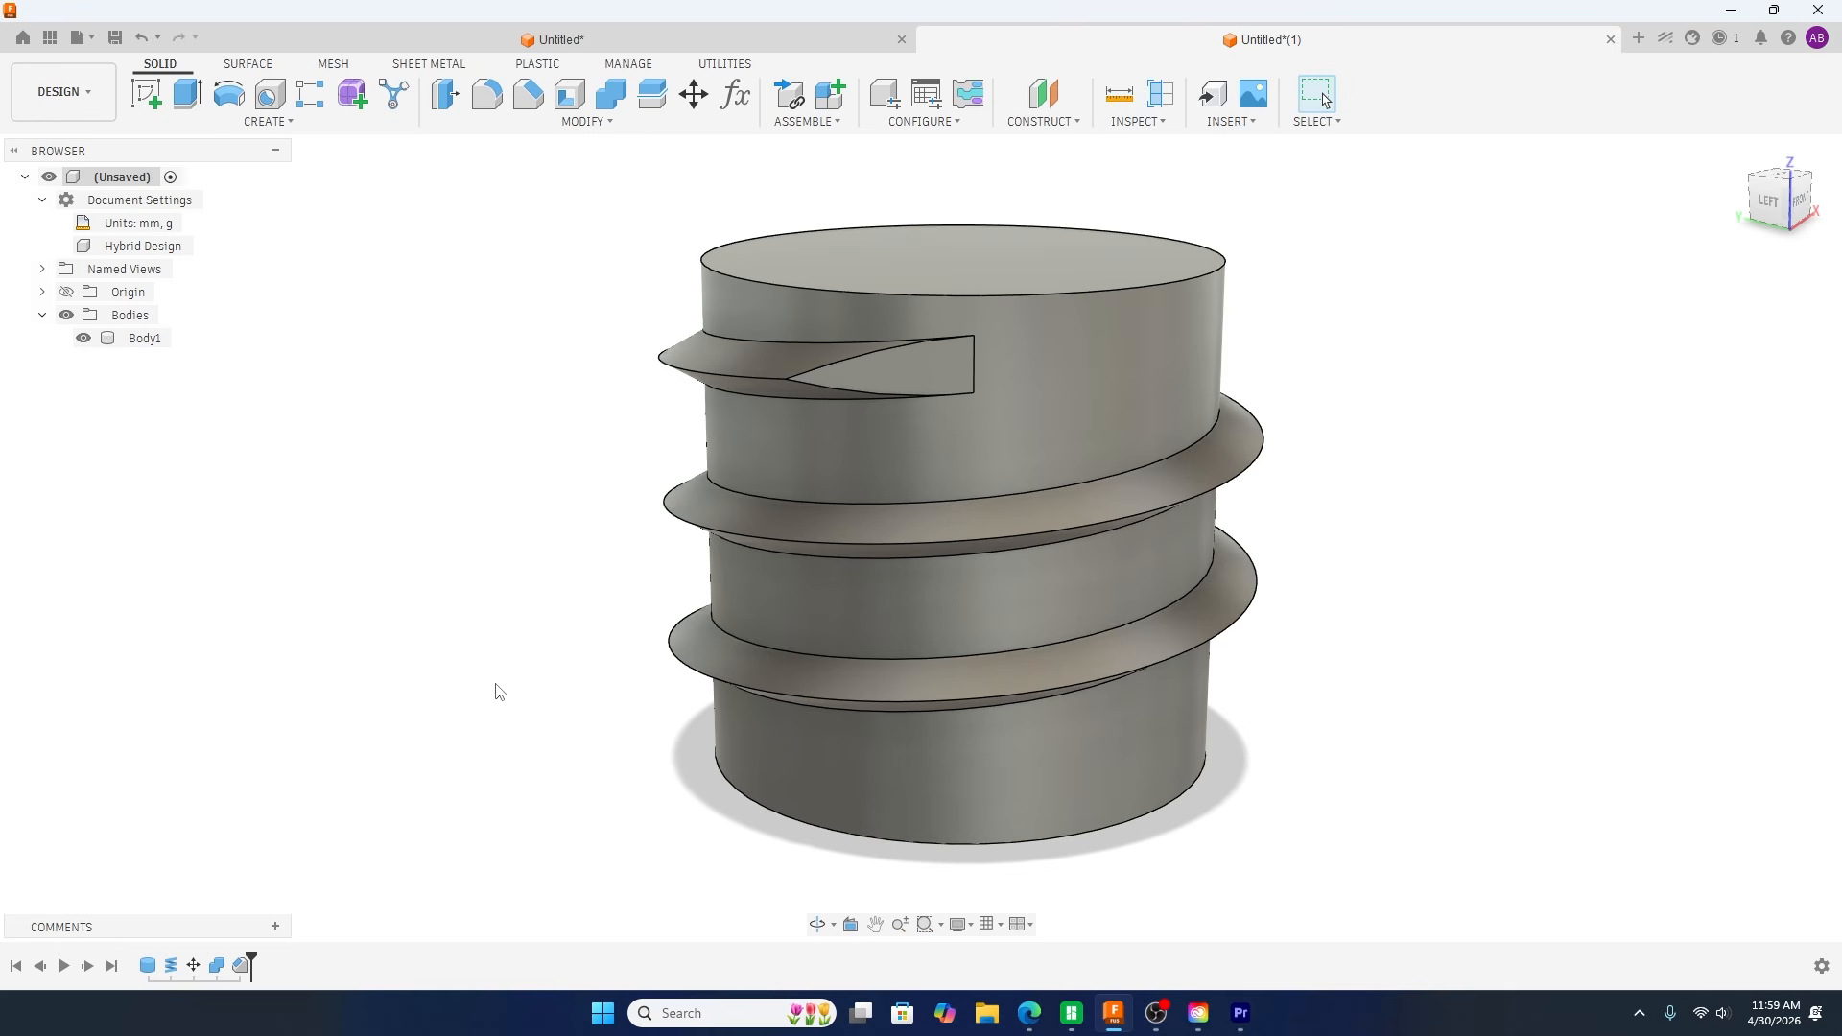
pyautogui.keyDown('shift'); pyautogui.moveTo(518, 724); pyautogui.dragTo(519, 704, button='middle'); pyautogui.keyUp('shift')
pyautogui.click(983, 480)
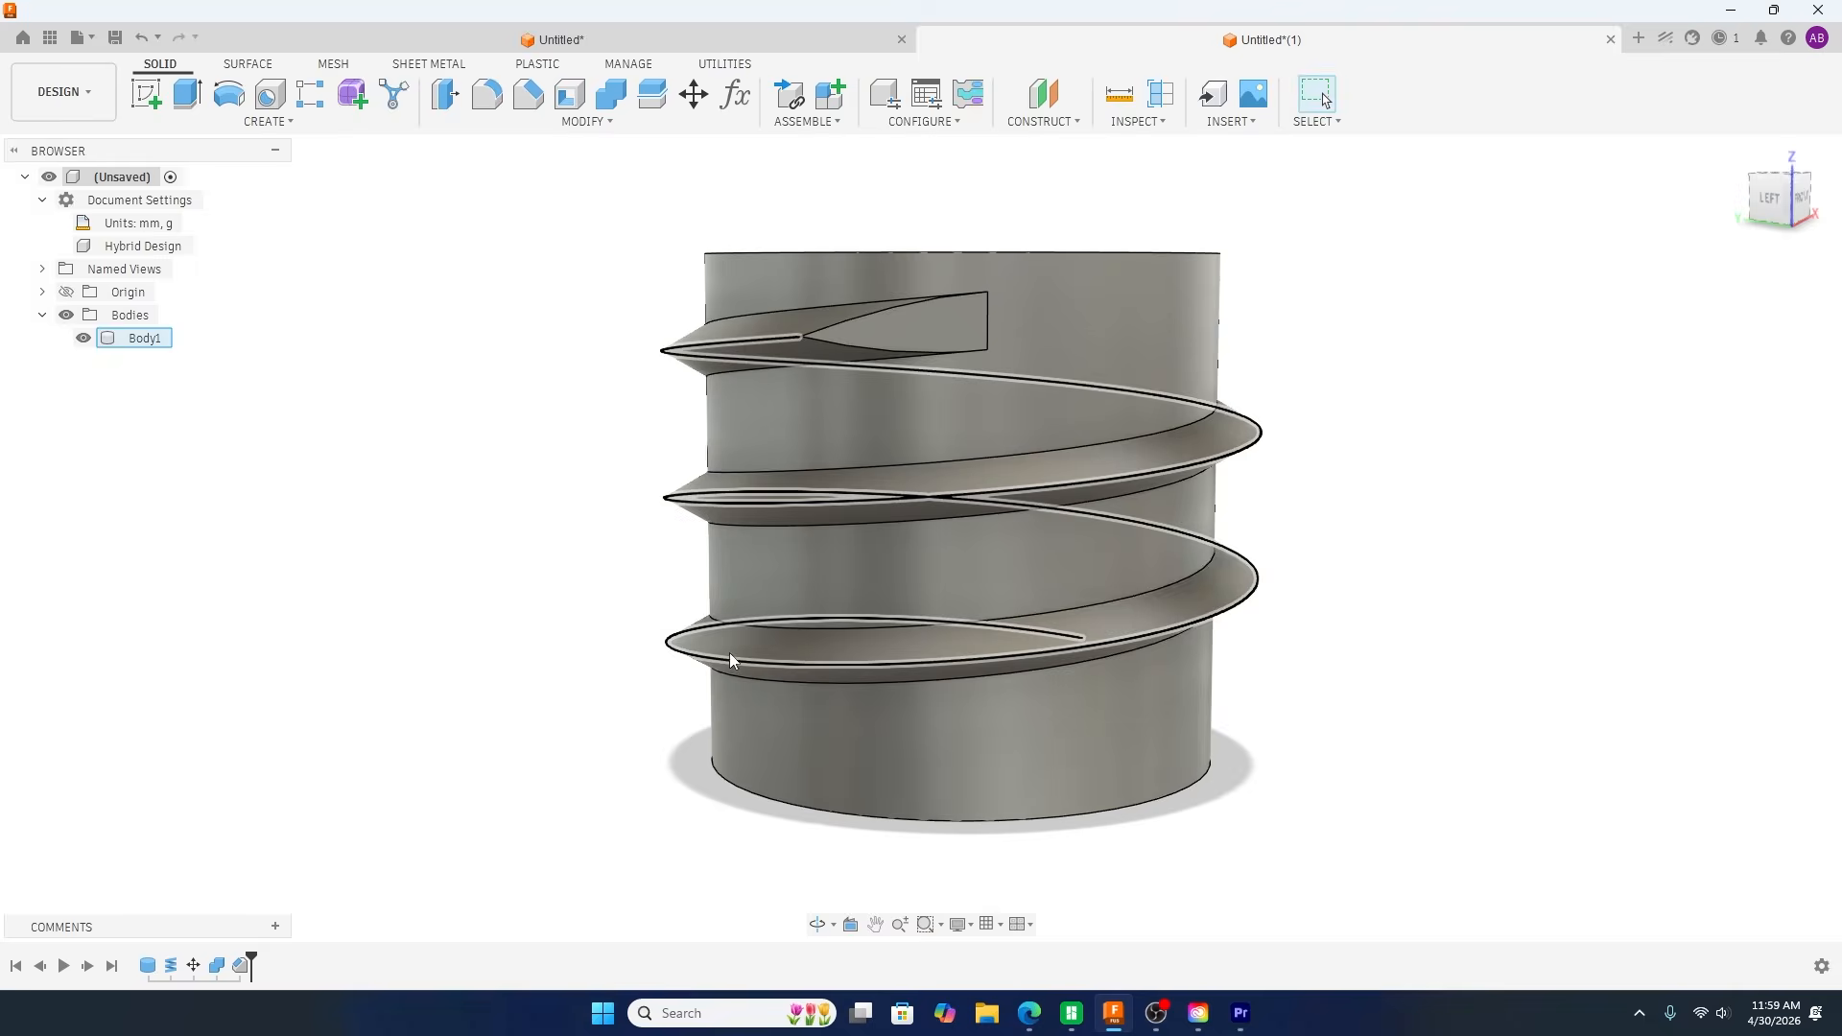
pyautogui.click(439, 667)
pyautogui.press('capslock')
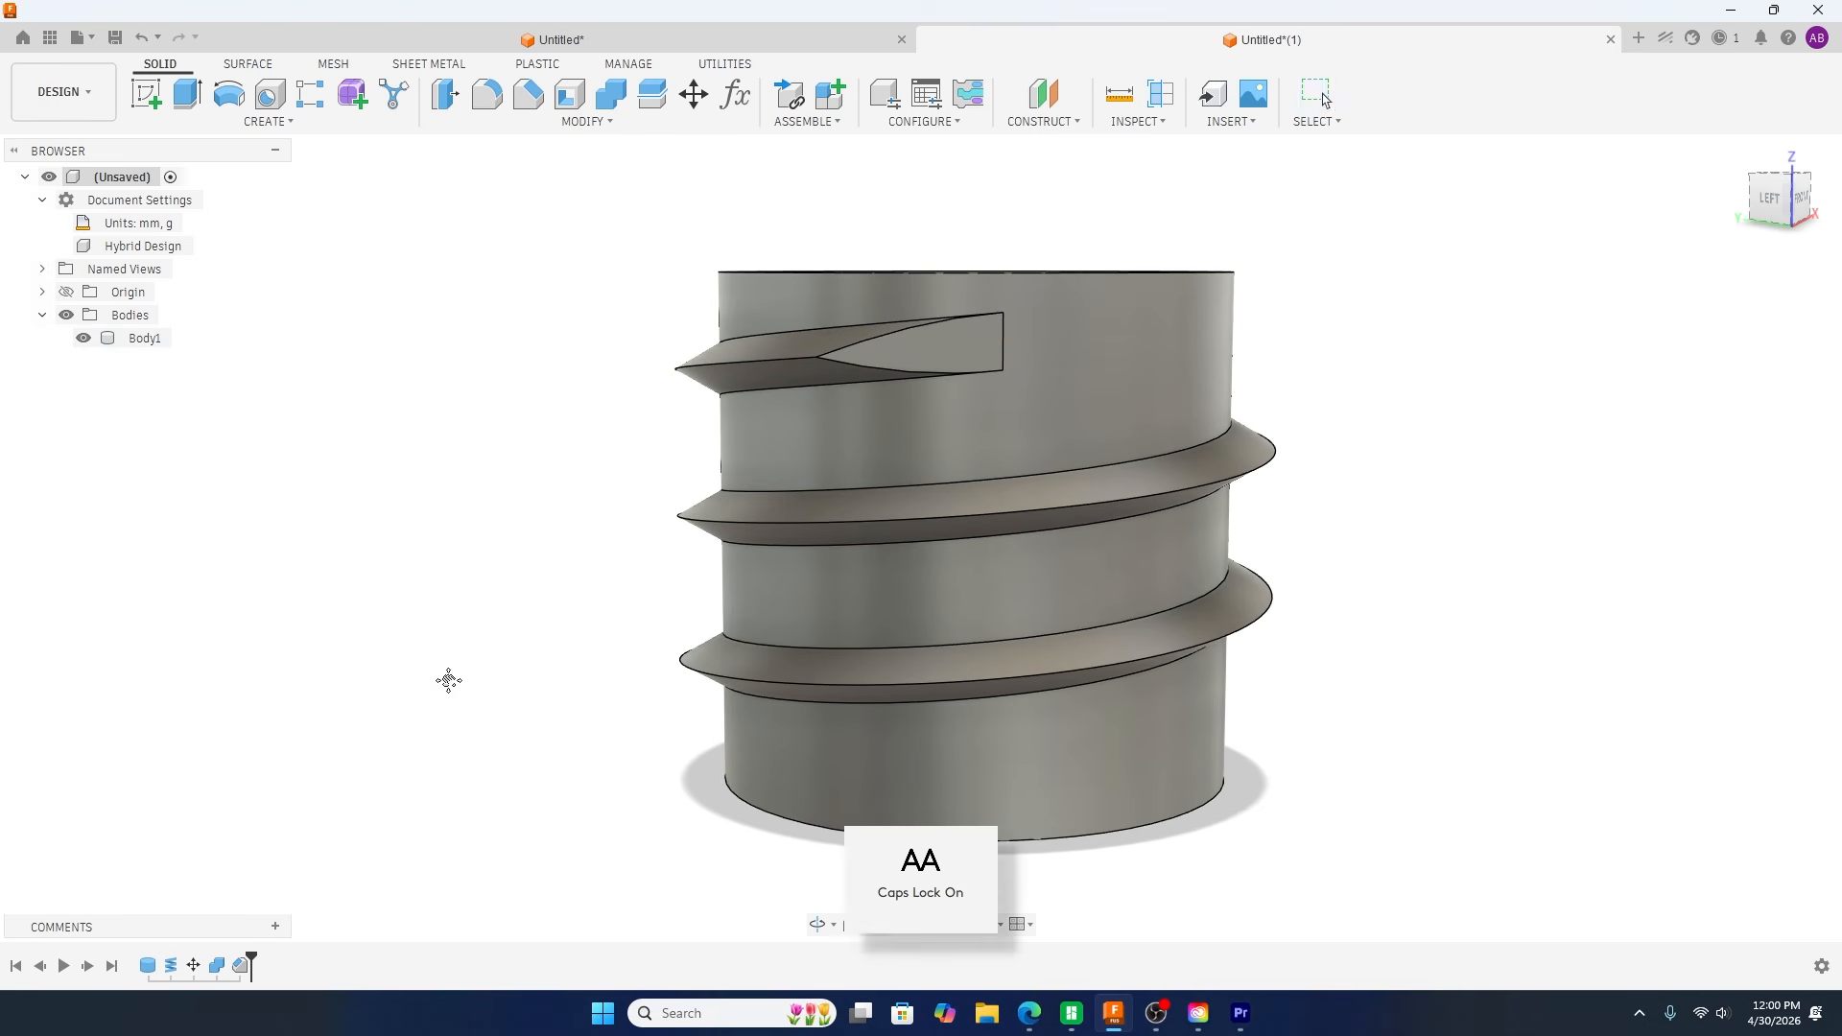
pyautogui.click(698, 374)
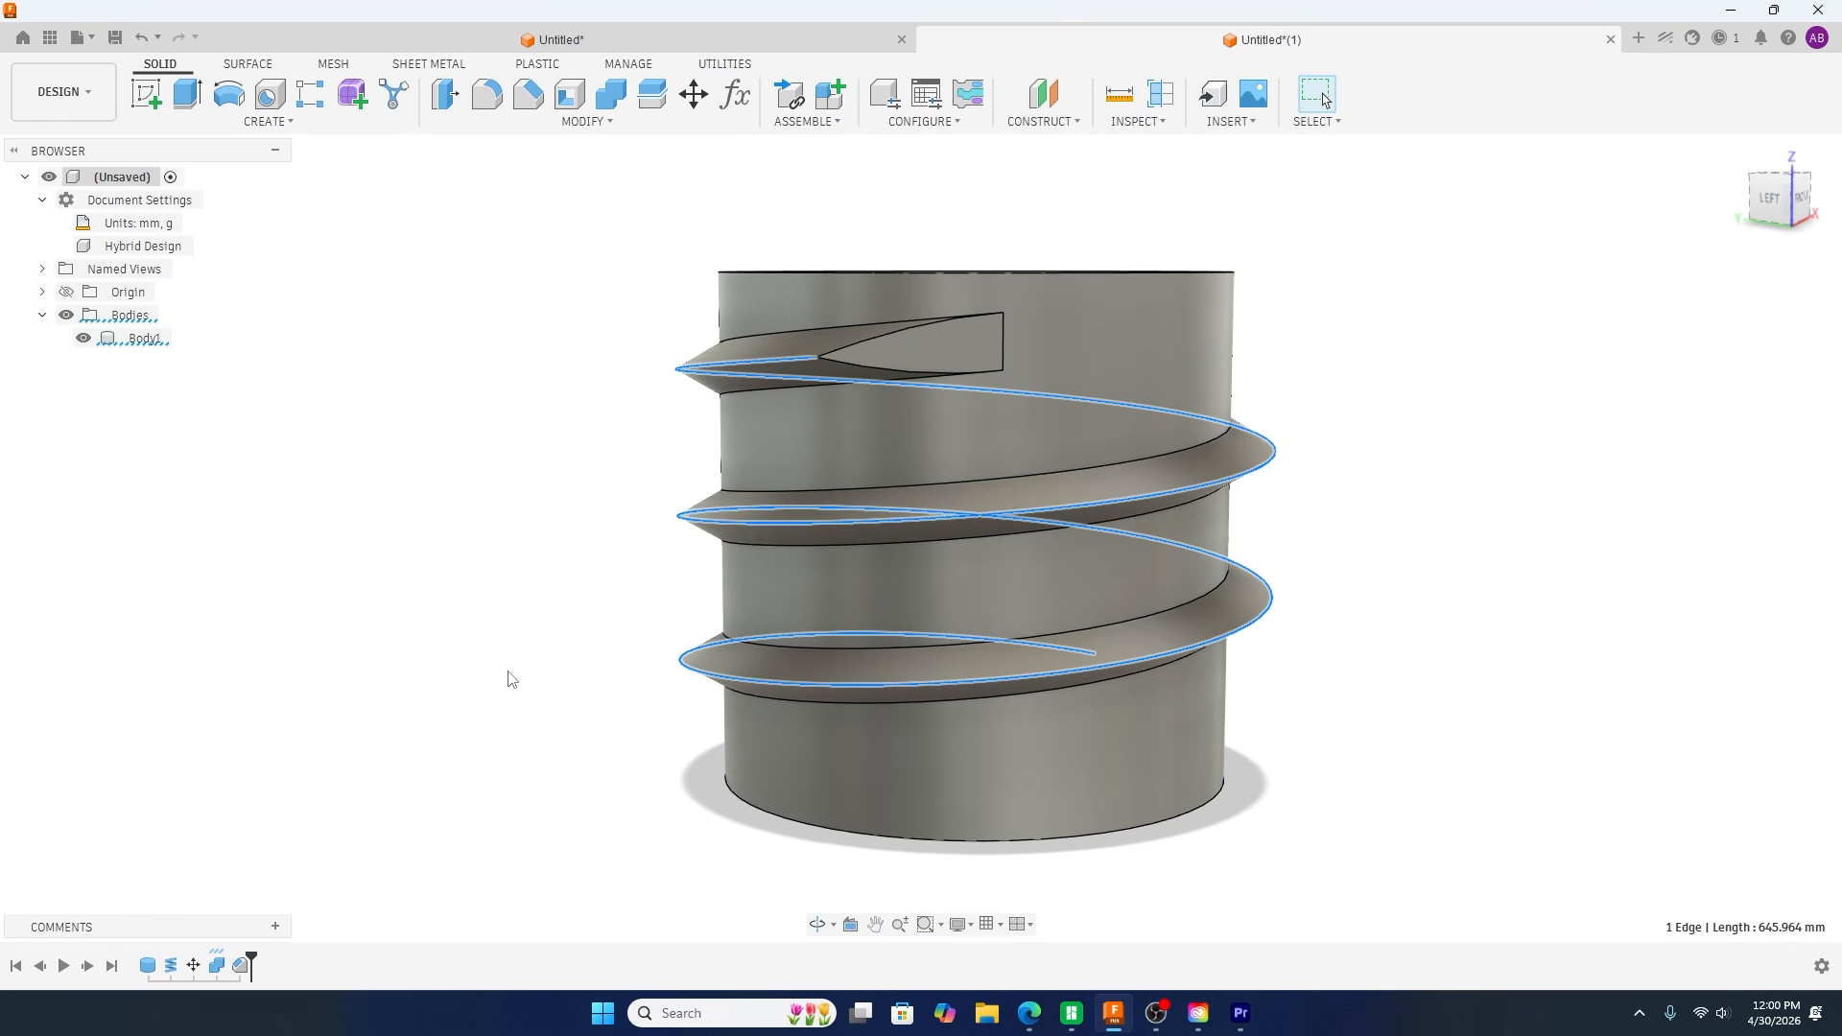
pyautogui.press('capslock')
pyautogui.click(566, 698)
# Step: Start a coil on the cylinder's top face with a 70 mm diameter and set its section size to 6 mm
pyautogui.keyDown('shift'); pyautogui.moveTo(513, 722); pyautogui.dragTo(867, 733, button='middle'); pyautogui.keyUp('shift')
pyautogui.moveTo(646, 744); pyautogui.dragTo(633, 669, button='middle')
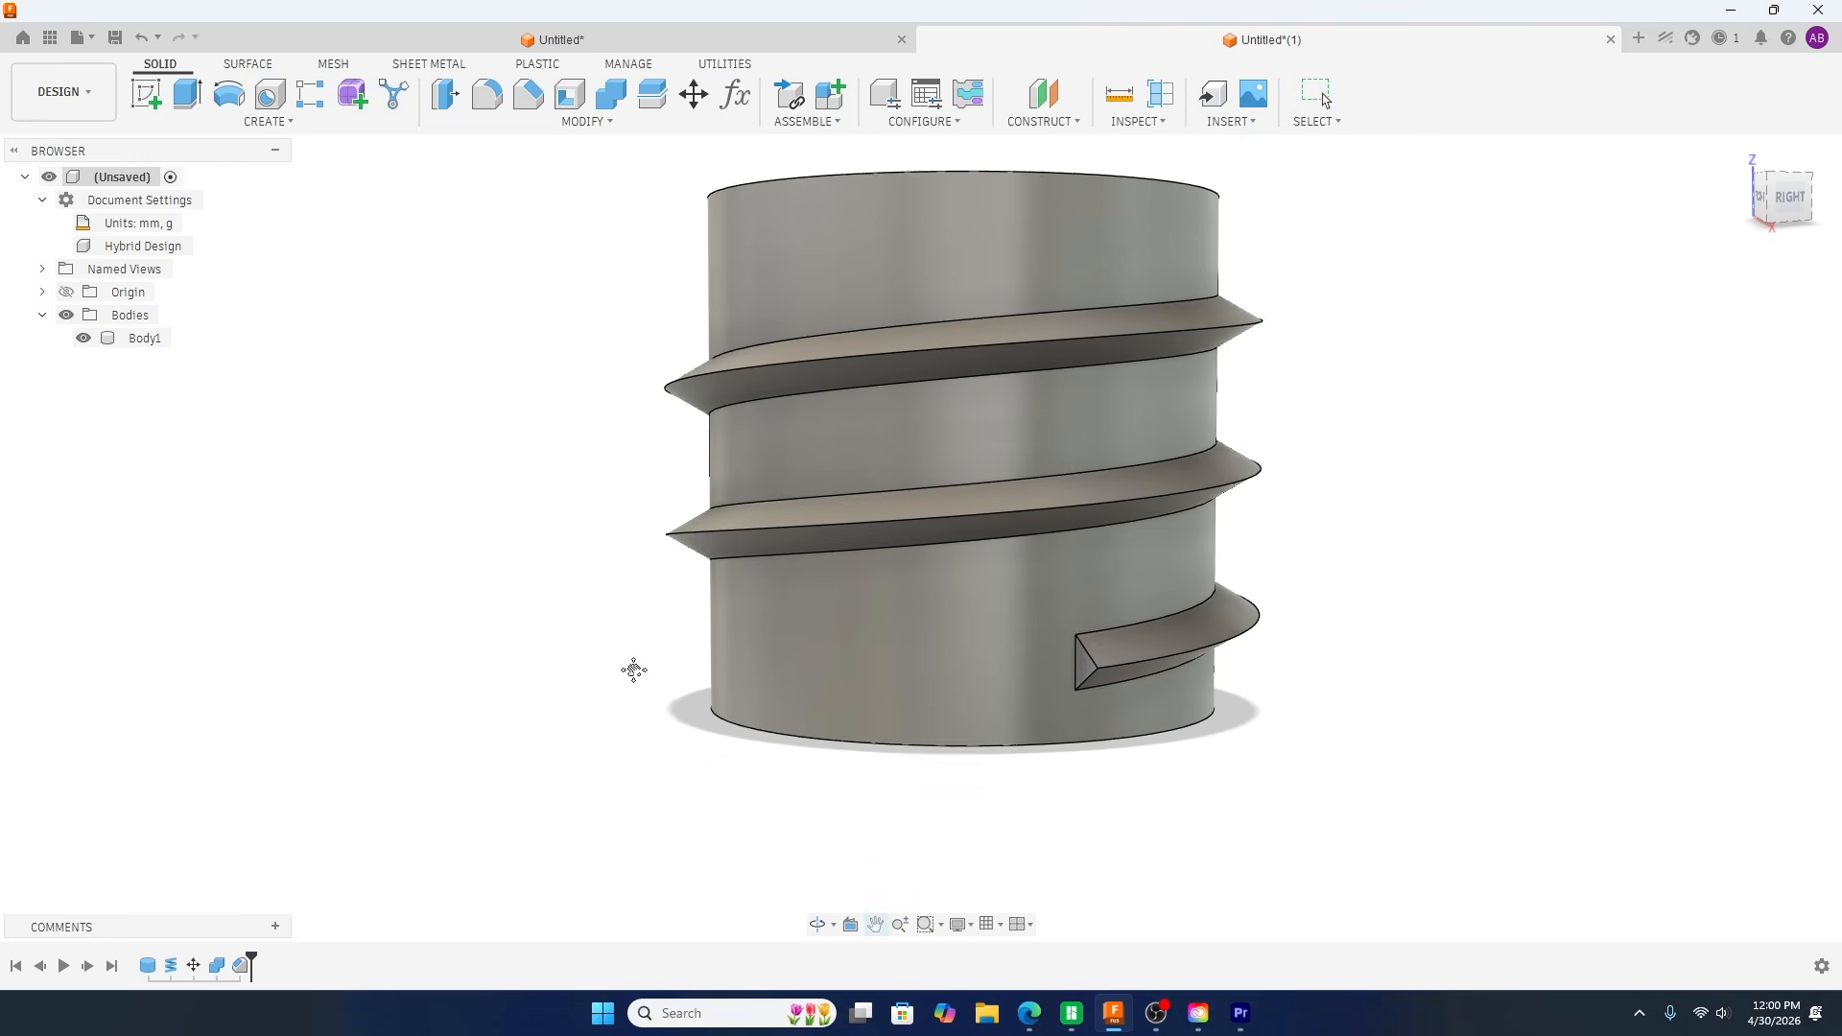
pyautogui.keyDown('shift'); pyautogui.moveTo(642, 799); pyautogui.dragTo(661, 804, button='middle'); pyautogui.keyUp('shift')
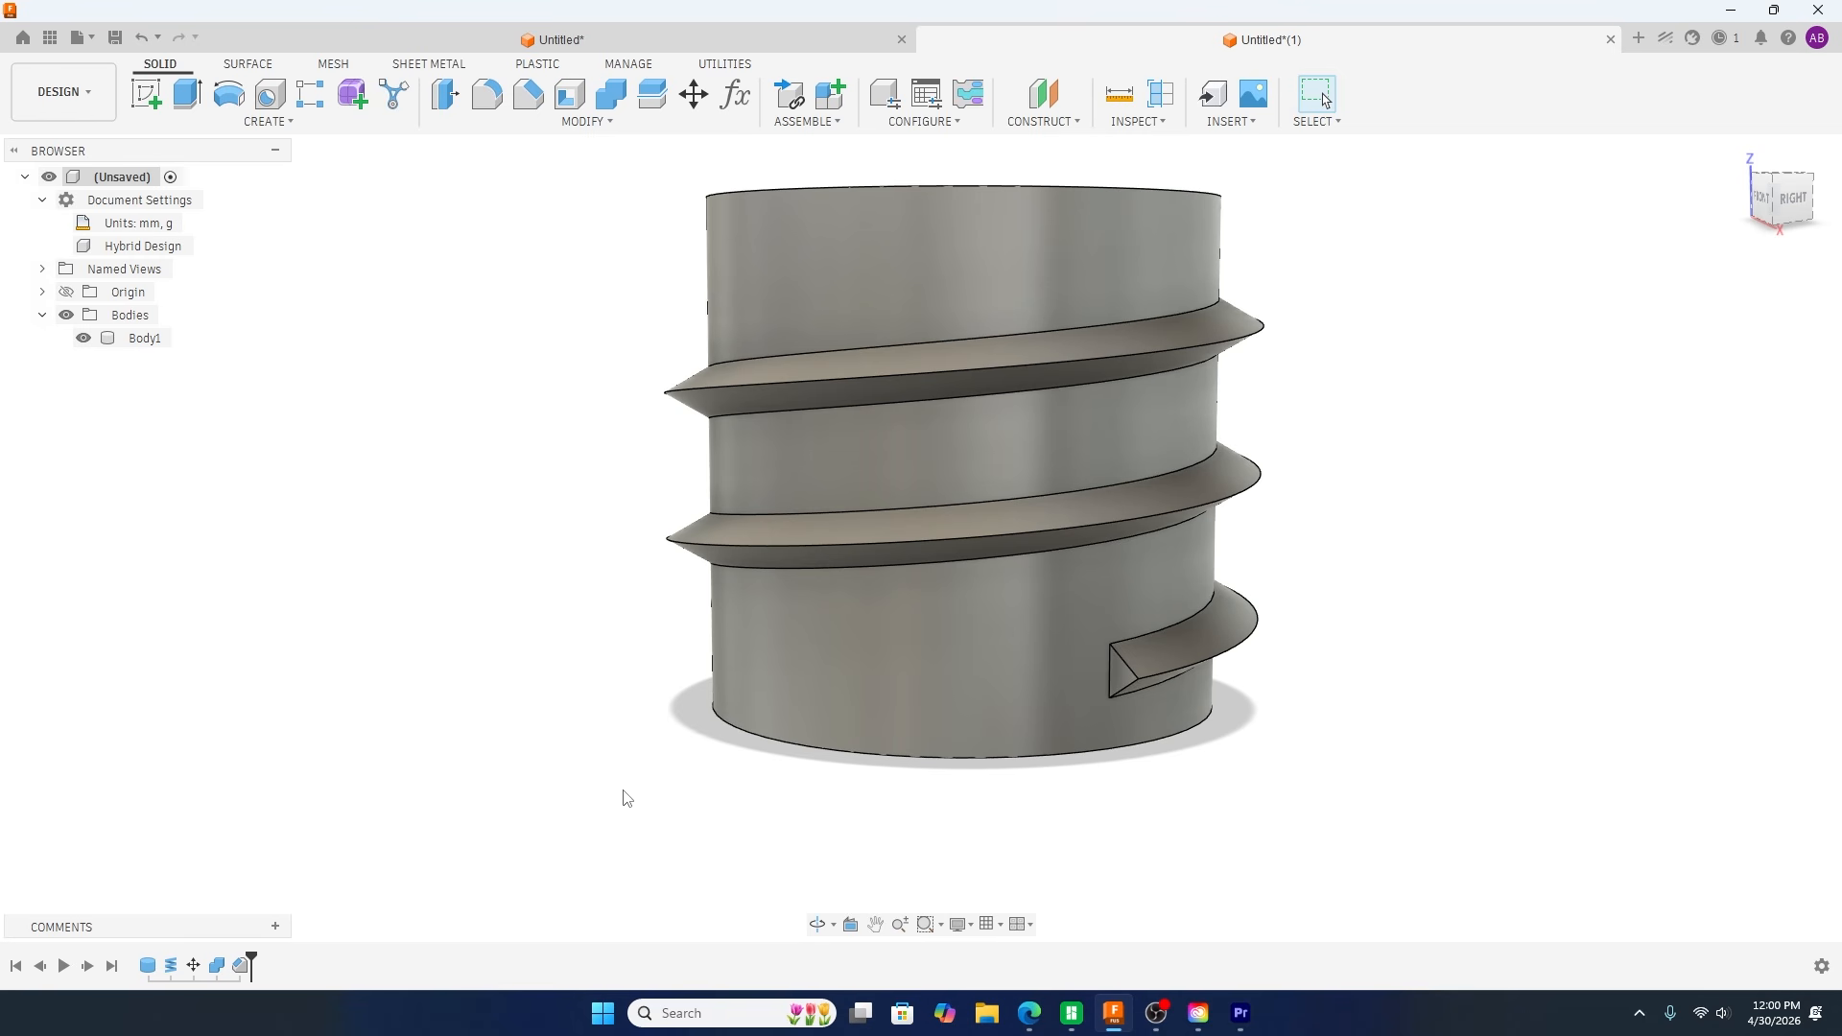
pyautogui.keyDown('shift'); pyautogui.moveTo(606, 787); pyautogui.dragTo(596, 864, button='middle'); pyautogui.keyUp('shift')
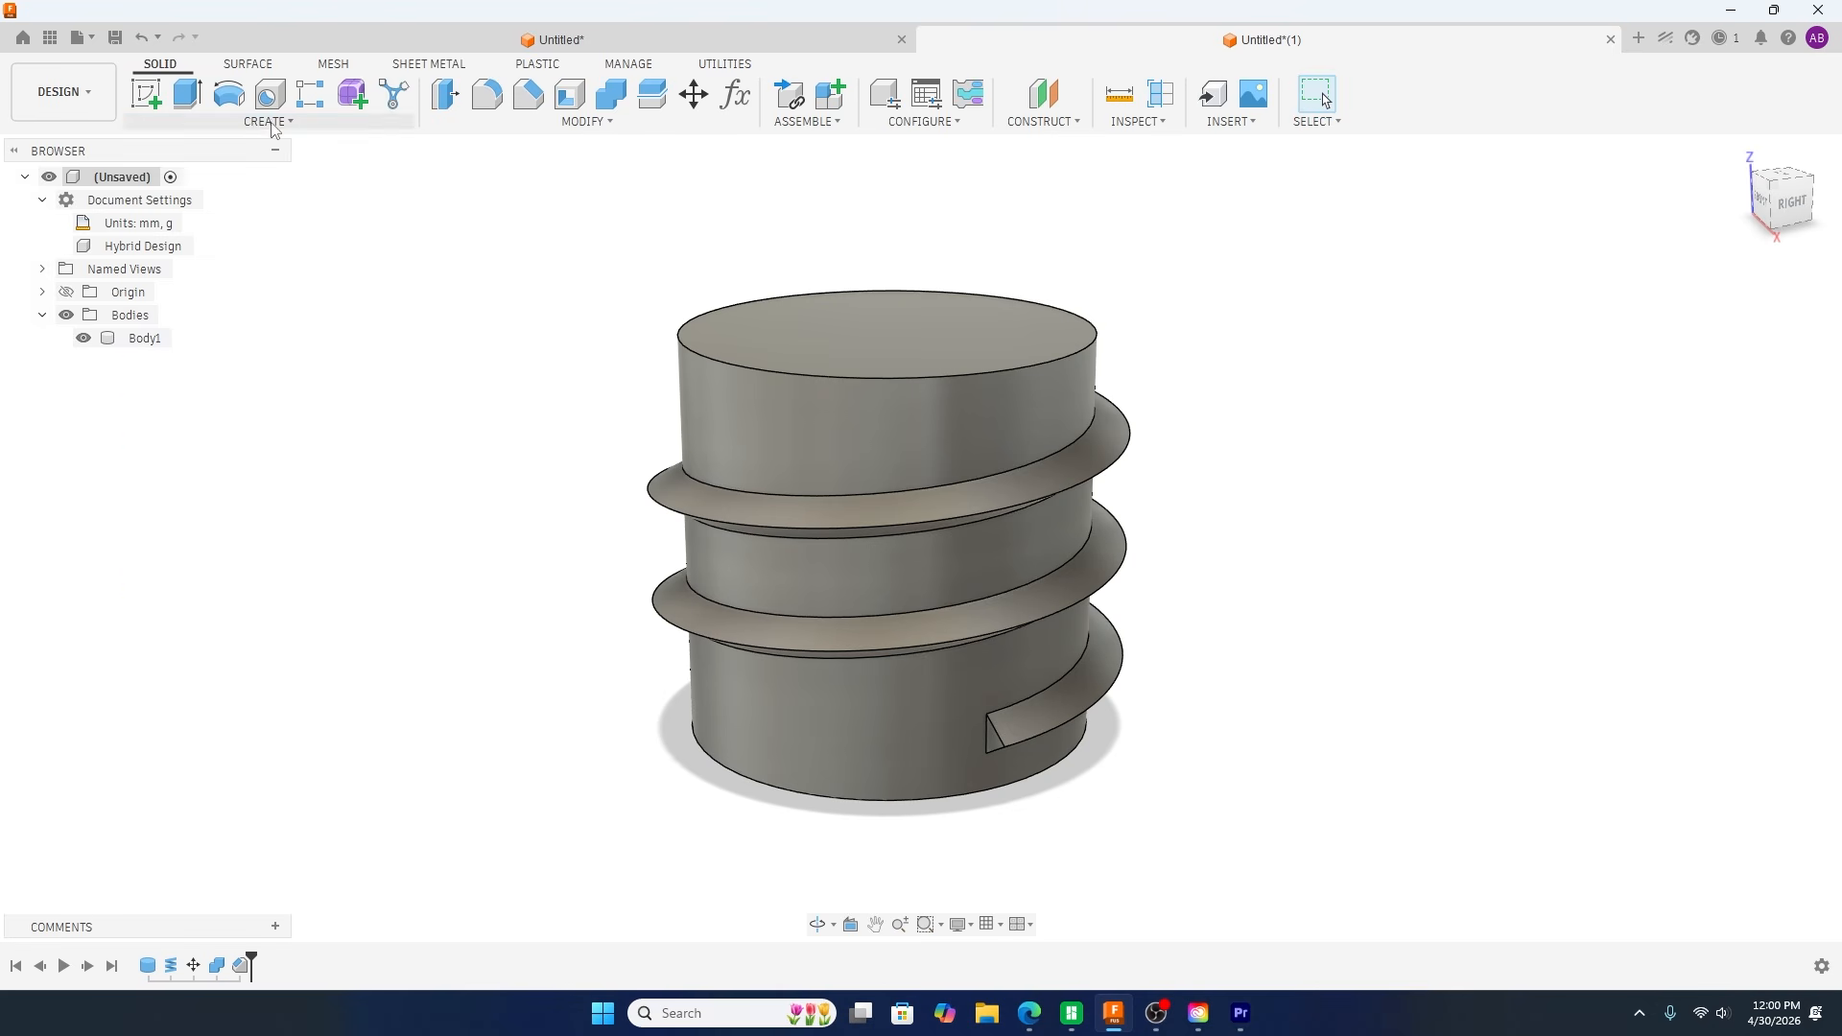
pyautogui.click(273, 122)
pyautogui.click(235, 491)
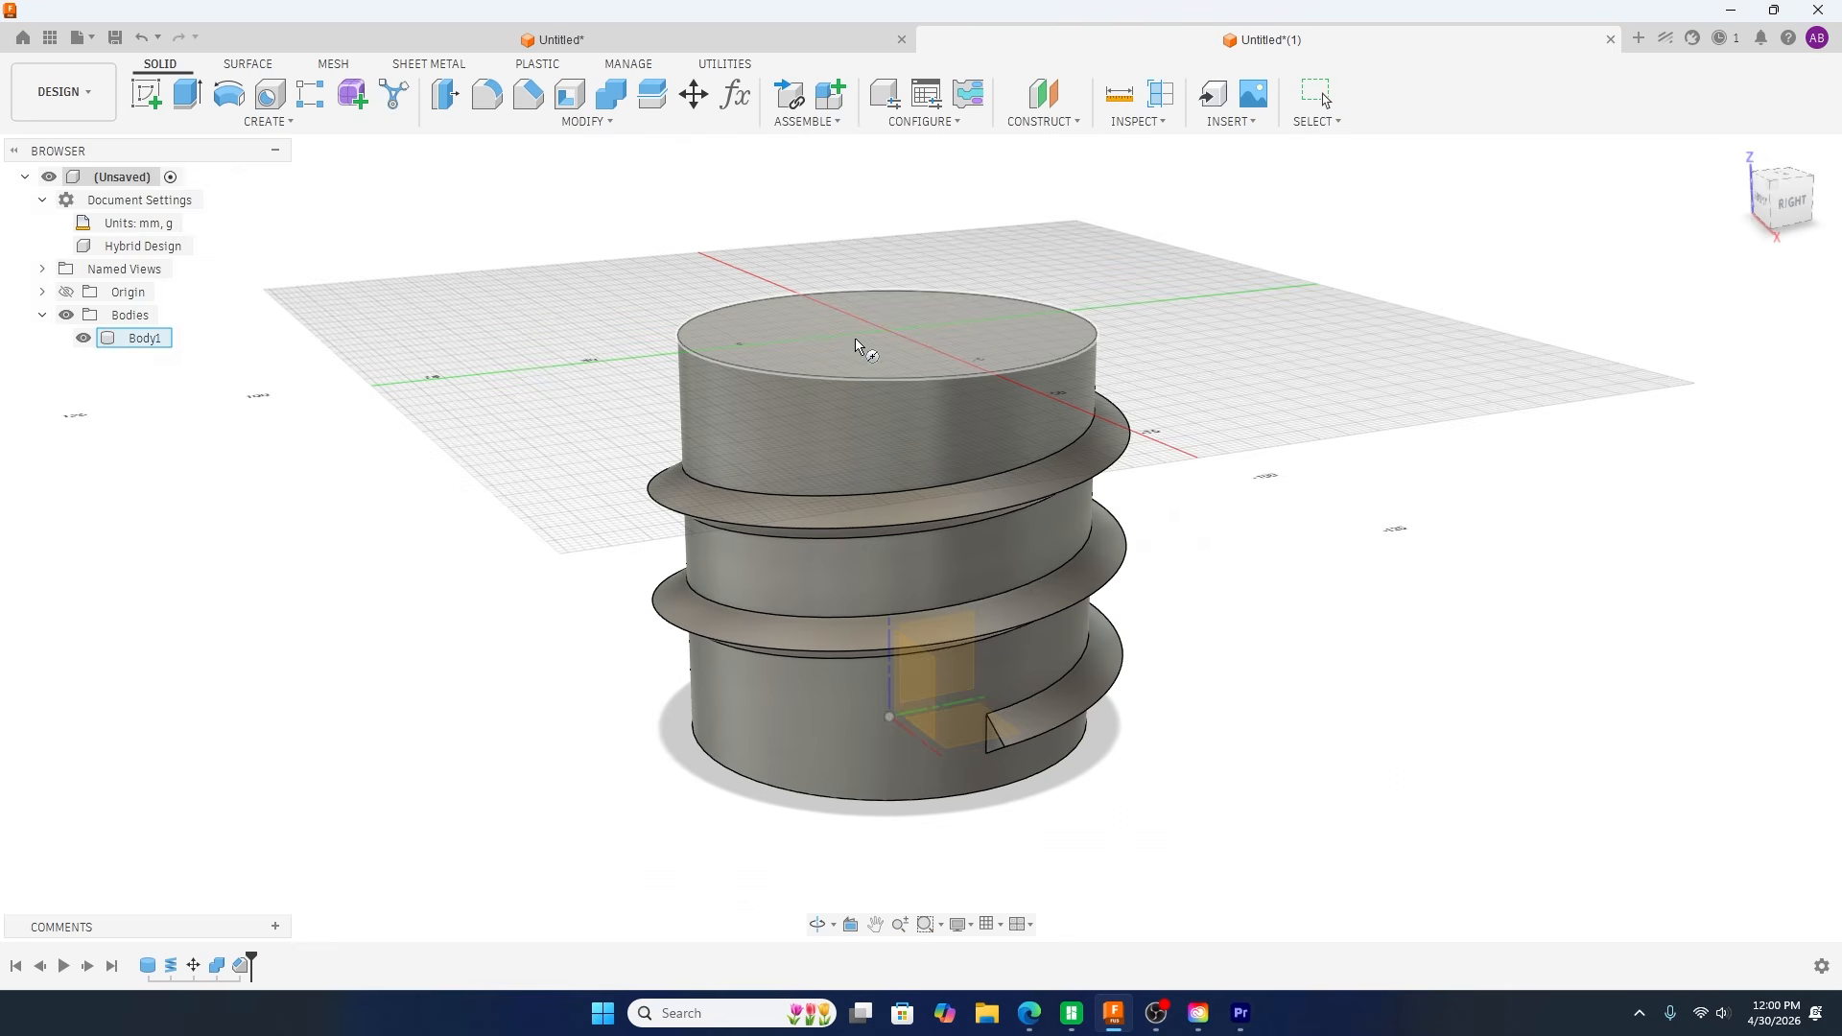
pyautogui.click(878, 328)
pyautogui.click(885, 327)
pyautogui.click(716, 353)
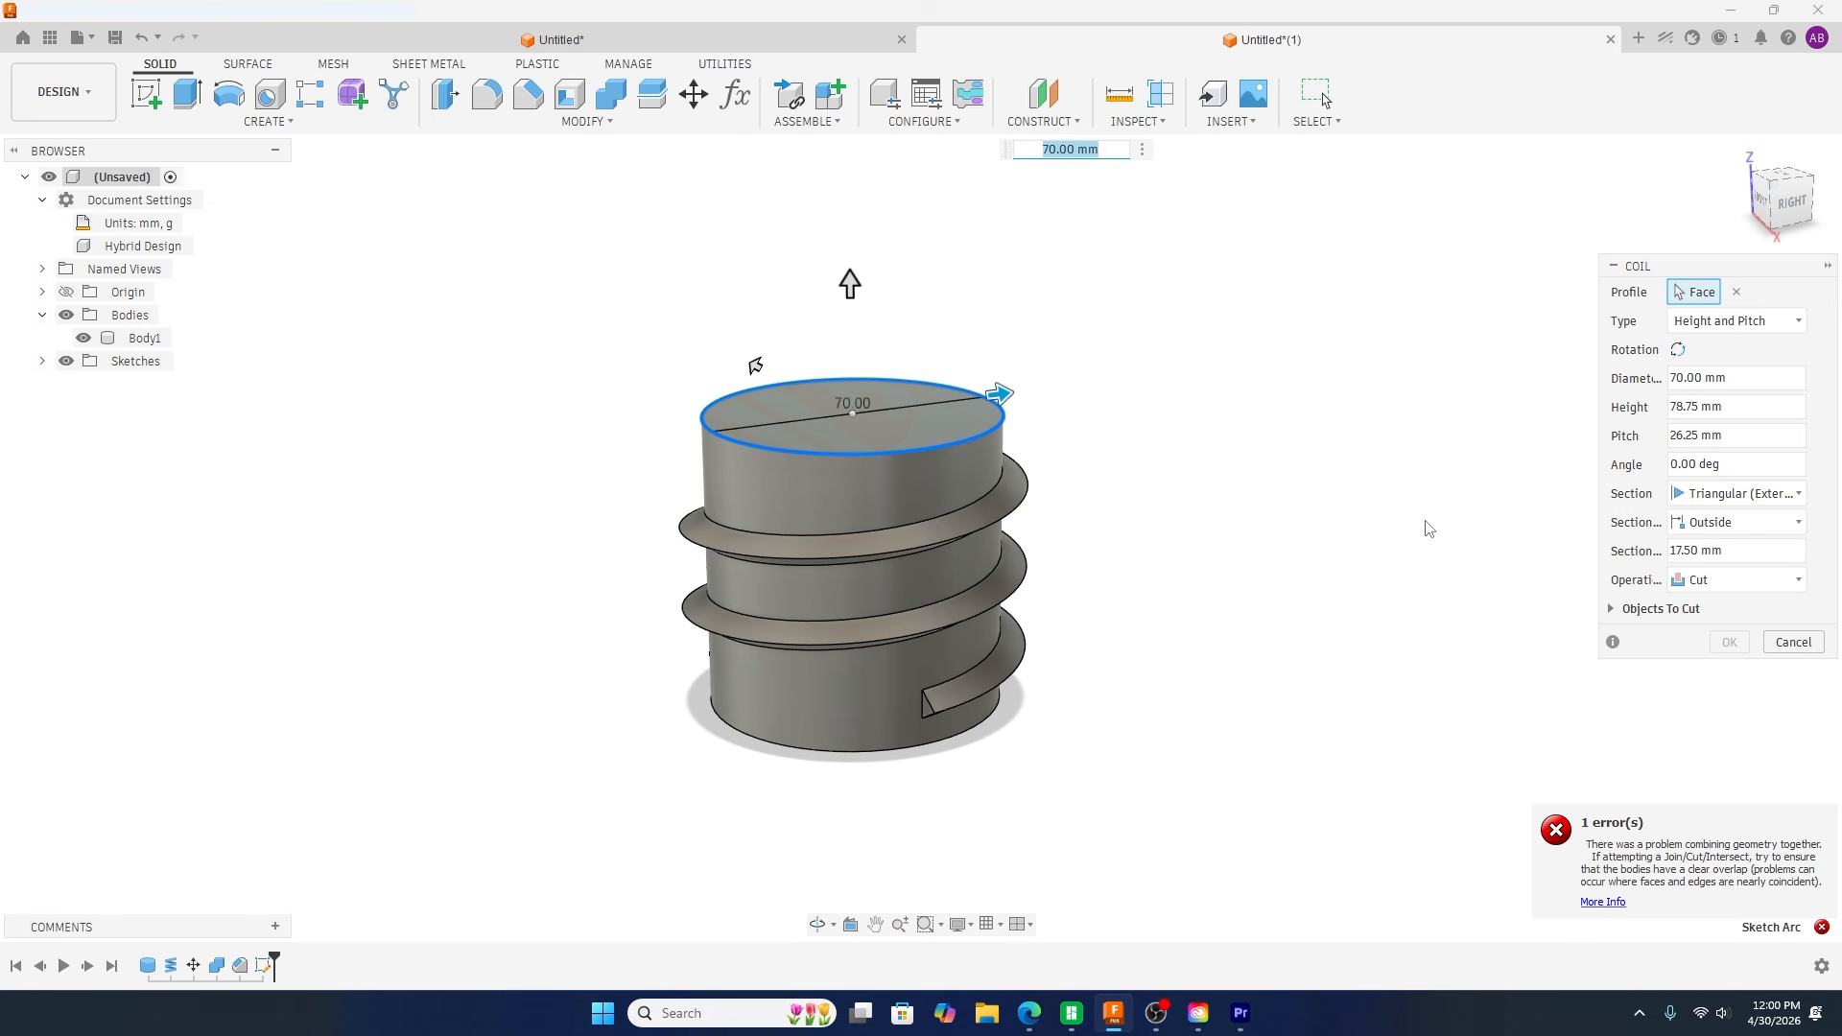
pyautogui.click(1695, 550)
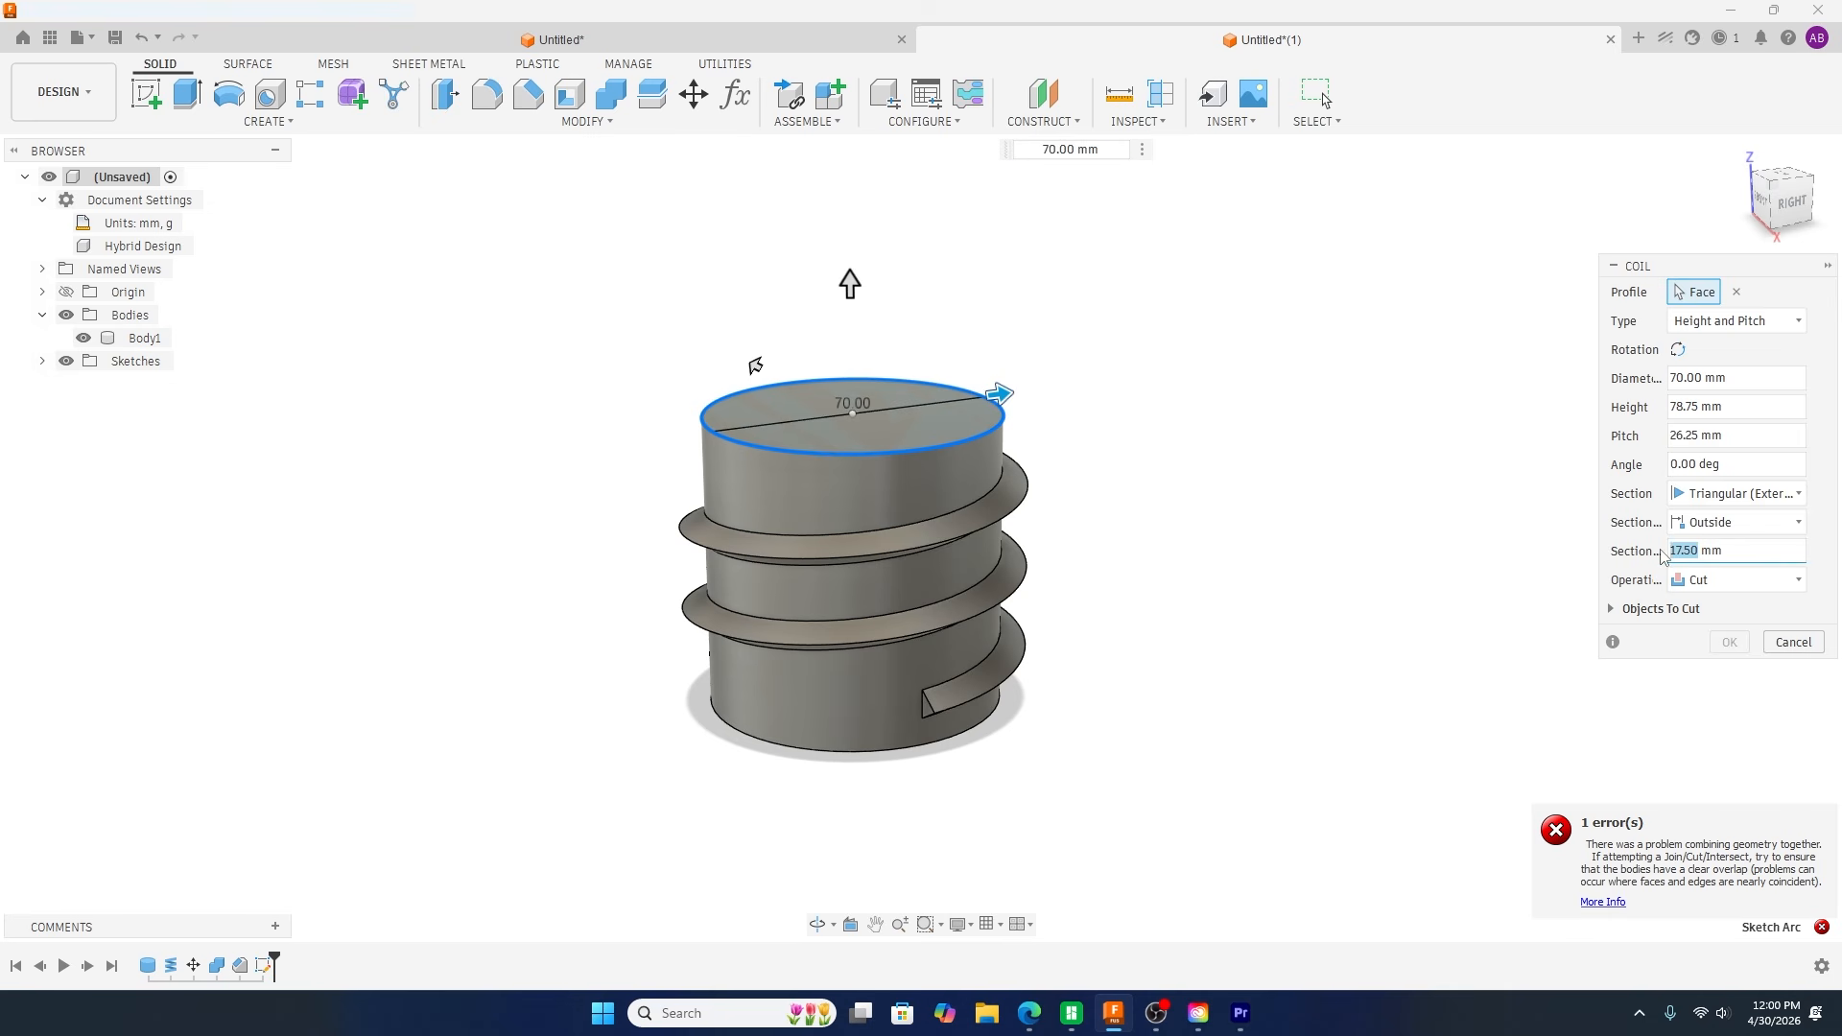
pyautogui.write('6t')
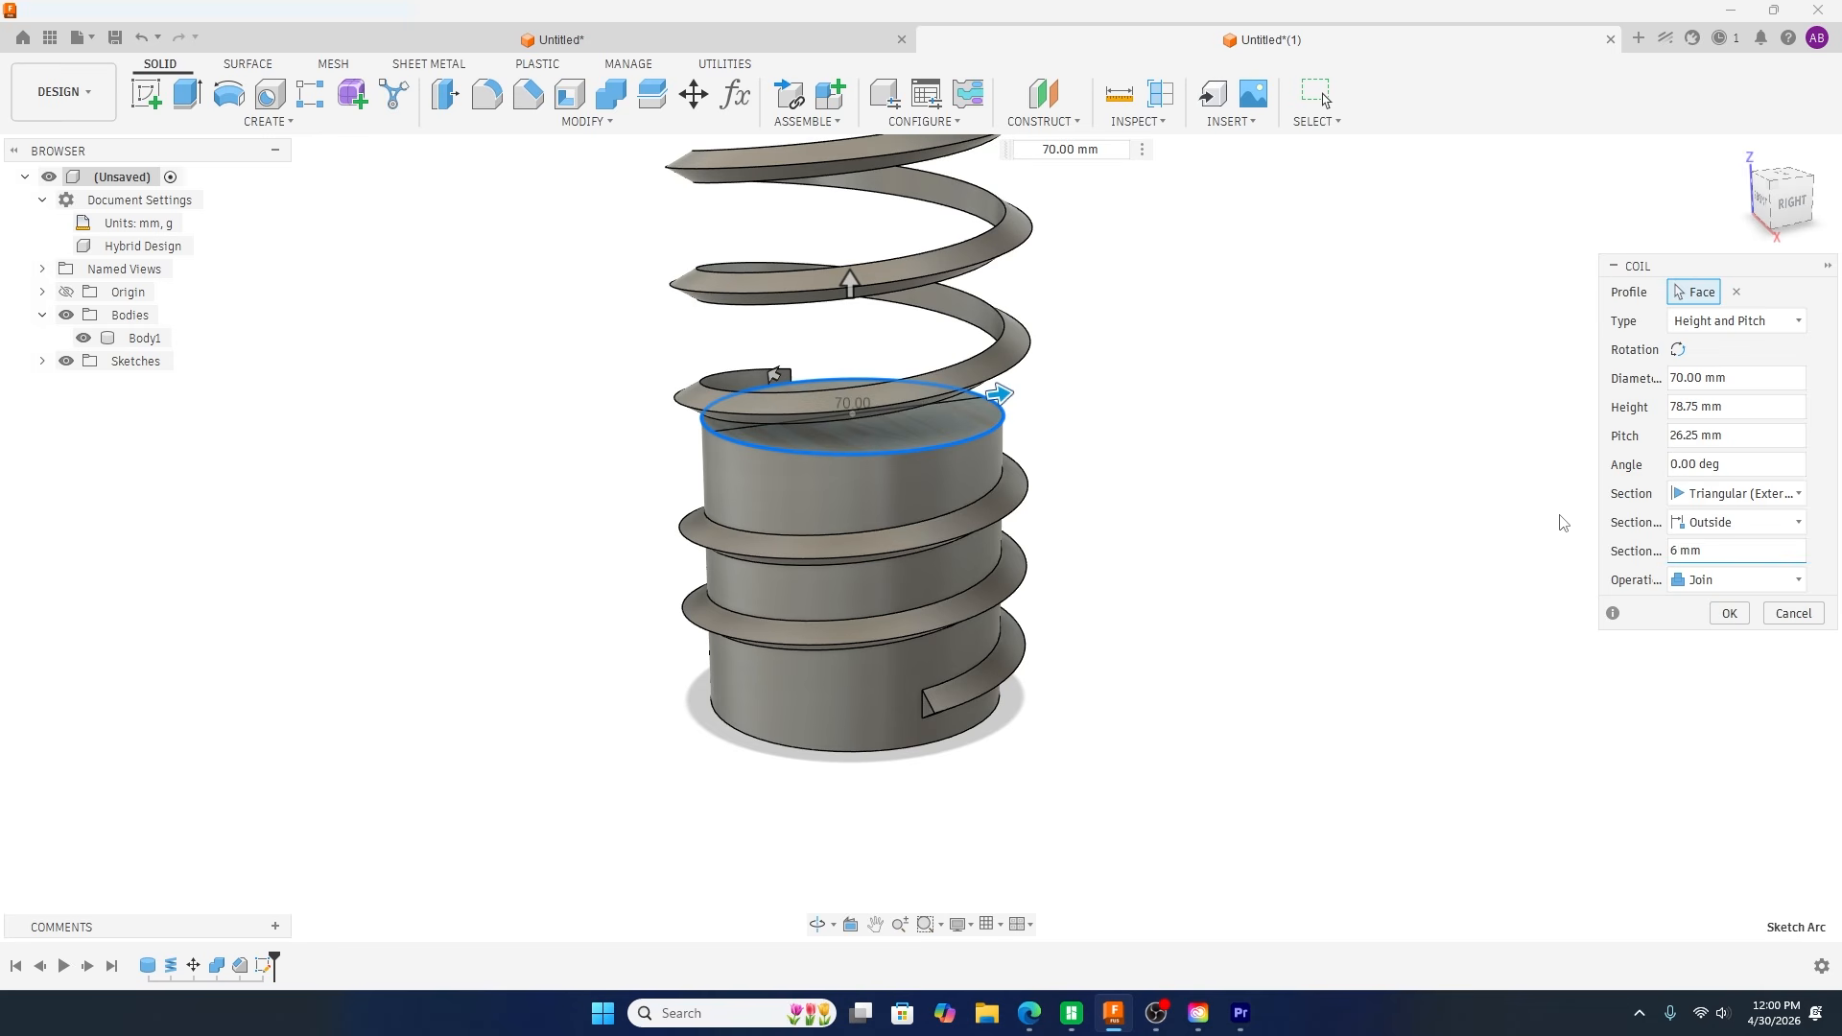
# Step: Reverse the coil downward, setting its height to -6 mm and its pitch to -20 mm
pyautogui.moveTo(933, 187); pyautogui.dragTo(951, 496)
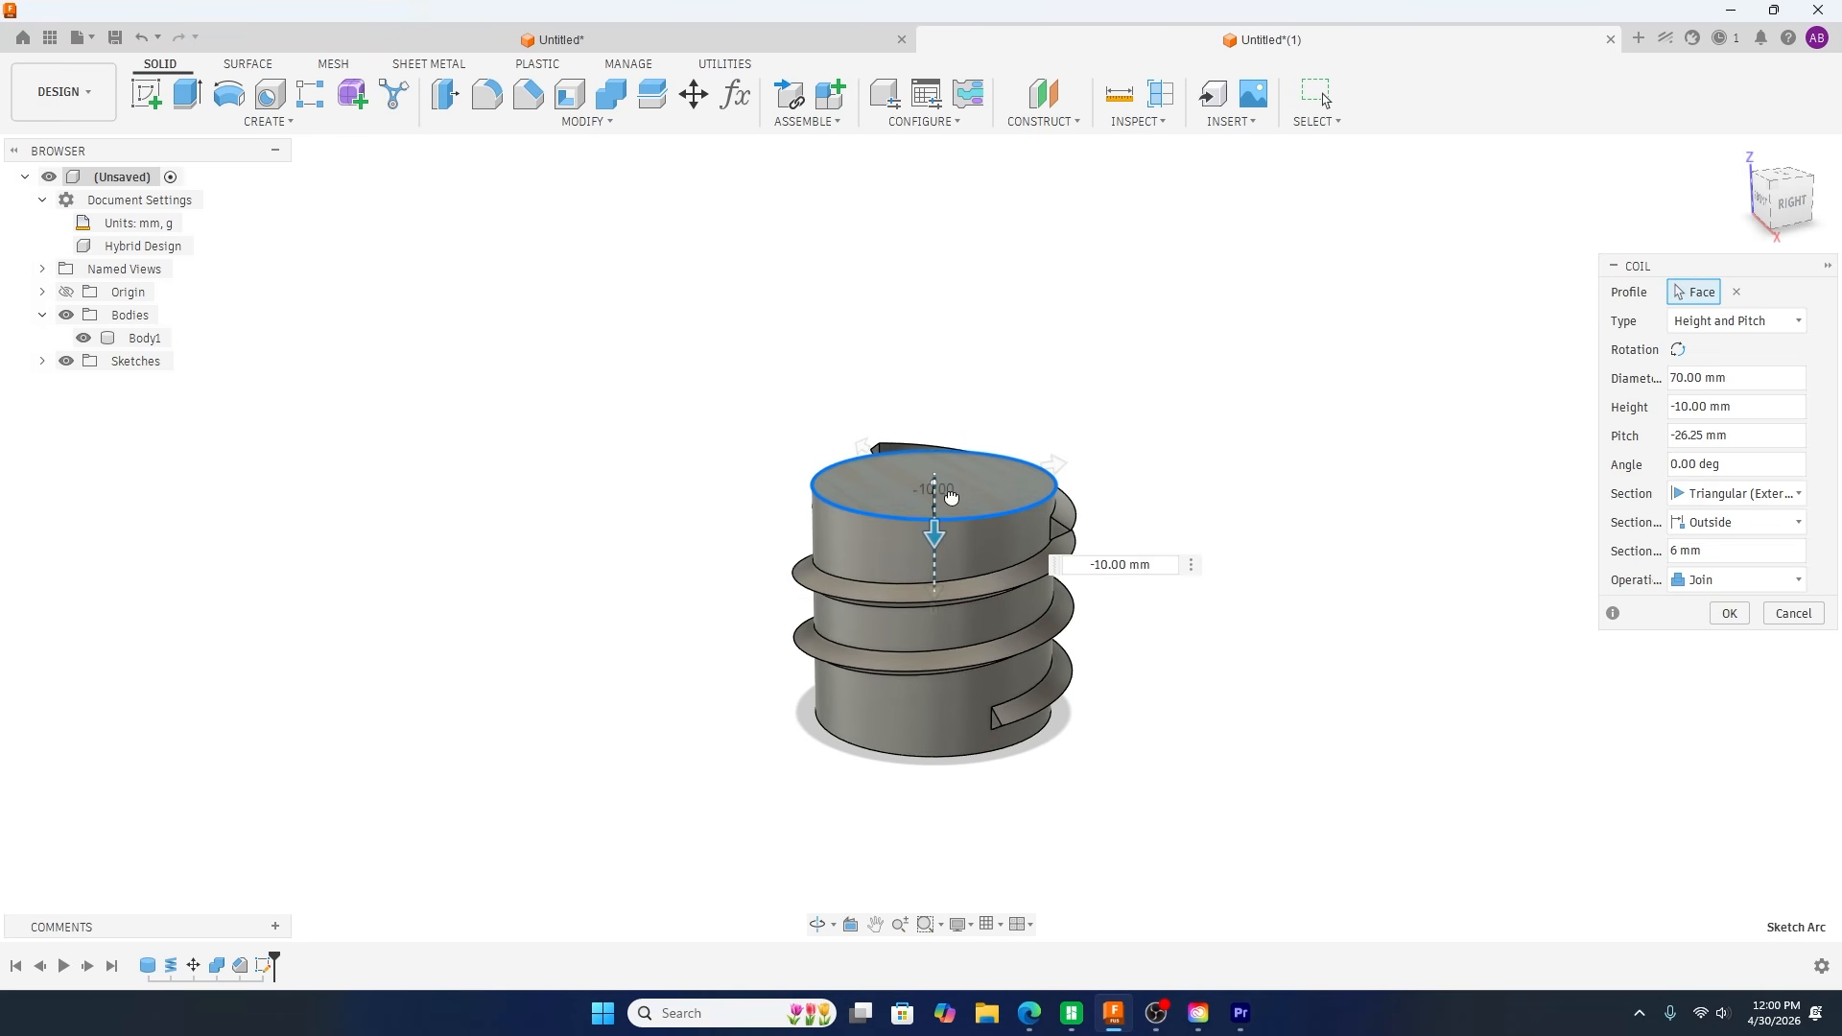
pyautogui.click(1686, 407)
pyautogui.write('6')
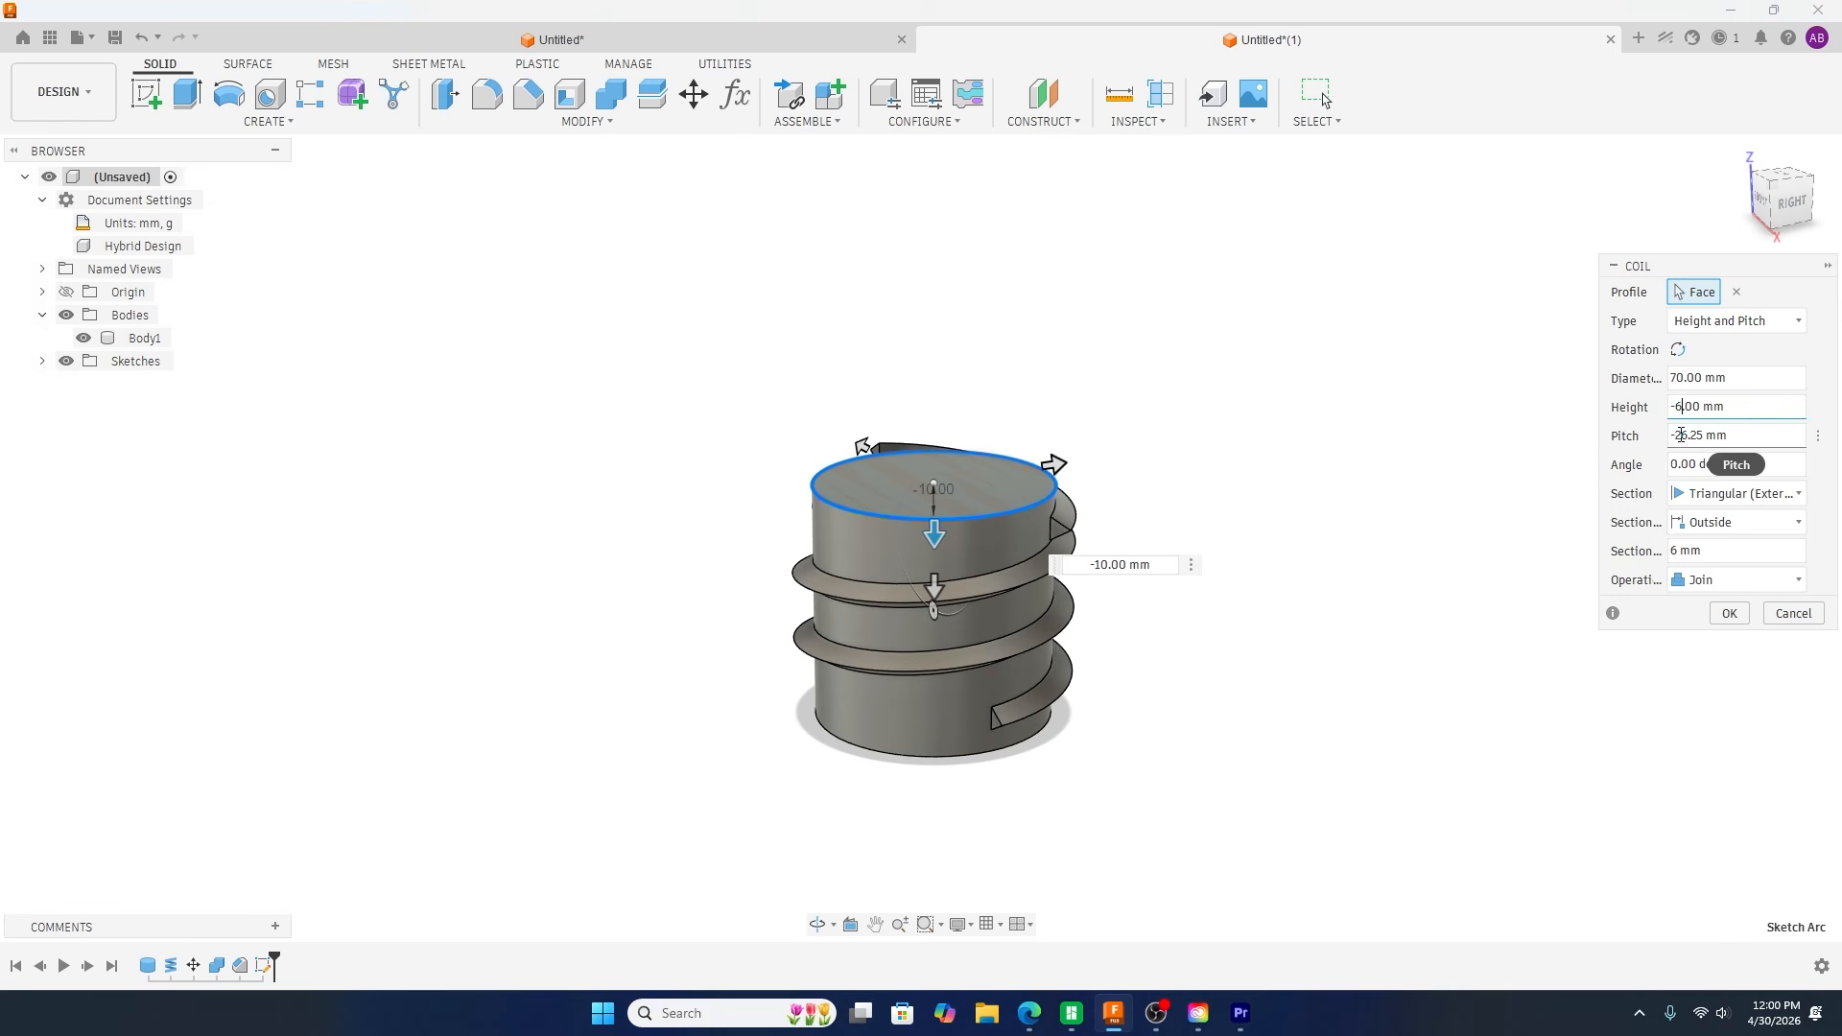
pyautogui.keyDown('shift'); pyautogui.moveTo(1253, 623); pyautogui.dragTo(945, 568, button='middle'); pyautogui.keyUp('shift')
pyautogui.scroll(3, 947, 566)
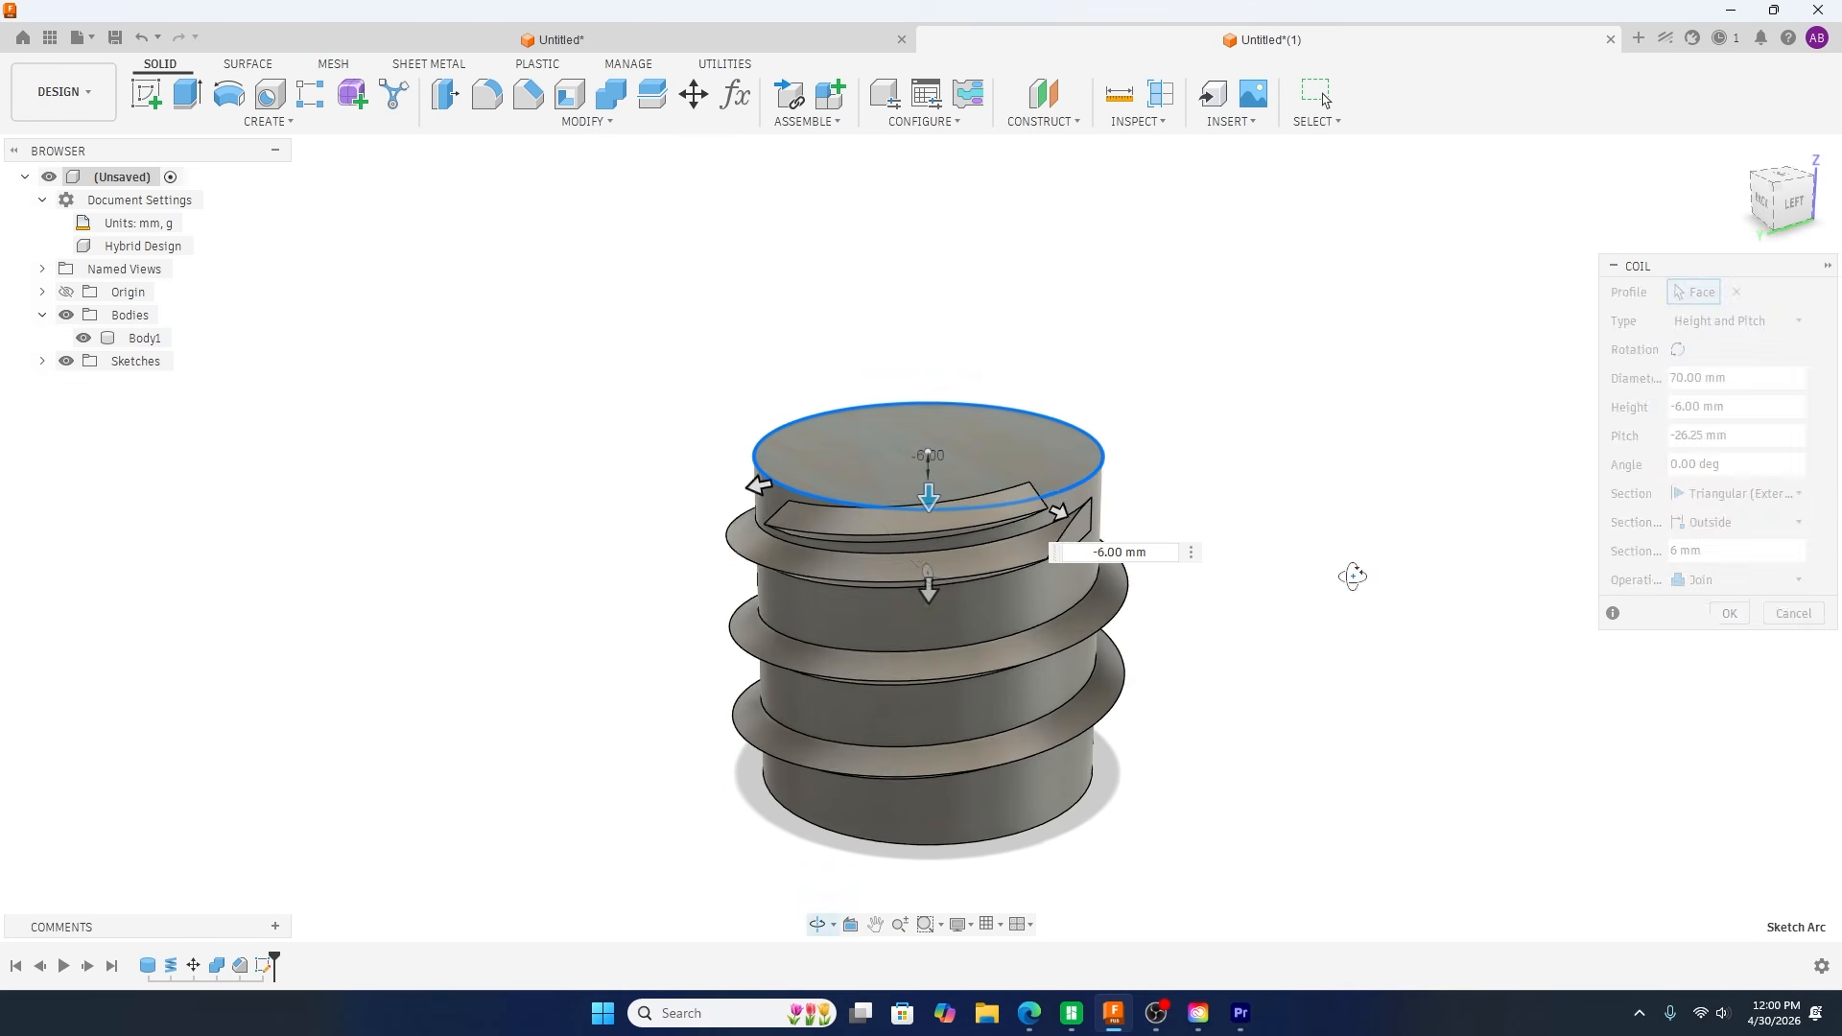
pyautogui.moveTo(1705, 435); pyautogui.dragTo(1691, 437)
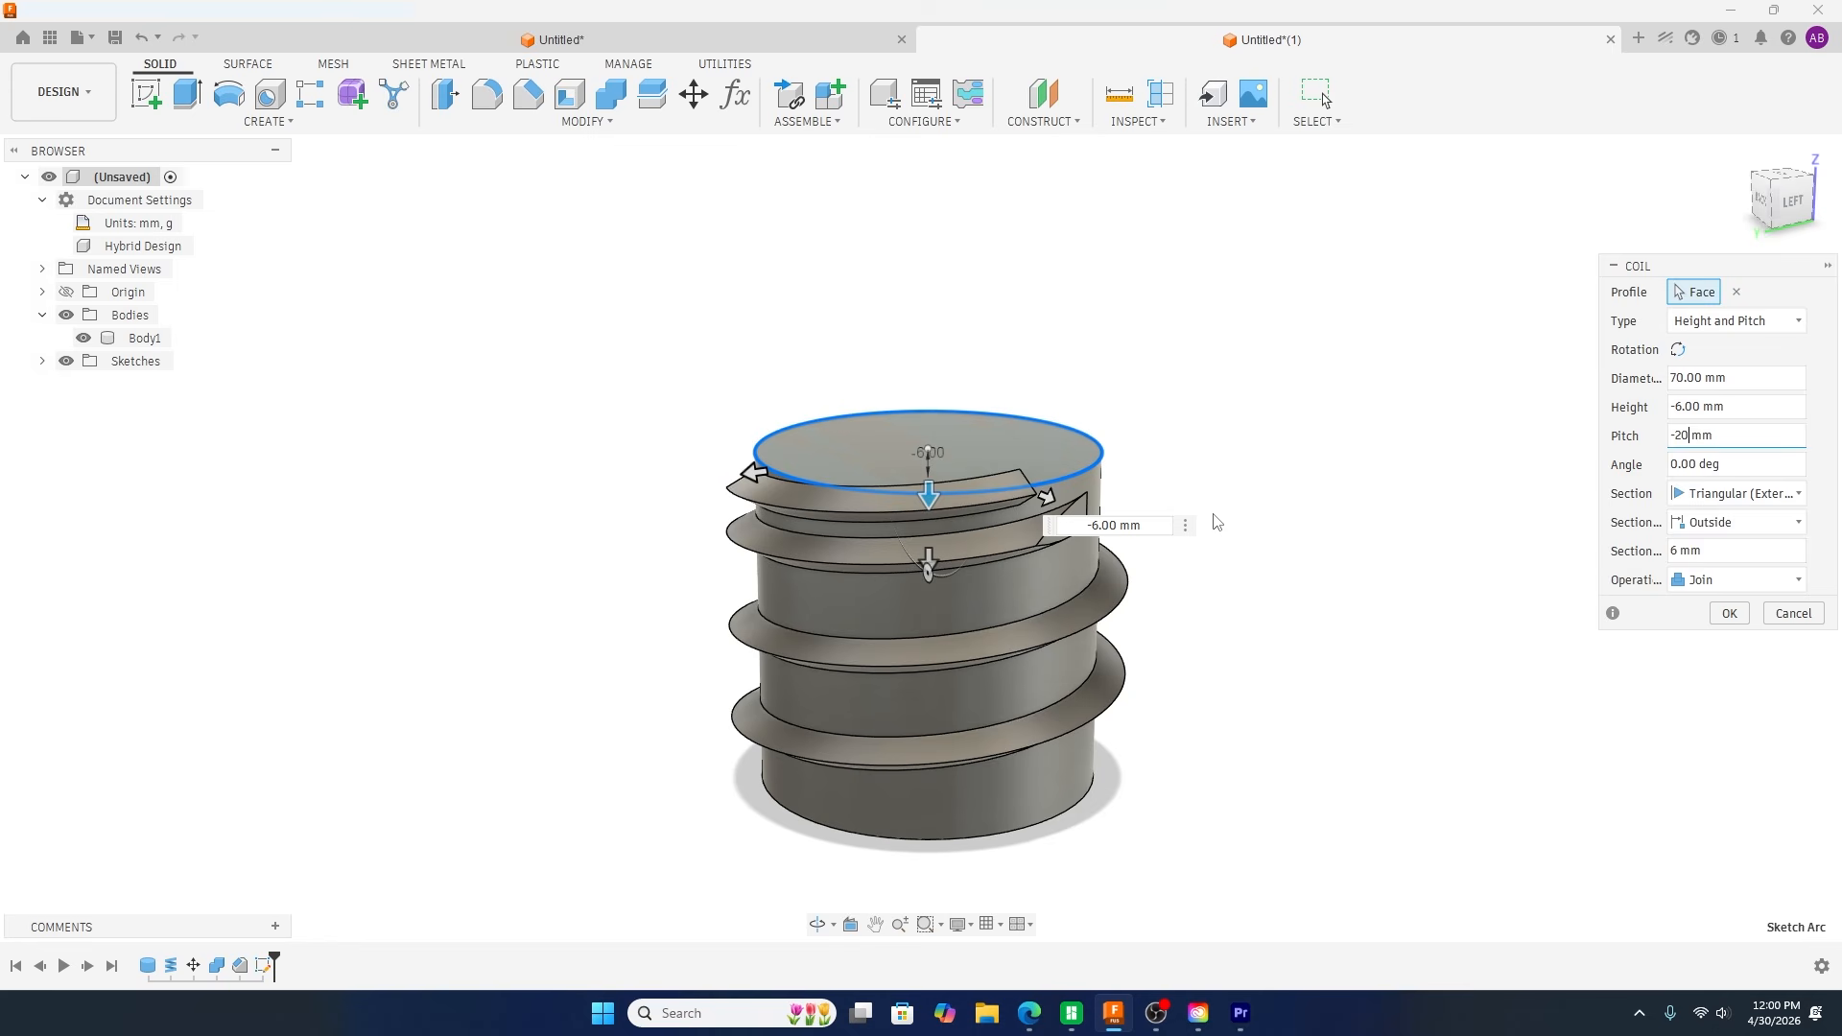
# Step: Set the coil's angle to -50 degrees so that it tapers into the cylinder
pyautogui.keyDown('shift'); pyautogui.moveTo(1214, 521); pyautogui.dragTo(1225, 628, button='middle'); pyautogui.keyUp('shift')
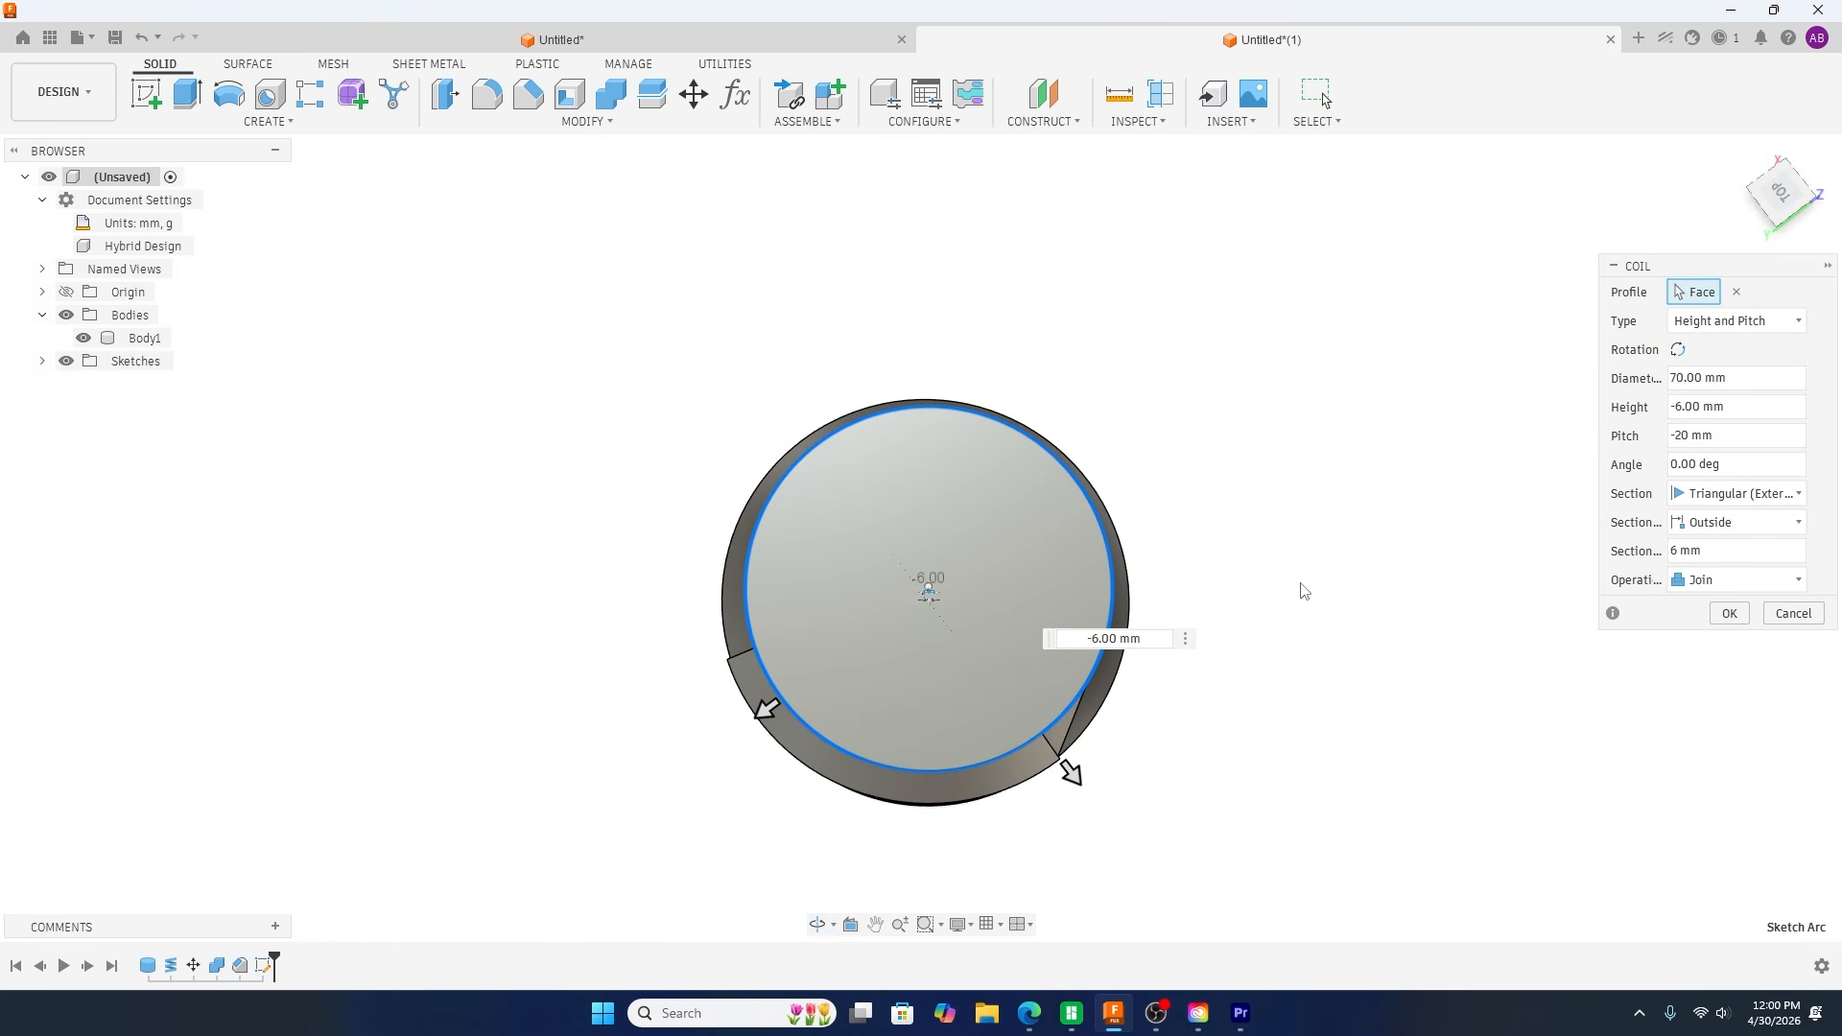
pyautogui.scroll(-2, 662, 802)
pyautogui.scroll(5, 672, 787)
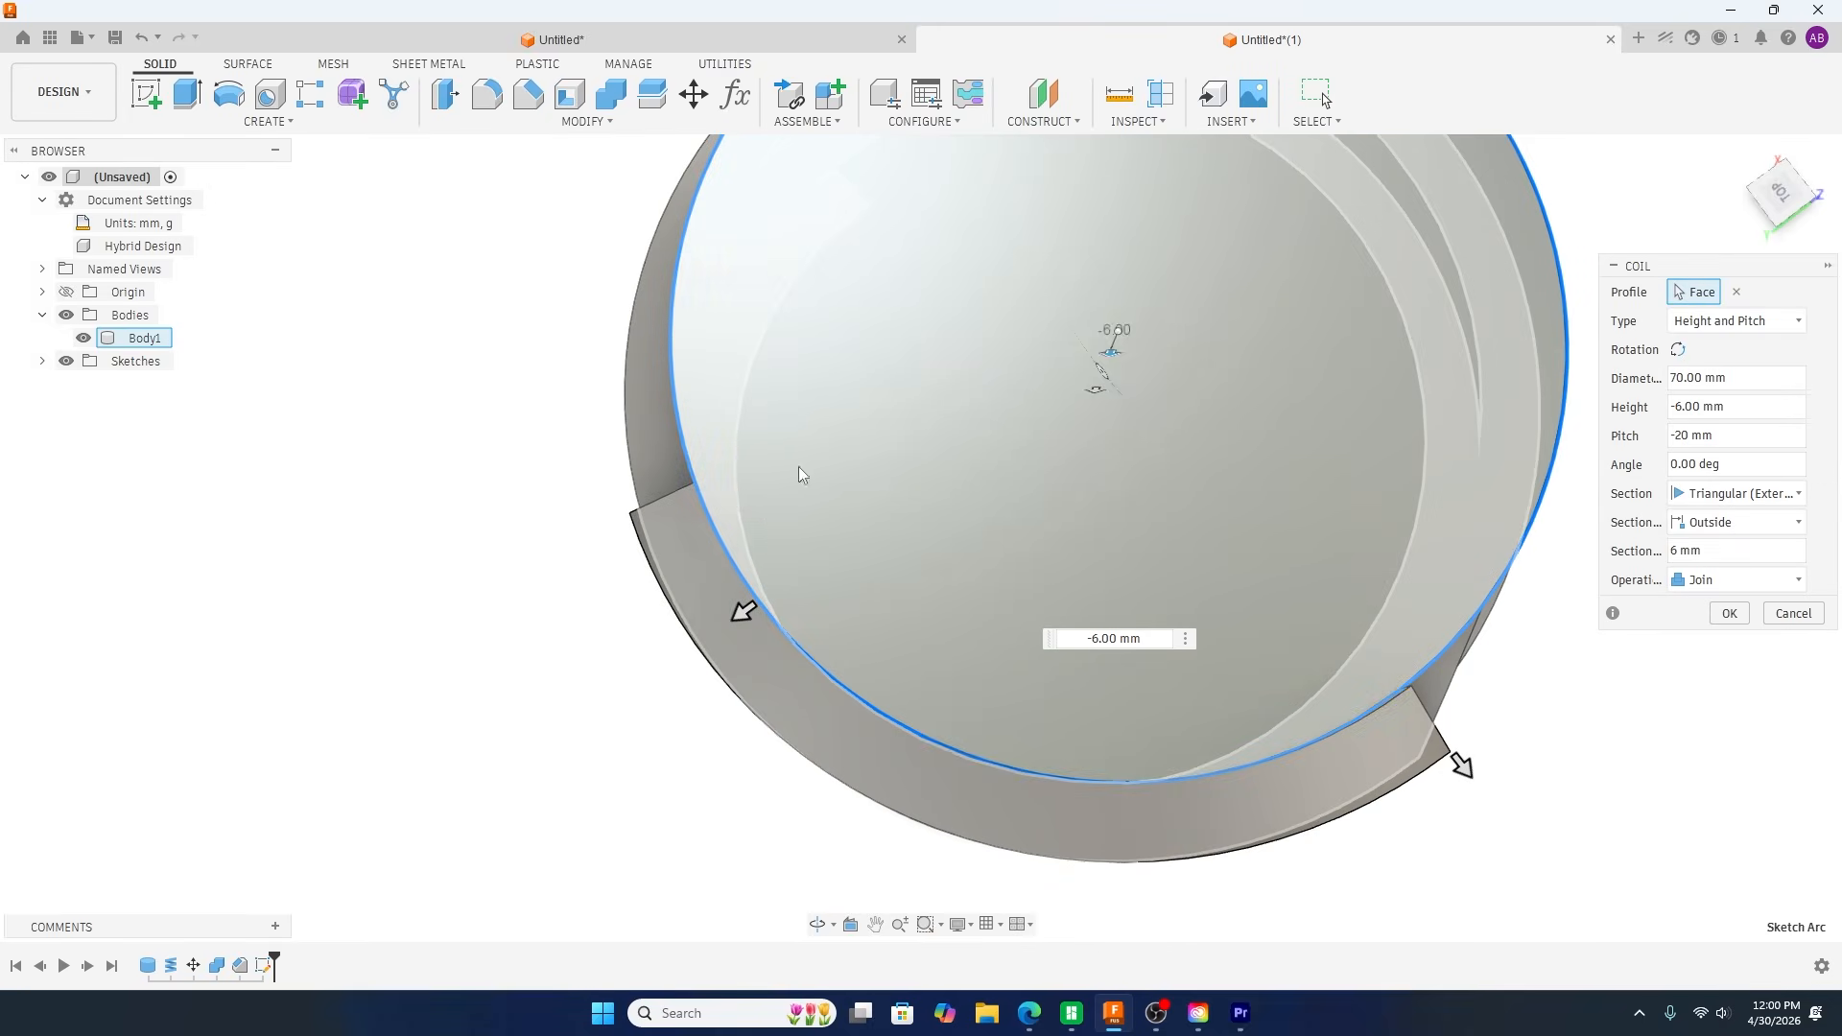
pyautogui.click(1671, 465)
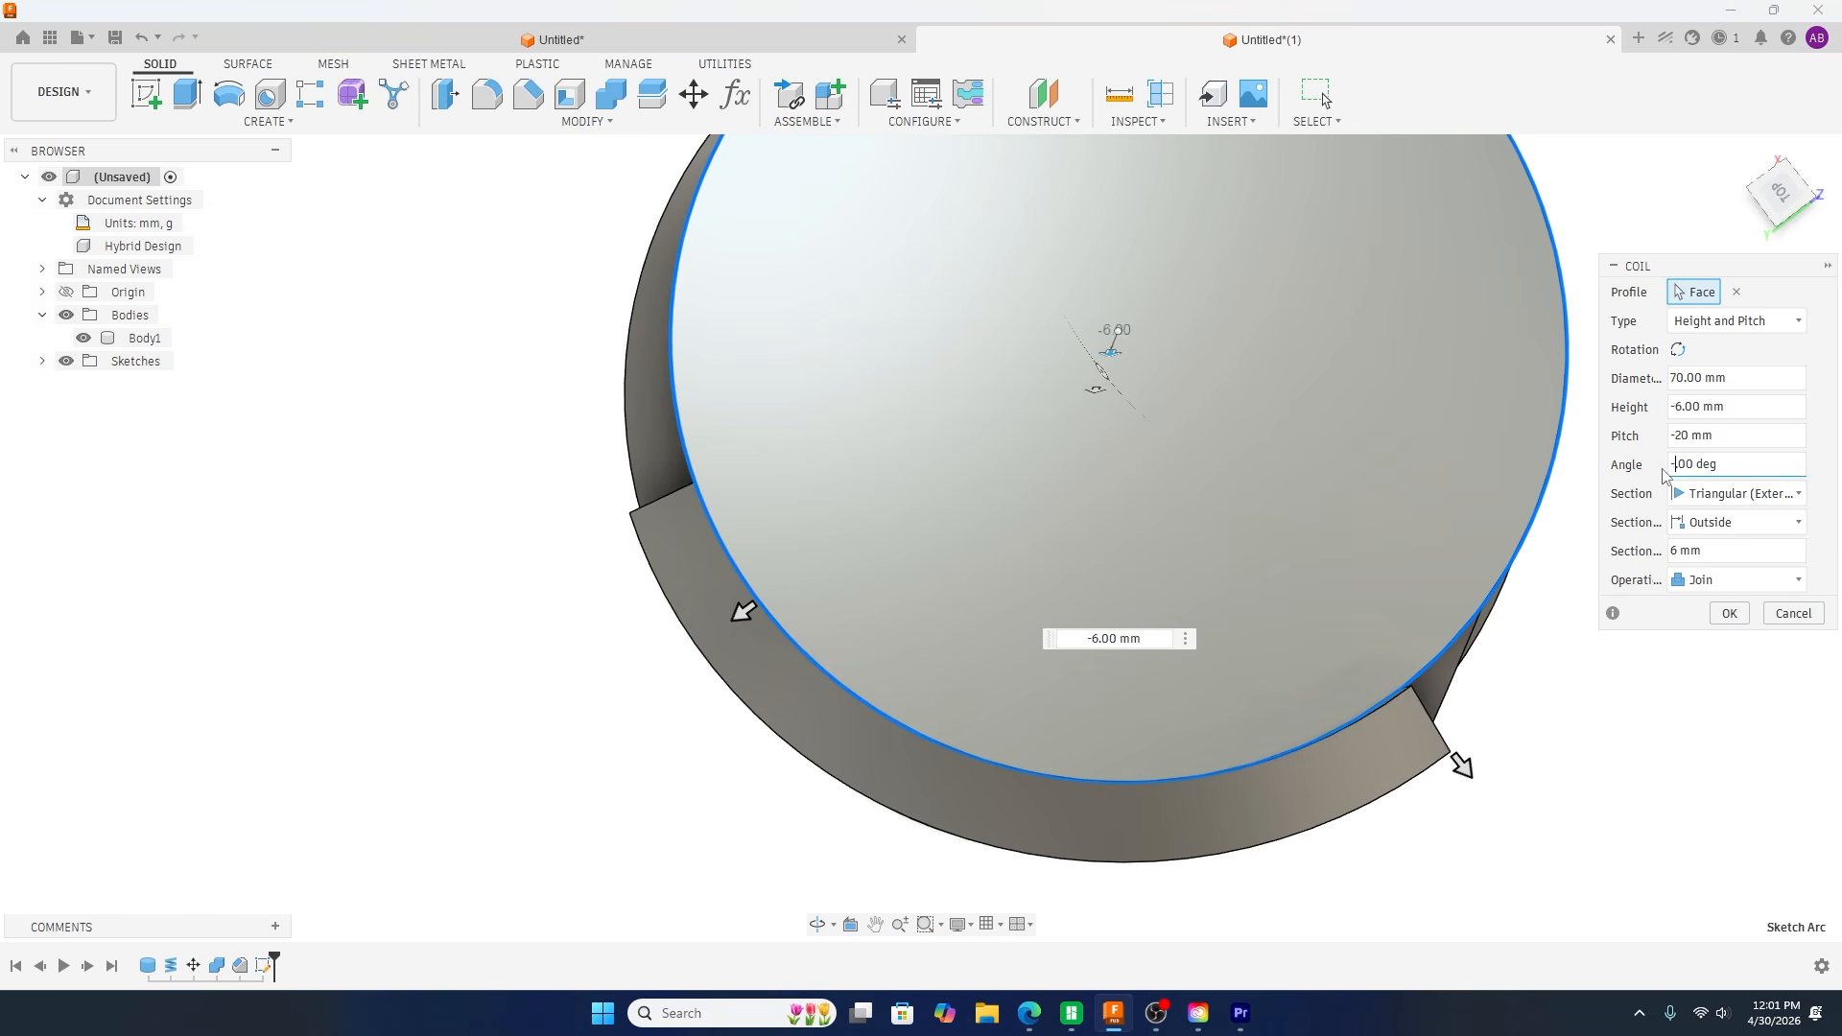
pyautogui.write('-50.')
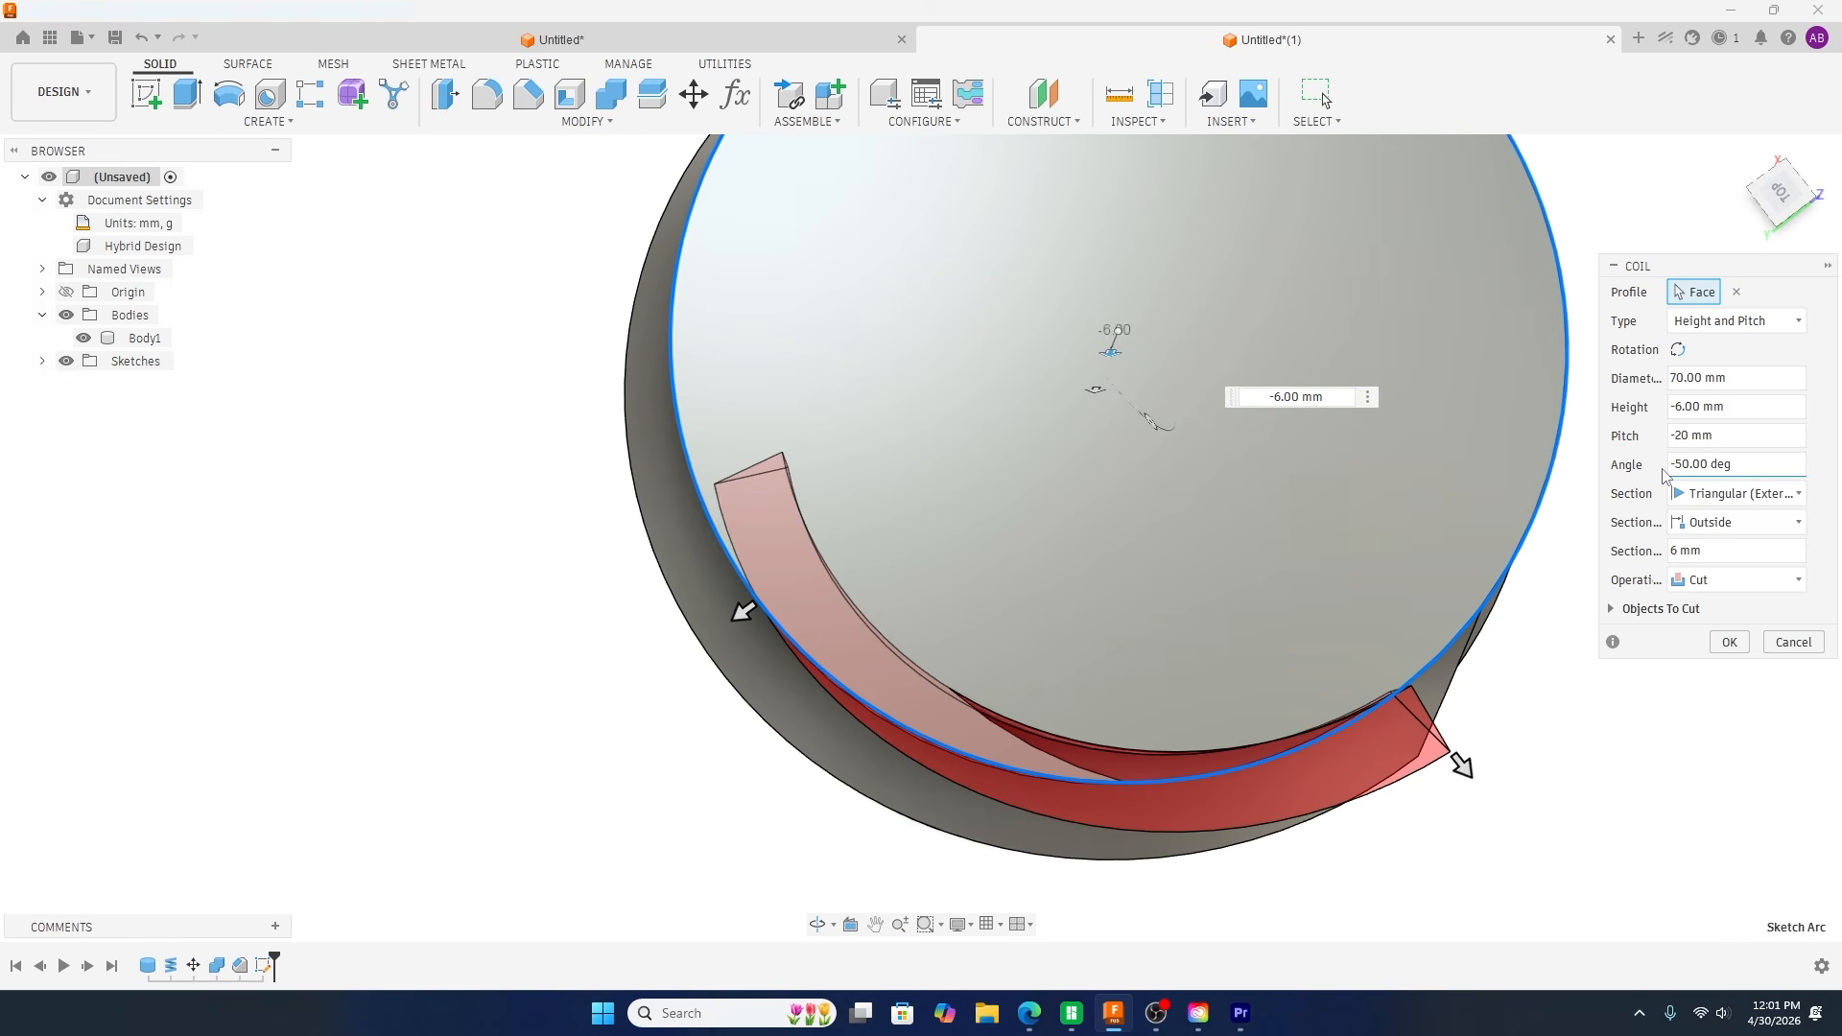
# Step: Change the coil's operation to New Body and create the short tapered coil
pyautogui.keyDown('shift'); pyautogui.moveTo(526, 834); pyautogui.dragTo(545, 764, button='middle'); pyautogui.keyUp('shift')
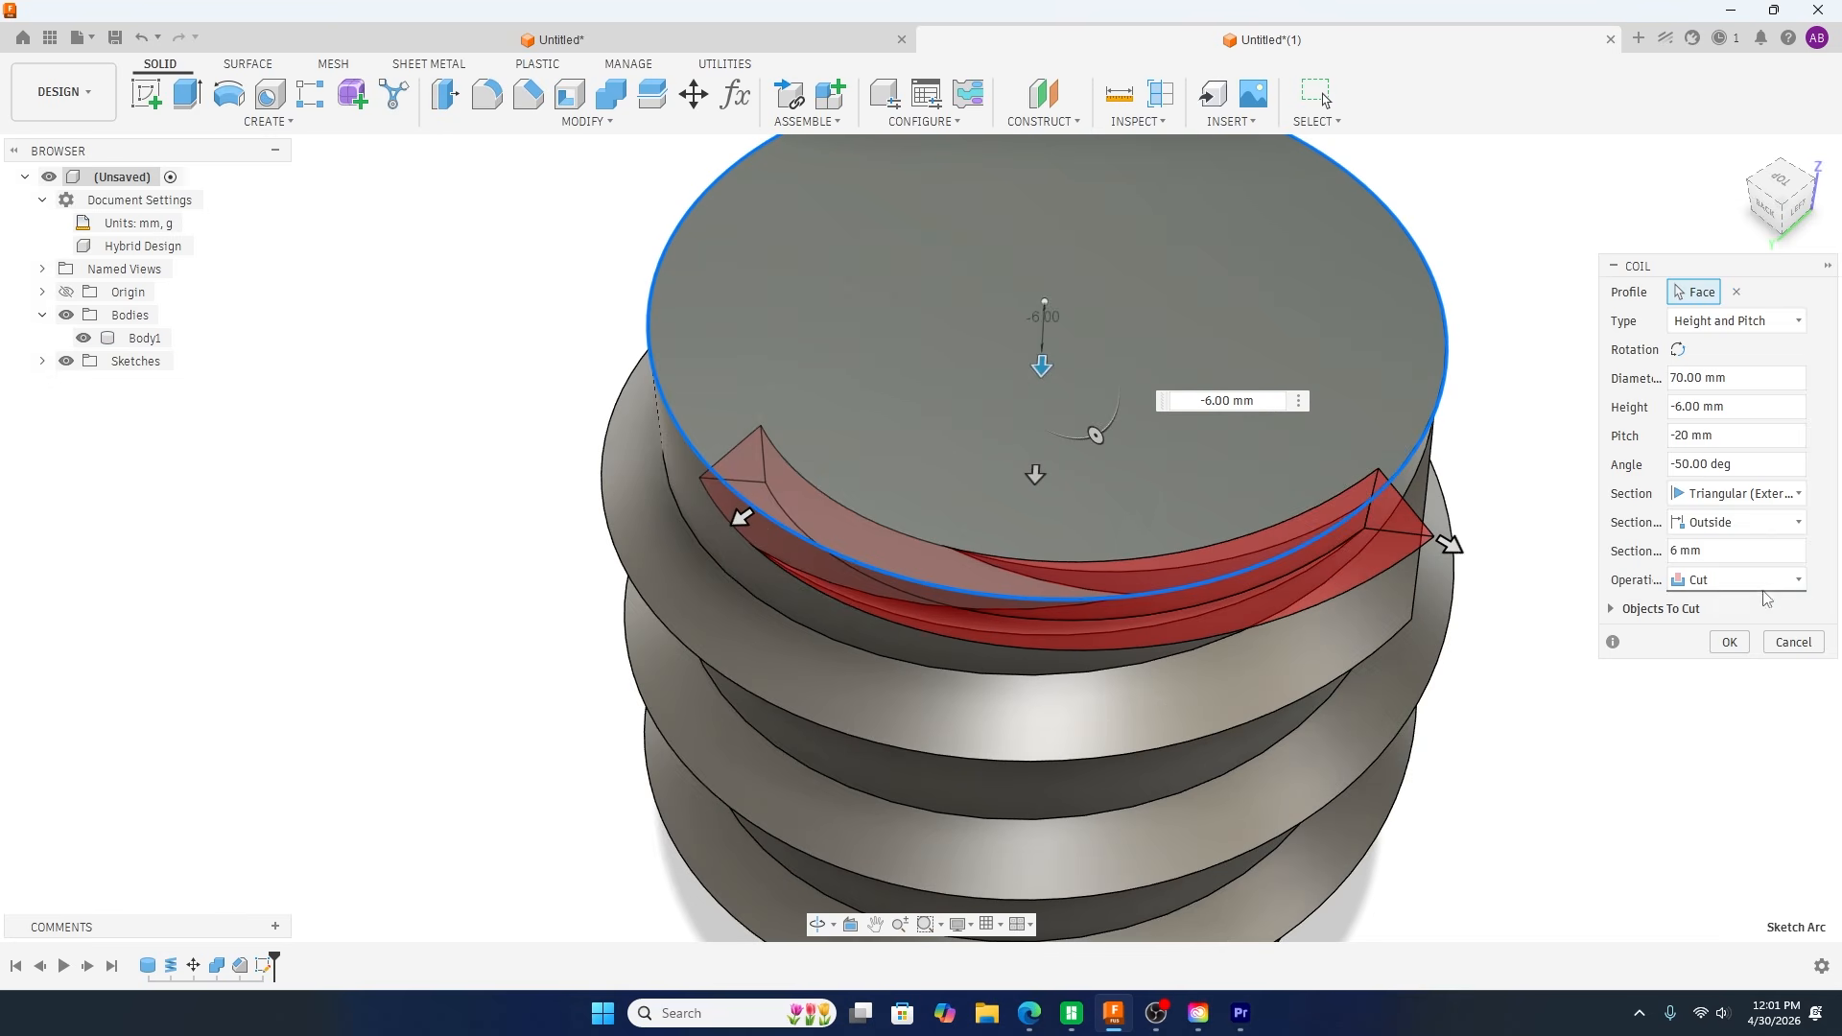
pyautogui.click(1764, 582)
pyautogui.click(1694, 679)
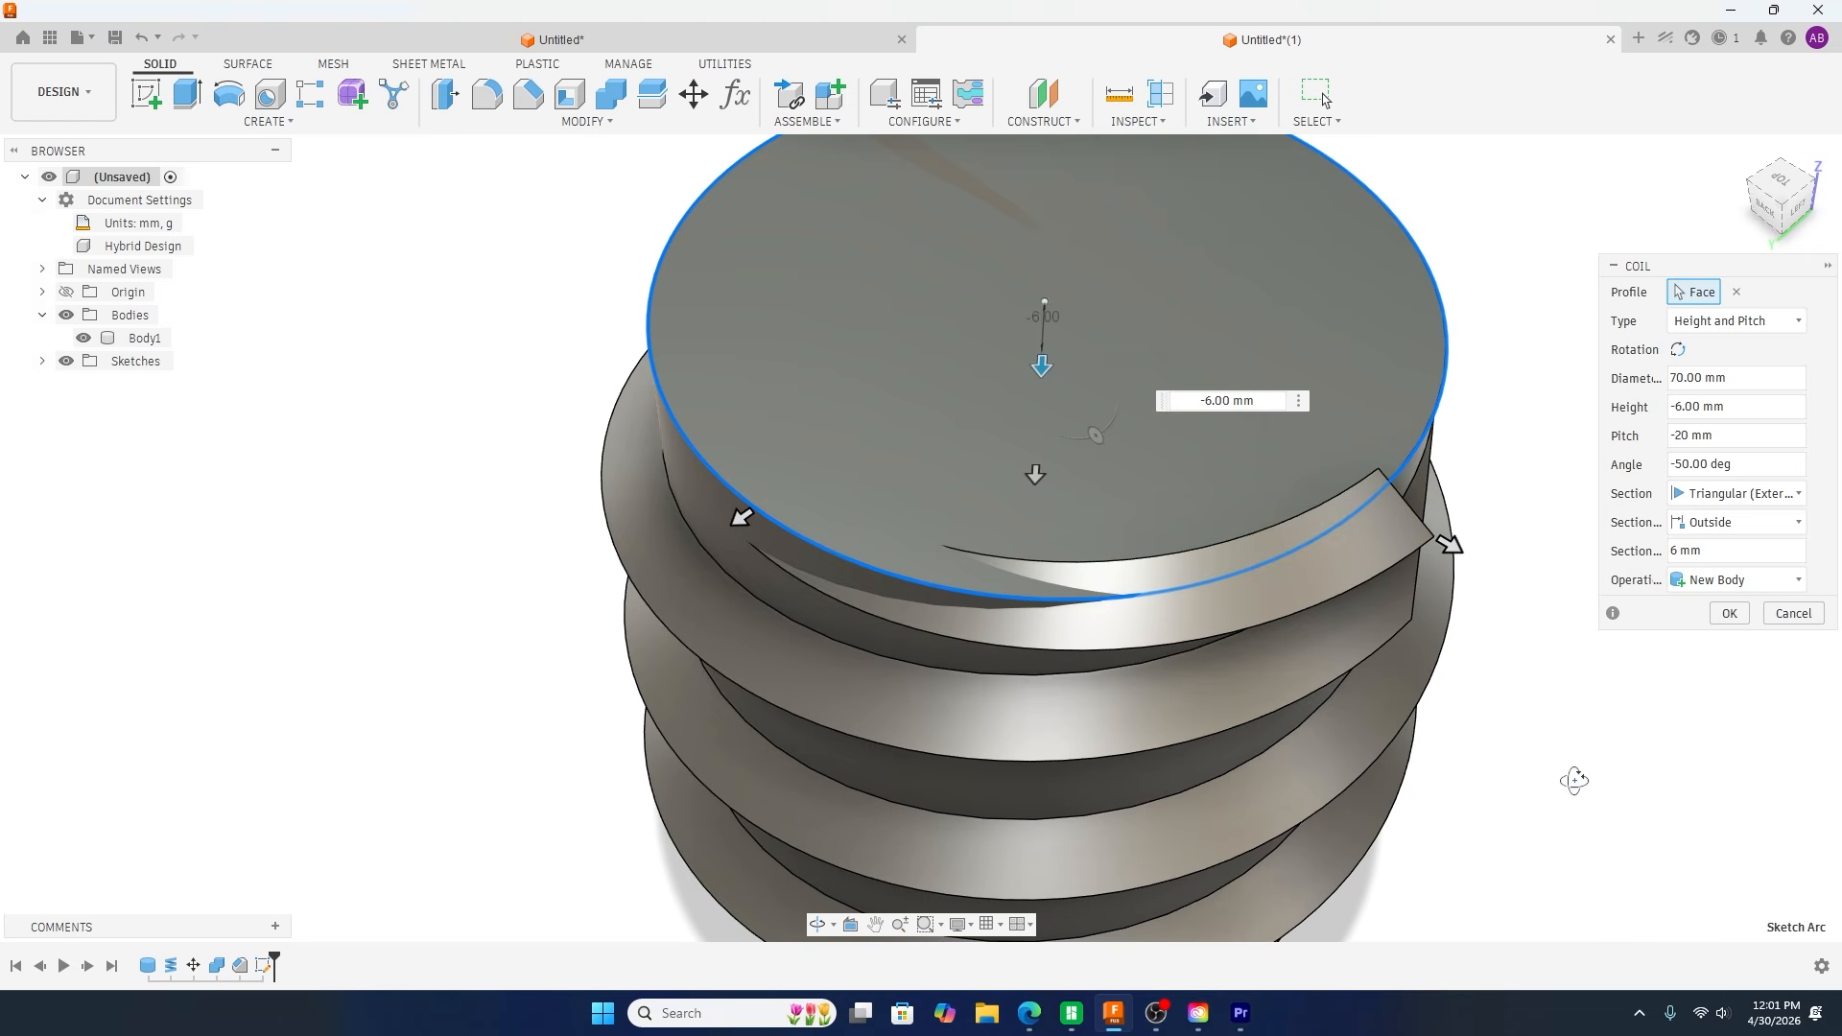
pyautogui.keyDown('shift'); pyautogui.moveTo(1575, 781); pyautogui.dragTo(1579, 717, button='middle'); pyautogui.keyUp('shift')
pyautogui.scroll(-5, 944, 516)
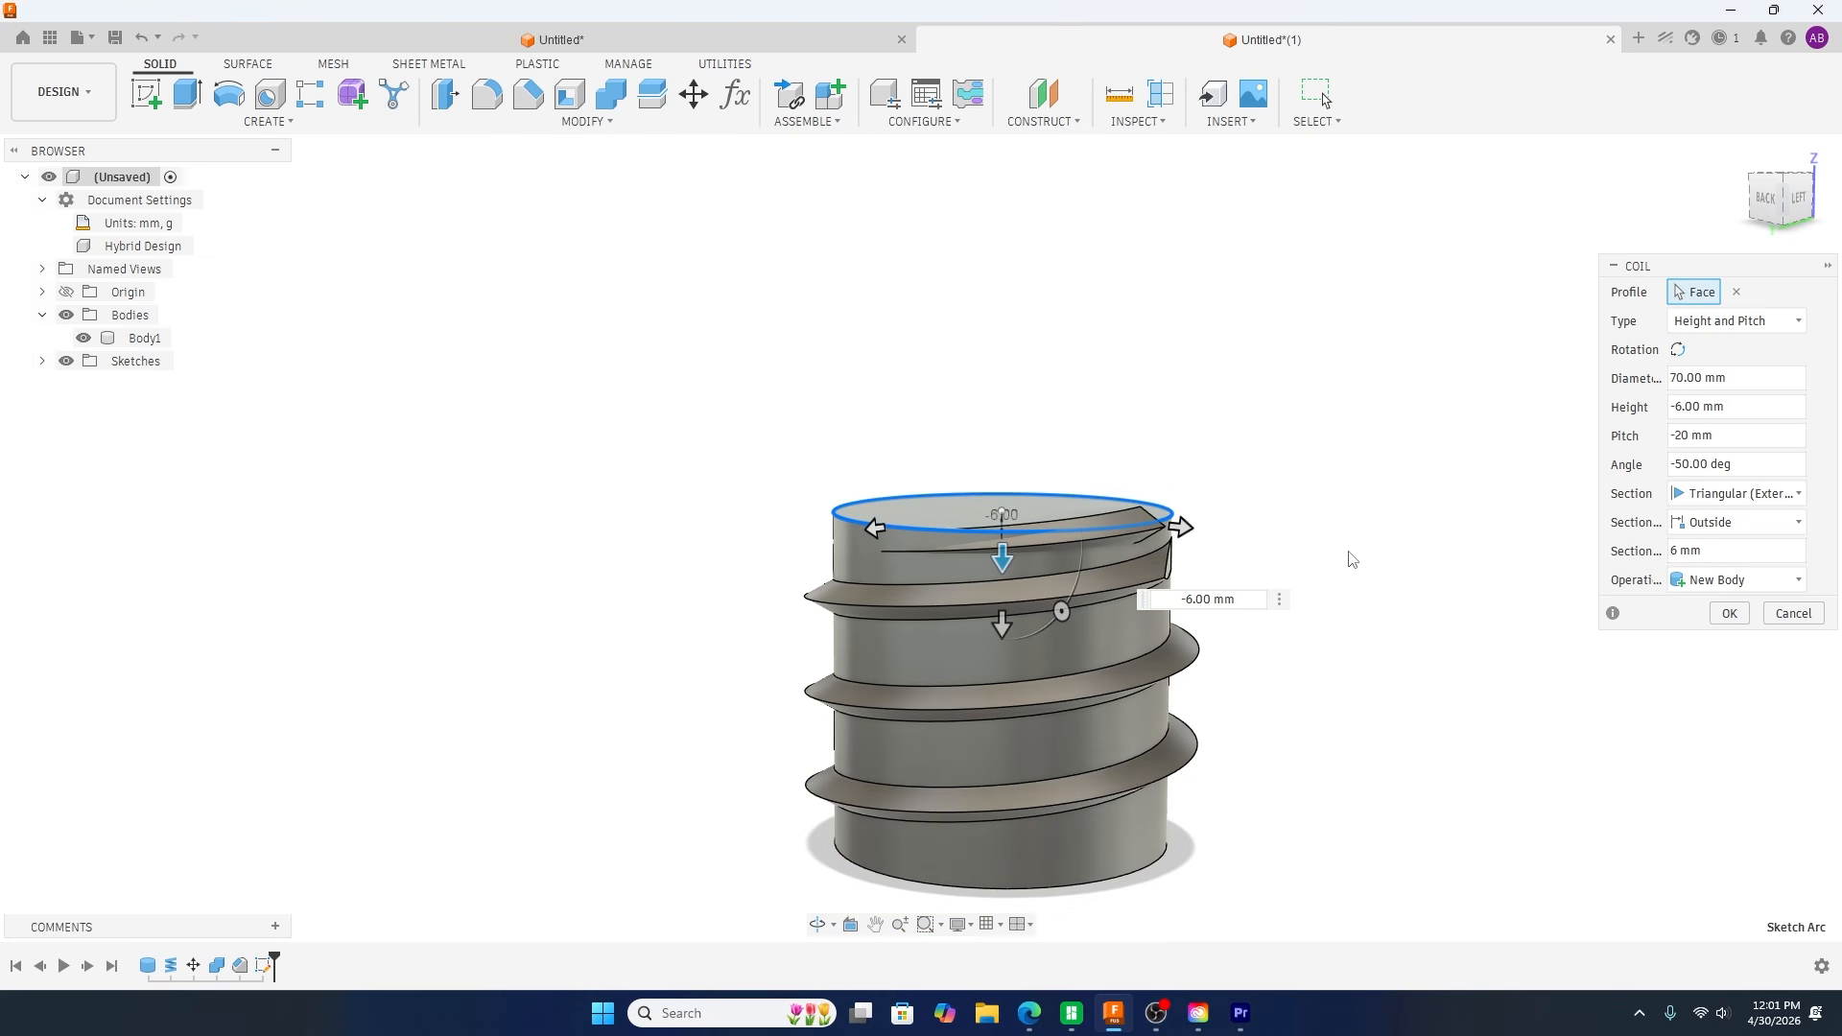
pyautogui.keyDown('shift'); pyautogui.moveTo(1305, 647); pyautogui.dragTo(1266, 638, button='middle'); pyautogui.keyUp('shift')
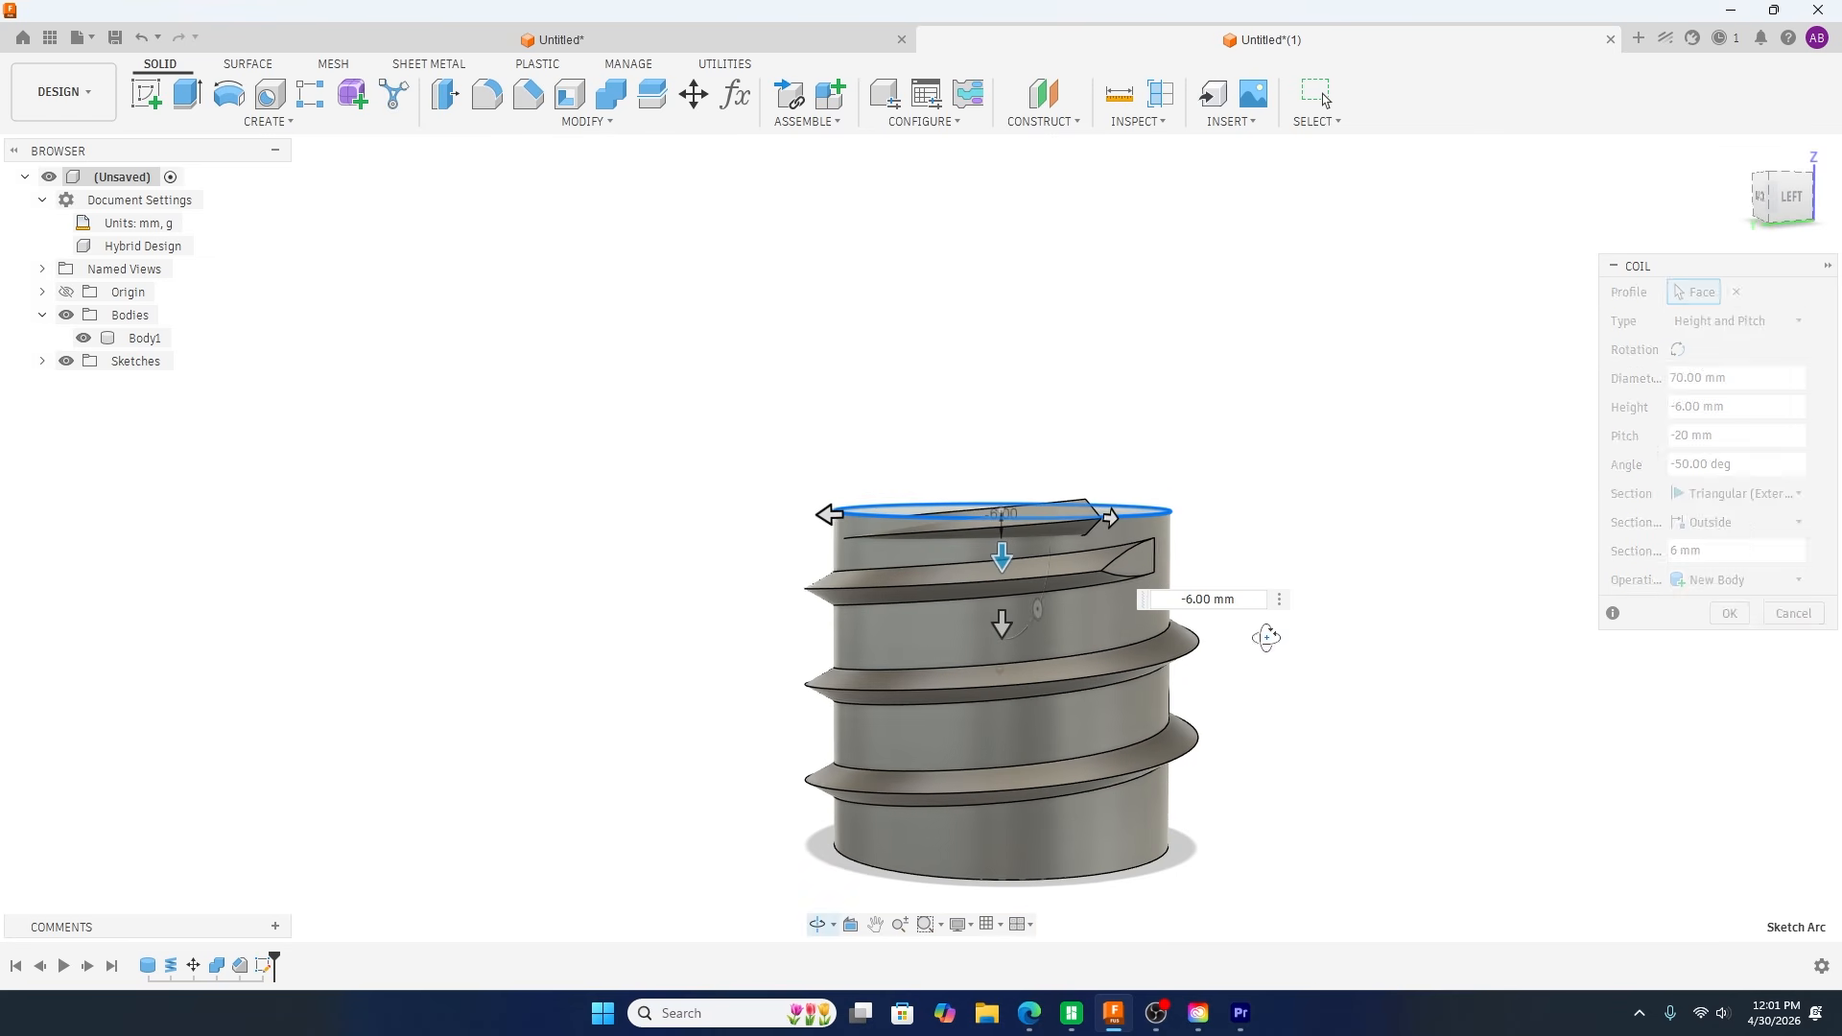
pyautogui.click(1731, 615)
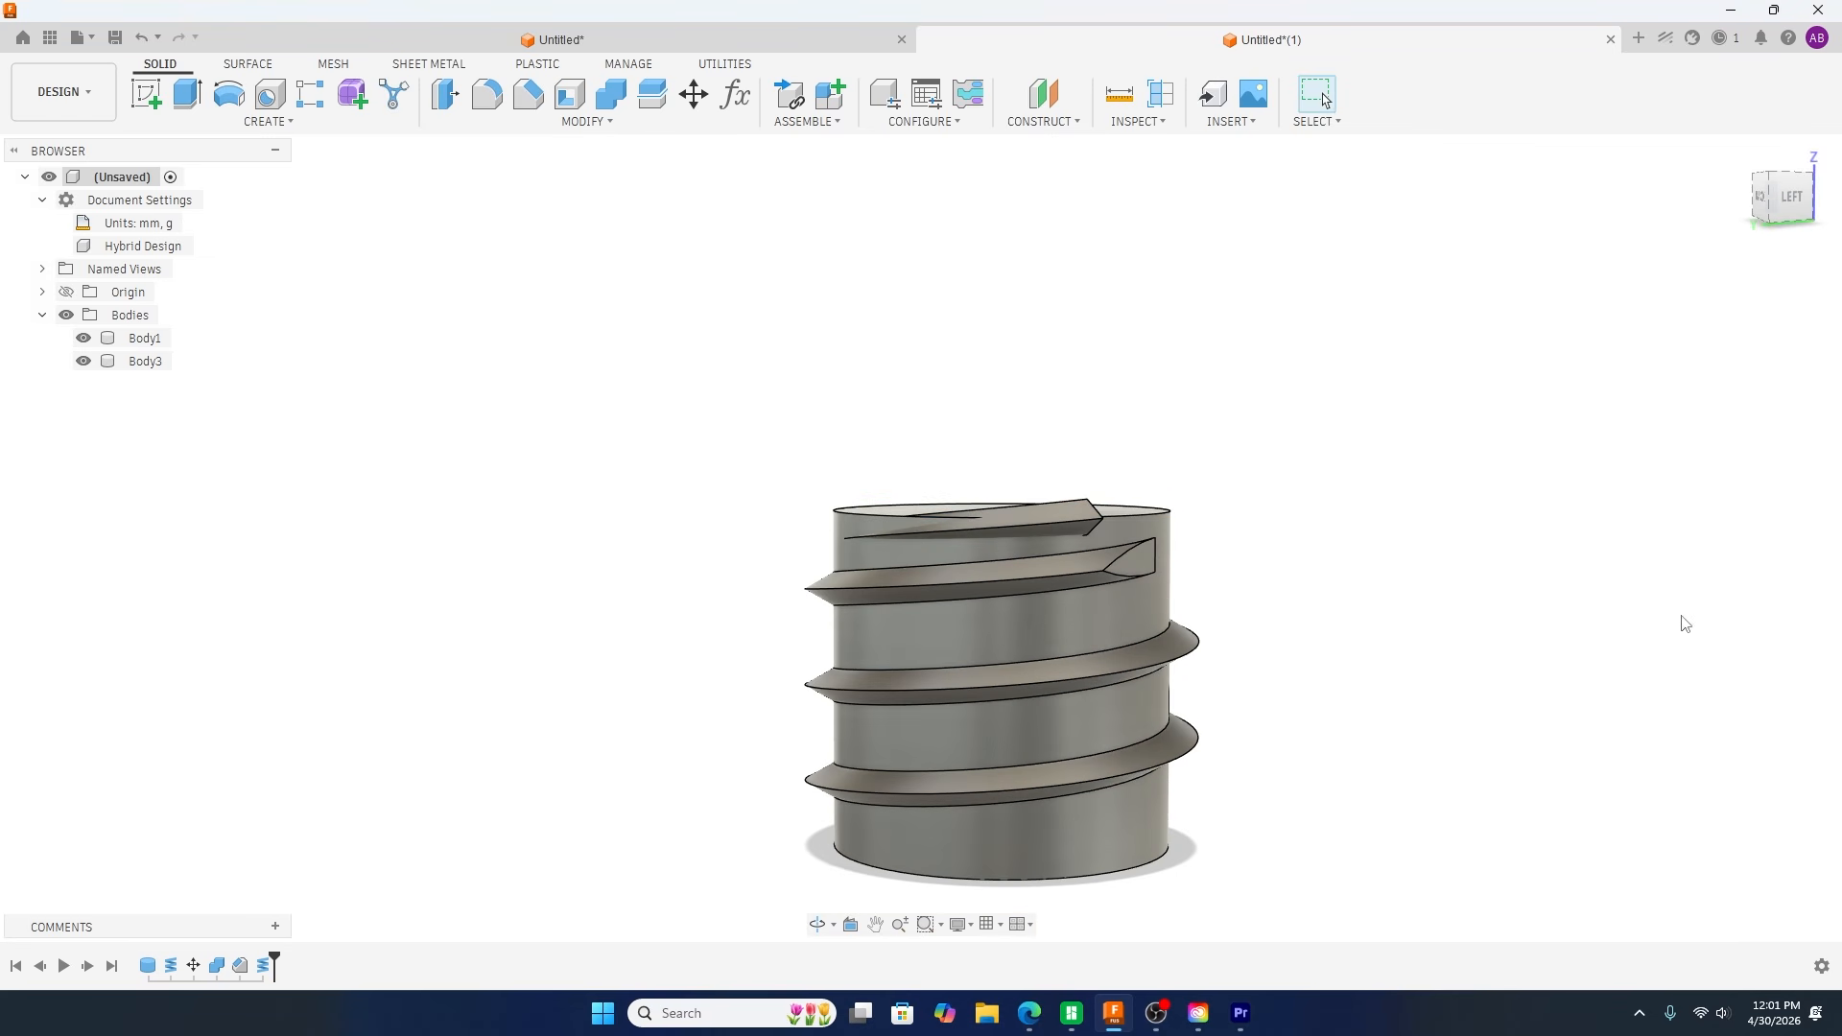
# Step: Align the large end face of the tapered coil piece to the flat lower end face of the thread
pyautogui.keyDown('shift'); pyautogui.moveTo(1334, 586); pyautogui.dragTo(1287, 580, button='middle'); pyautogui.keyUp('shift')
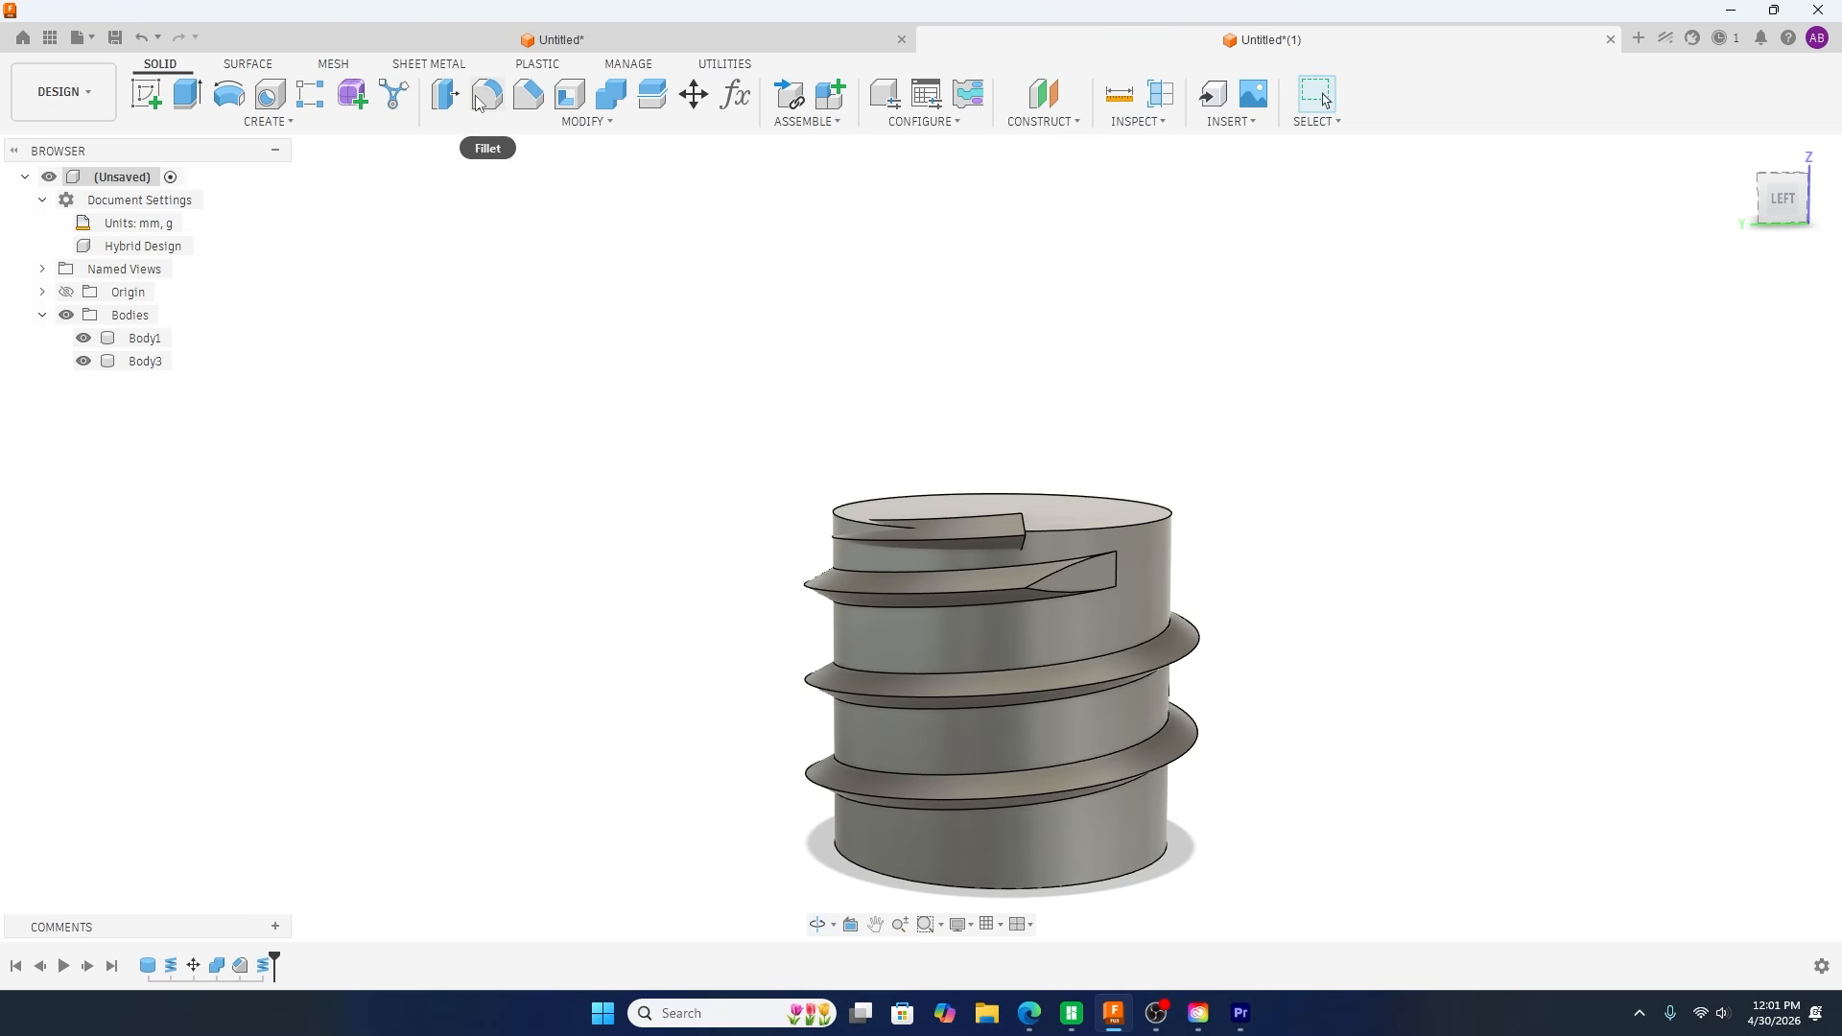
pyautogui.click(585, 122)
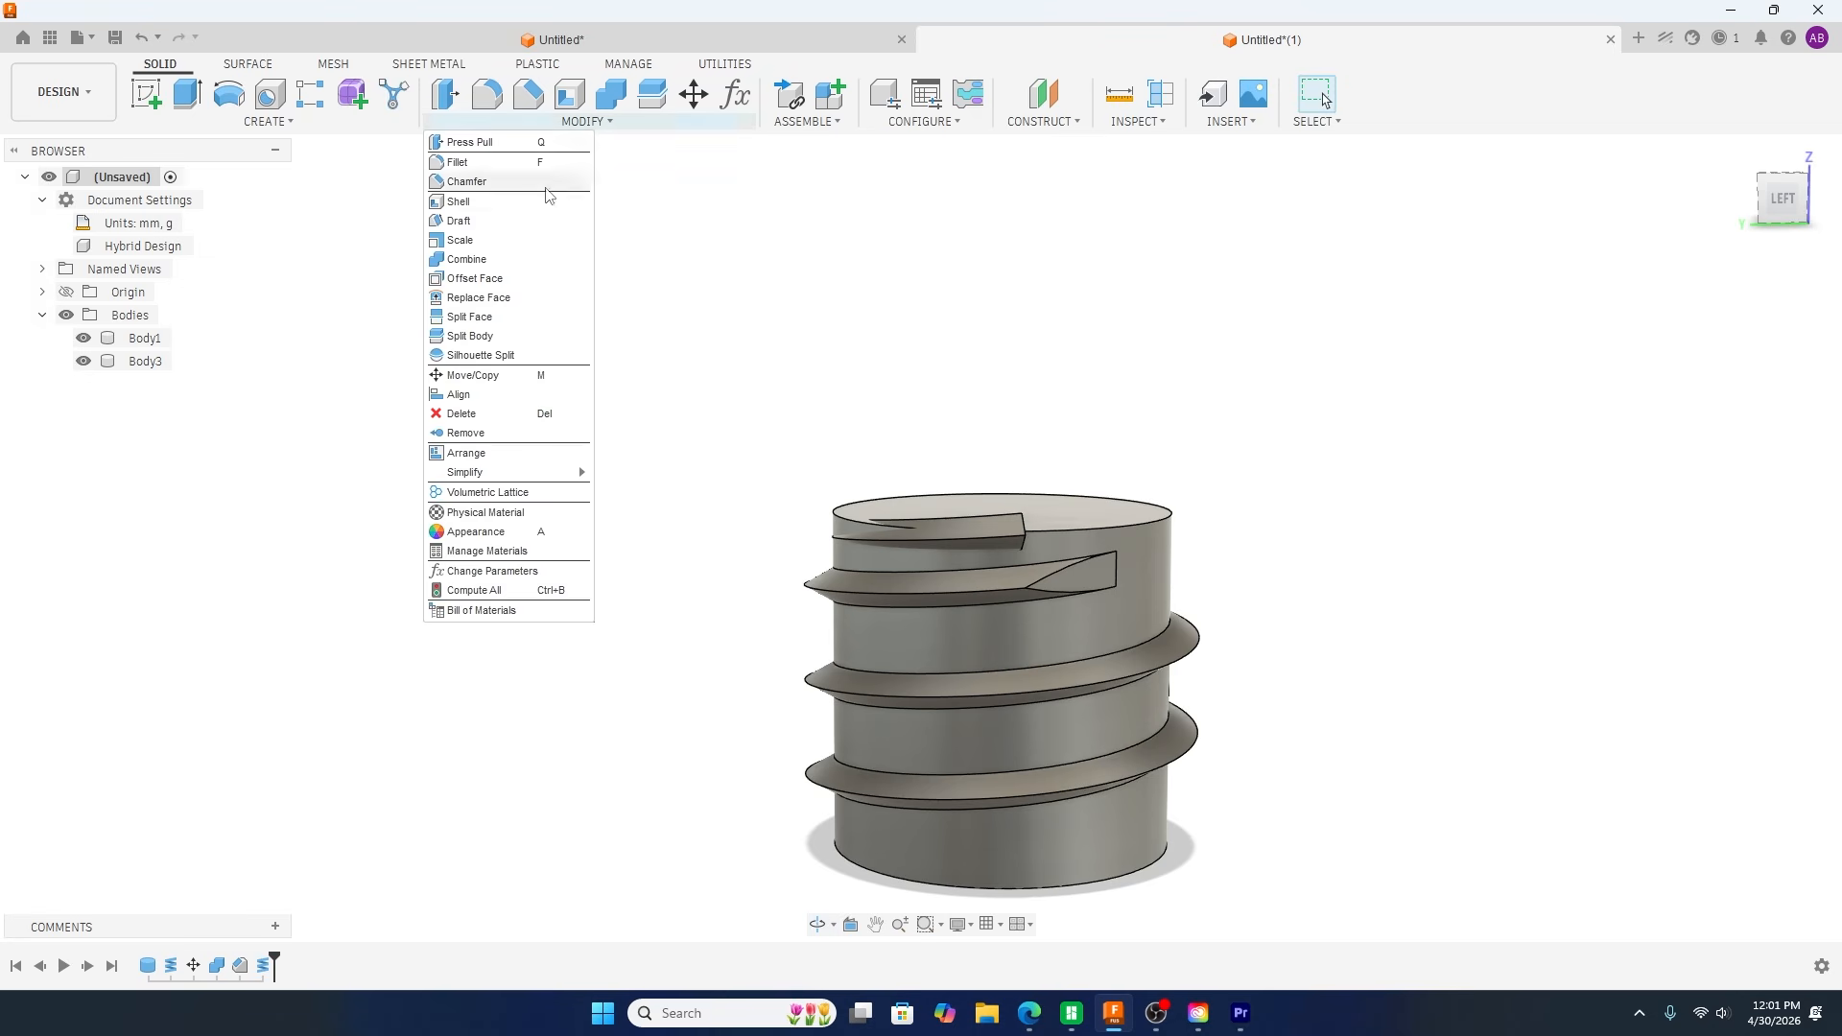
pyautogui.click(459, 394)
pyautogui.keyDown('shift'); pyautogui.moveTo(1209, 415); pyautogui.dragTo(1051, 417, button='middle'); pyautogui.keyUp('shift')
pyautogui.scroll(5, 793, 534)
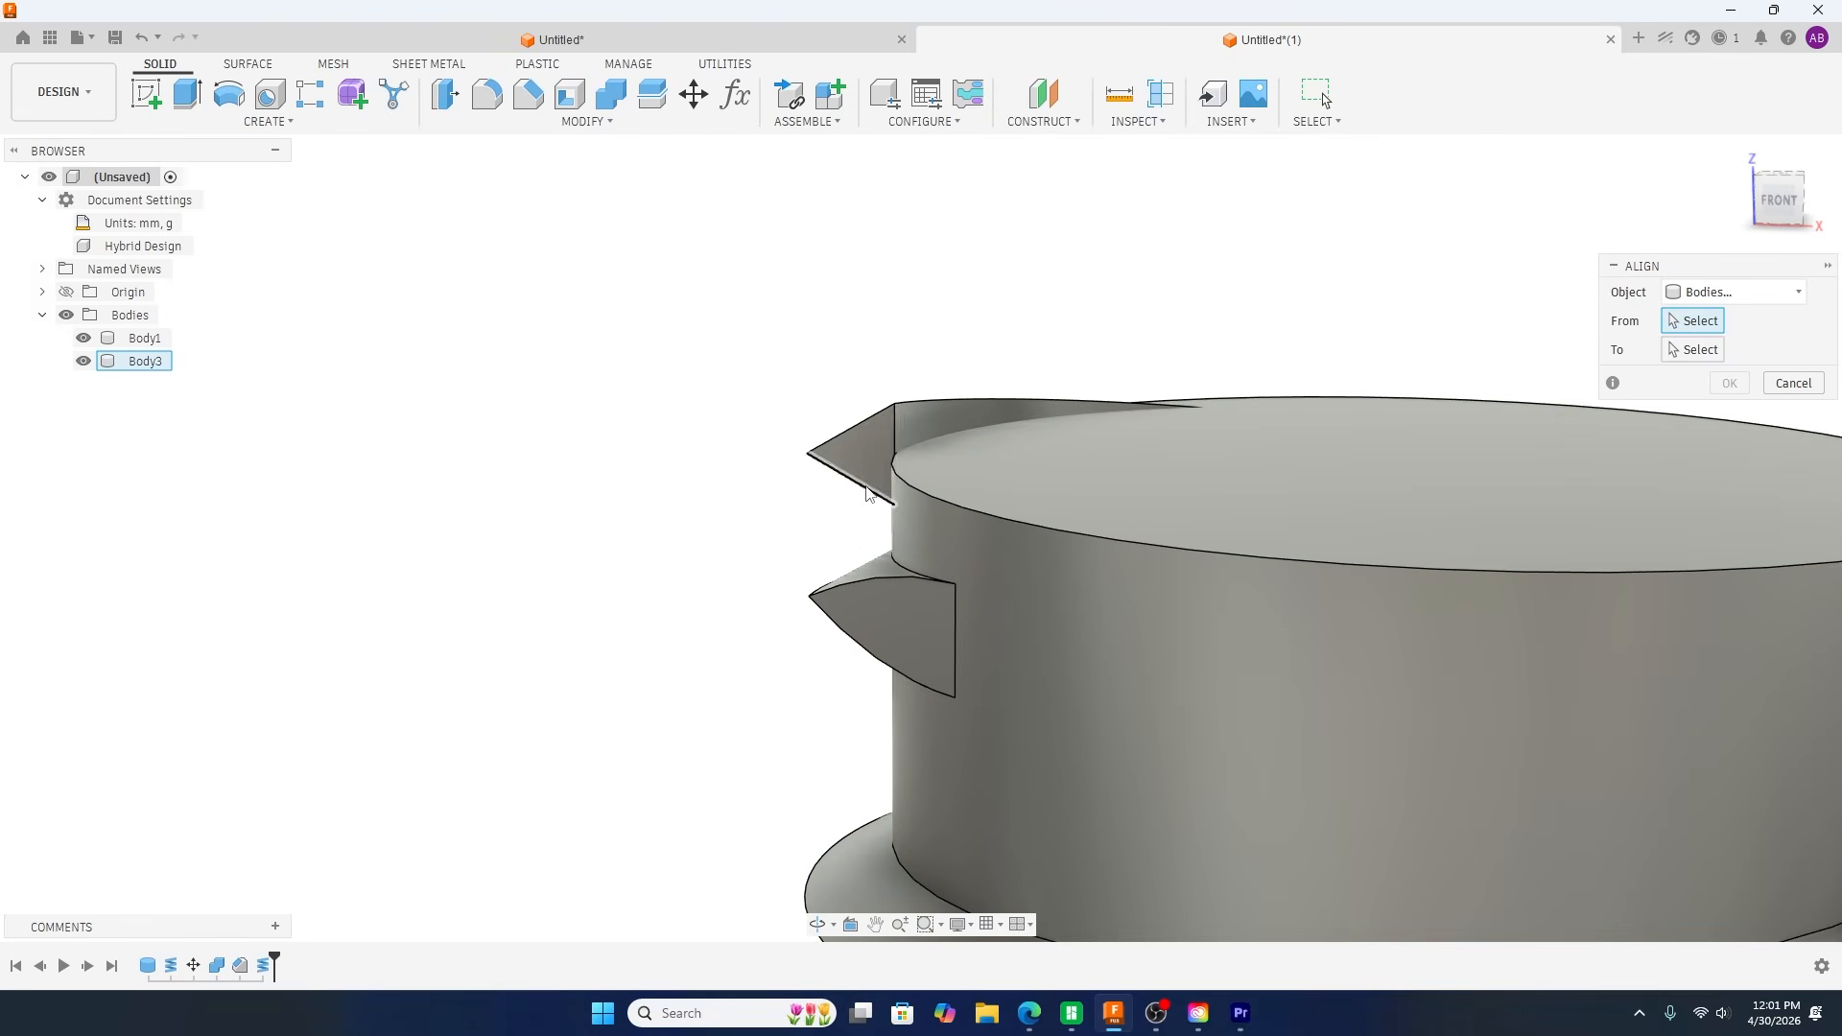
pyautogui.click(848, 455)
pyautogui.scroll(-5, 710, 479)
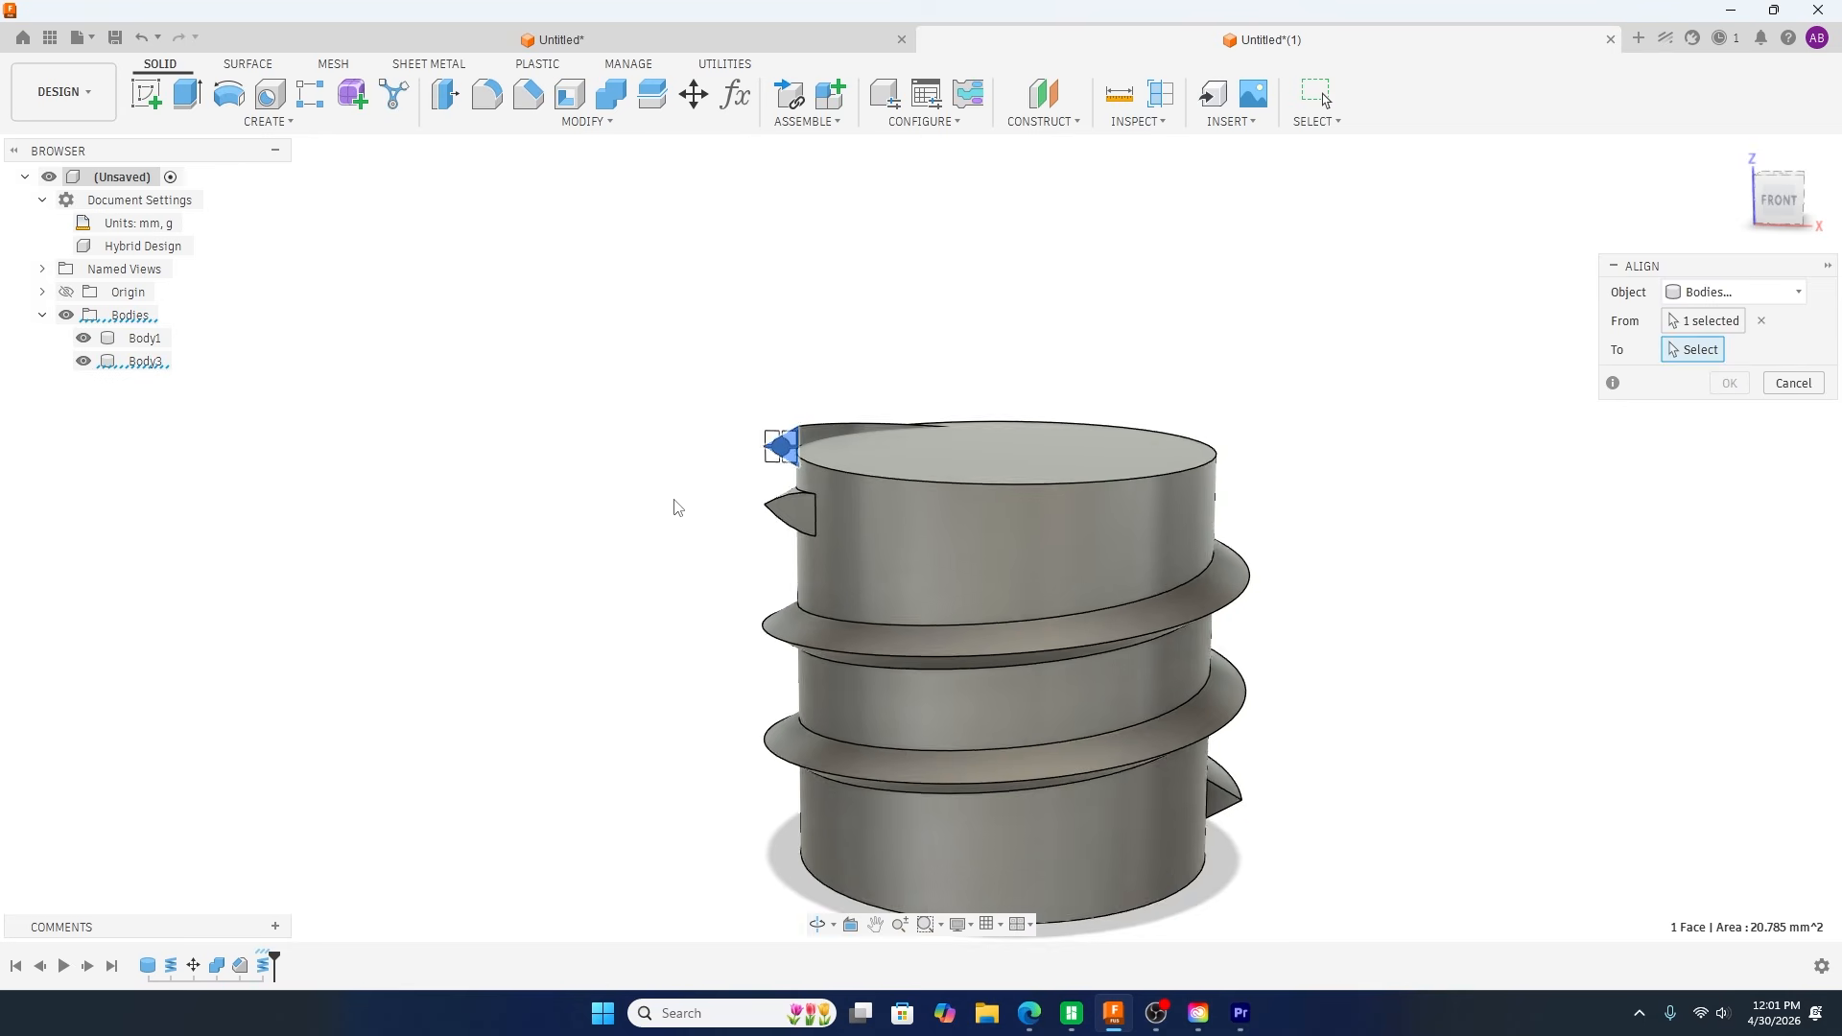
pyautogui.keyDown('shift'); pyautogui.moveTo(675, 506); pyautogui.dragTo(666, 543, button='middle'); pyautogui.keyUp('shift')
pyautogui.scroll(3, 1286, 854)
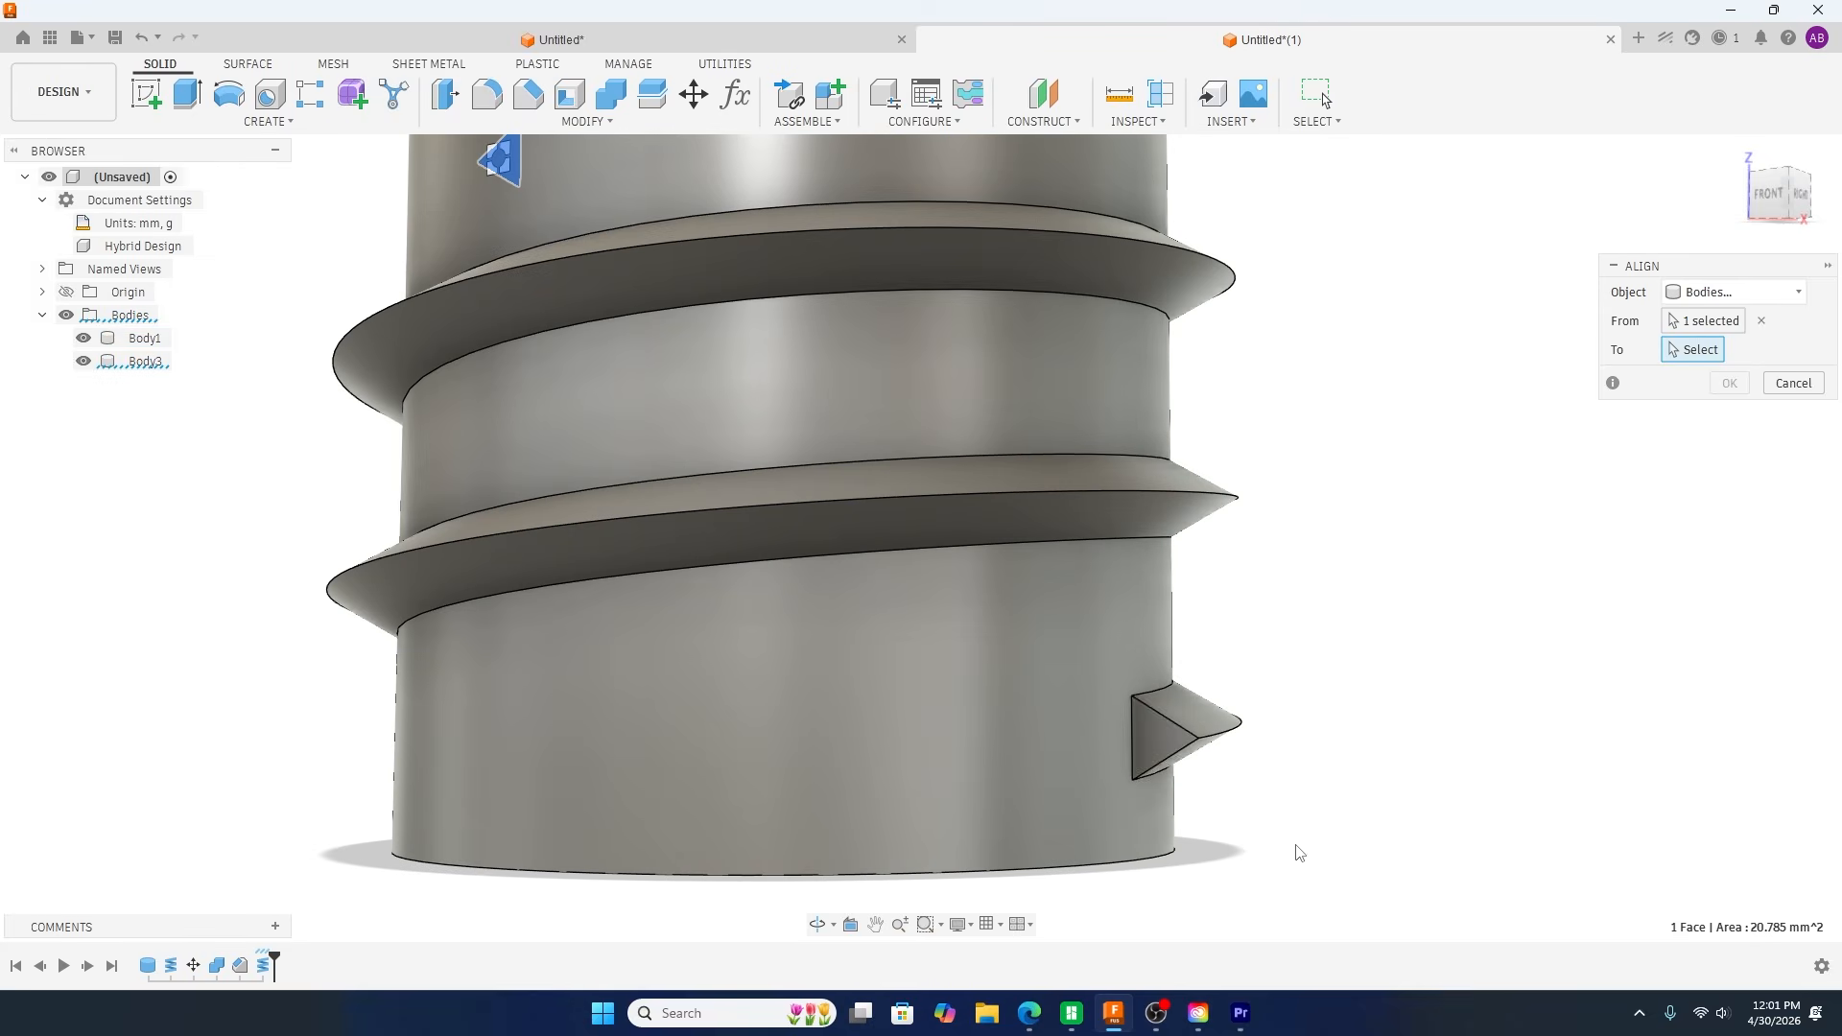
pyautogui.click(1158, 739)
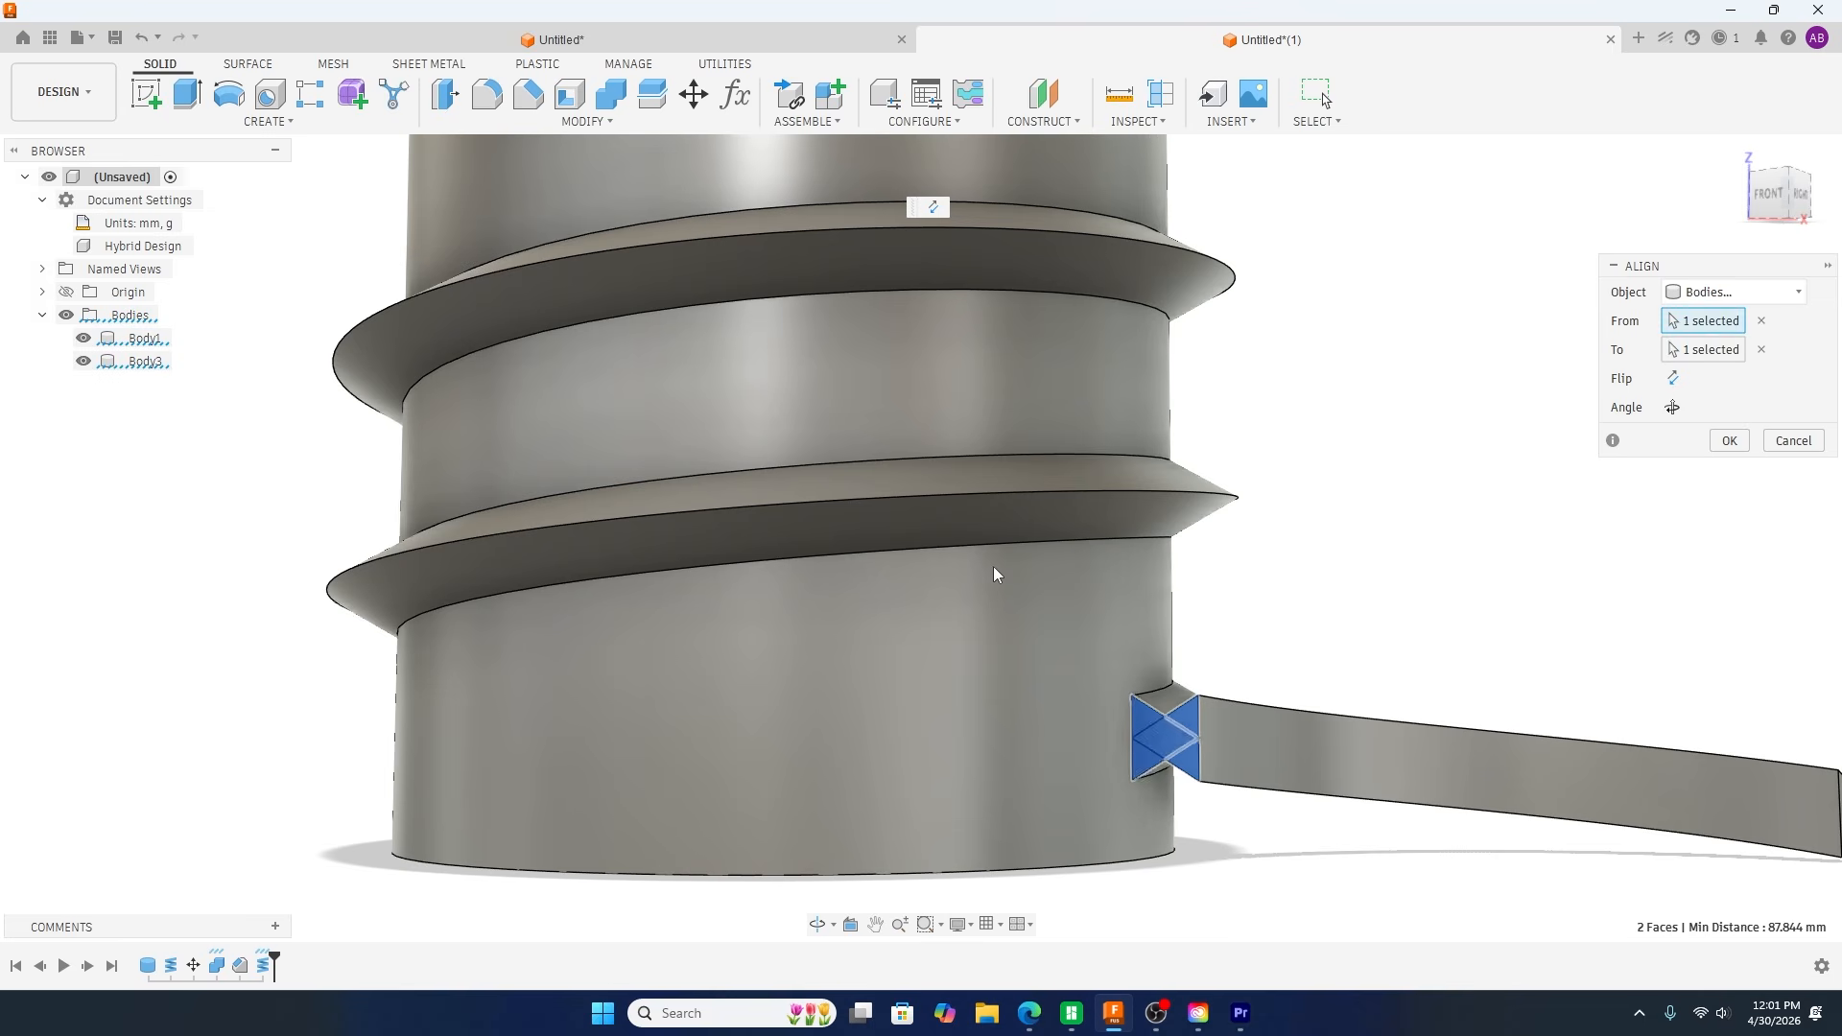
# Step: Flip and rotate the aligned coil piece until it continues the thread and fades into the cylinder wall, and accept the alignment
pyautogui.scroll(-3, 993, 566)
pyautogui.keyDown('shift'); pyautogui.moveTo(1256, 561); pyautogui.dragTo(1218, 563, button='middle'); pyautogui.keyUp('shift')
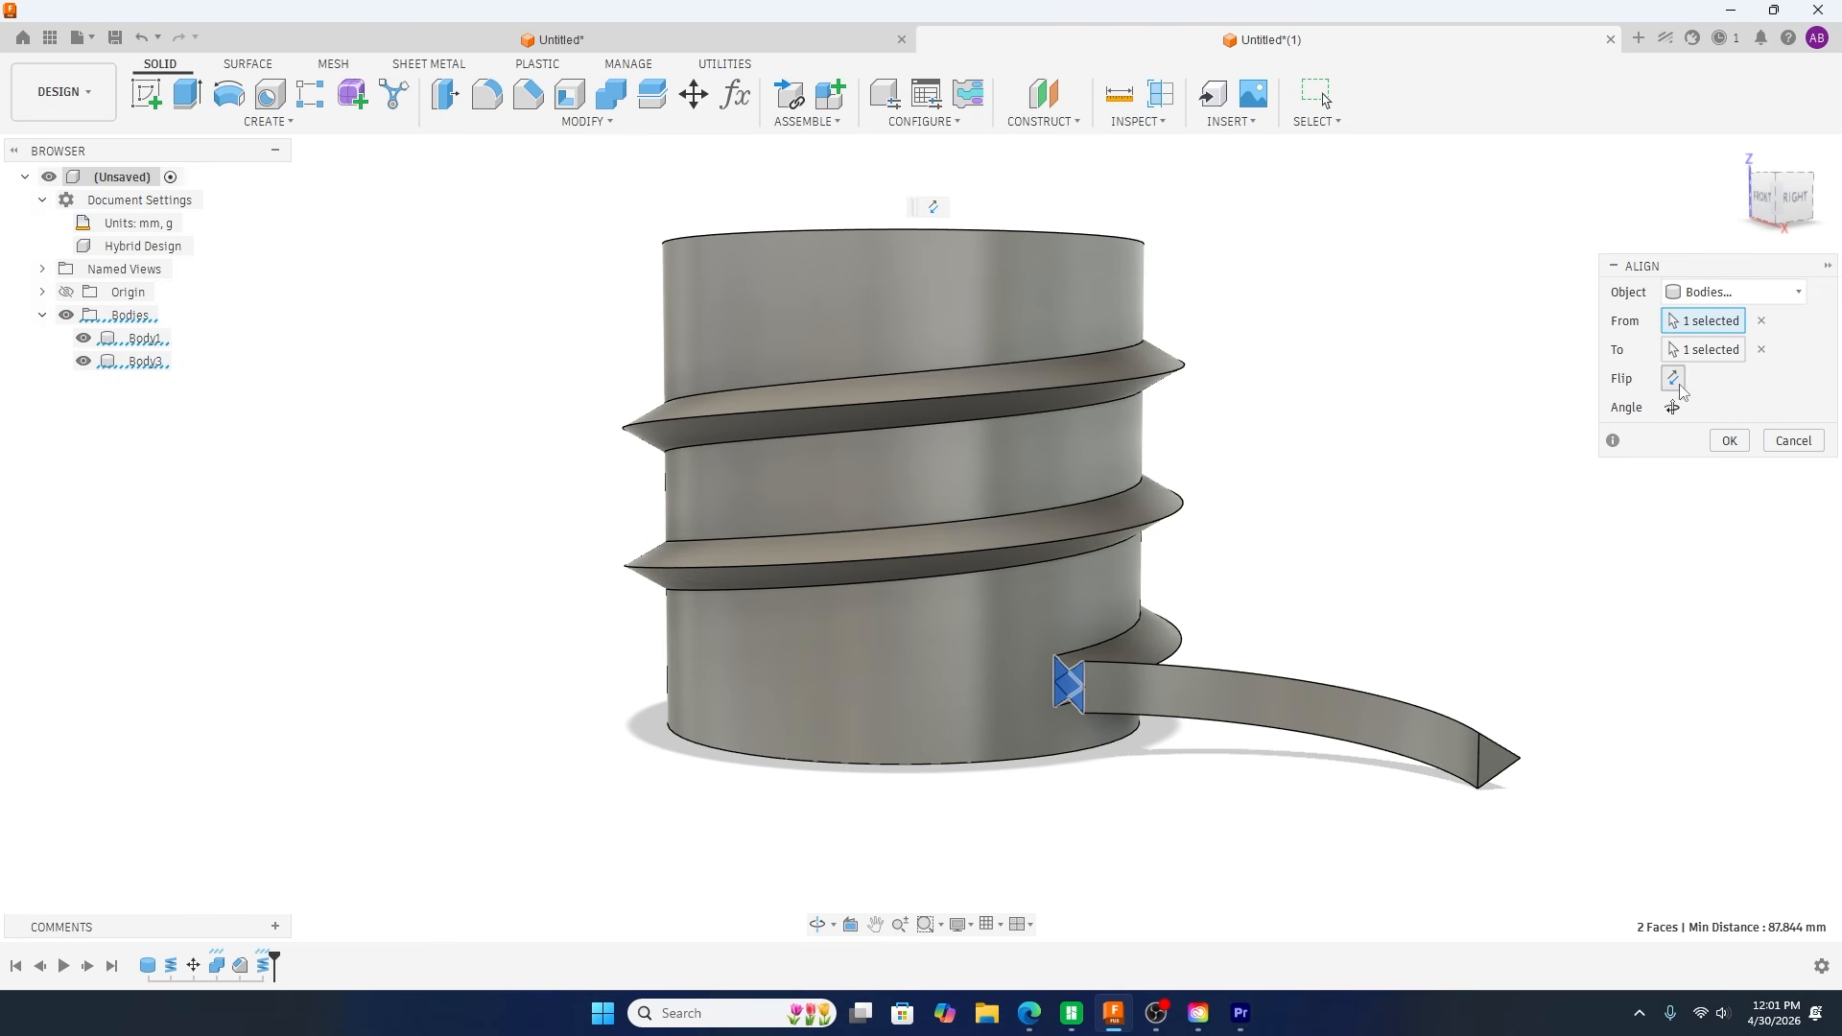
pyautogui.click(1672, 408)
pyautogui.click(1673, 408)
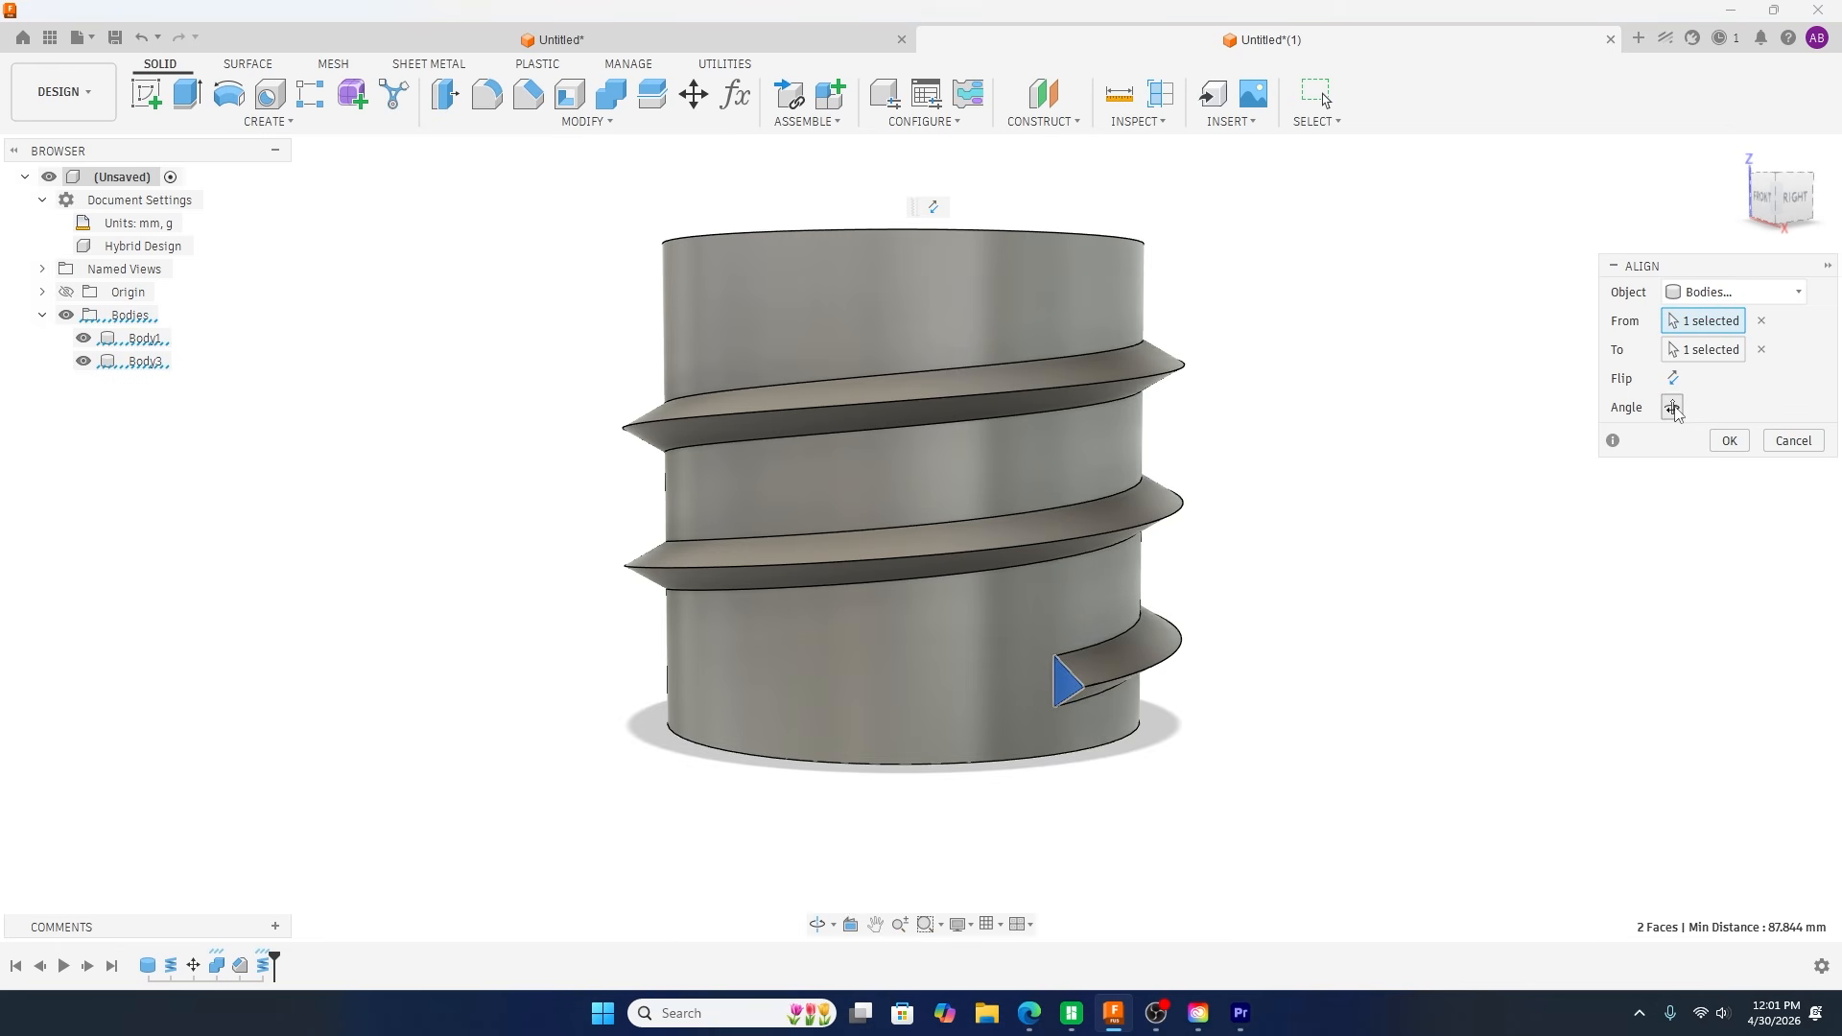
pyautogui.click(1672, 407)
pyautogui.click(1672, 408)
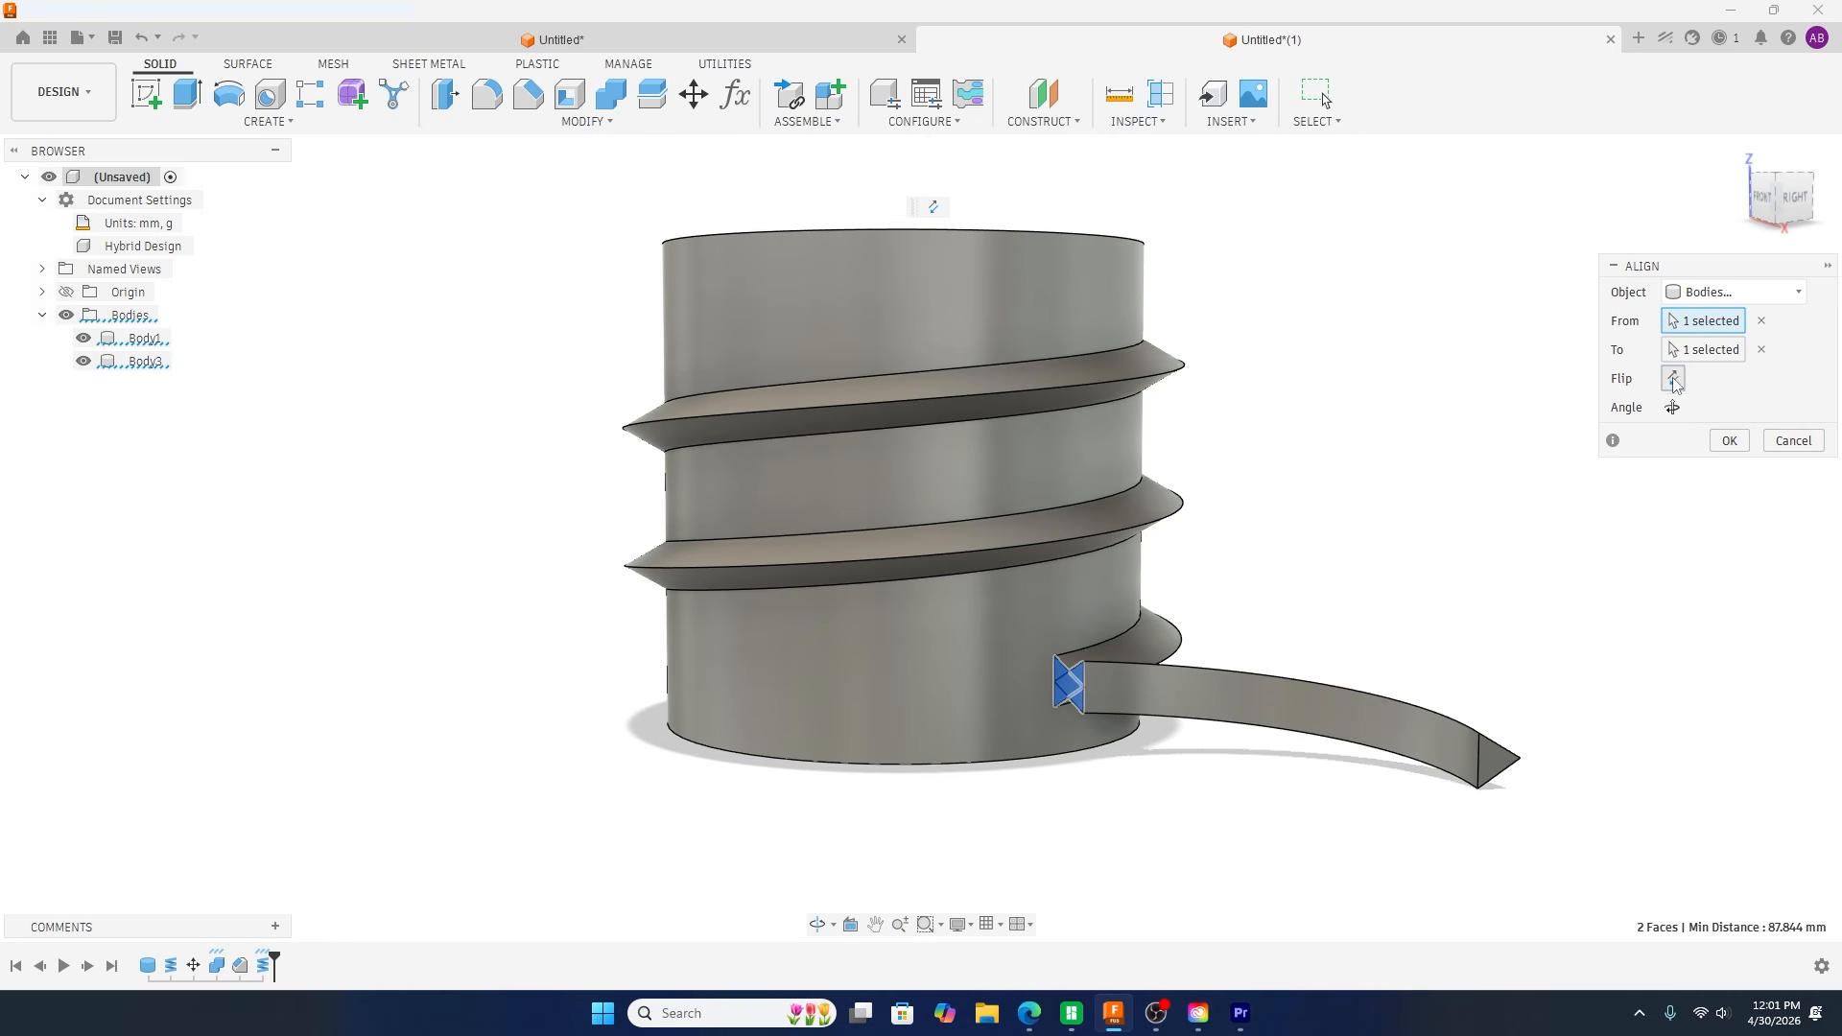
pyautogui.click(1674, 380)
pyautogui.click(1673, 408)
pyautogui.click(1673, 408)
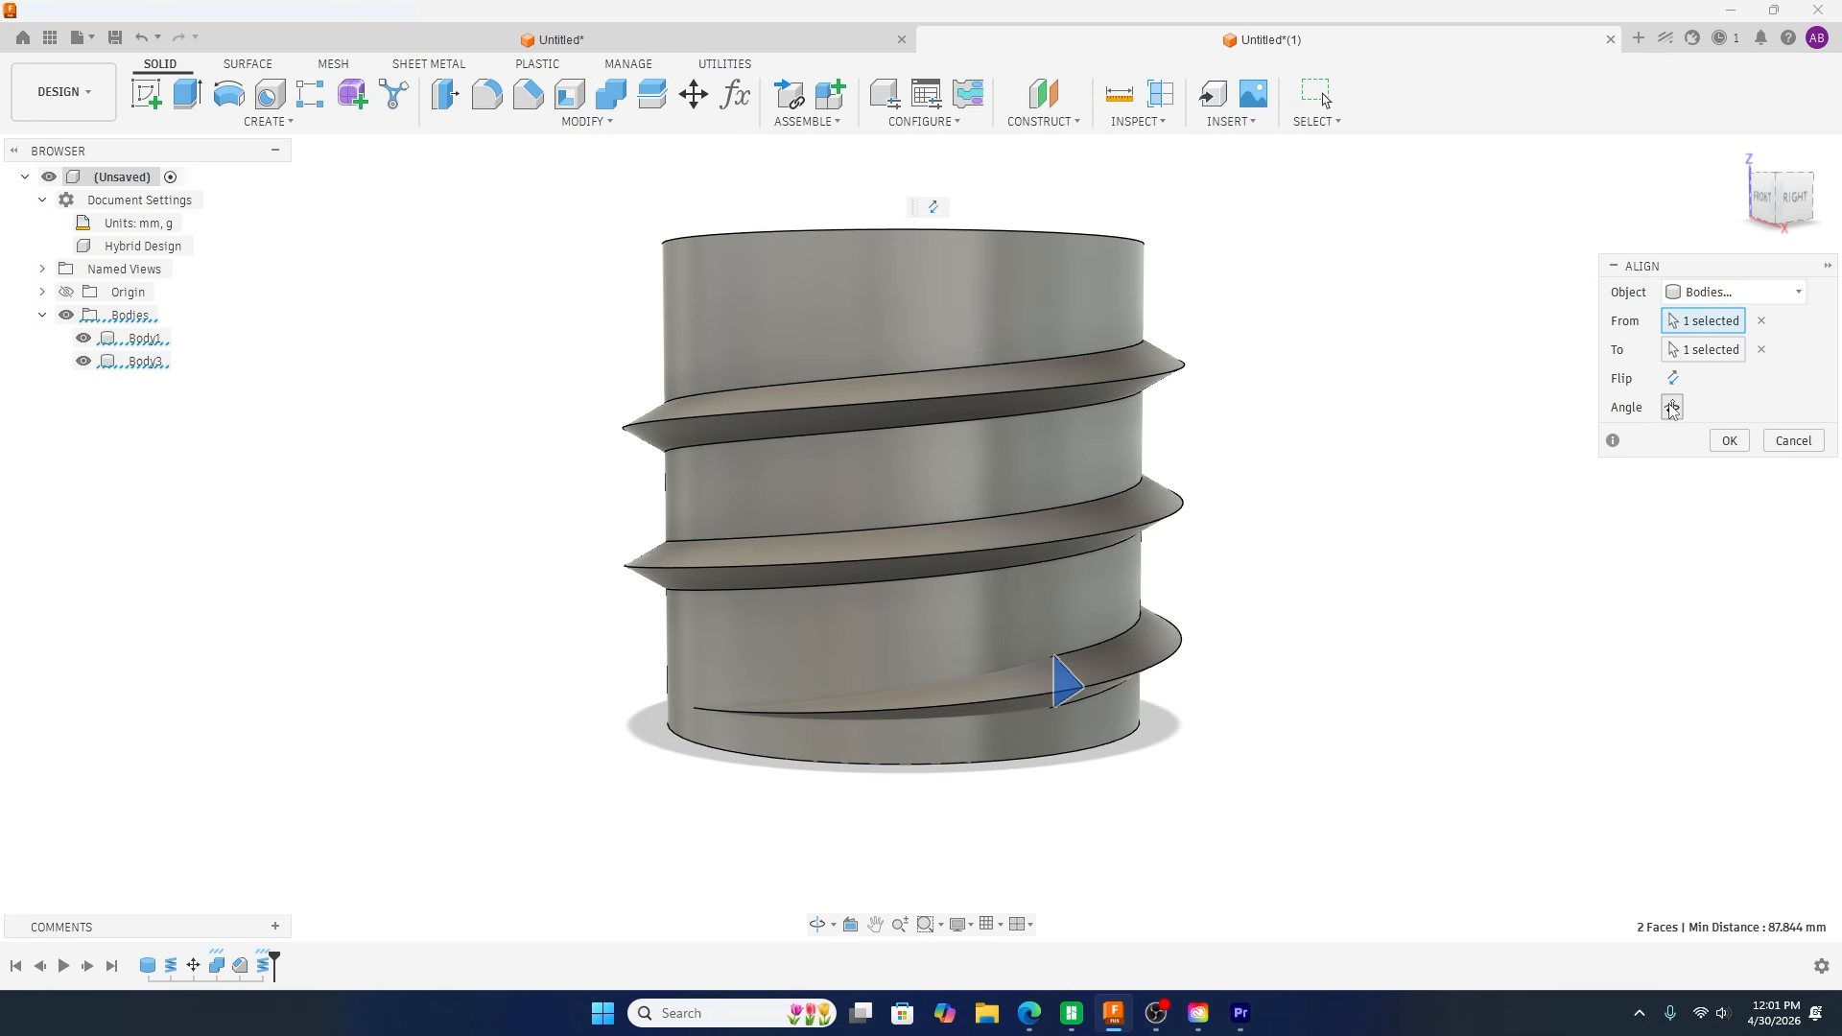
pyautogui.click(1728, 440)
# Step: Join the threaded cylinder and the tapered coil piece into one body with Combine
pyautogui.keyDown('shift'); pyautogui.moveTo(1349, 761); pyautogui.dragTo(1211, 675, button='middle'); pyautogui.keyUp('shift')
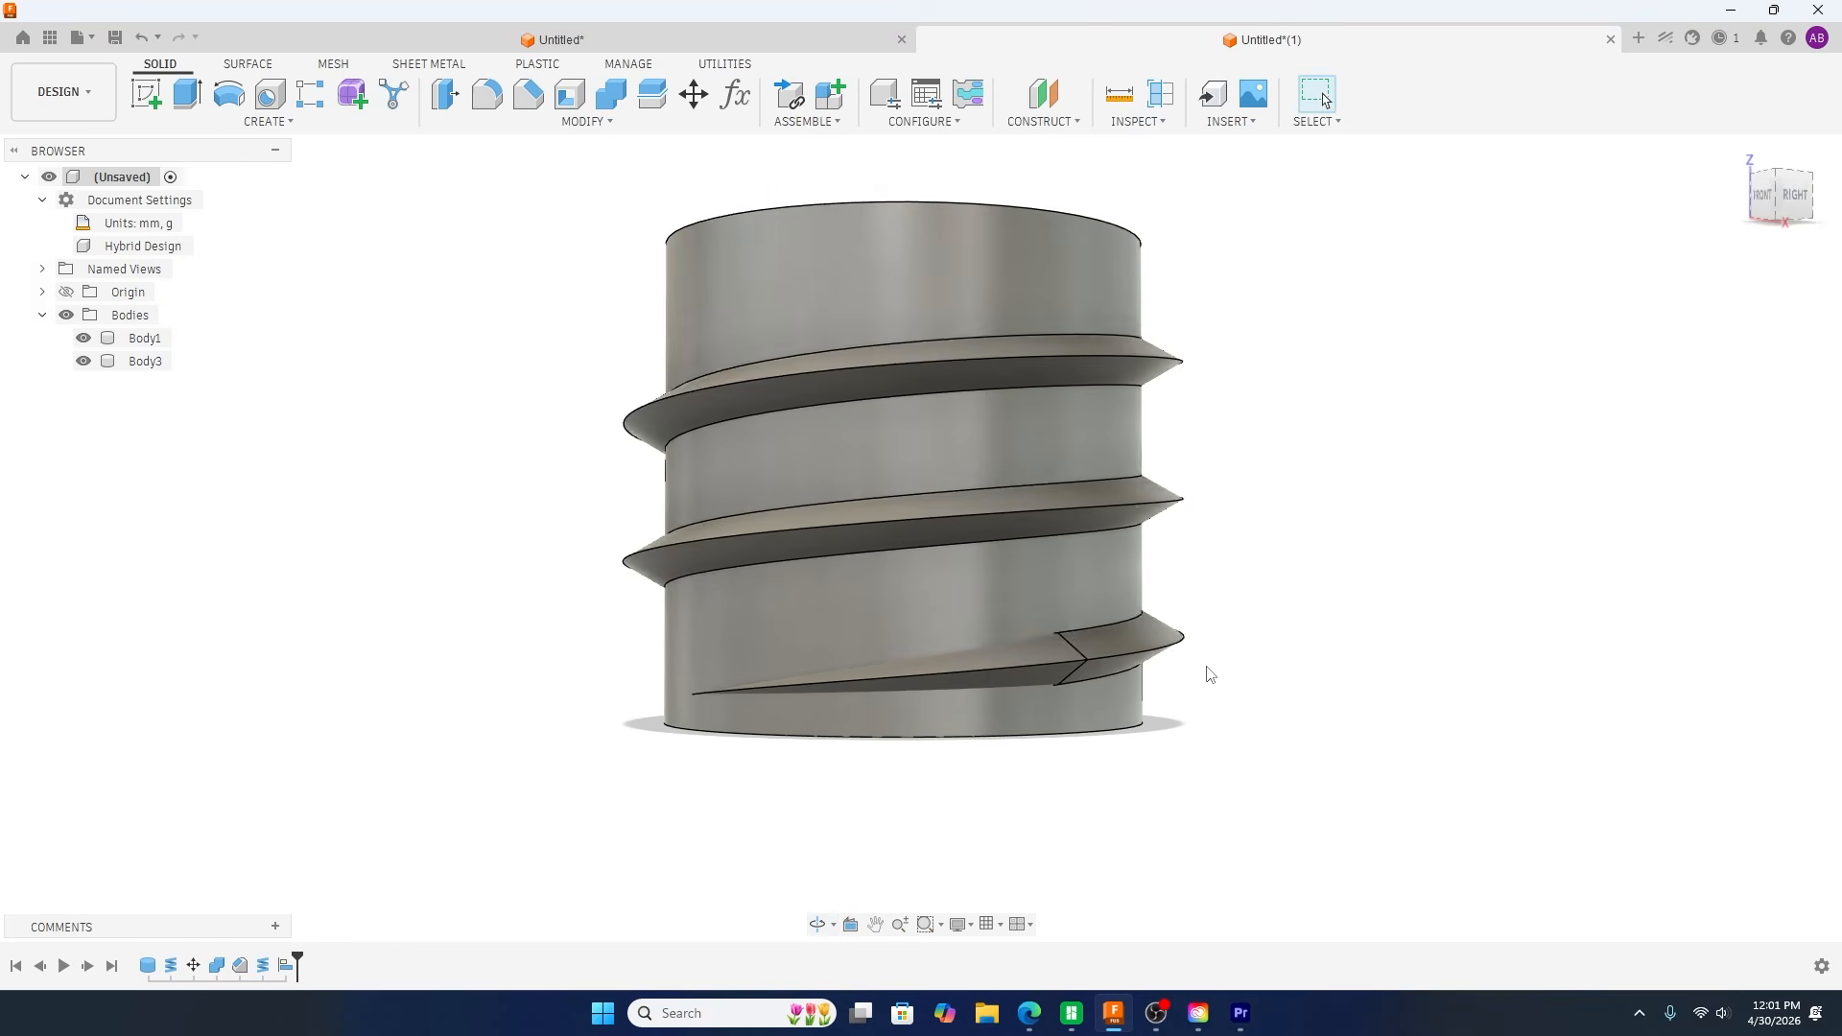
pyautogui.scroll(-2, 541, 704)
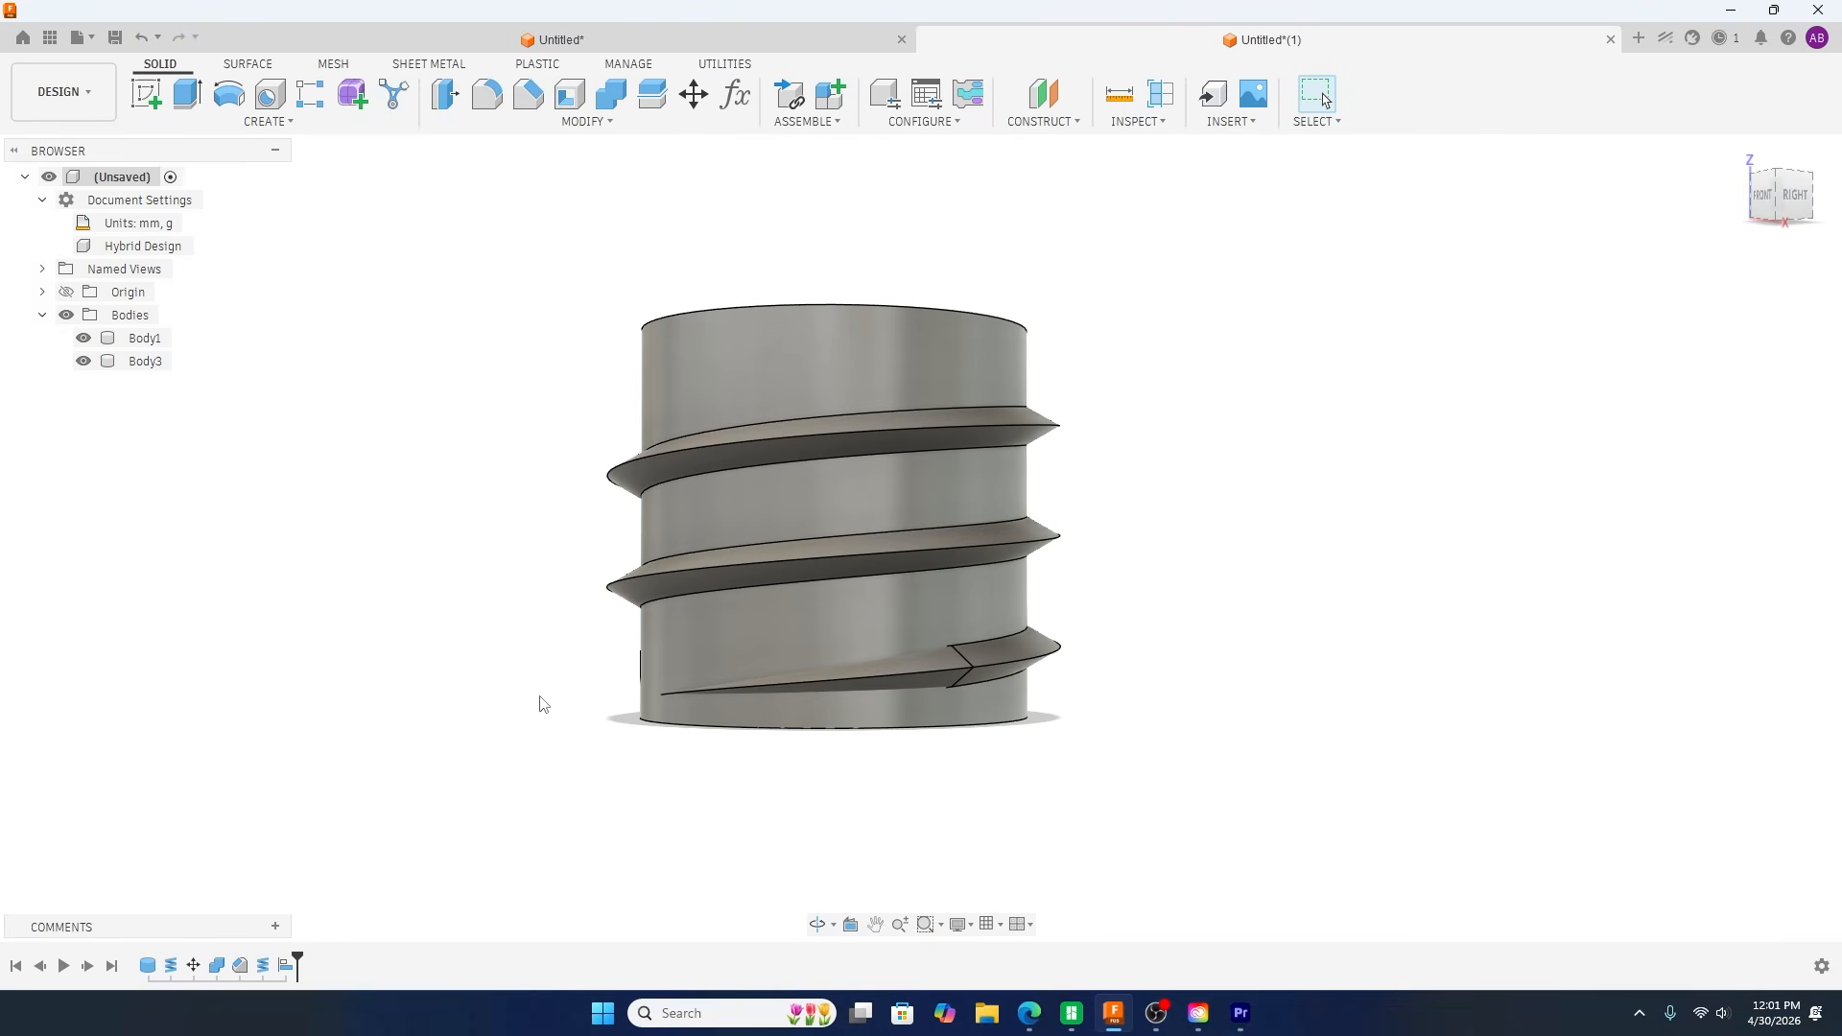
pyautogui.click(601, 99)
pyautogui.click(826, 368)
pyautogui.click(915, 676)
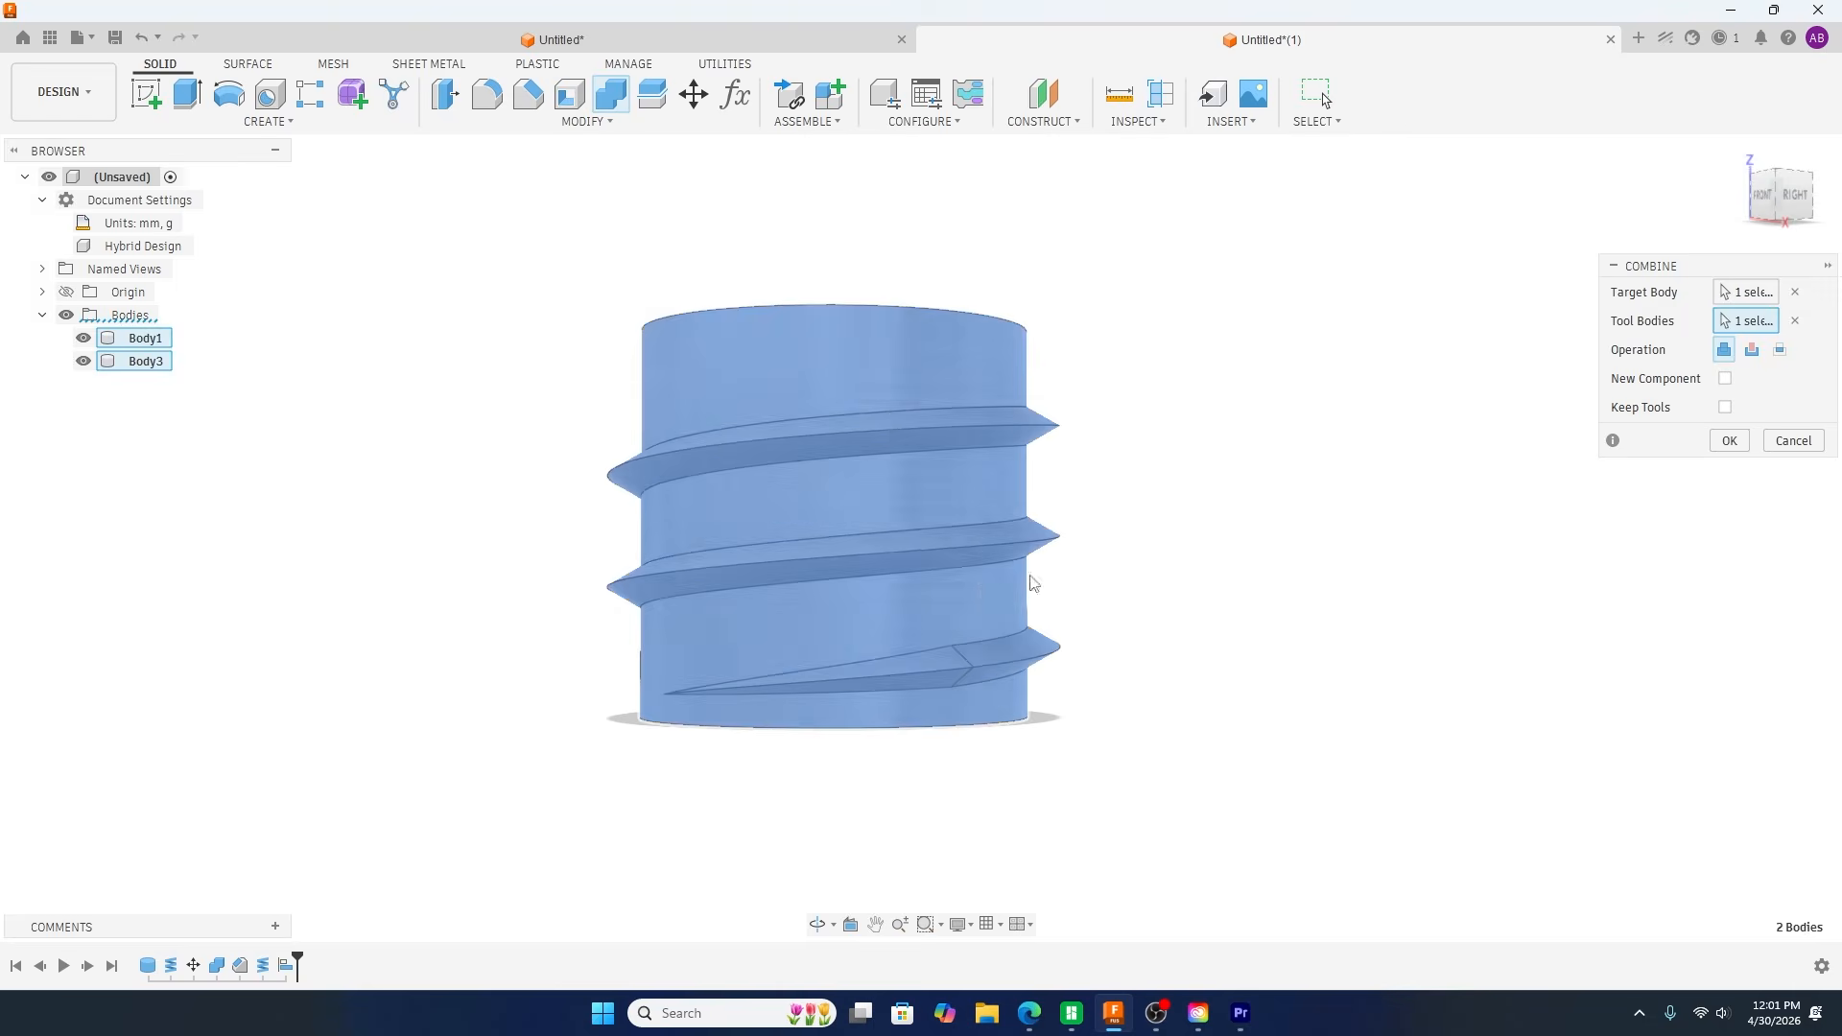
pyautogui.click(1728, 441)
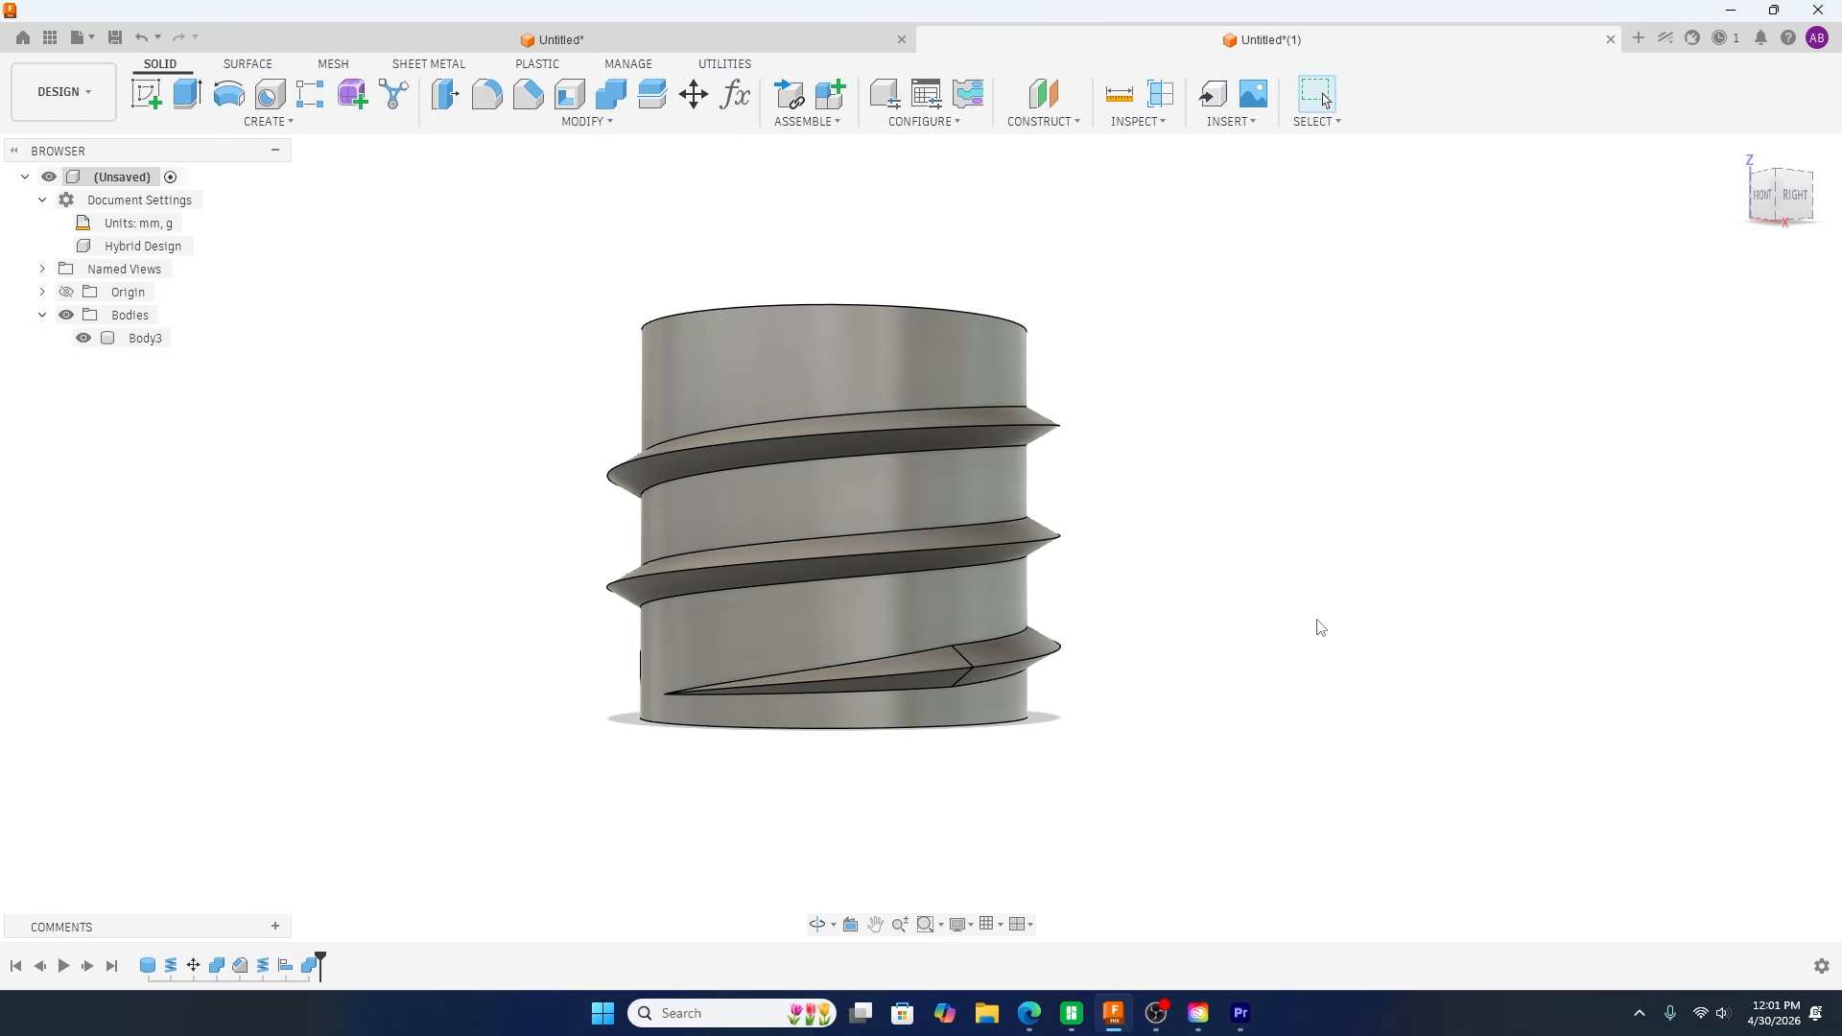
pyautogui.keyDown('shift'); pyautogui.moveTo(1275, 736); pyautogui.dragTo(939, 849, button='middle'); pyautogui.keyUp('shift')
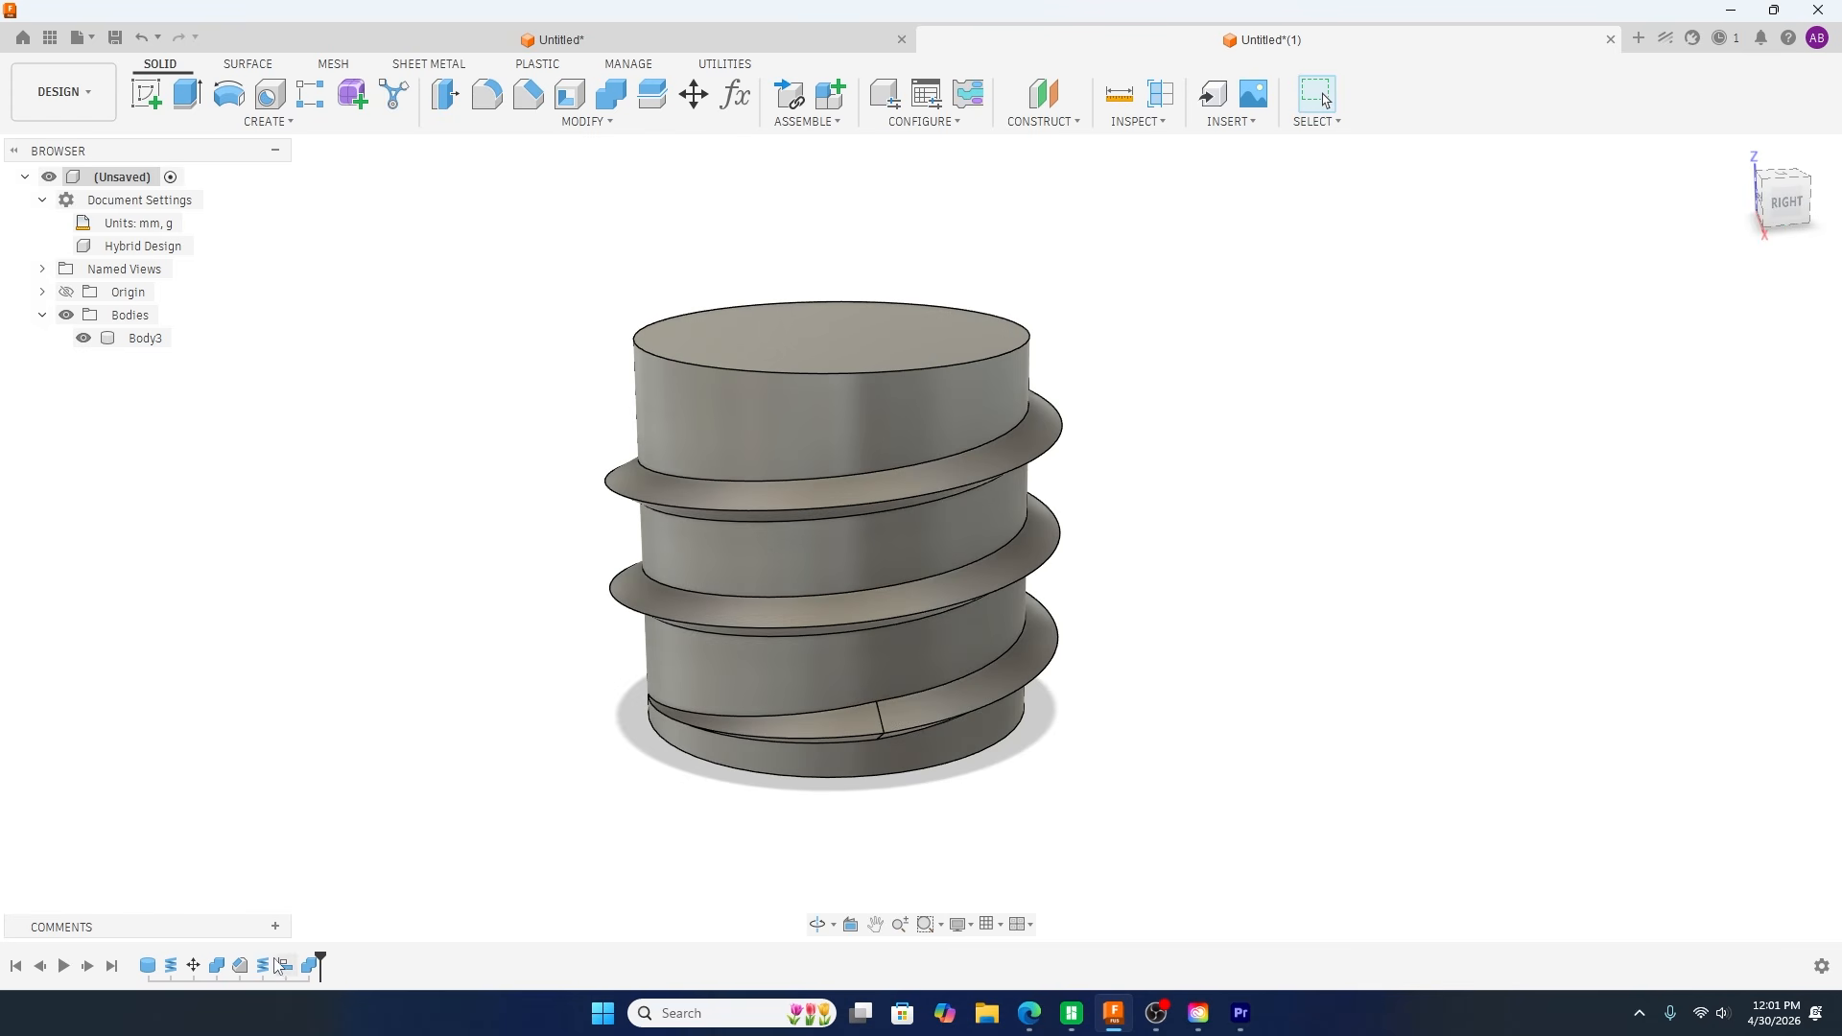
# Step: Edit the tapered coil feature, set its height to -4 mm, and check how its tip meets the cylinder wall
pyautogui.keyDown('shift'); pyautogui.moveTo(357, 858); pyautogui.dragTo(376, 795, button='middle'); pyautogui.keyUp('shift')
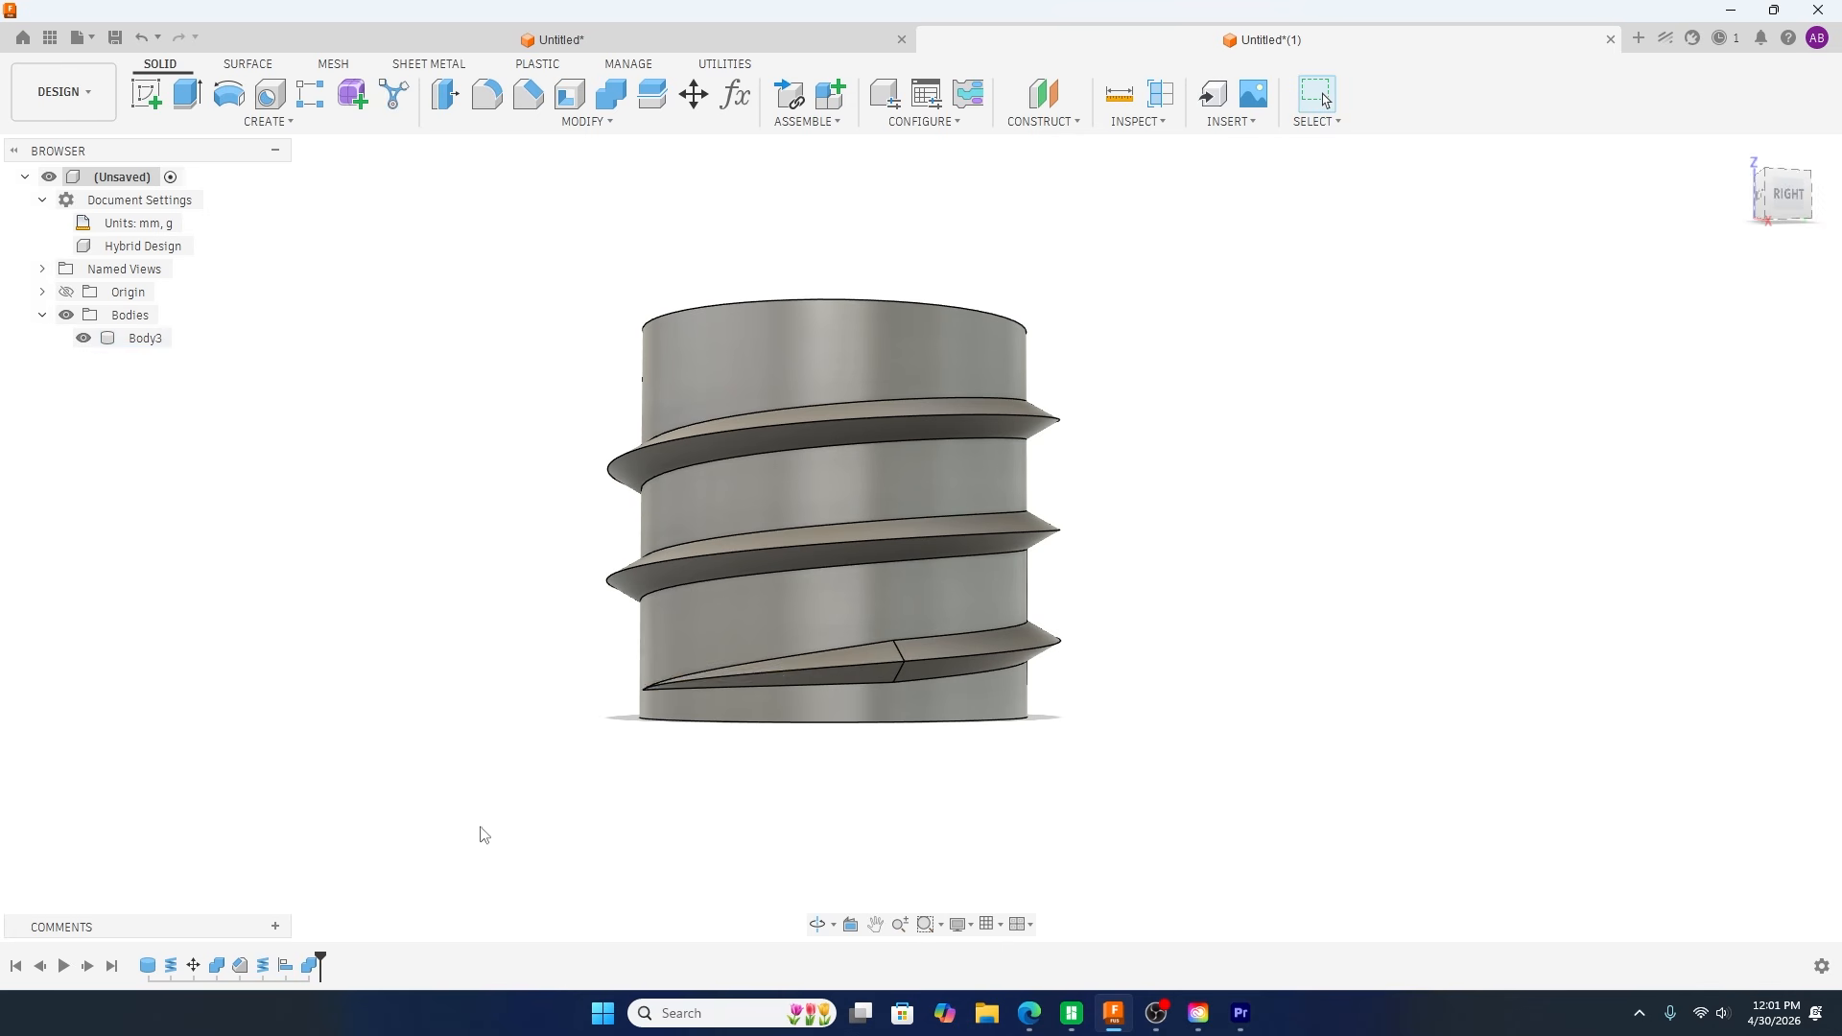
pyautogui.doubleClick(265, 970)
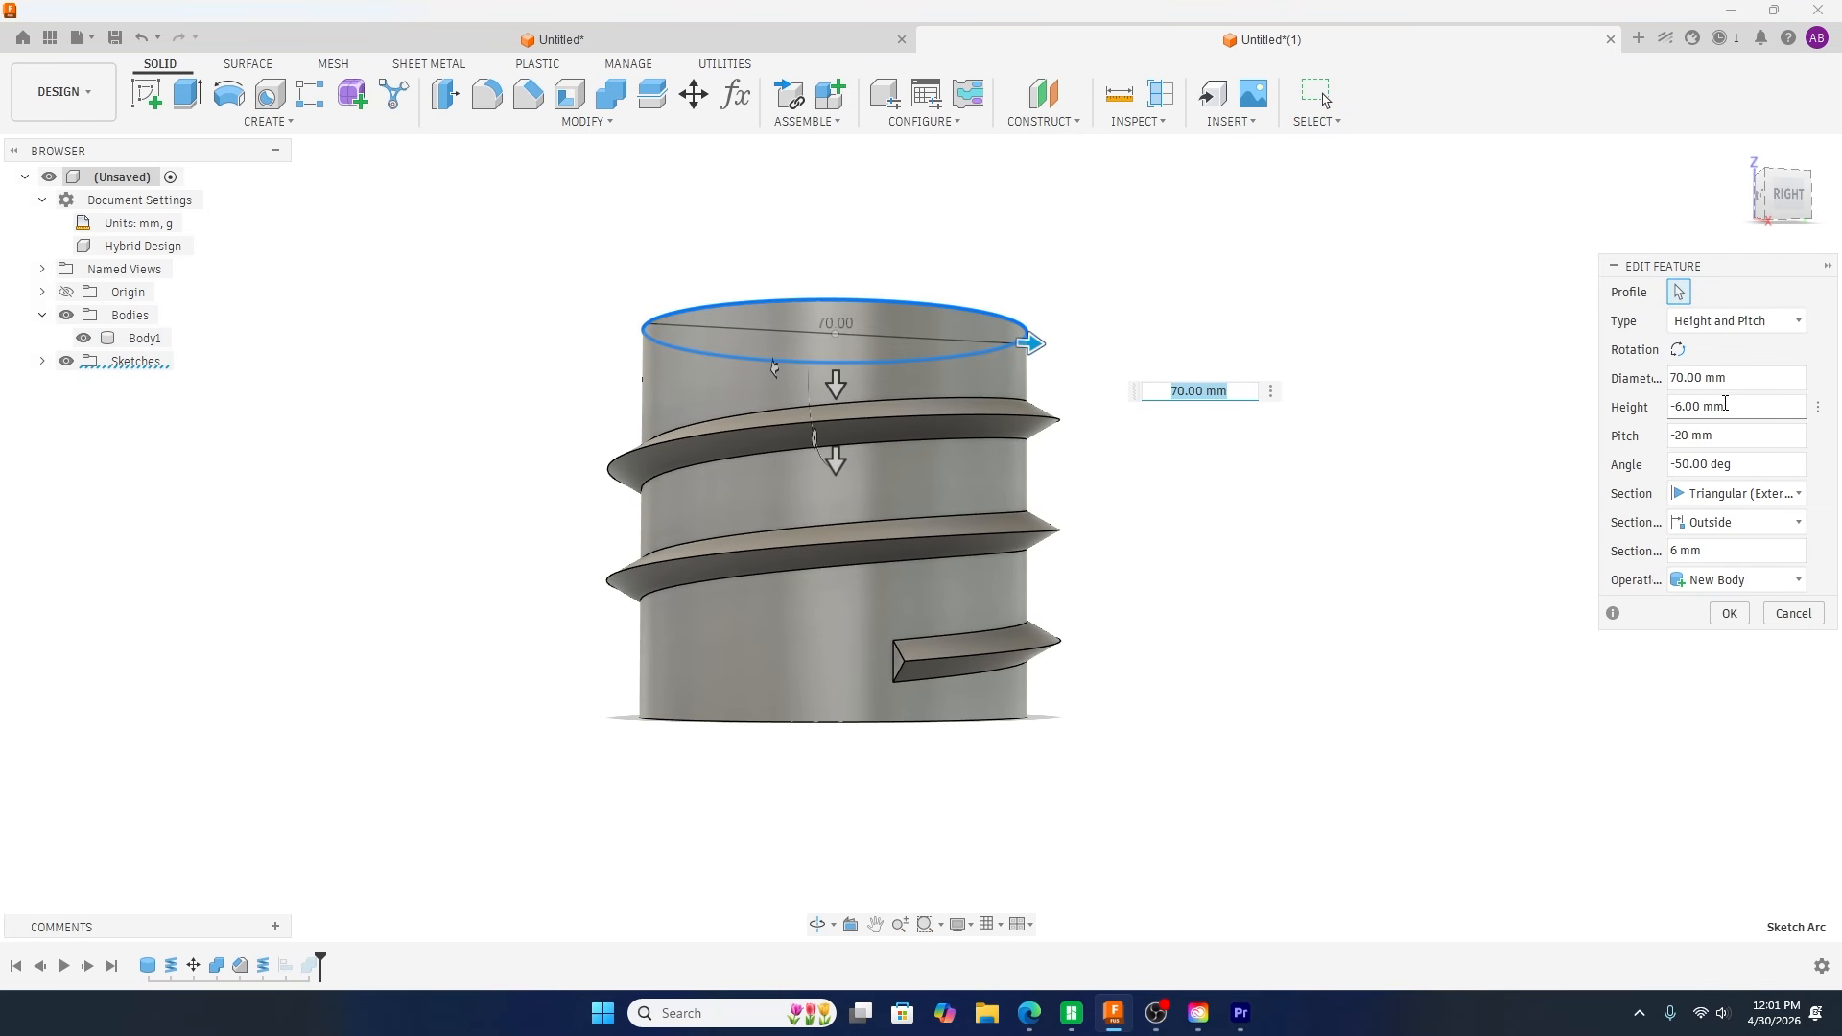
pyautogui.click(1679, 408)
pyautogui.click(1731, 614)
pyautogui.keyDown('shift'); pyautogui.moveTo(1092, 790); pyautogui.dragTo(1247, 800, button='middle'); pyautogui.keyUp('shift')
pyautogui.scroll(8, 1060, 750)
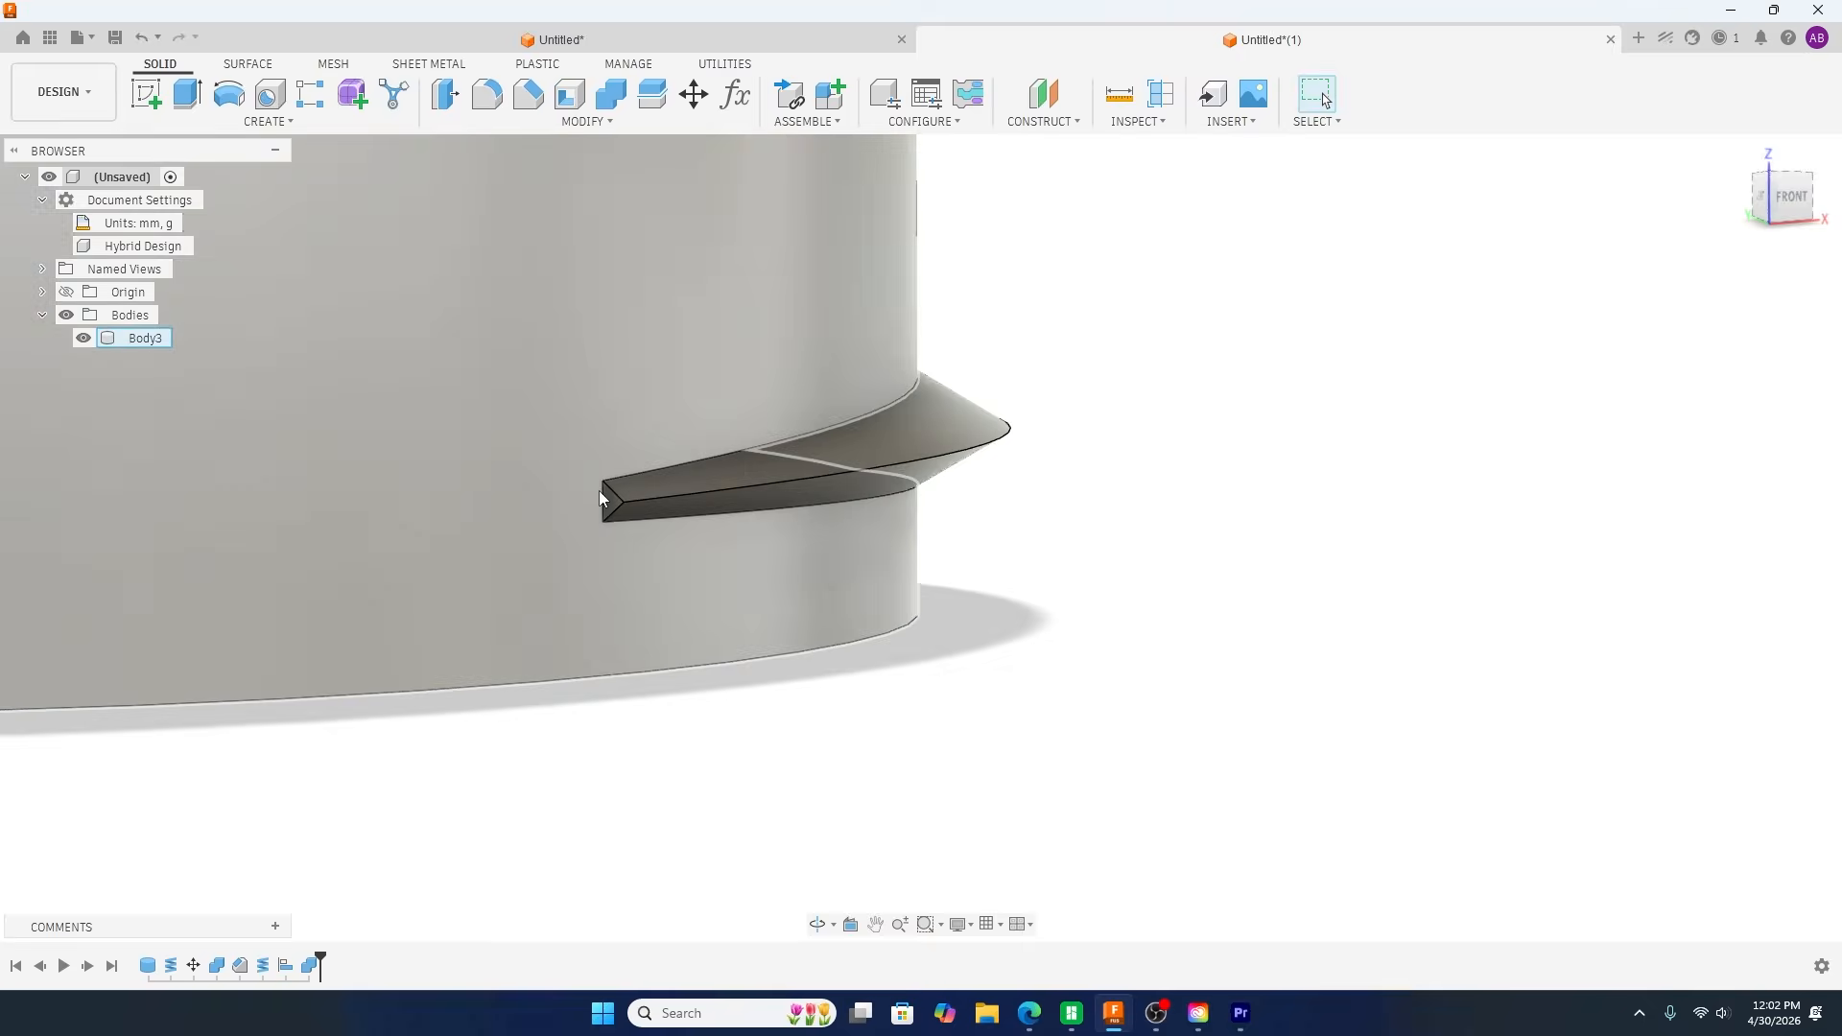
pyautogui.scroll(-5, 1028, 679)
pyautogui.keyDown('shift'); pyautogui.moveTo(1028, 678); pyautogui.dragTo(823, 791, button='middle'); pyautogui.keyUp('shift')
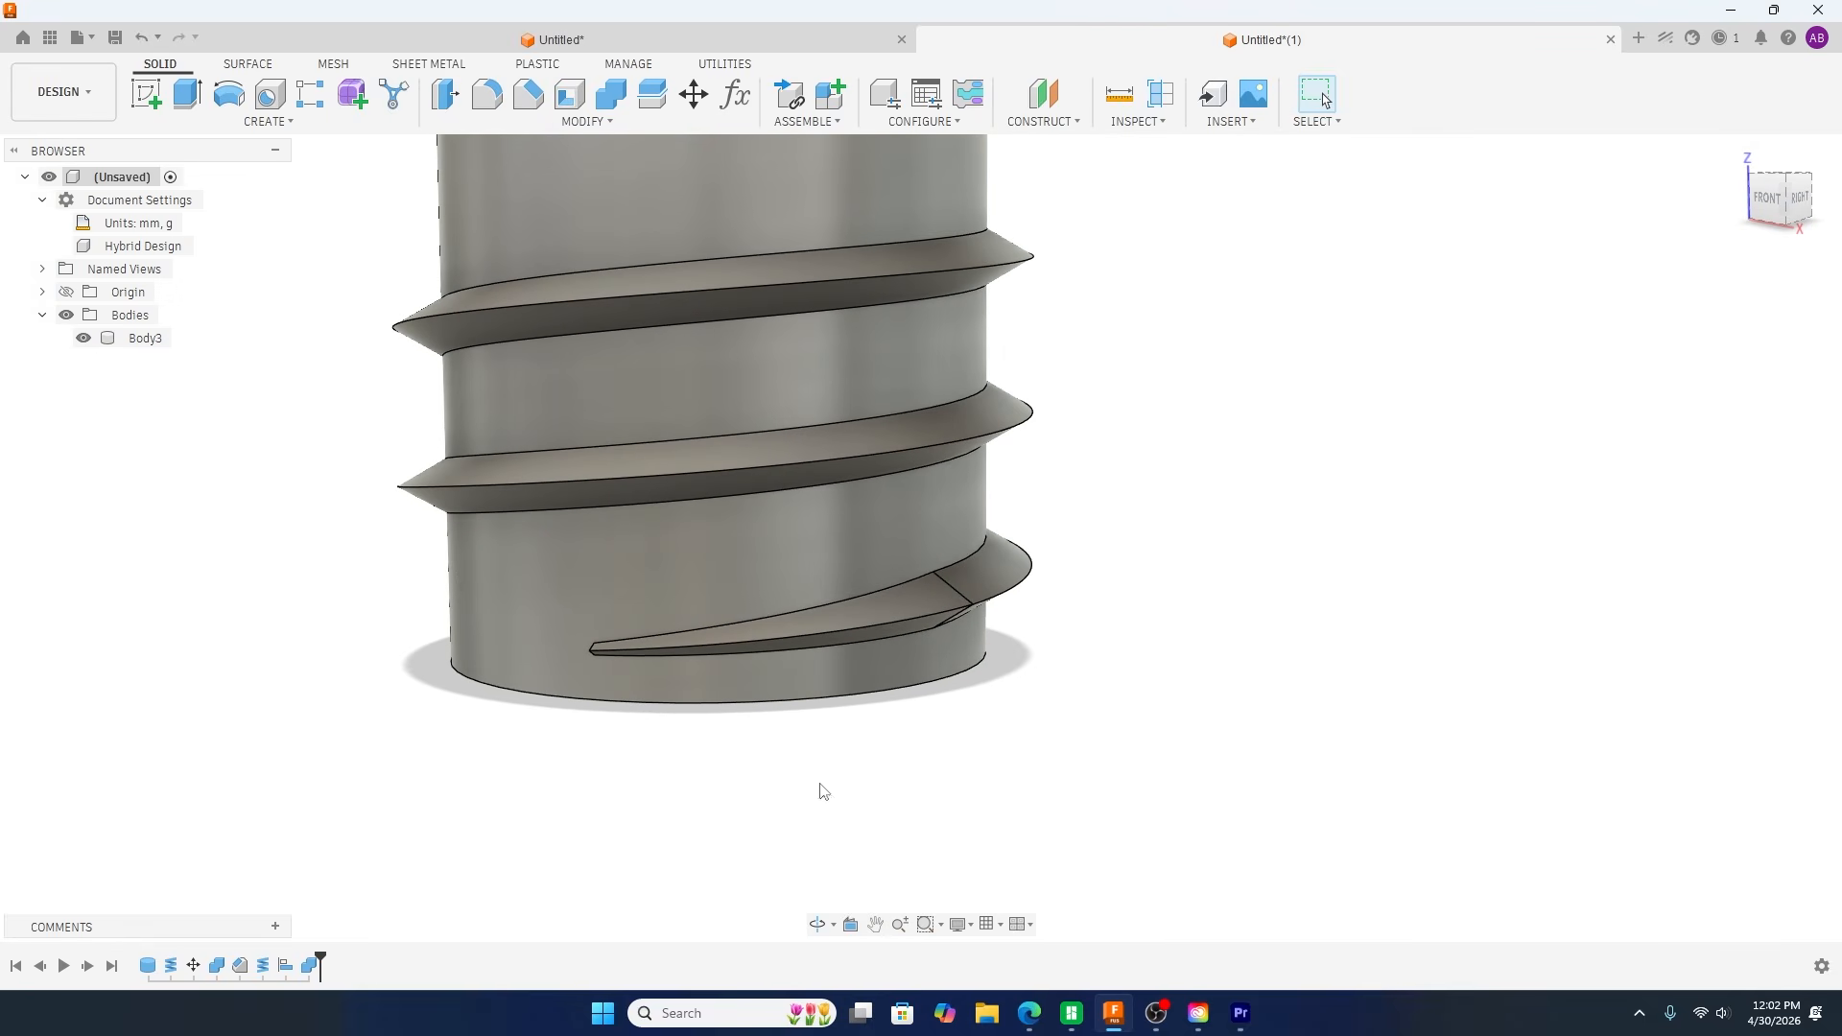
# Step: Adjust the tapered coil's angle, first to -55 deg and finally to -60 deg, and check its tip up close
pyautogui.doubleClick(278, 966)
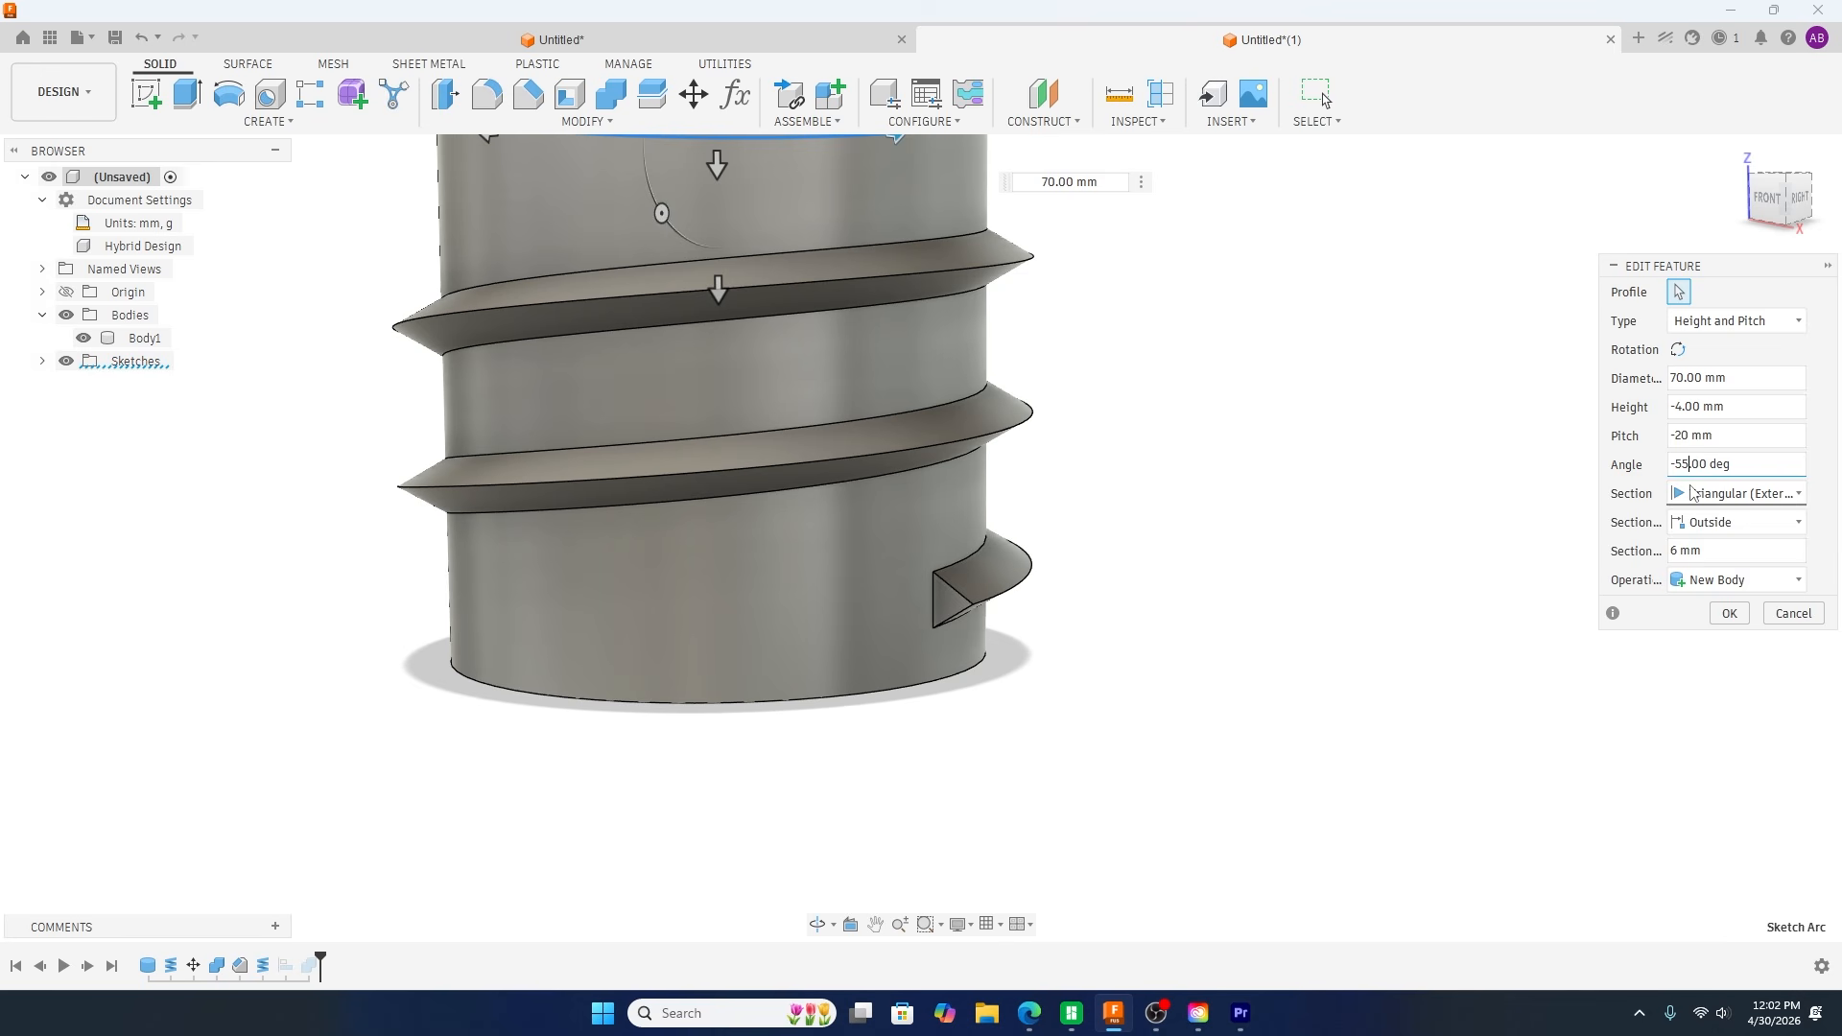
pyautogui.click(1729, 613)
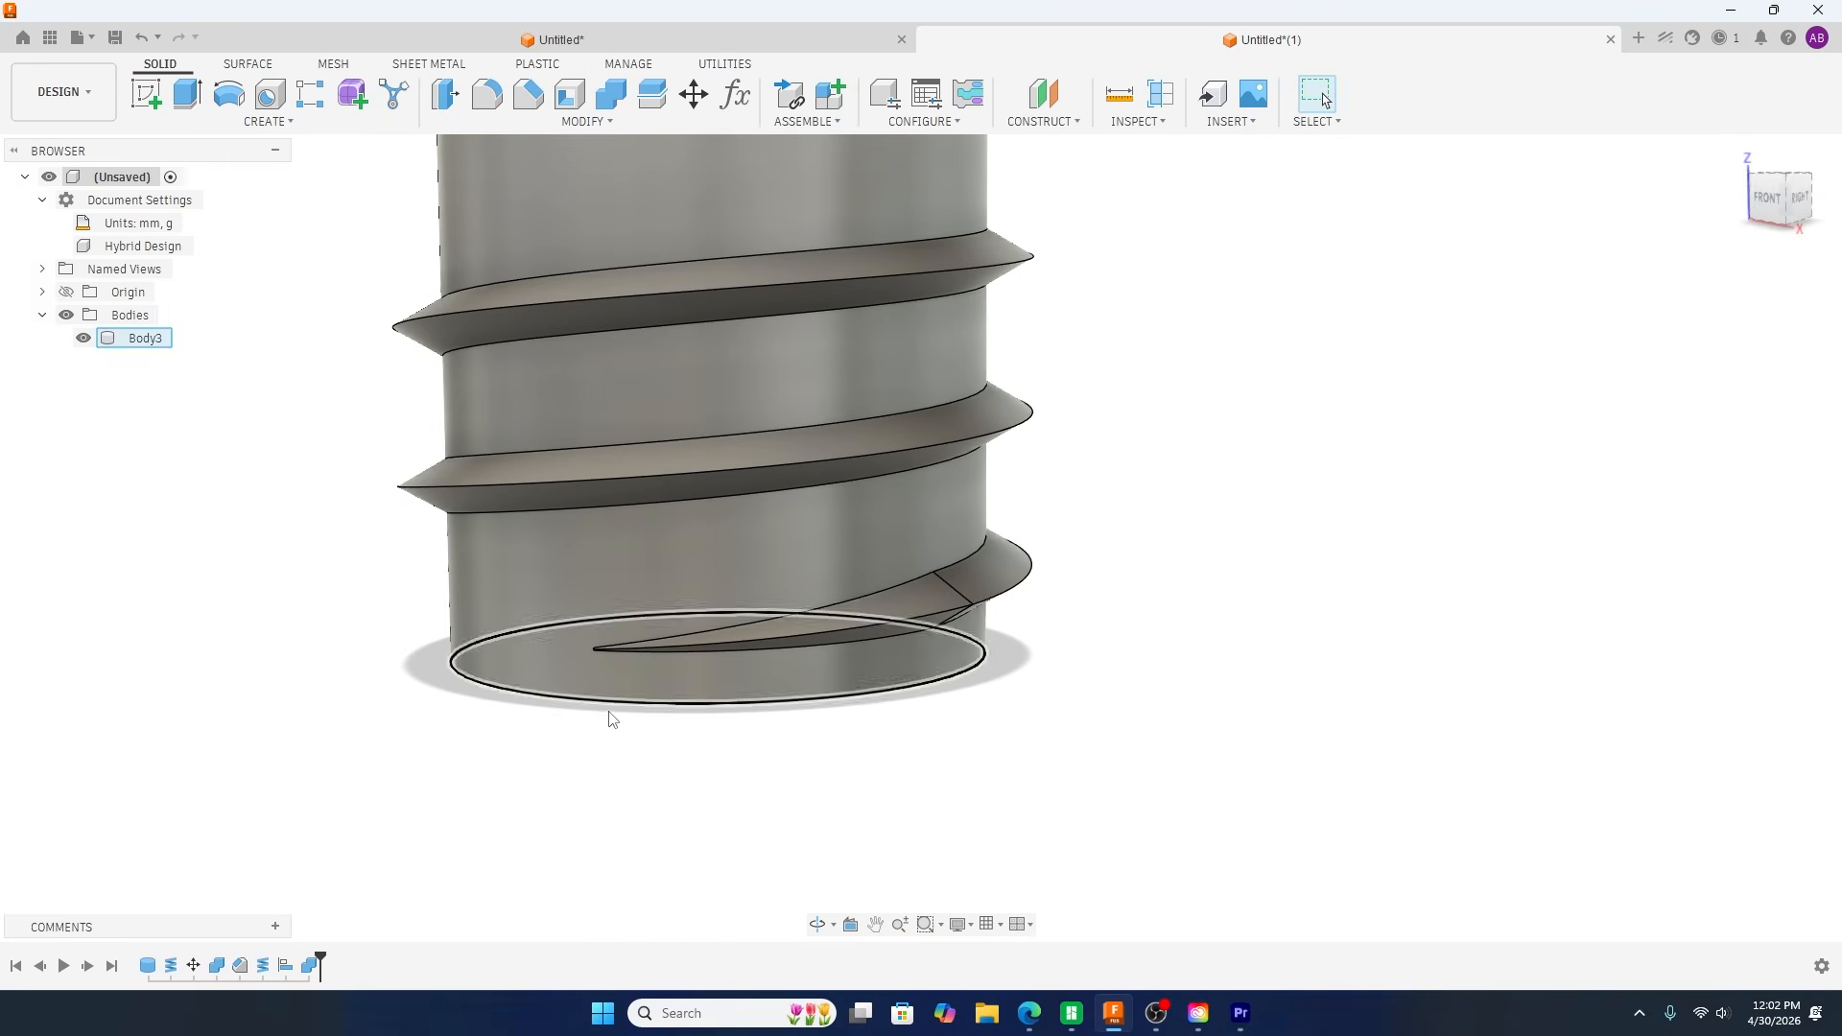
pyautogui.doubleClick(252, 969)
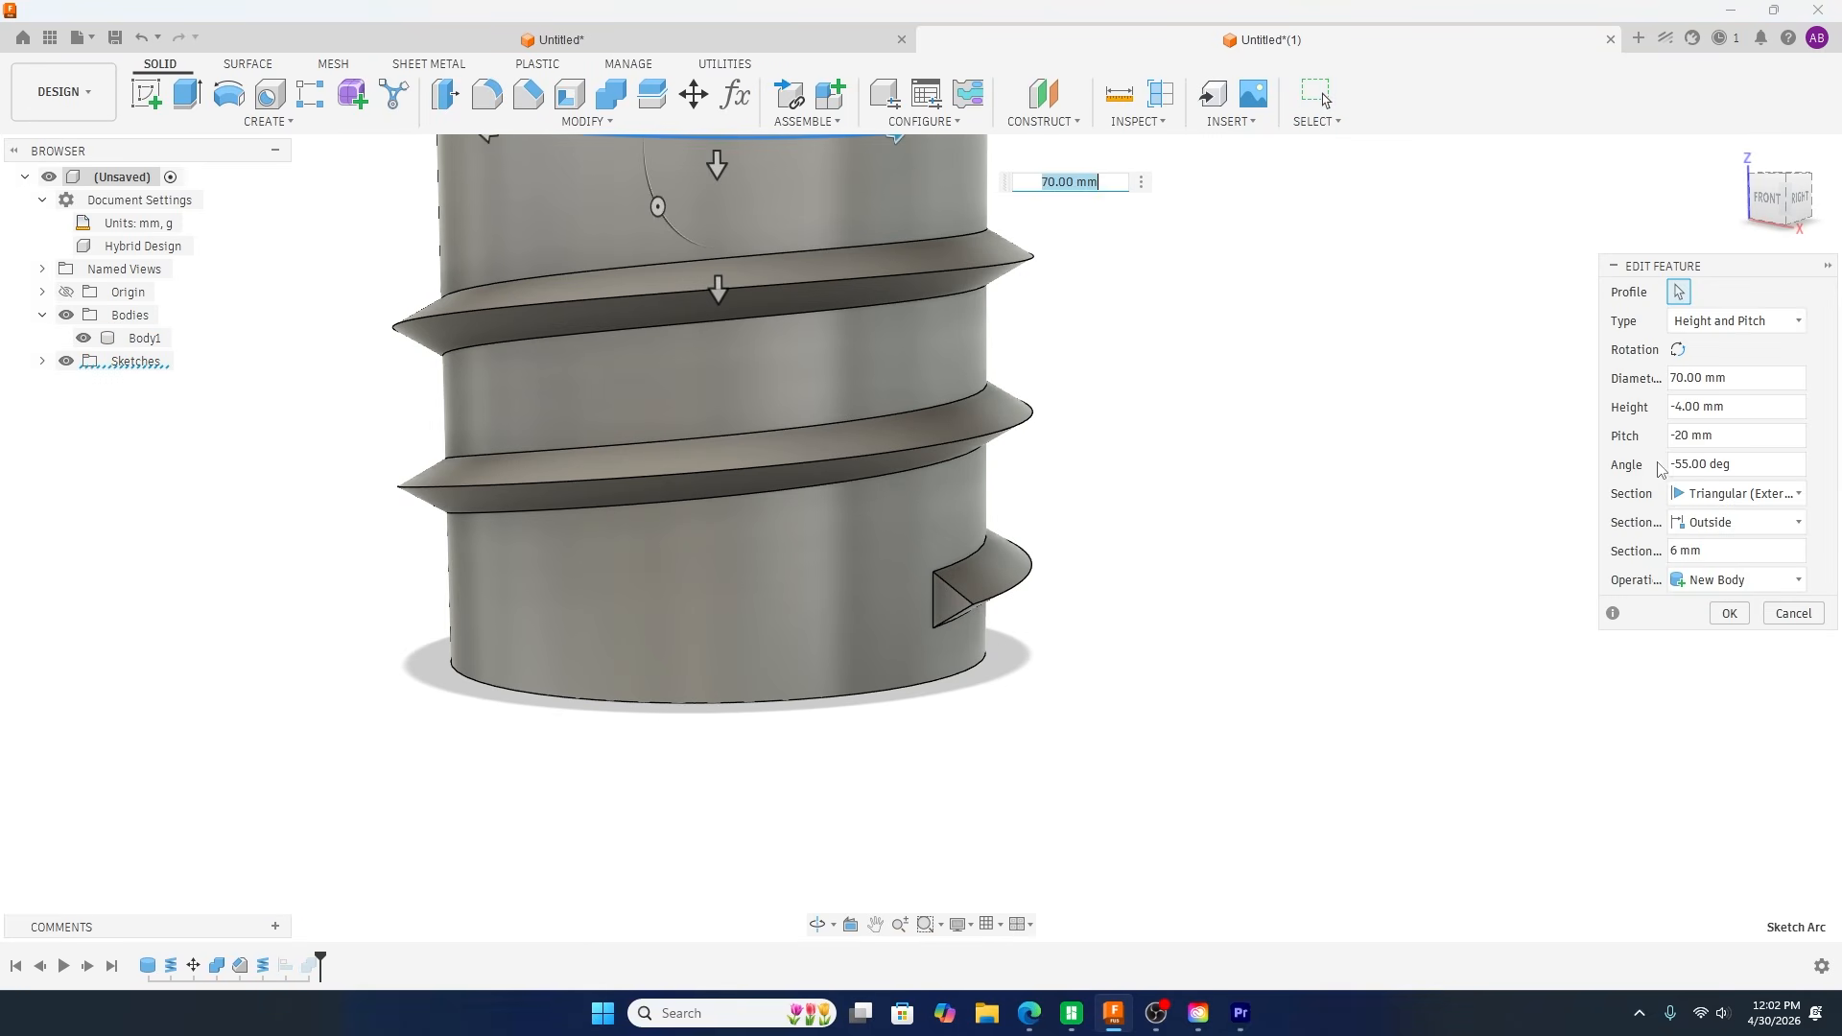
pyautogui.click(1684, 465)
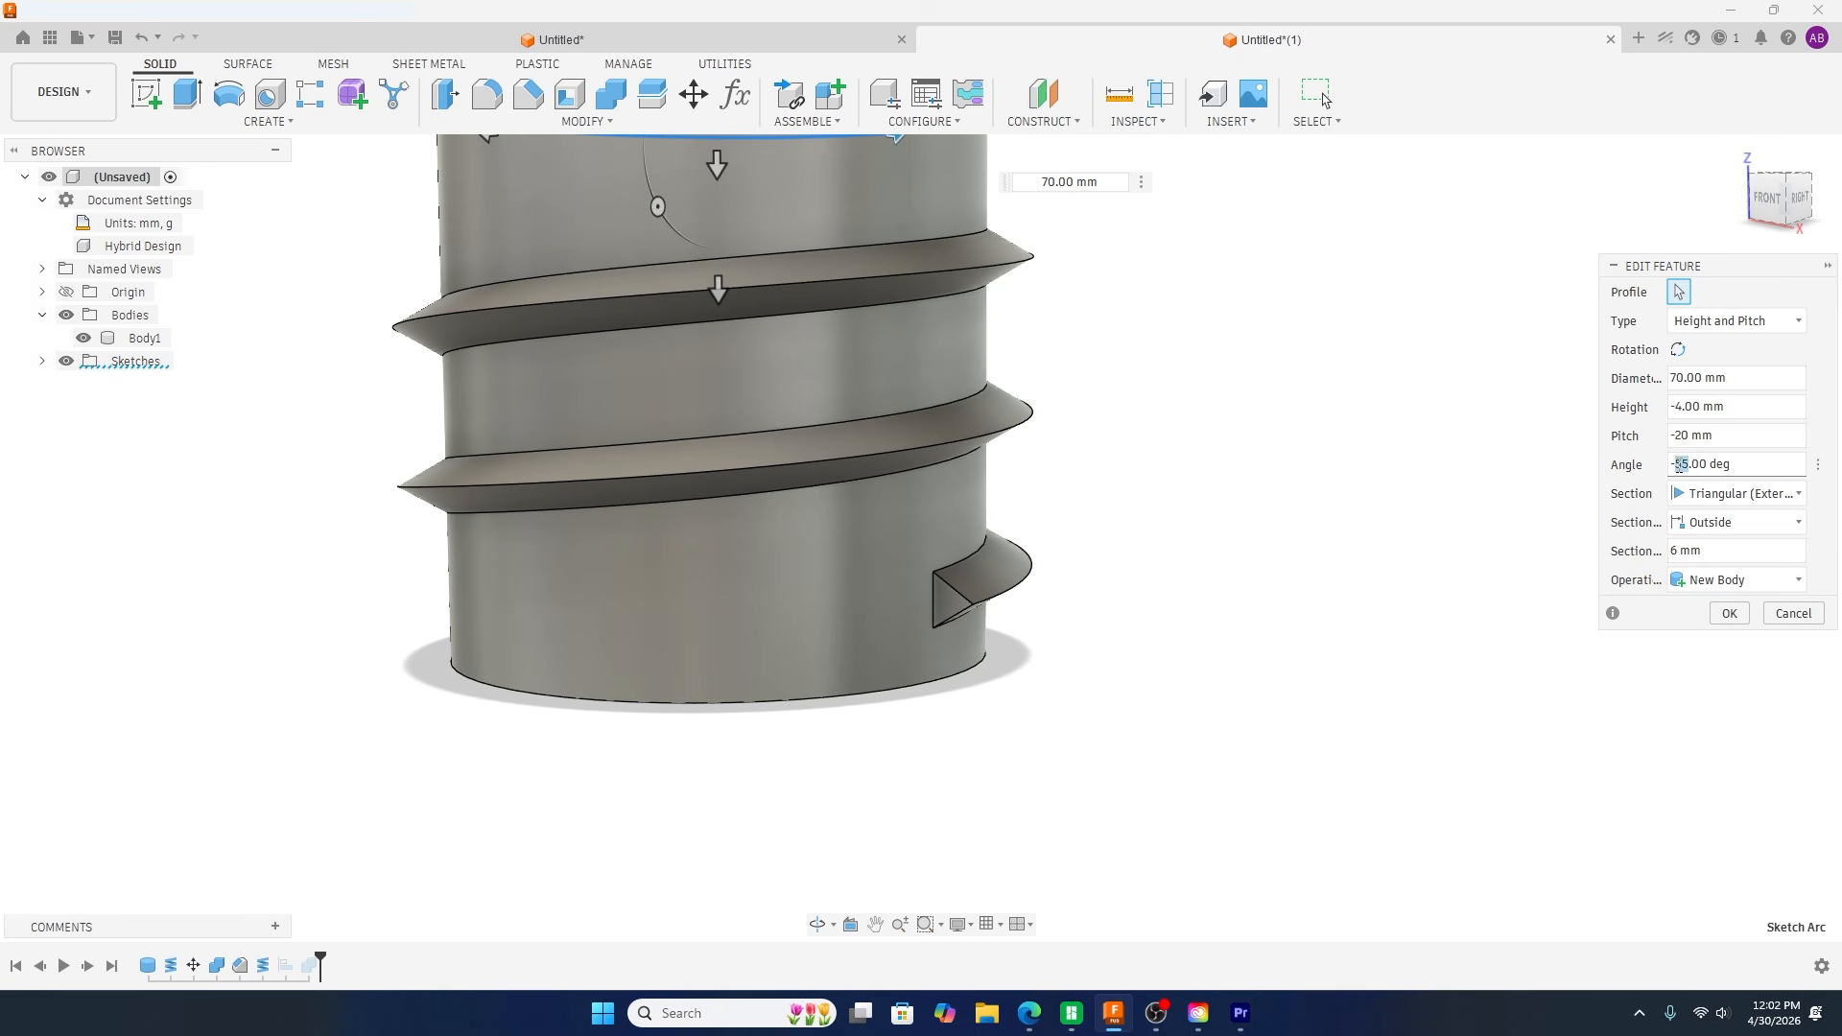
pyautogui.write('0')
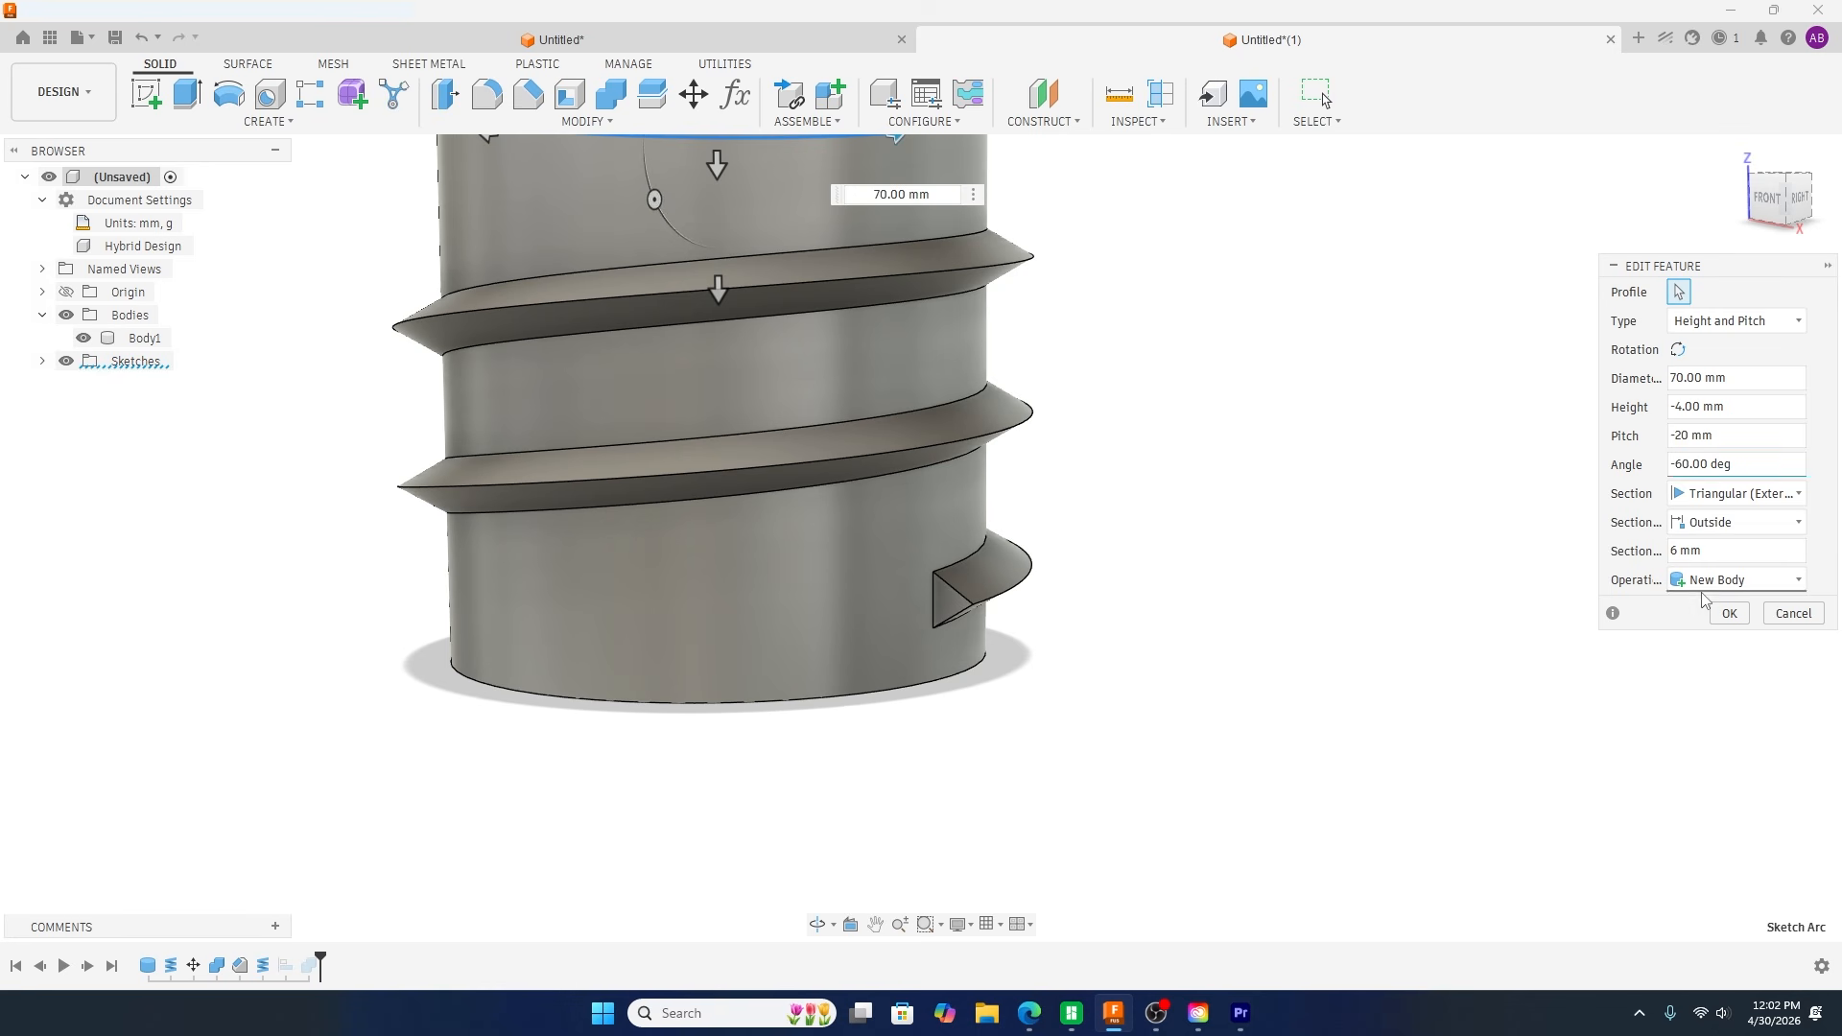
pyautogui.click(1727, 612)
pyautogui.keyDown('shift'); pyautogui.moveTo(1098, 732); pyautogui.dragTo(833, 762, button='middle'); pyautogui.keyUp('shift')
pyautogui.scroll(8, 831, 684)
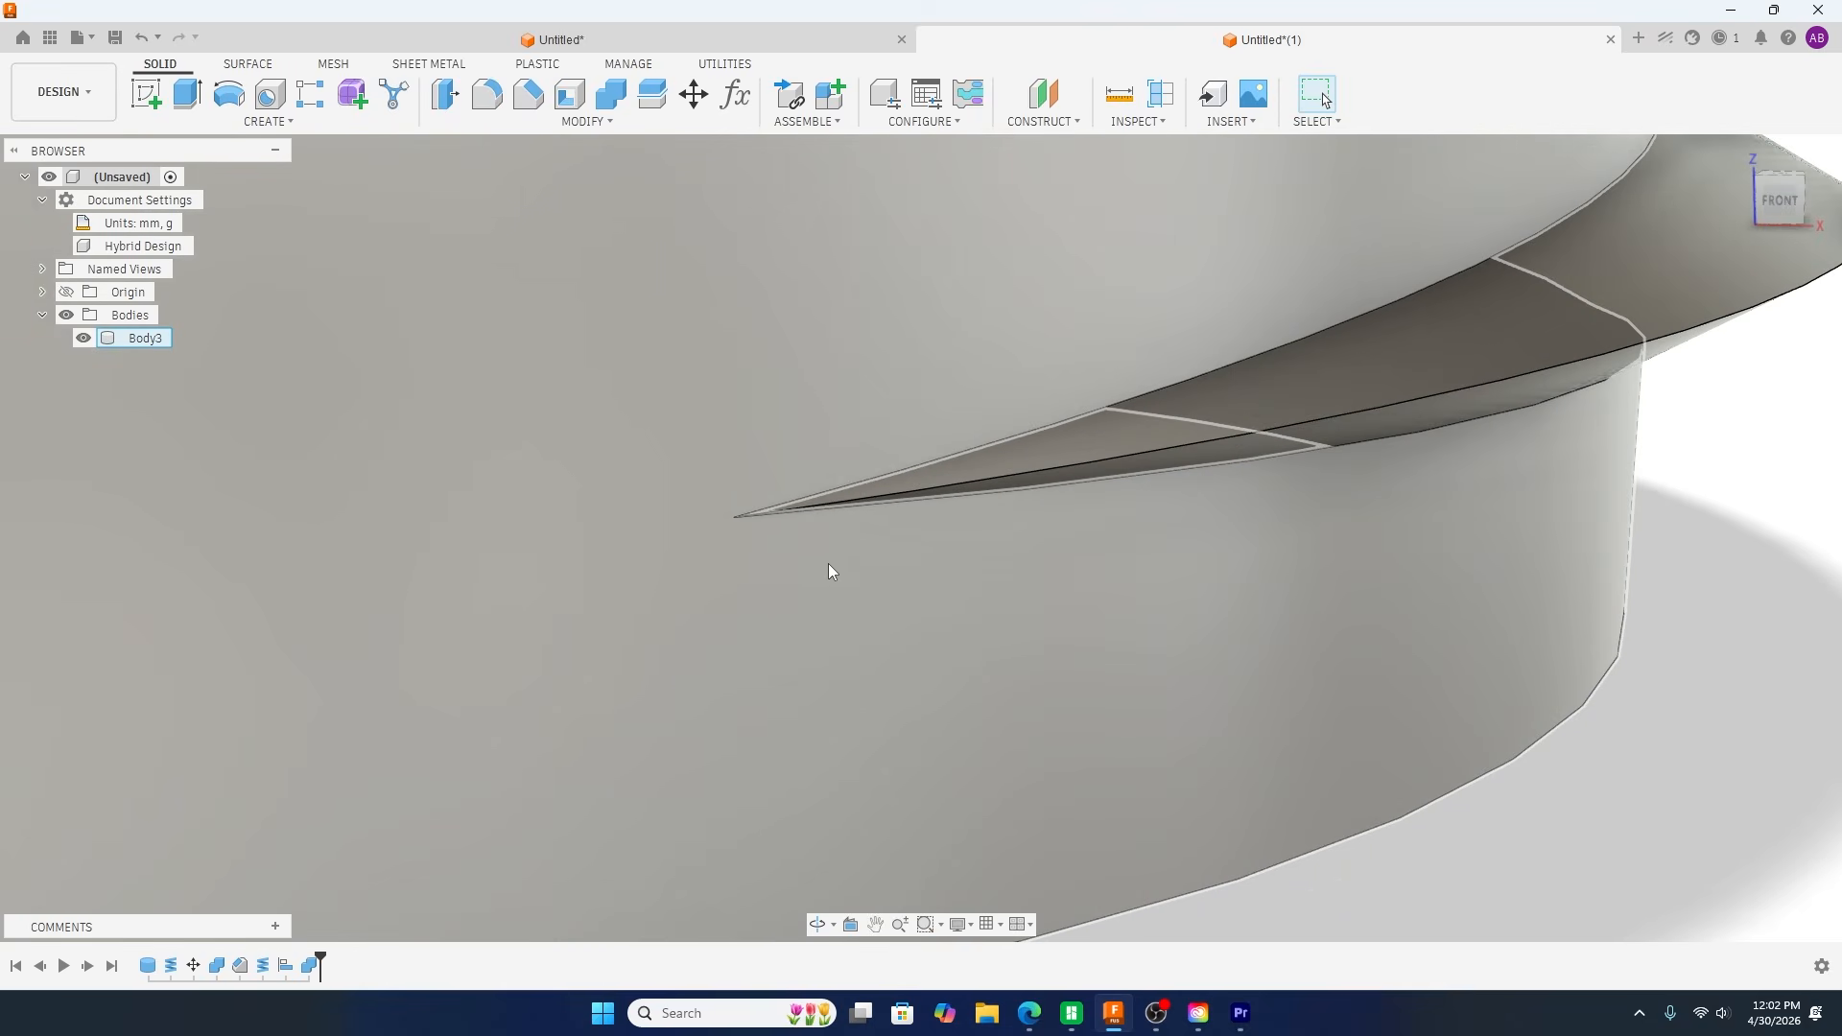
pyautogui.scroll(-6, 546, 494)
pyautogui.keyDown('shift'); pyautogui.moveTo(1124, 710); pyautogui.dragTo(999, 727, button='middle'); pyautogui.keyUp('shift')
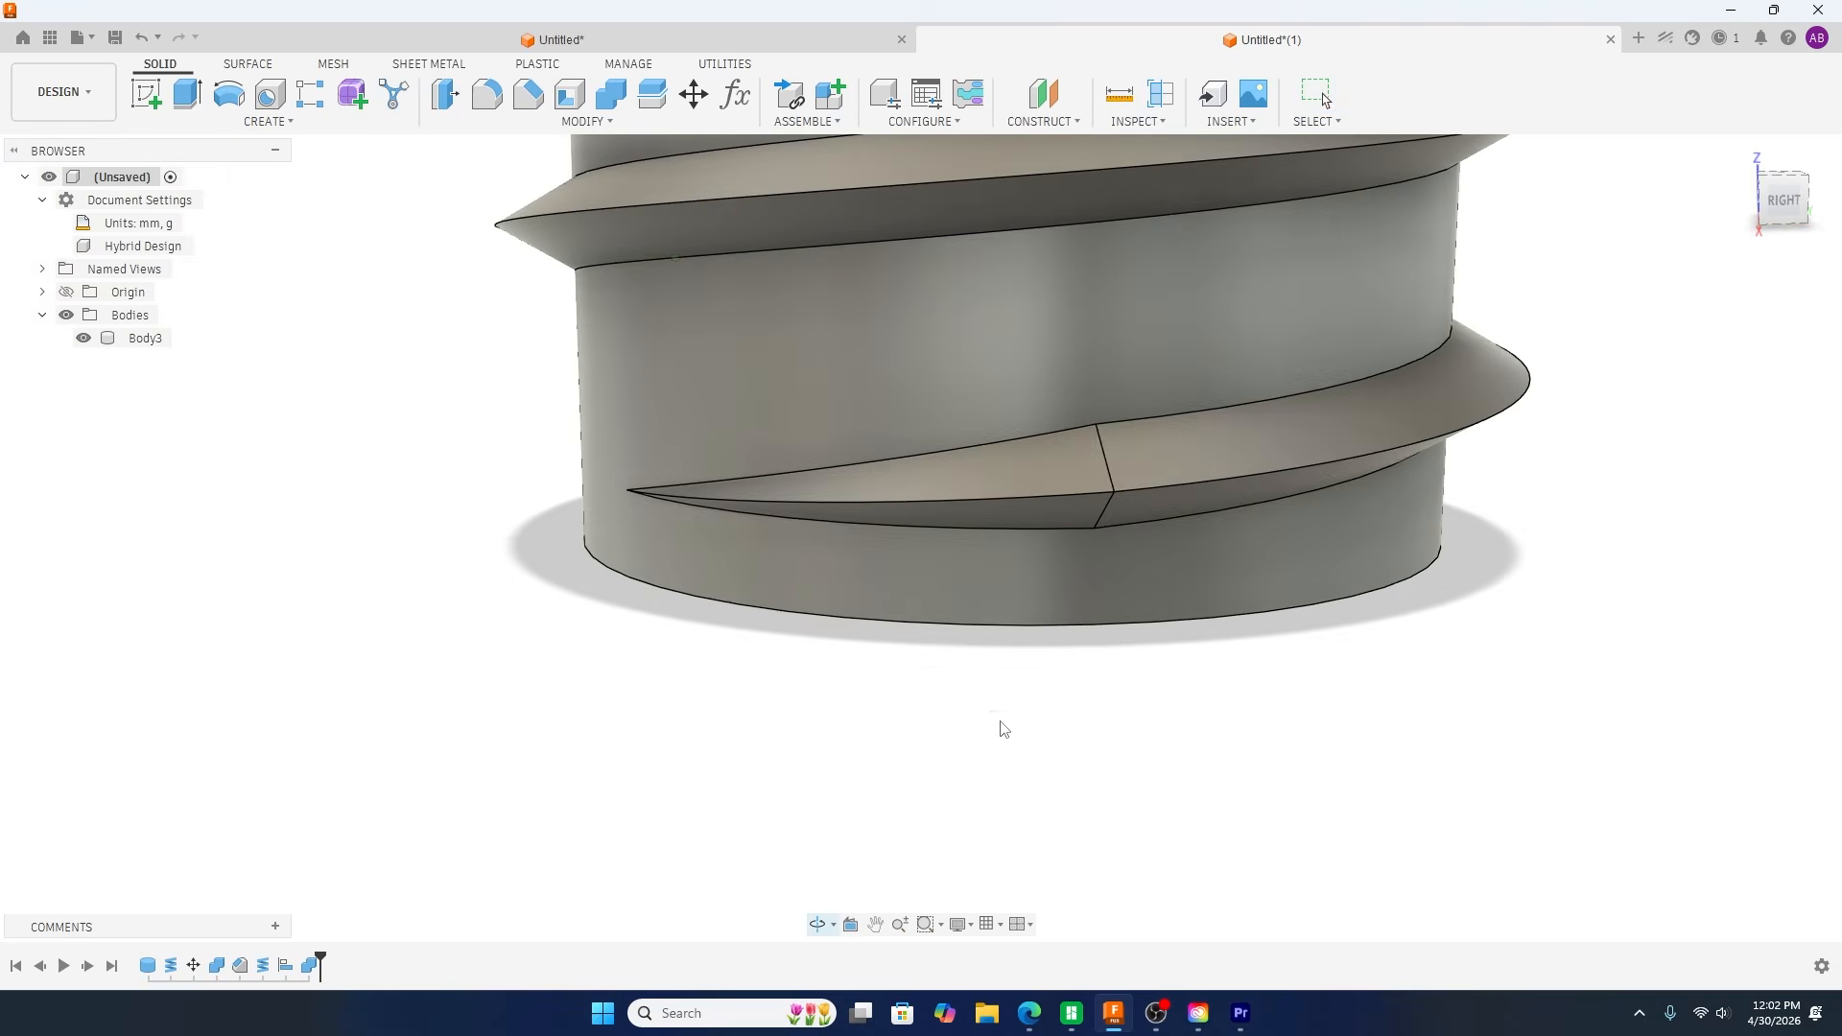
# Step: Chamfer the outer crest edges of the tapered piece and the main thread with an equal distance of 1 mm
pyautogui.click(528, 93)
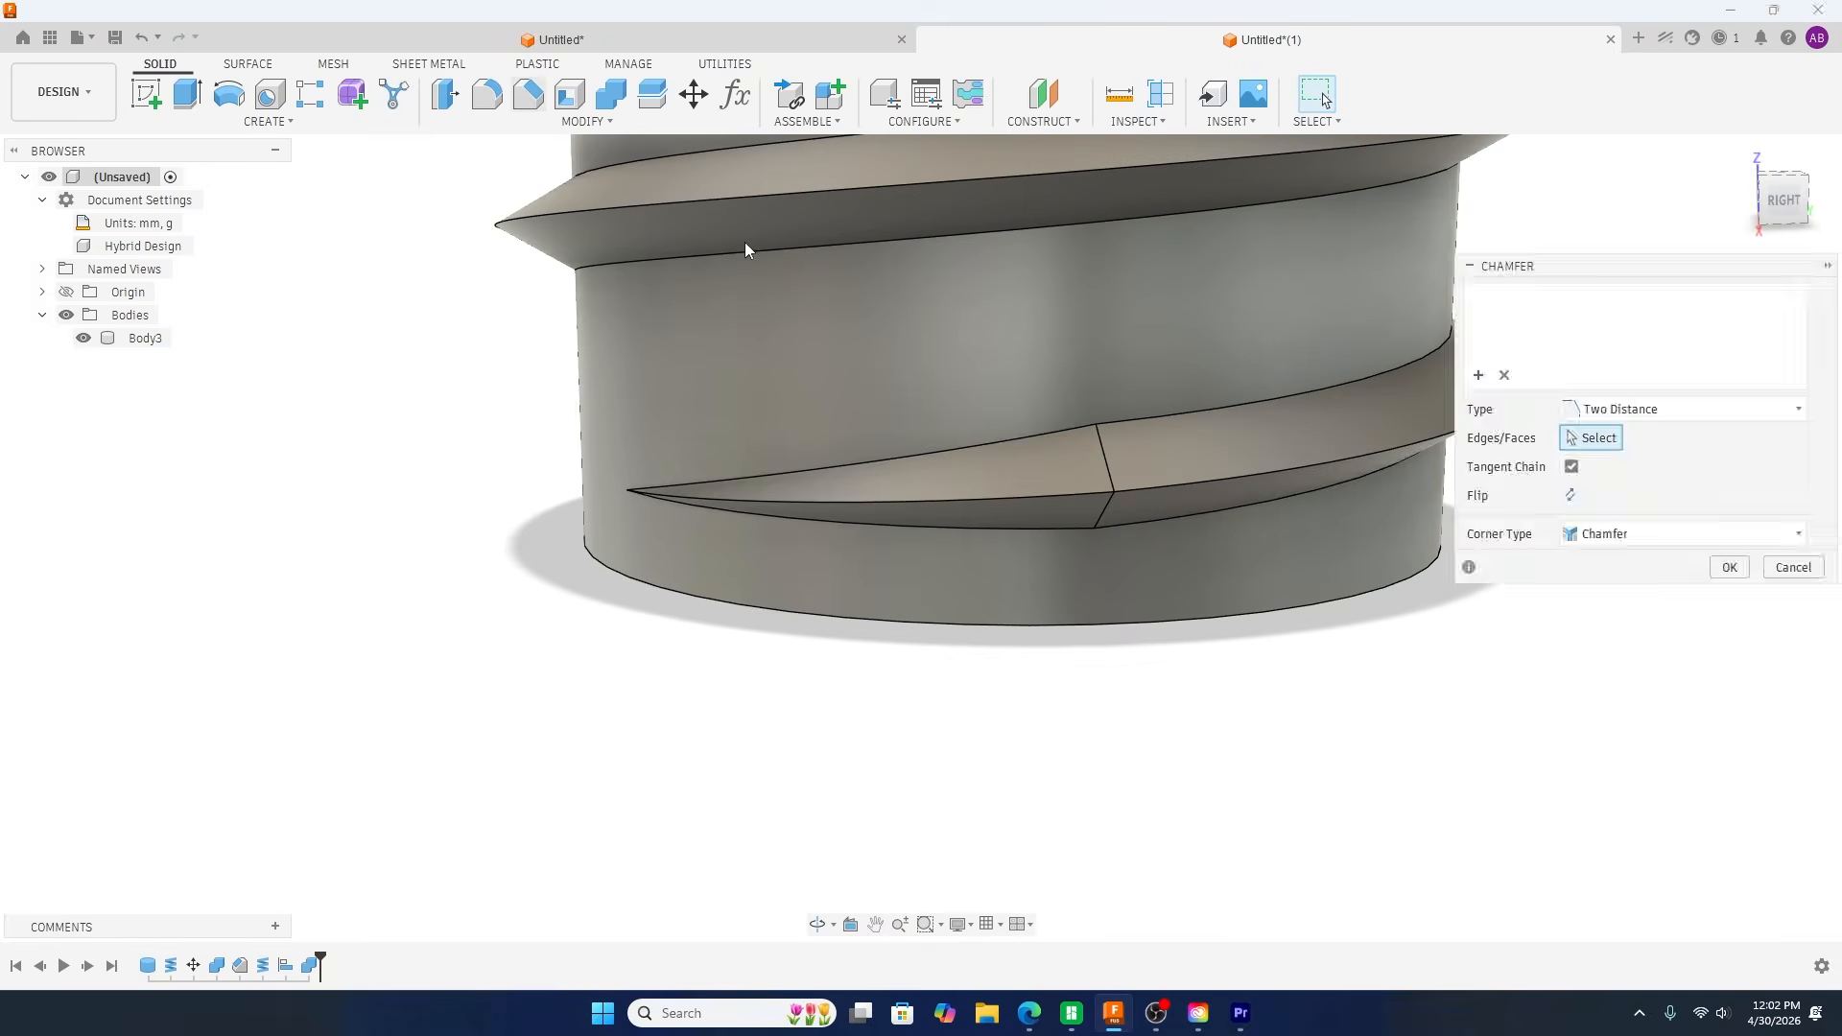
pyautogui.click(982, 501)
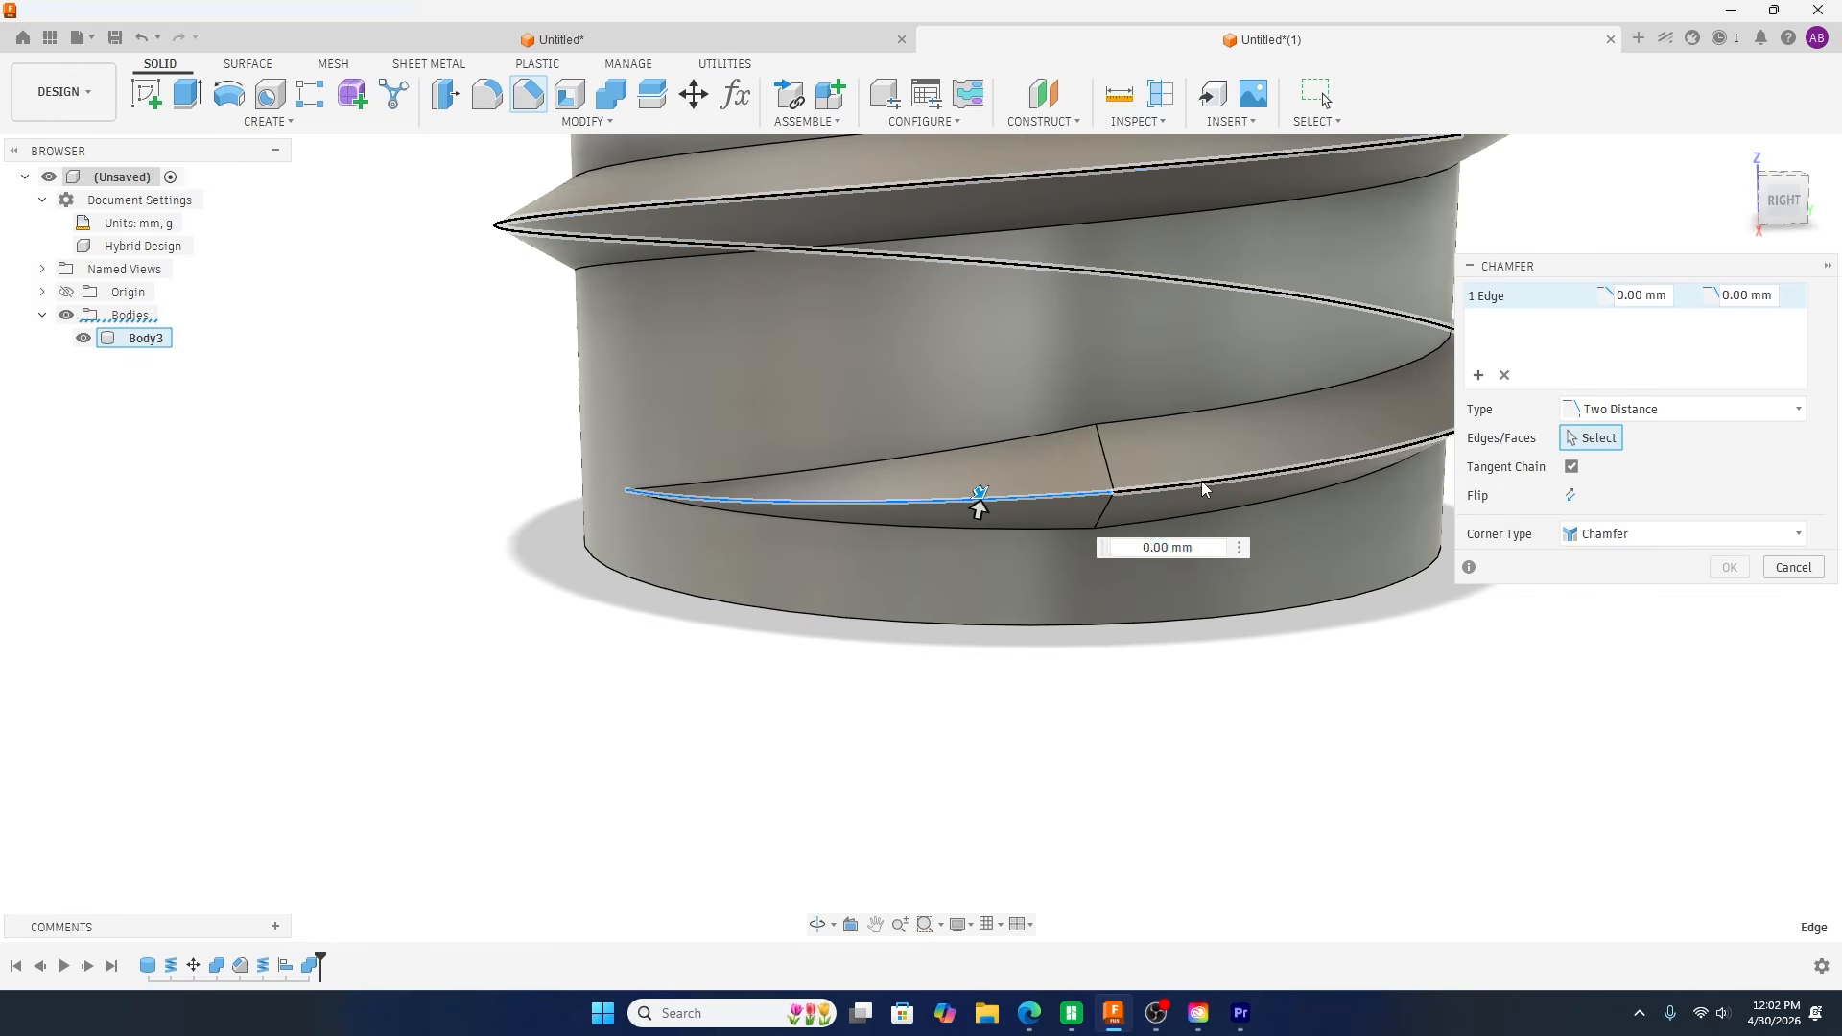
pyautogui.click(1693, 409)
pyautogui.click(1667, 429)
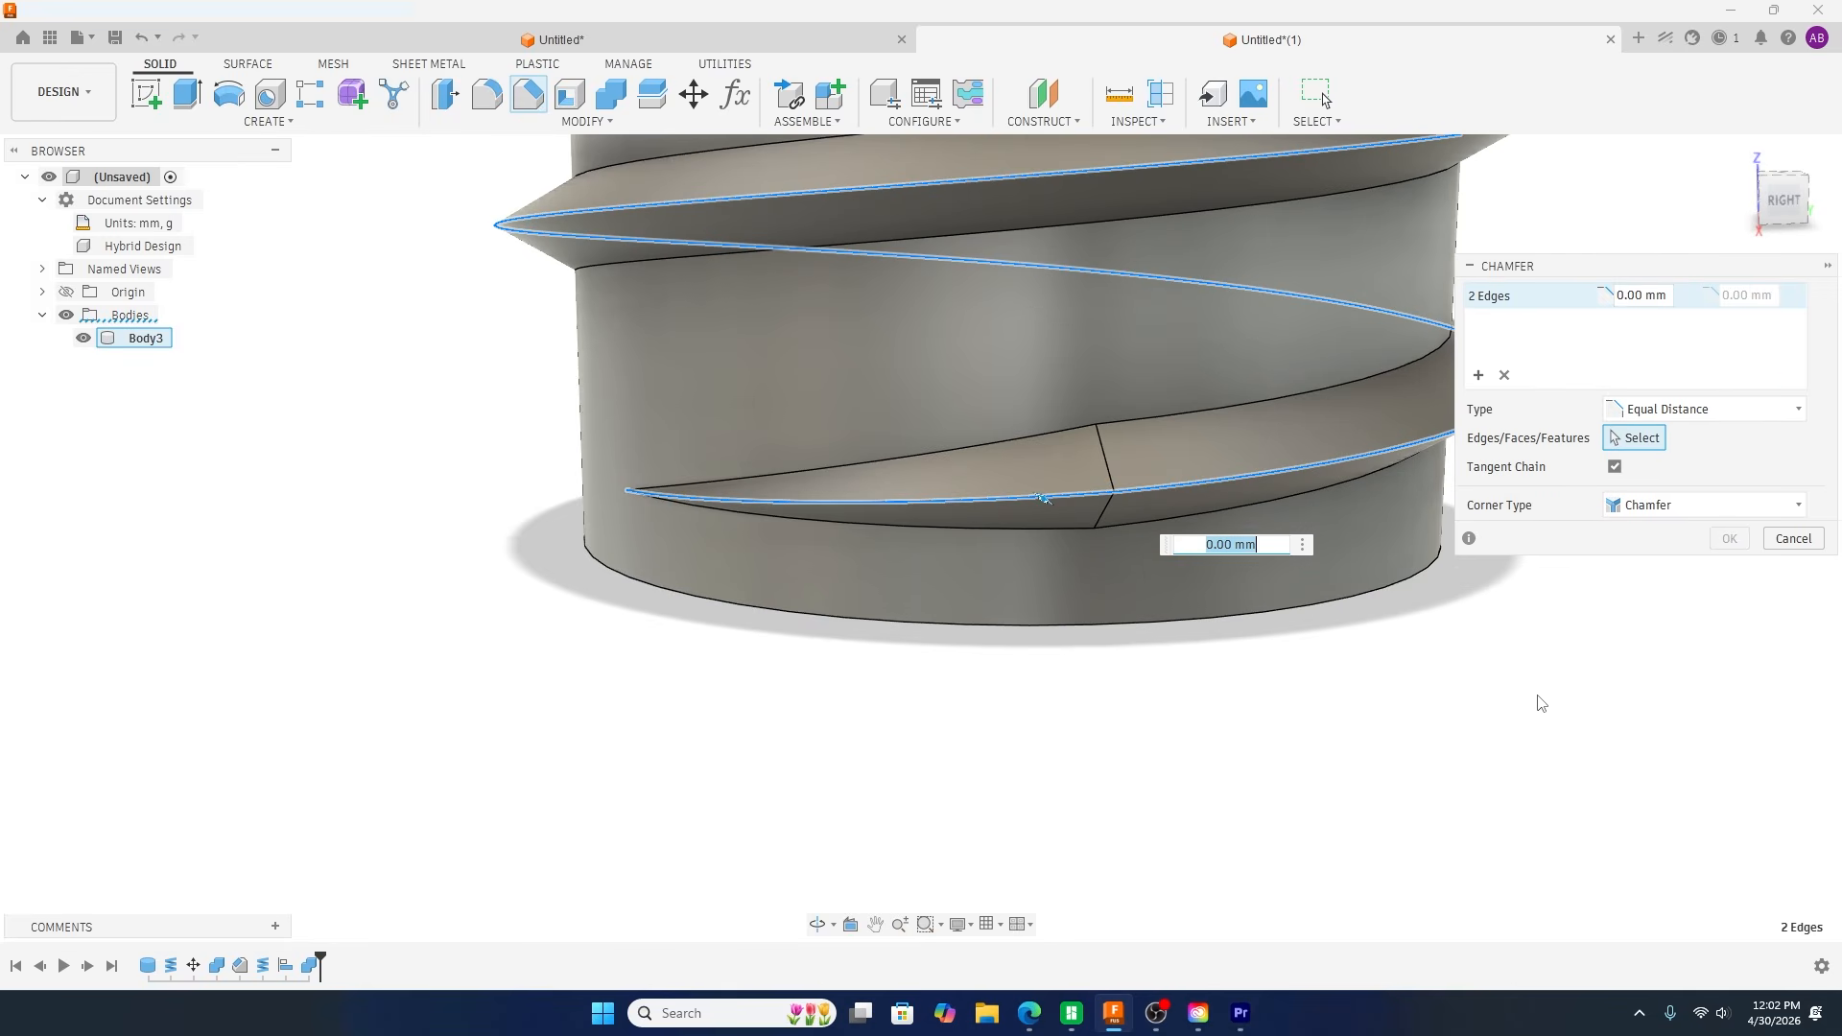
pyautogui.write('1')
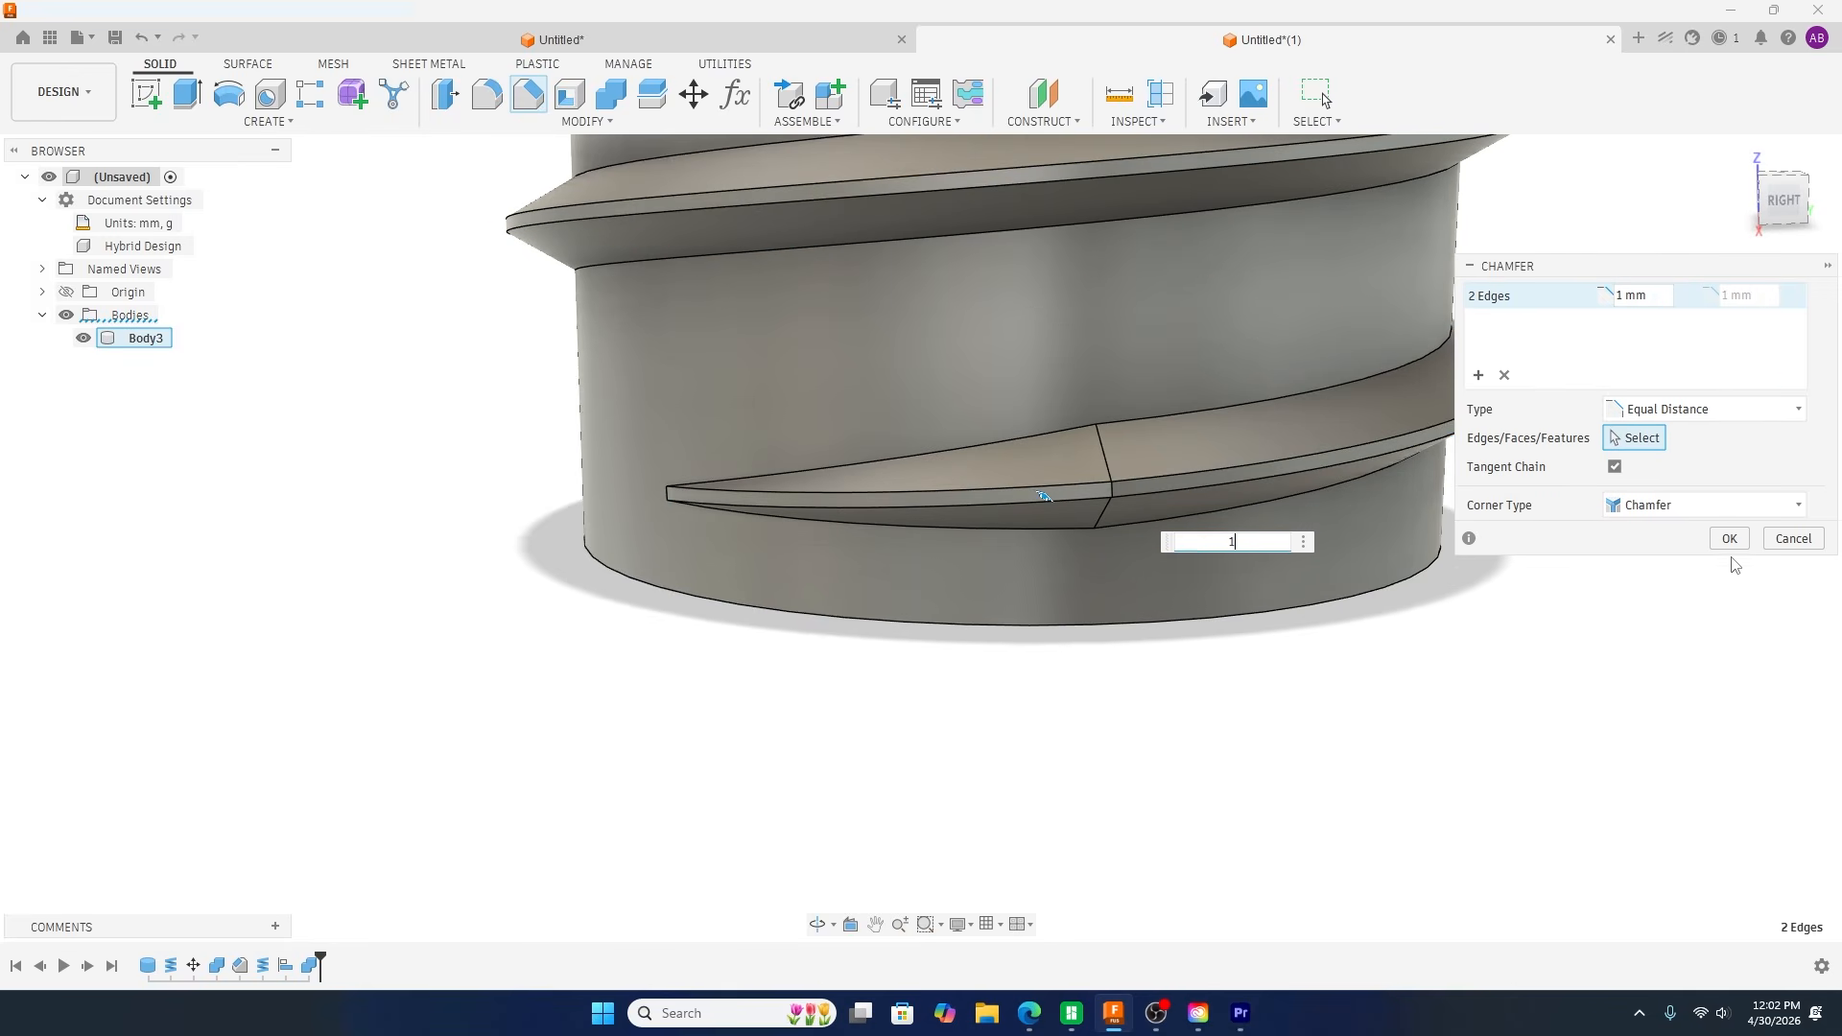
pyautogui.click(1730, 539)
# Step: Display the model shaded without edges and examine how the tapered piece blends into the thread and cylinder wall
pyautogui.scroll(-5, 954, 727)
pyautogui.keyDown('shift'); pyautogui.moveTo(950, 768); pyautogui.dragTo(1026, 779, button='middle'); pyautogui.keyUp('shift')
pyautogui.hotkey('ctrl', '4')
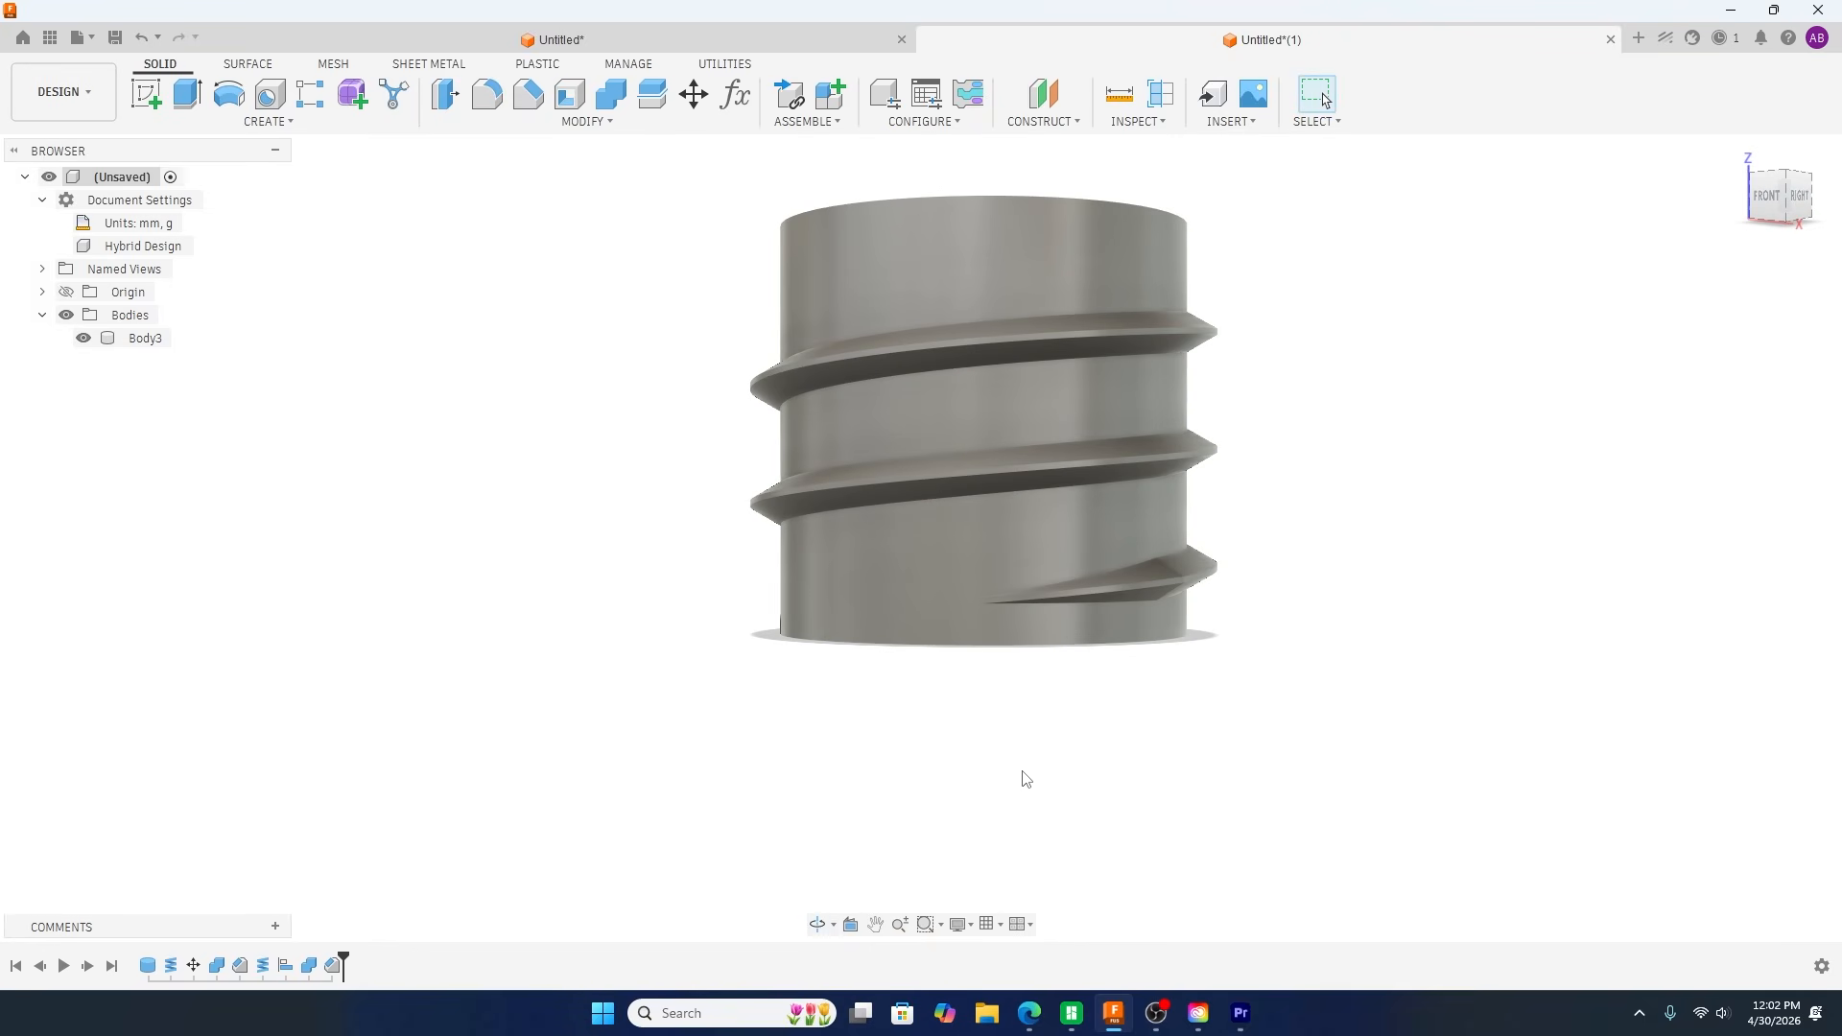
pyautogui.keyDown('shift'); pyautogui.moveTo(1212, 877); pyautogui.dragTo(1225, 811, button='middle'); pyautogui.keyUp('shift')
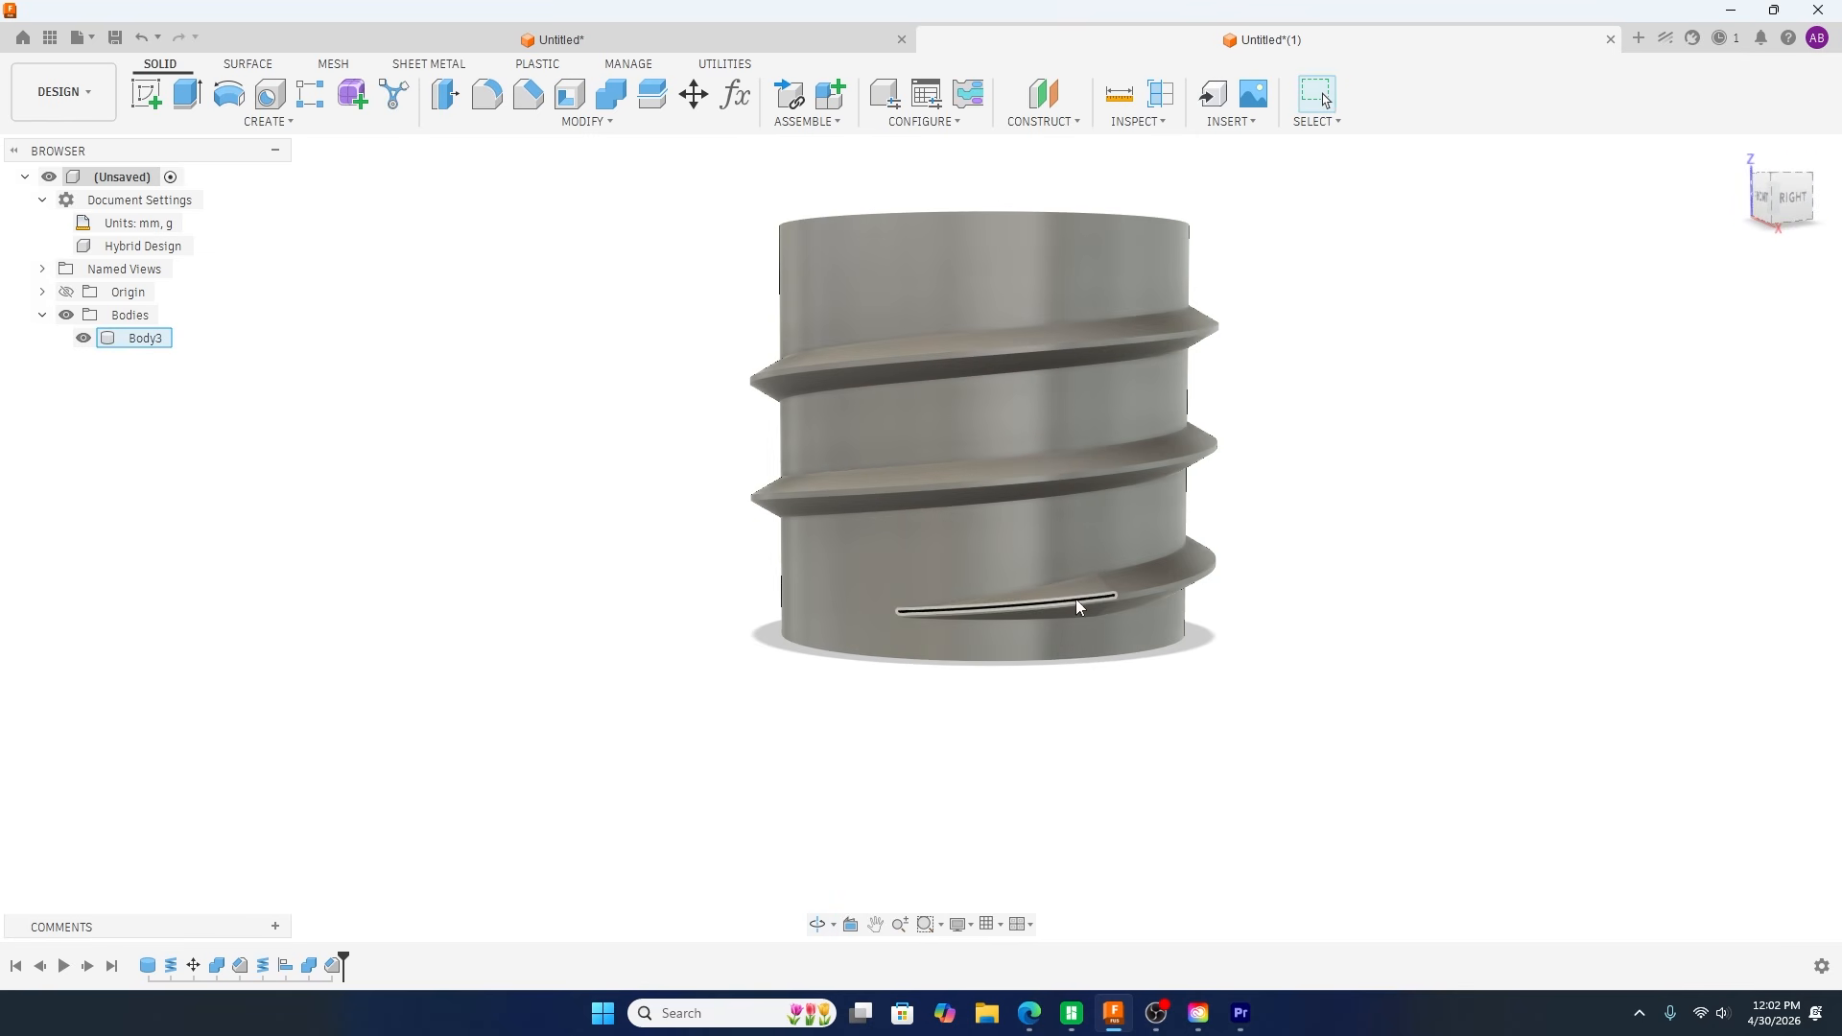
pyautogui.keyDown('shift'); pyautogui.moveTo(1193, 728); pyautogui.dragTo(1046, 744, button='middle'); pyautogui.keyUp('shift')
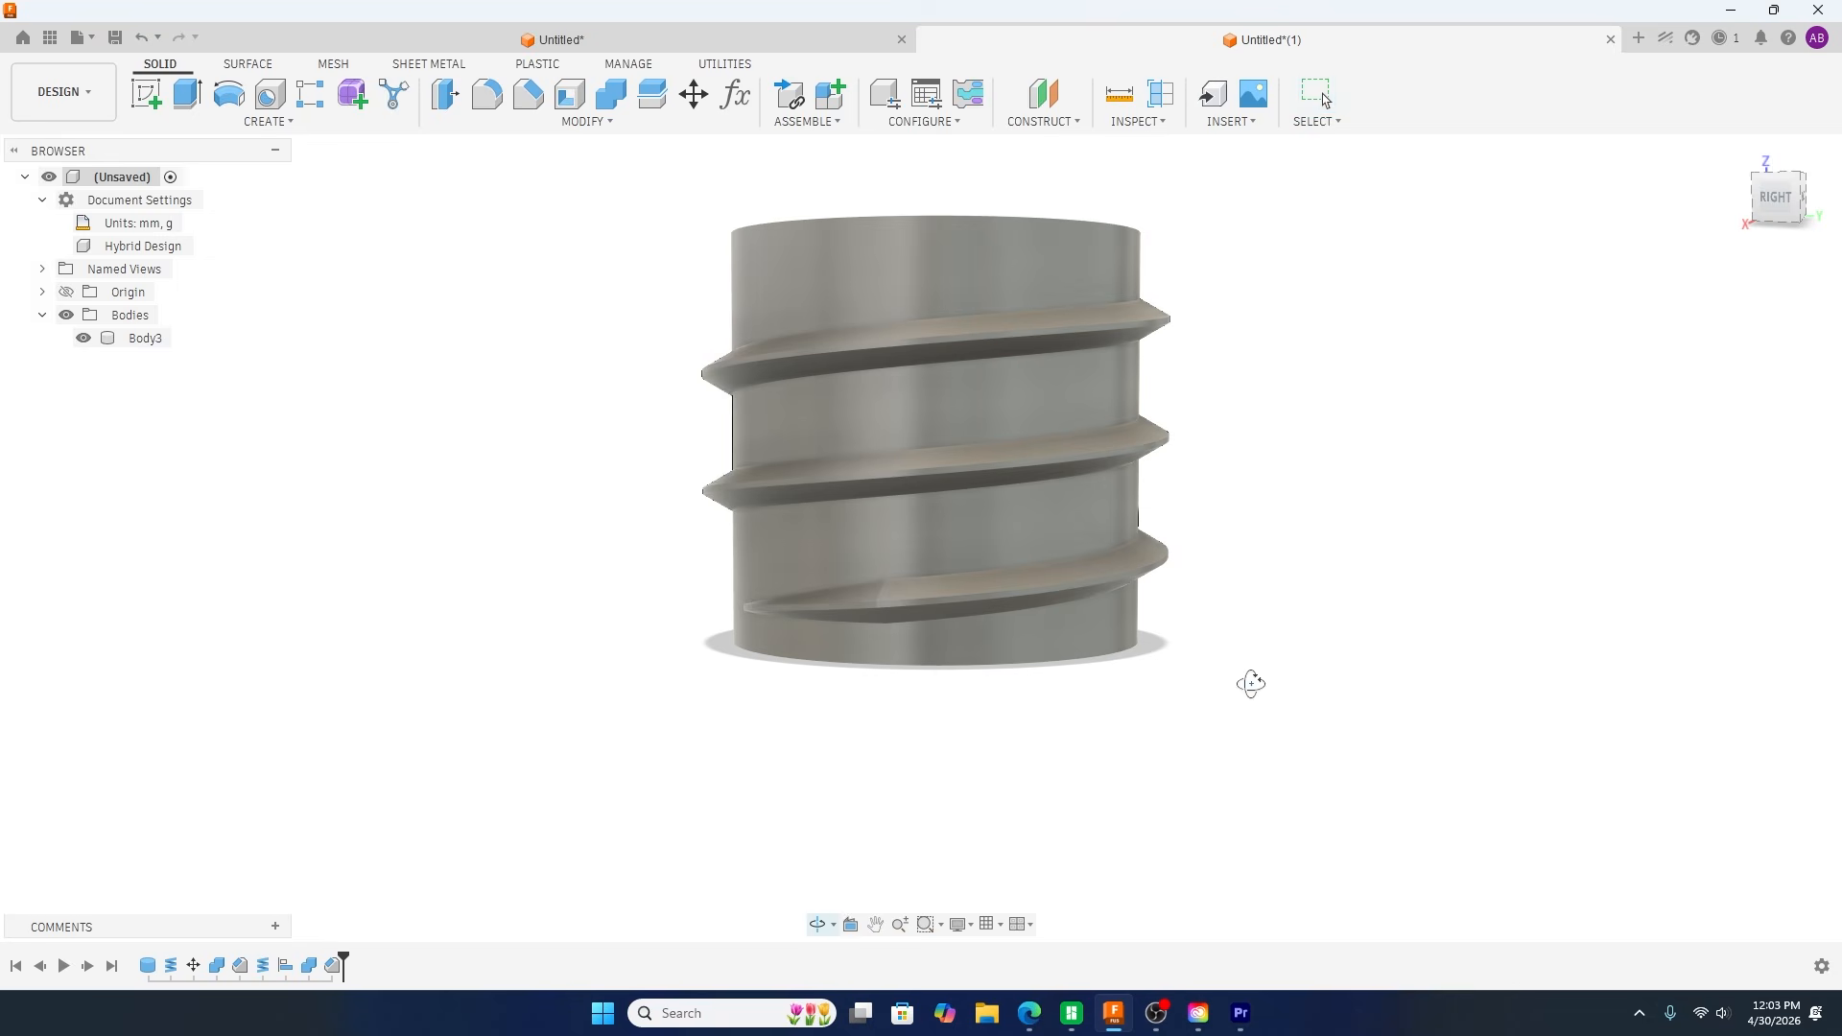
pyautogui.keyDown('shift'); pyautogui.moveTo(1253, 687); pyautogui.dragTo(1270, 691, button='middle'); pyautogui.keyUp('shift')
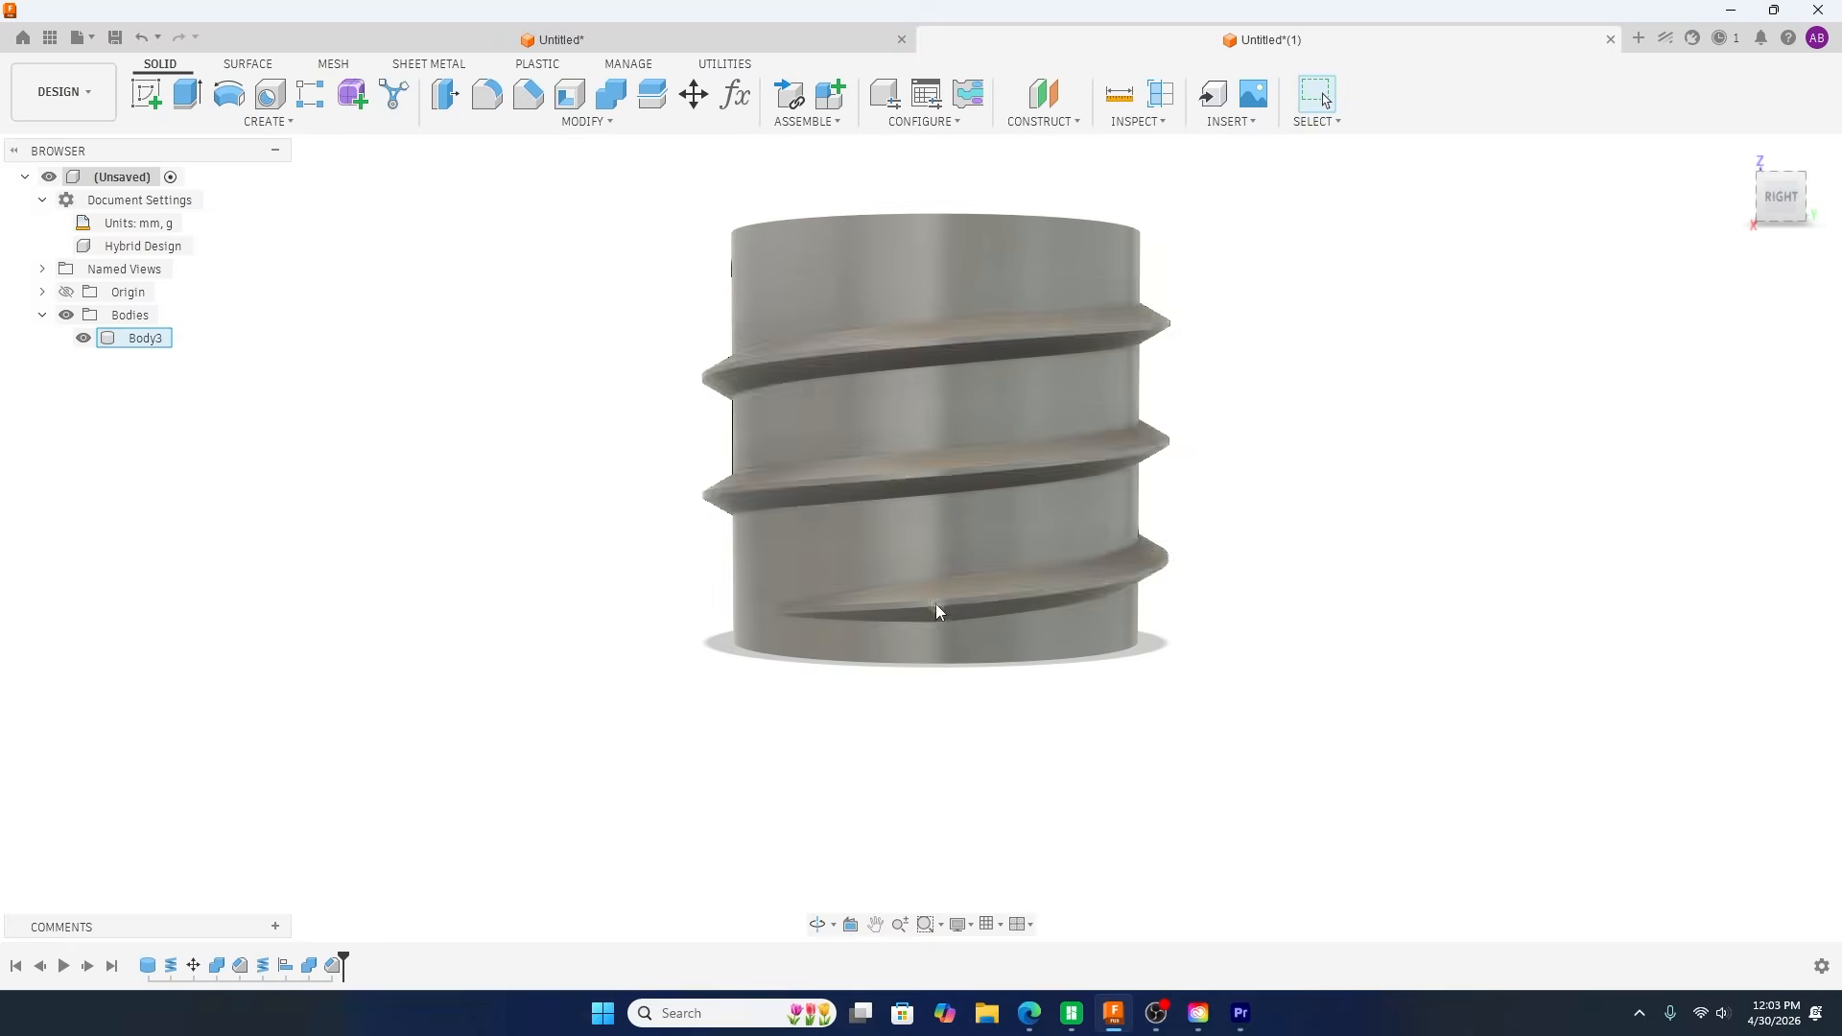
# Step: Show the model's edges again and compare the chamfered thread end with the tapered coil end from several sides
pyautogui.scroll(-1, 960, 794)
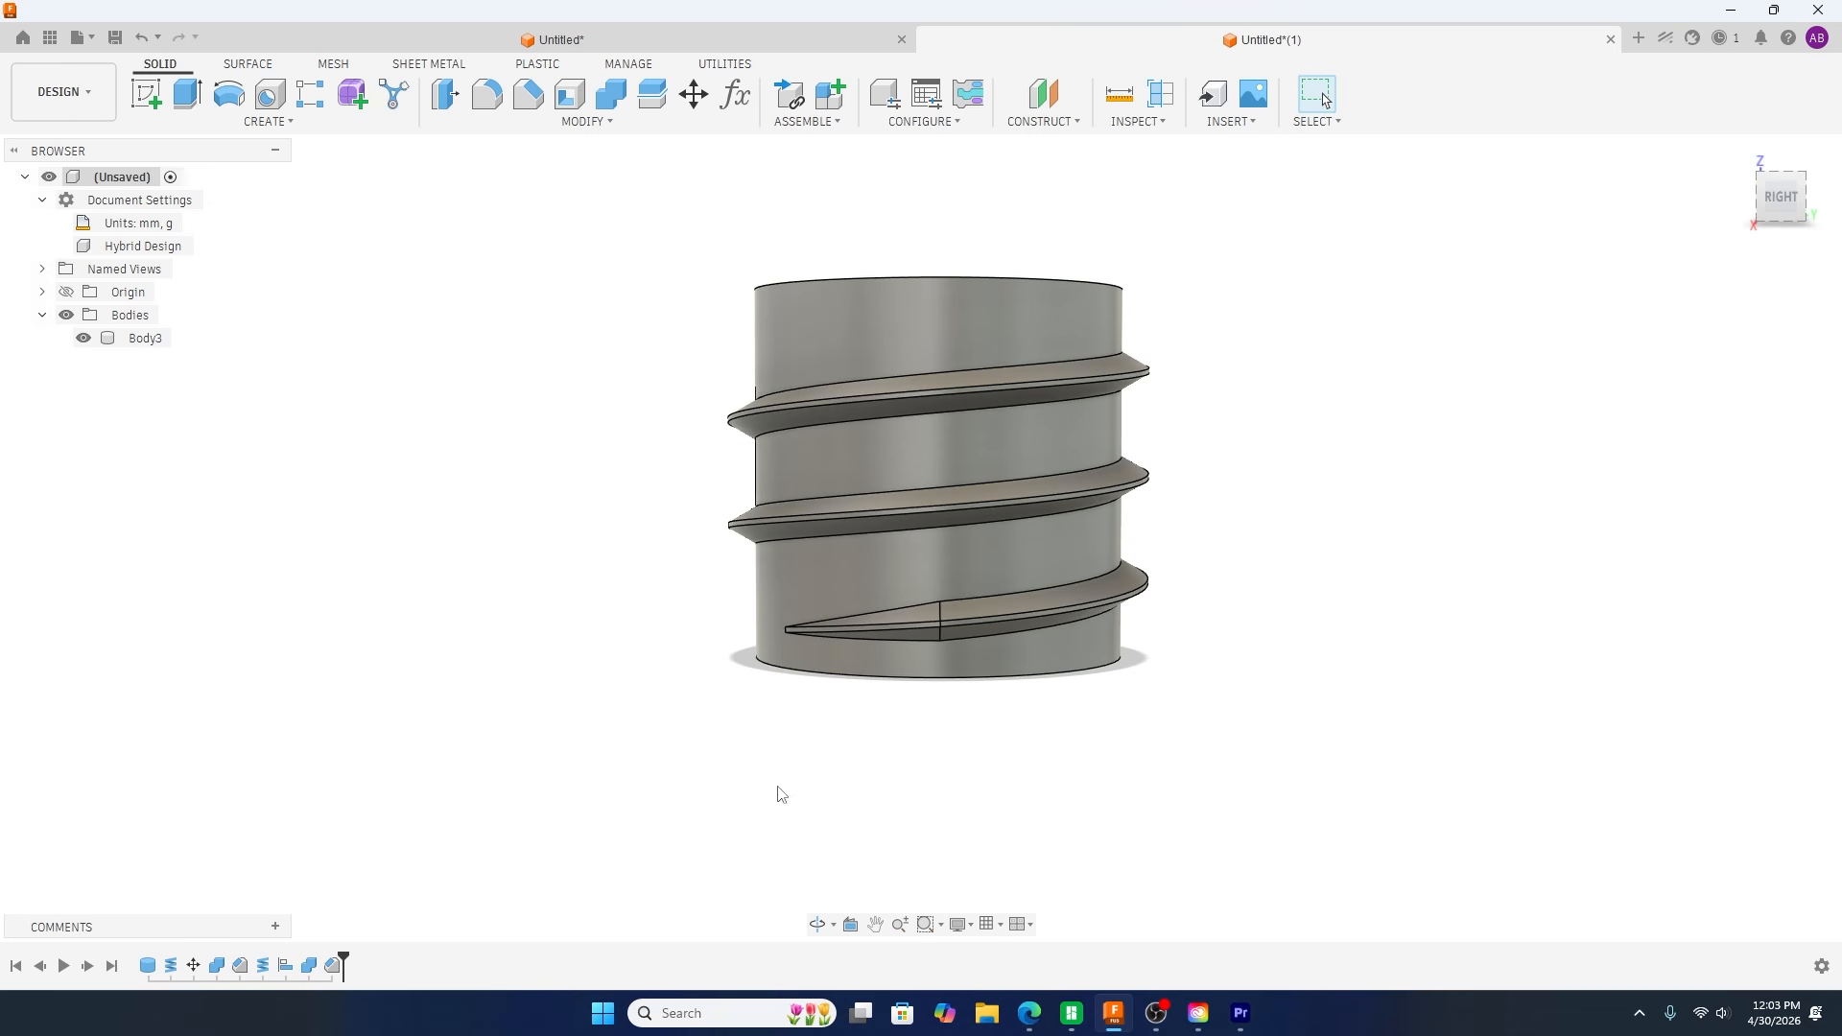
pyautogui.keyDown('shift'); pyautogui.moveTo(782, 795); pyautogui.dragTo(1053, 813, button='middle'); pyautogui.keyUp('shift')
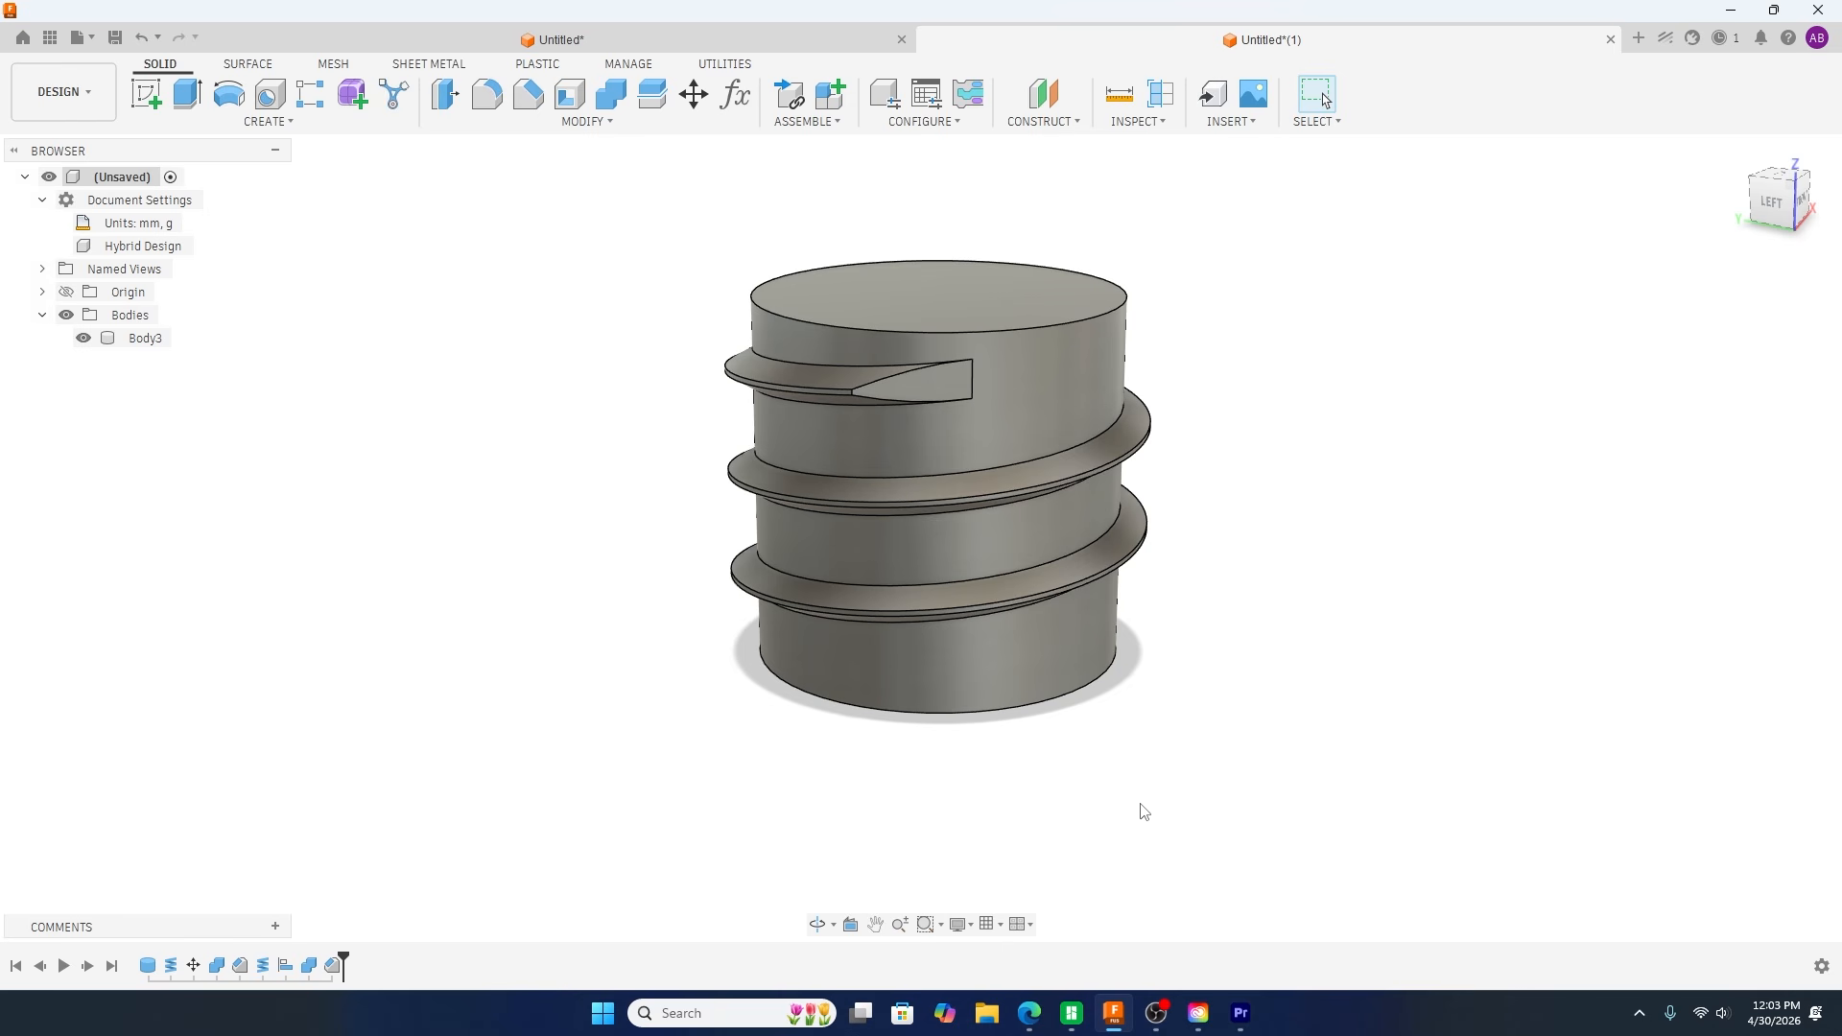
pyautogui.keyDown('shift'); pyautogui.moveTo(1144, 812); pyautogui.dragTo(1003, 768, button='middle'); pyautogui.keyUp('shift')
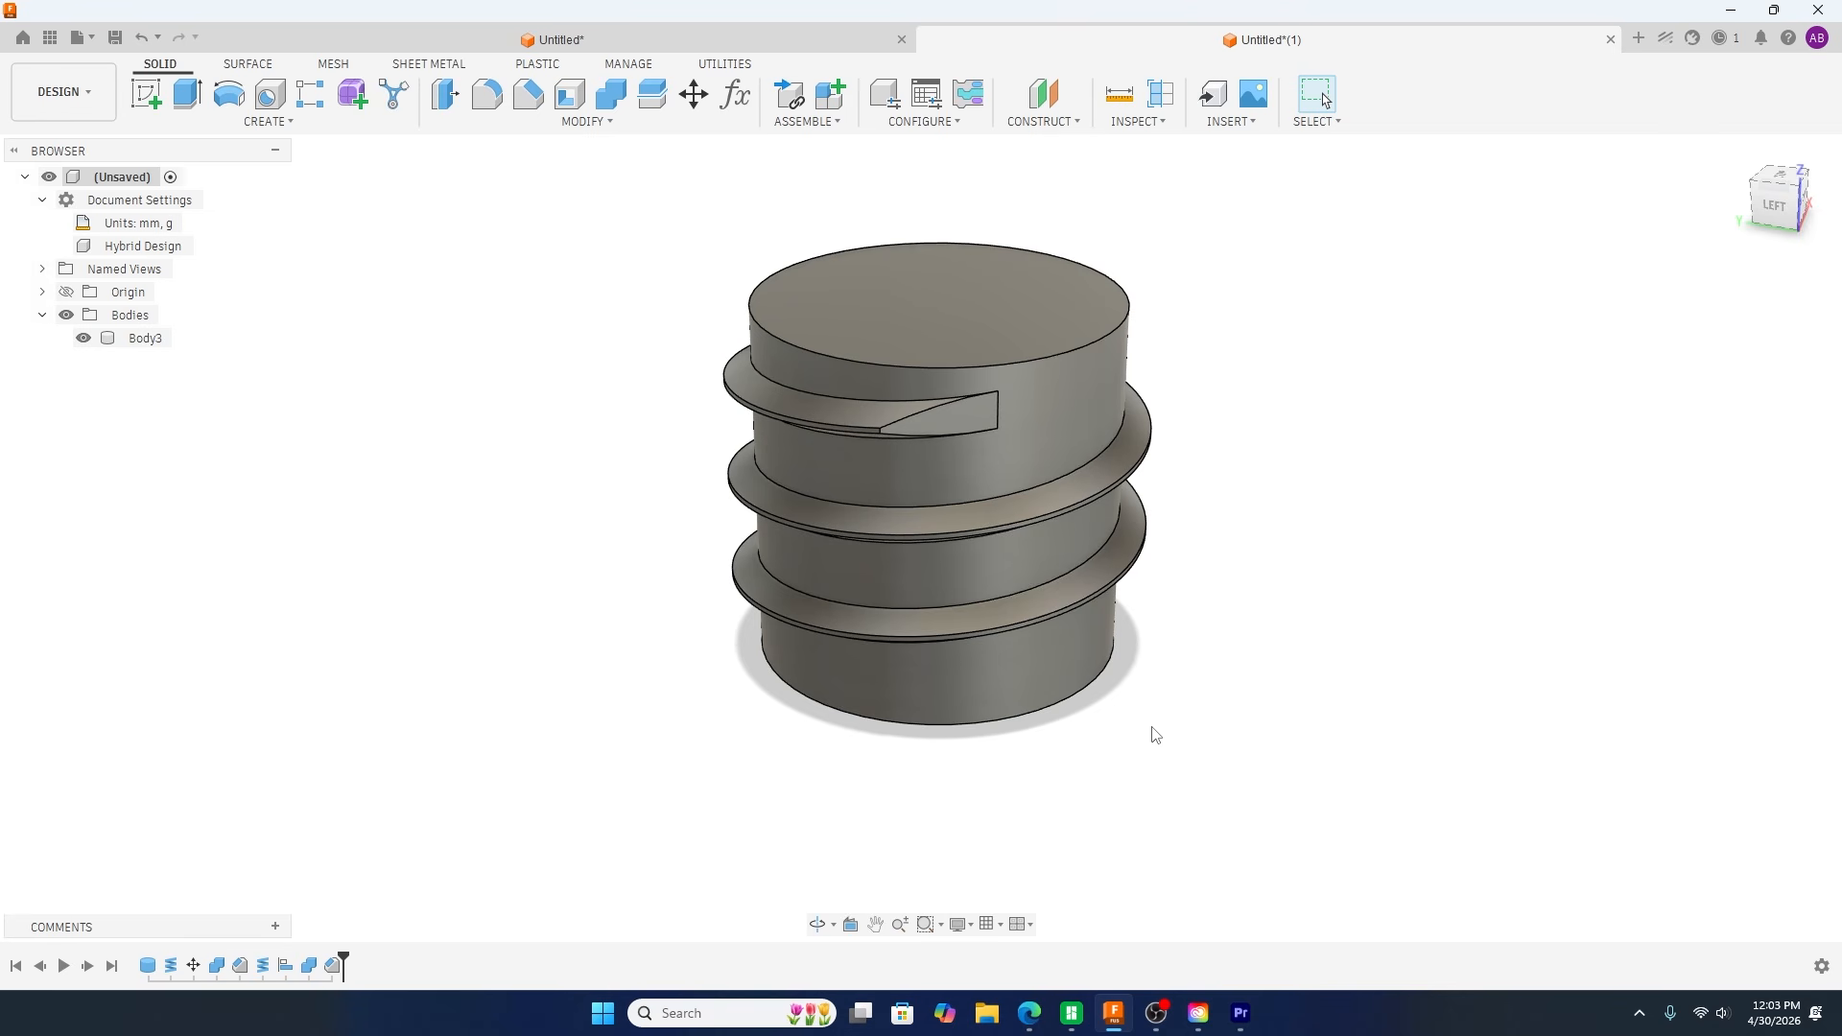
pyautogui.keyDown('shift'); pyautogui.moveTo(1154, 735); pyautogui.dragTo(989, 673, button='middle'); pyautogui.keyUp('shift')
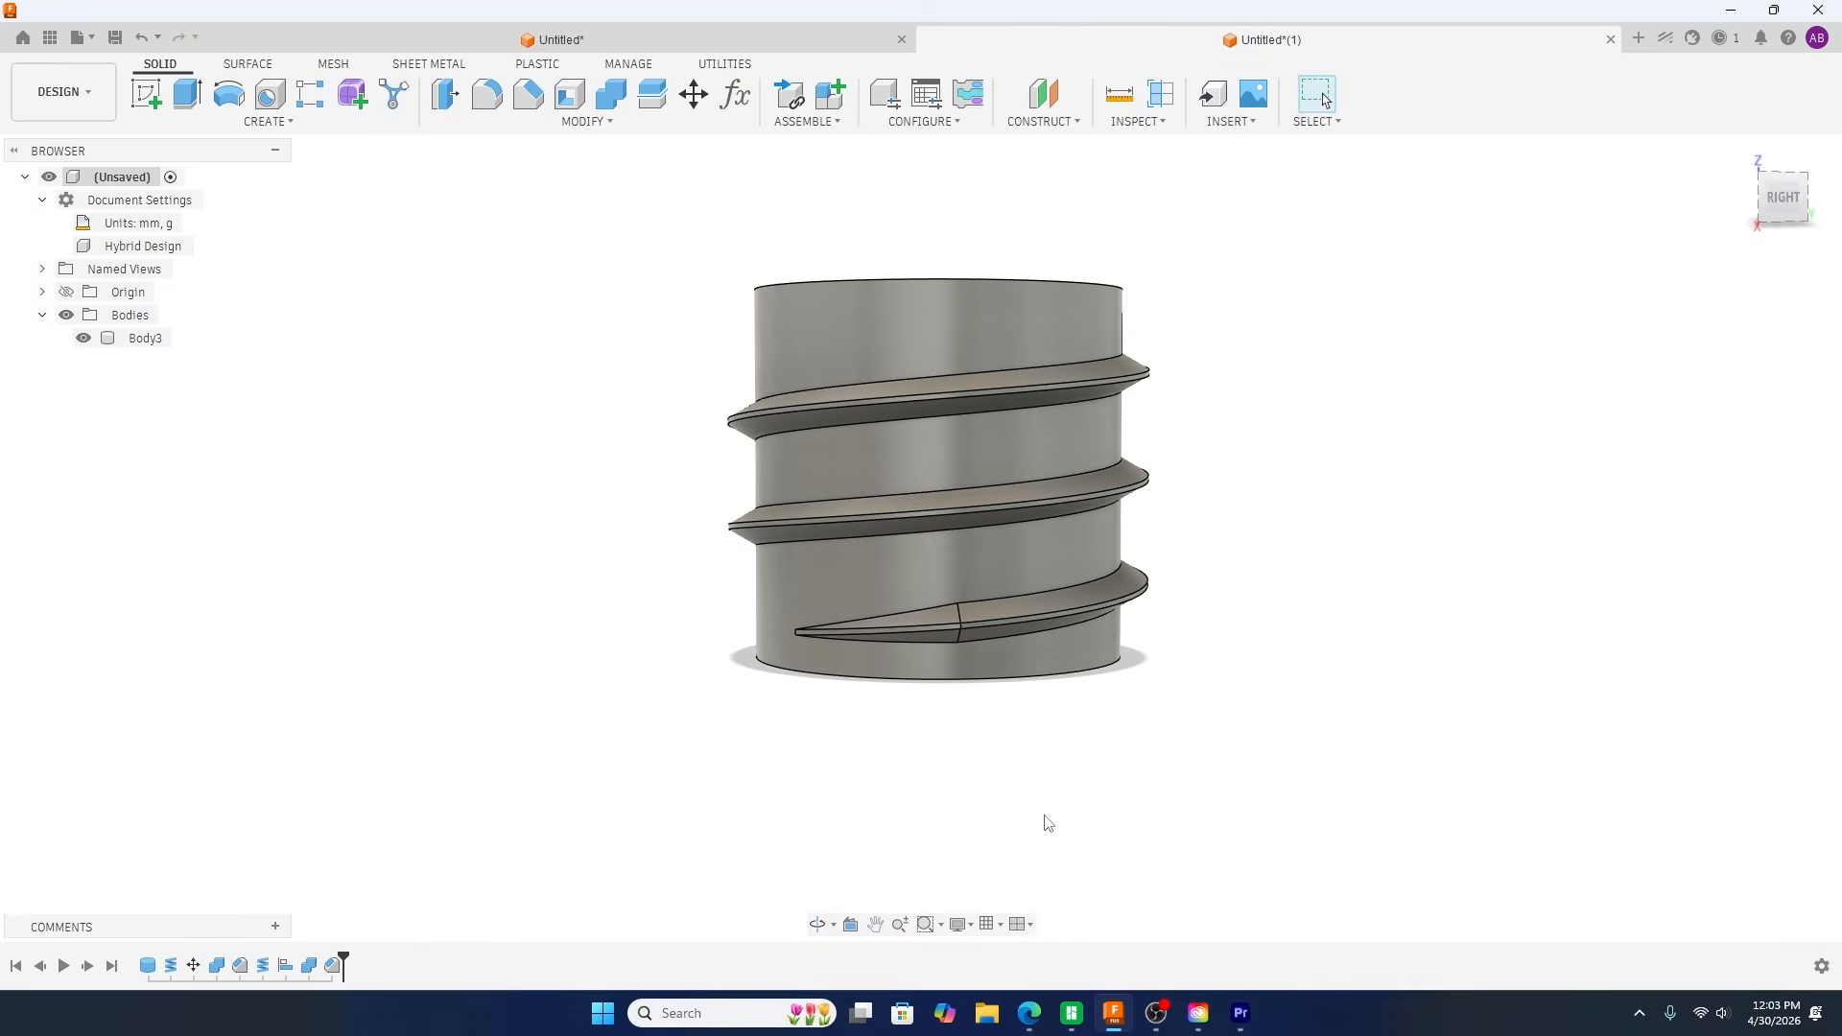
pyautogui.moveTo(1048, 823)
pyautogui.keyDown('shift'); pyautogui.mouseDown(button='middle')
pyautogui.moveTo(934, 781)
pyautogui.moveTo(1023, 819)
pyautogui.mouseUp(button='middle'); pyautogui.keyUp('shift')
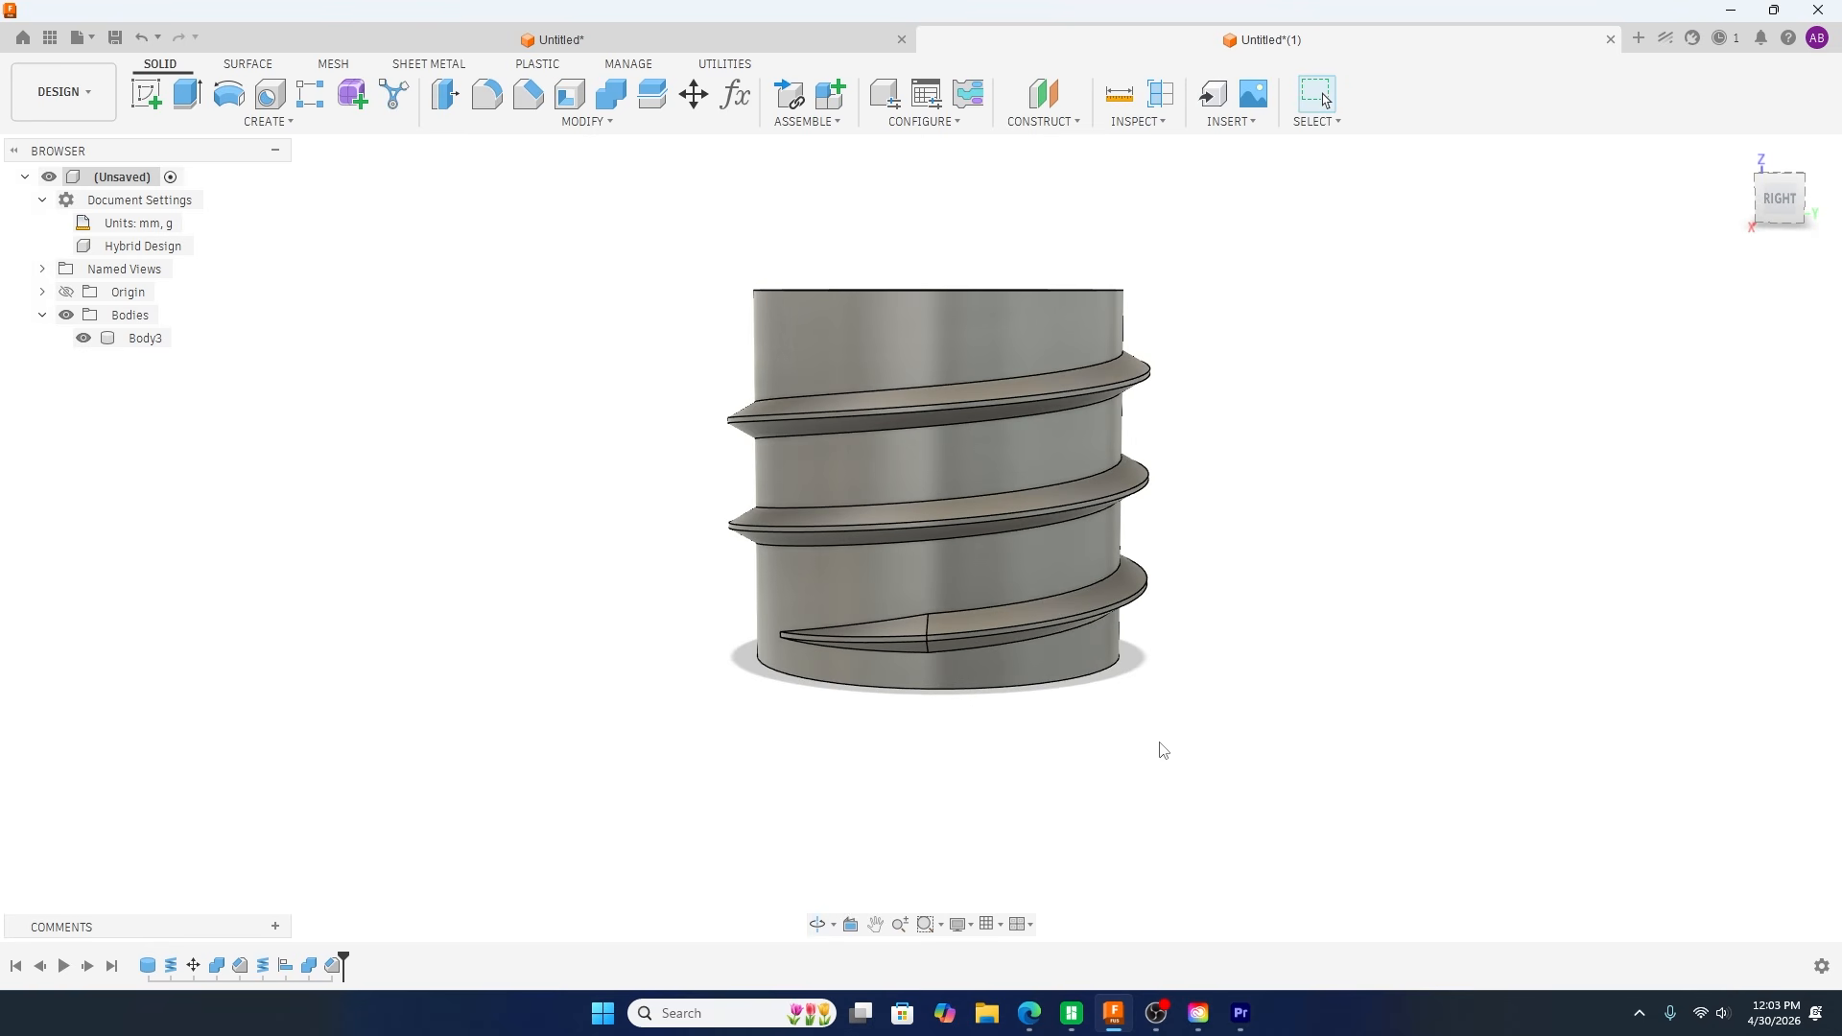
pyautogui.keyDown('shift'); pyautogui.moveTo(1160, 732); pyautogui.dragTo(1189, 768, button='middle'); pyautogui.keyUp('shift')
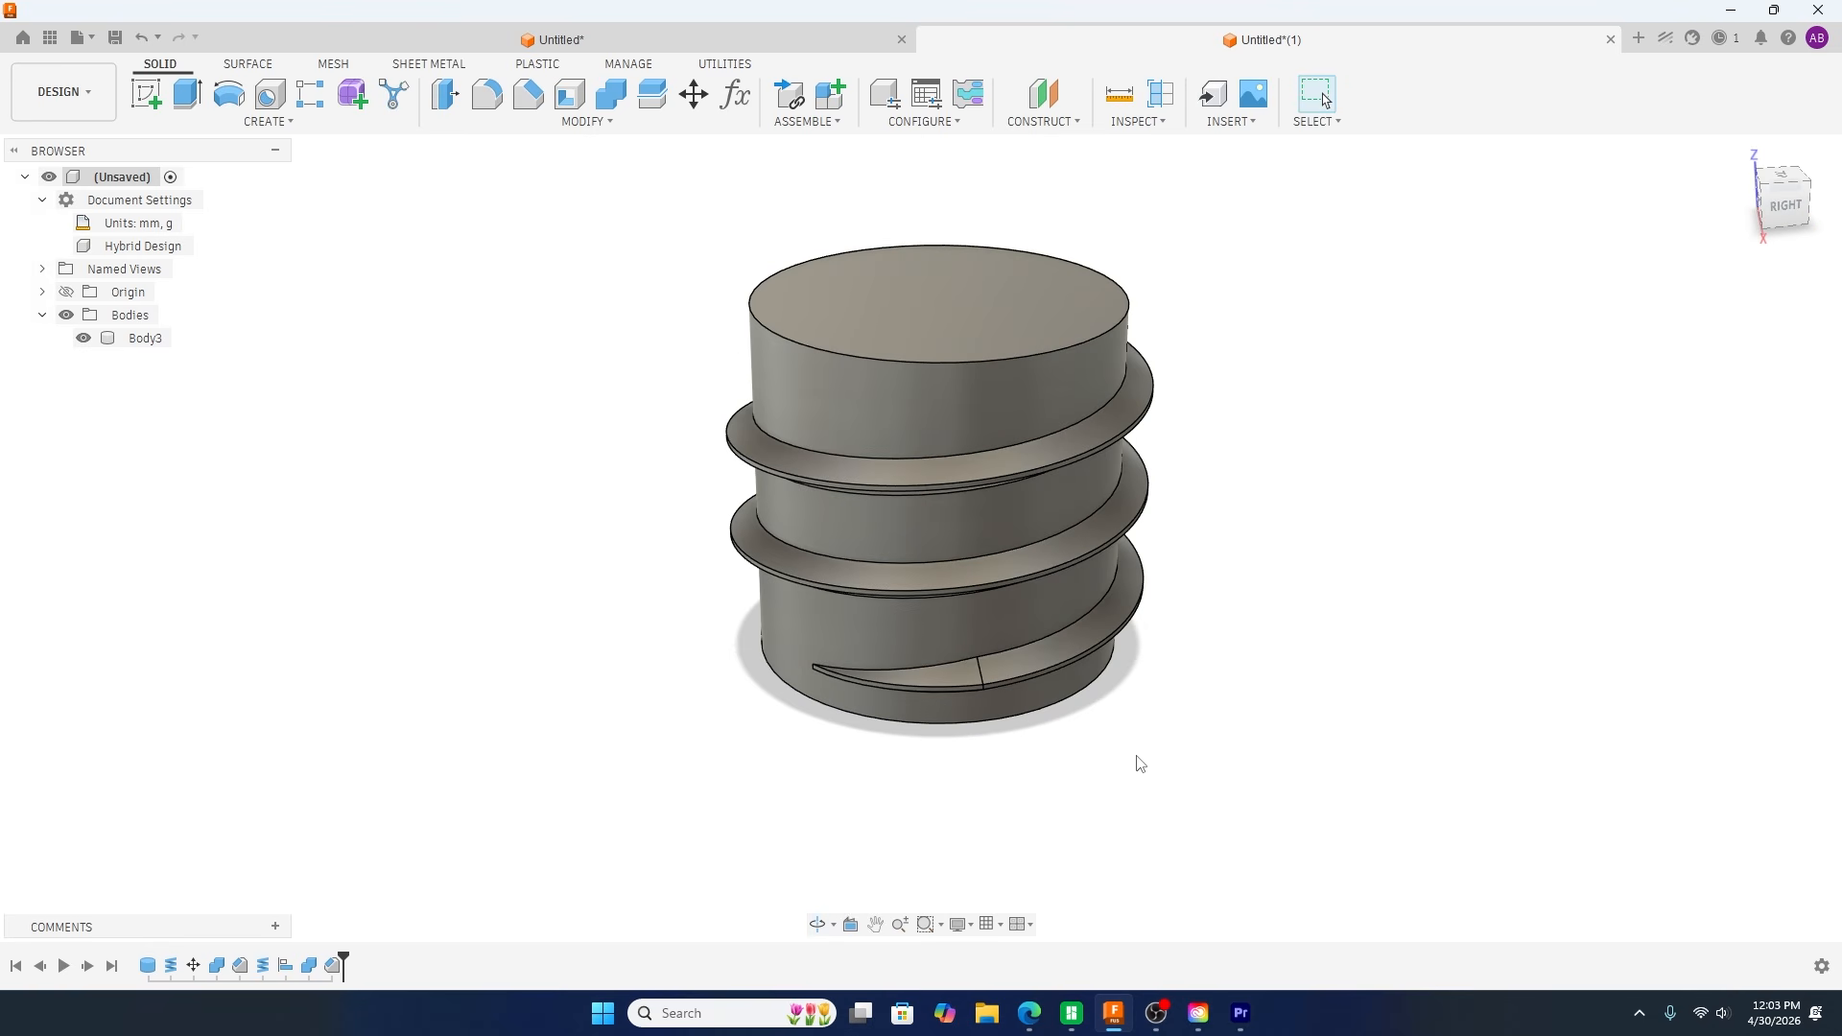